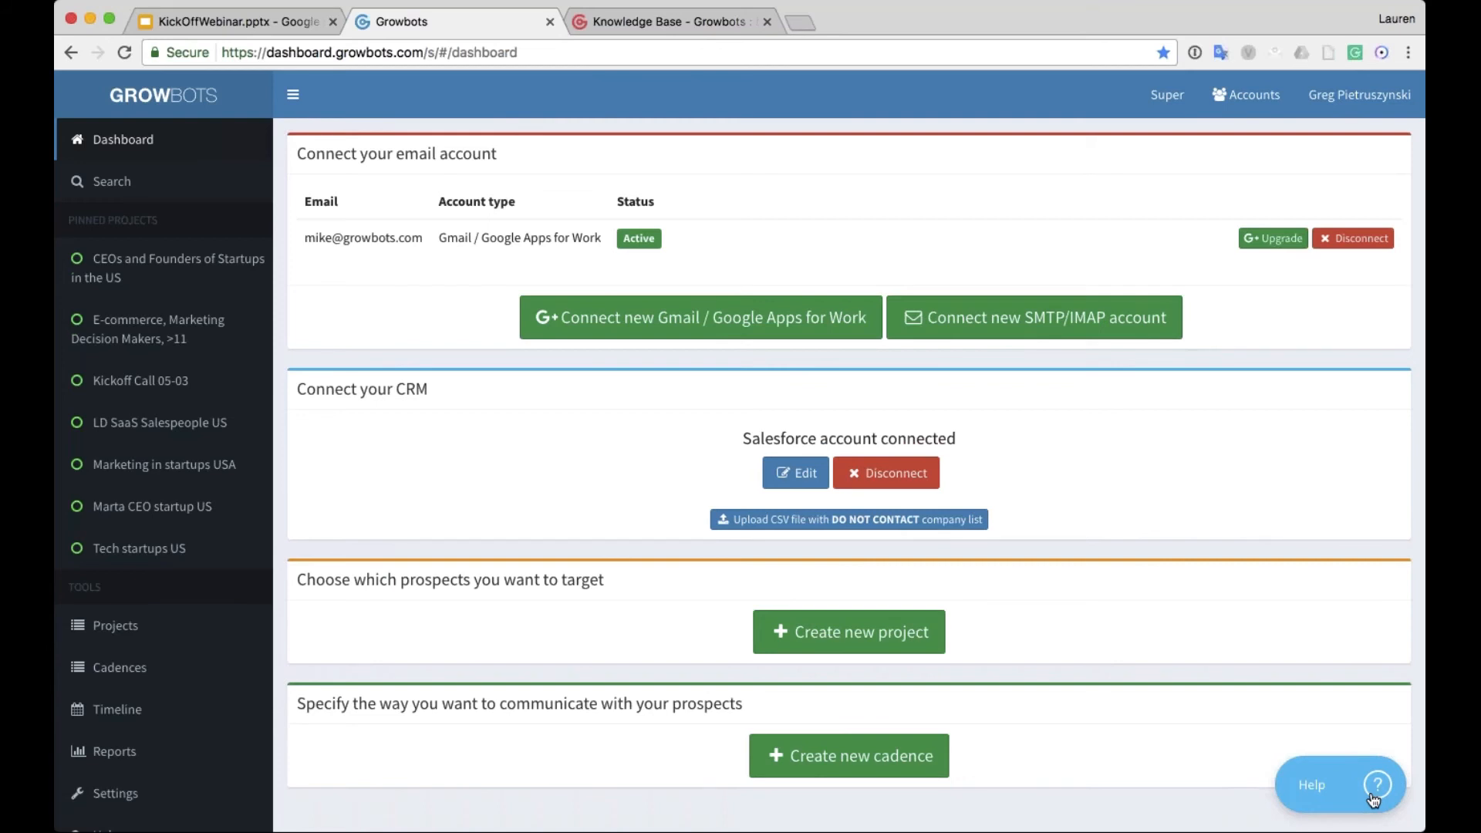
# - Look over the Help Center's resources and the options in the account menu, closing both
pyautogui.click(1373, 800)
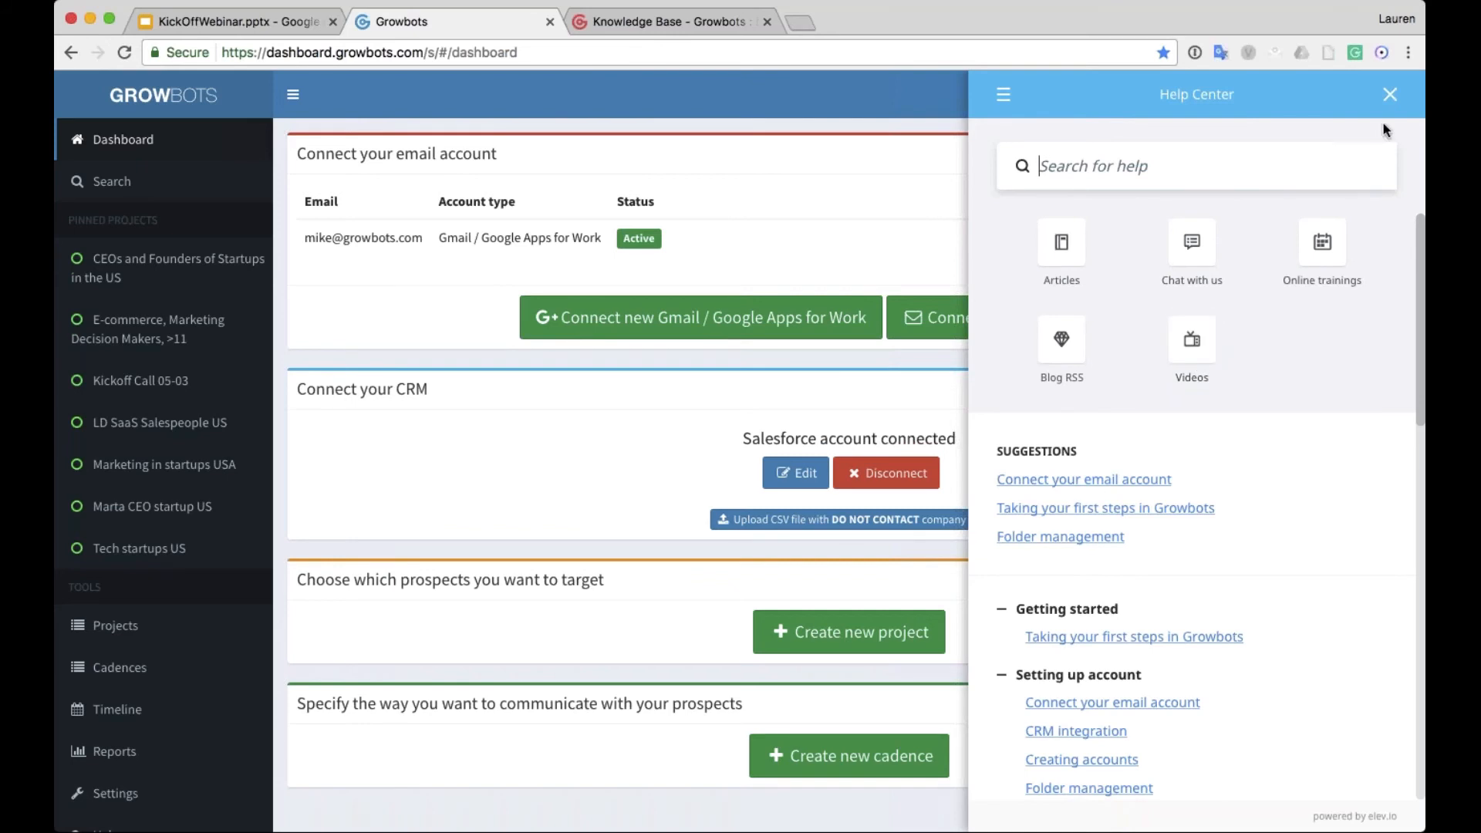
pyautogui.click(1388, 95)
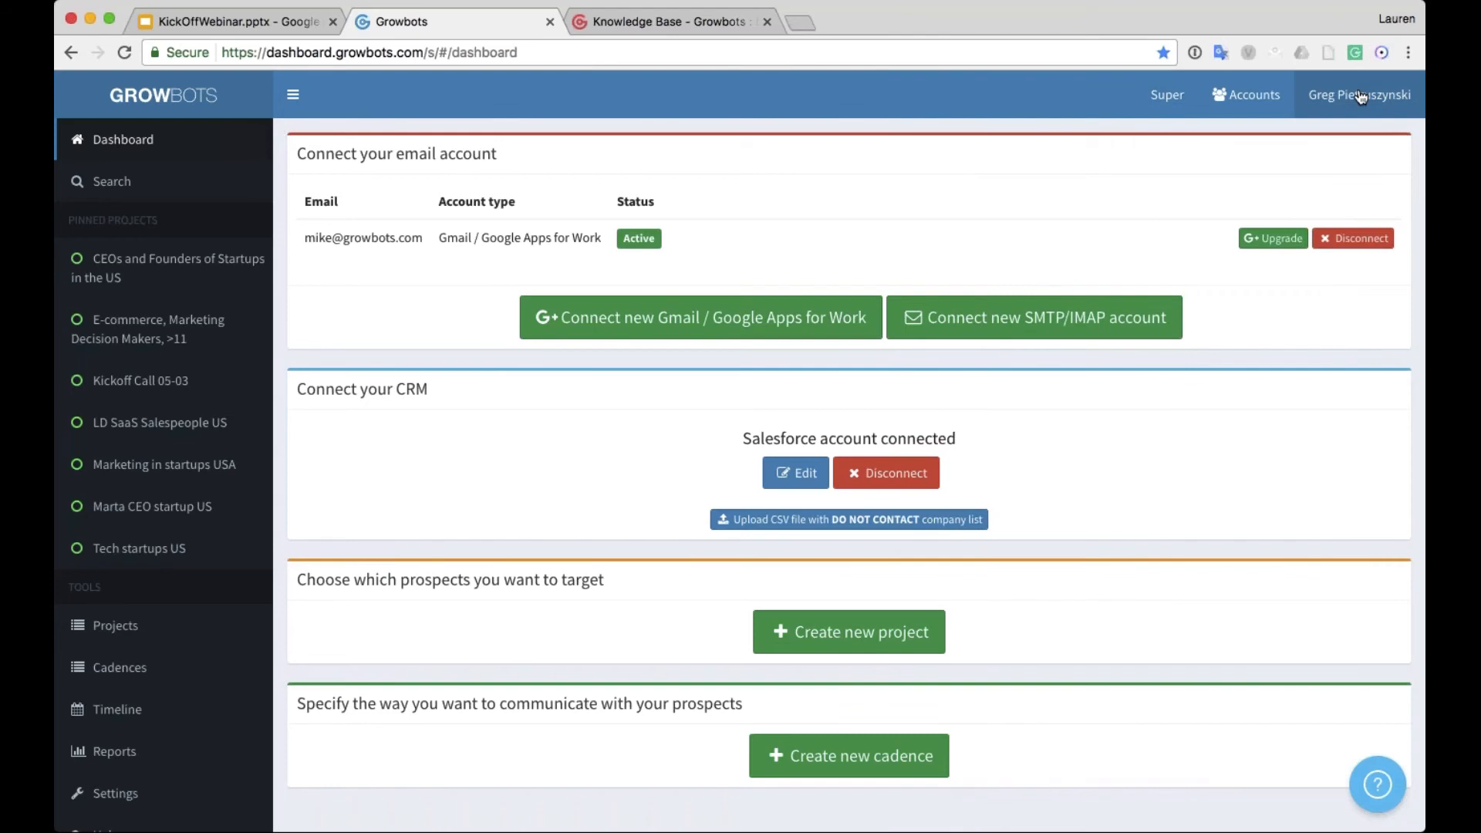
pyautogui.click(1356, 101)
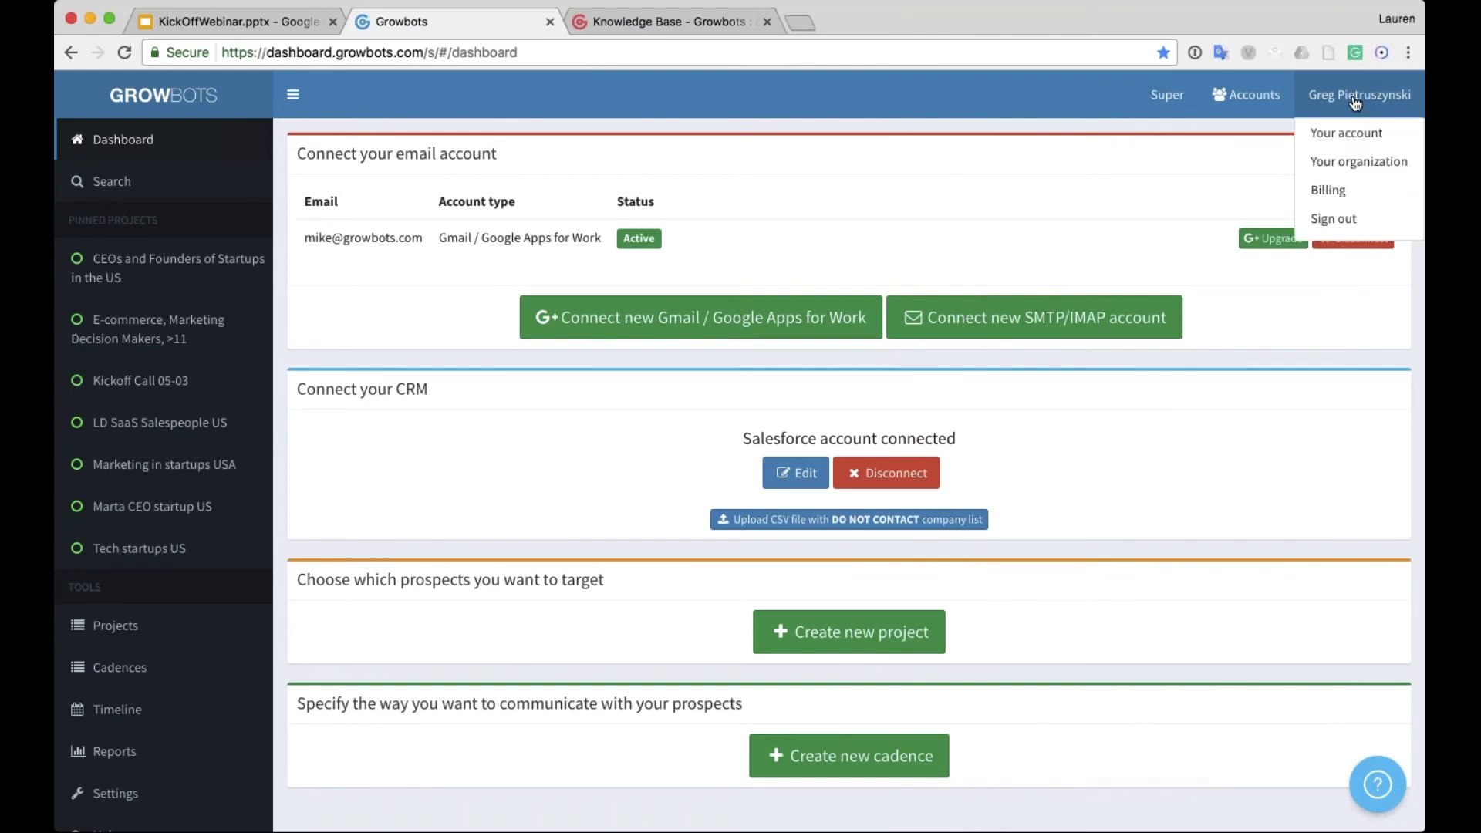
pyautogui.click(1354, 101)
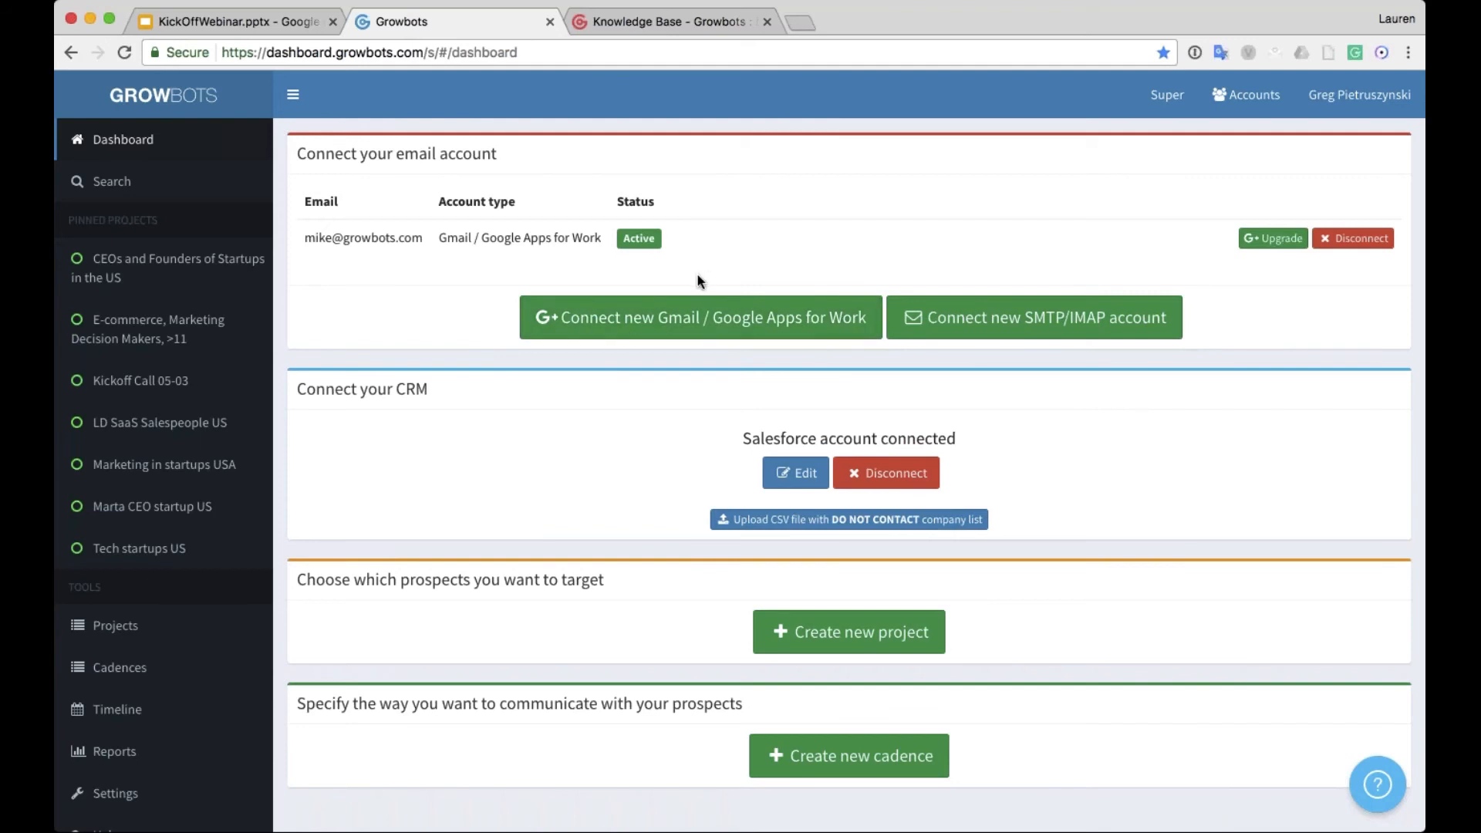
# - Review the new SMTP/IMAP account form with separate SMTP credentials enabled, close it without adding an account, and check the Help Center
pyautogui.click(1082, 341)
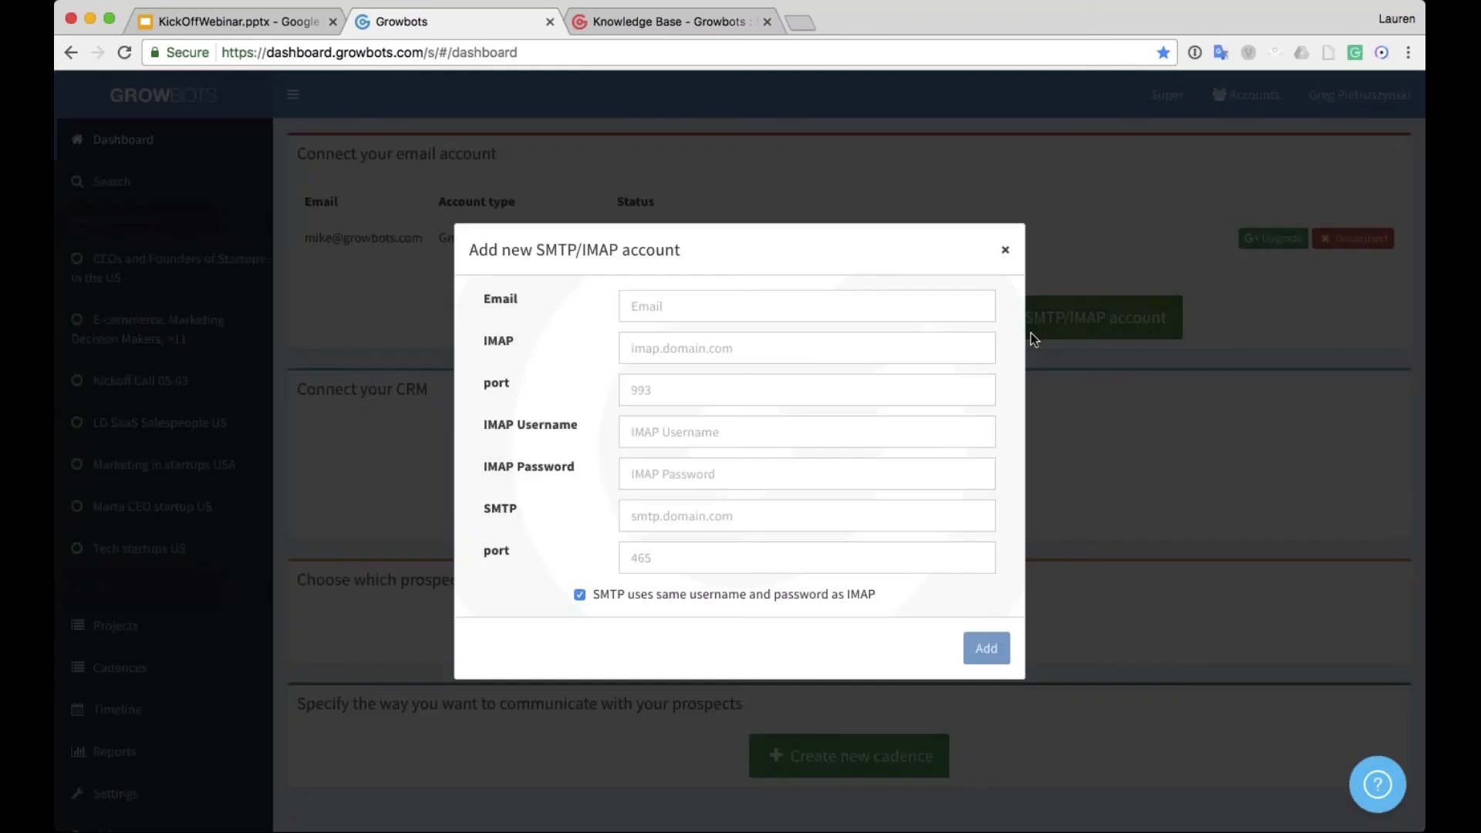
pyautogui.click(722, 297)
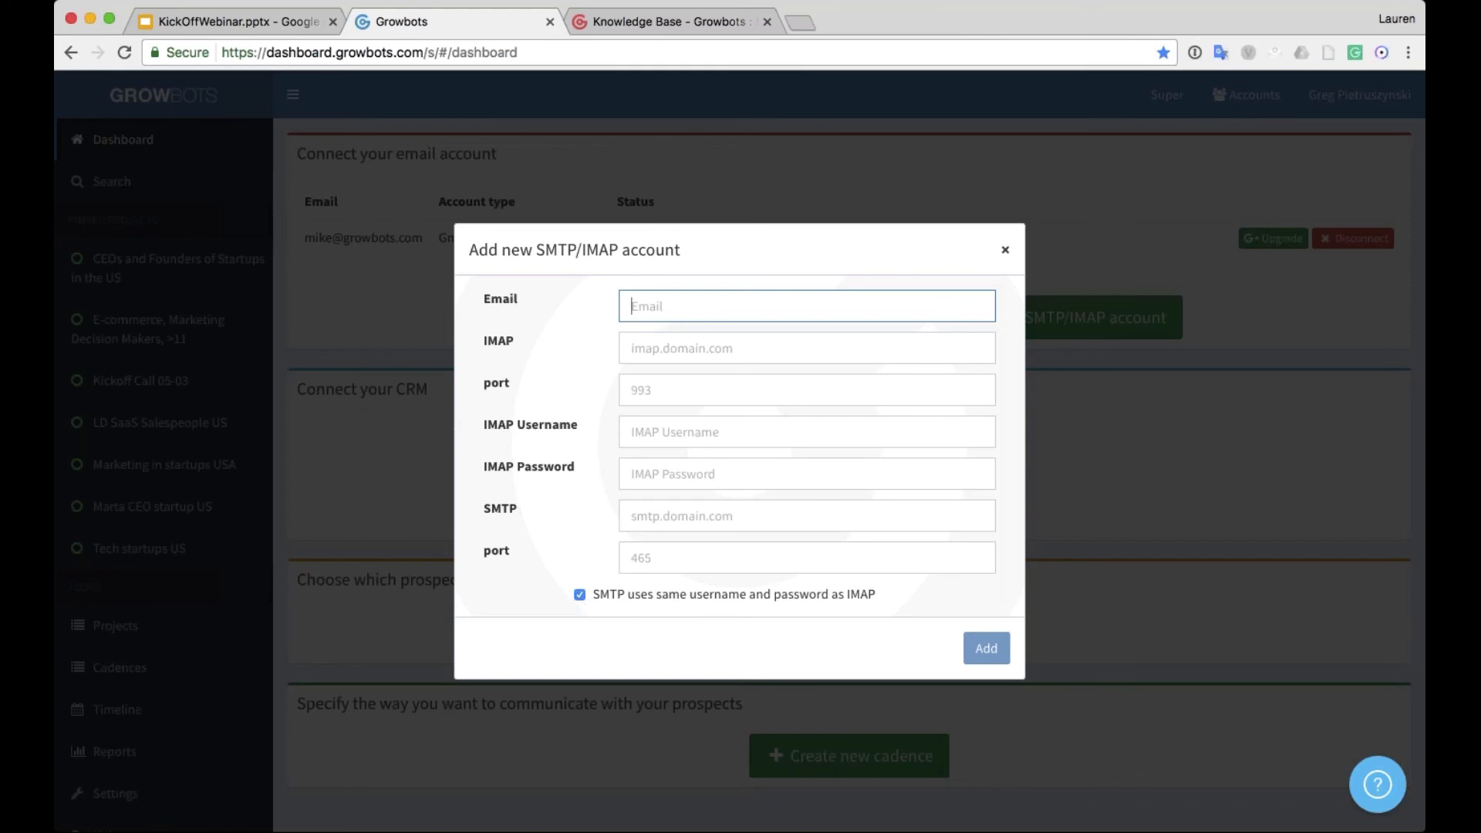
pyautogui.click(579, 597)
pyautogui.click(580, 606)
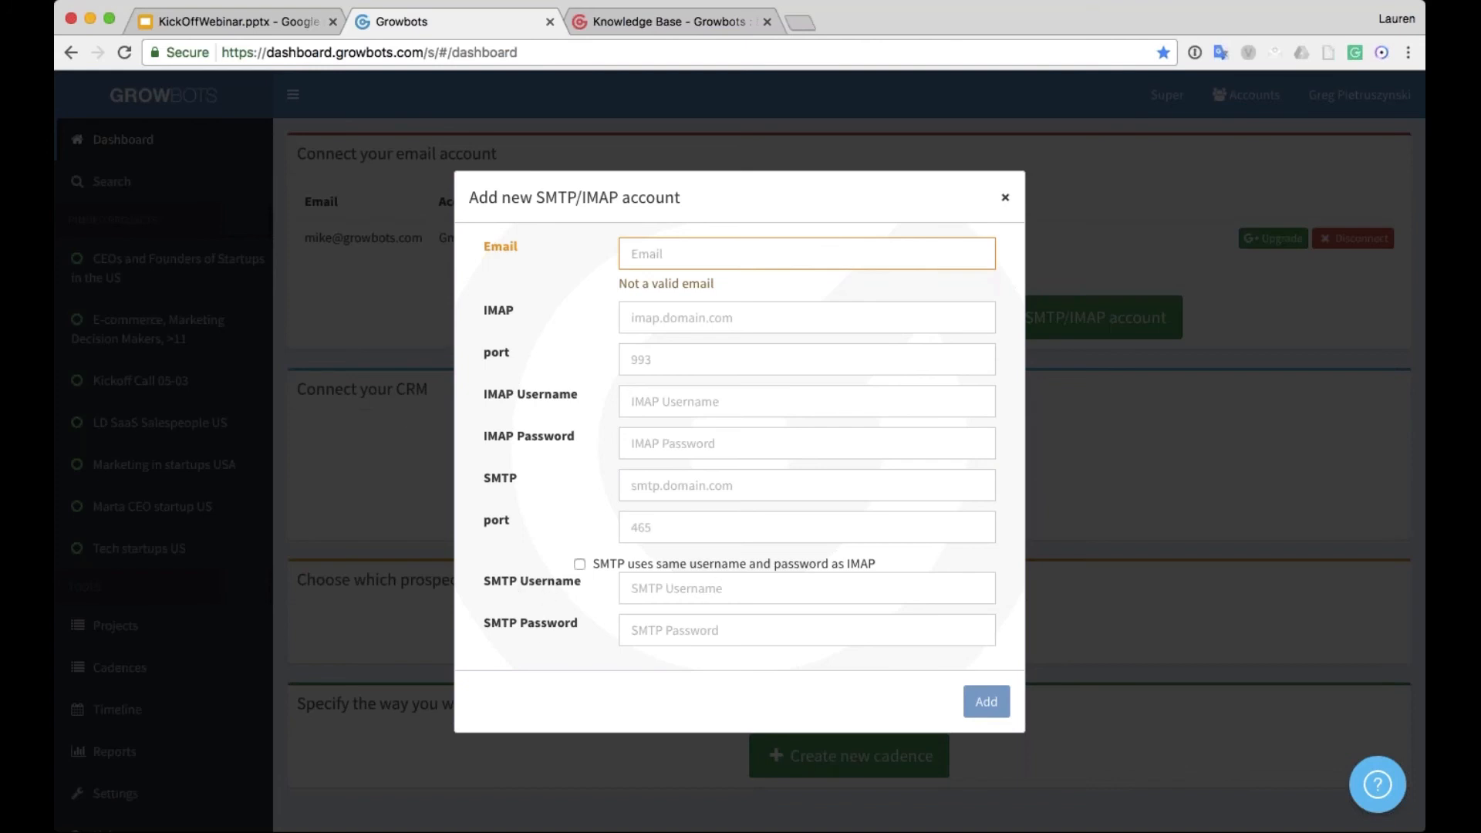
pyautogui.click(1005, 203)
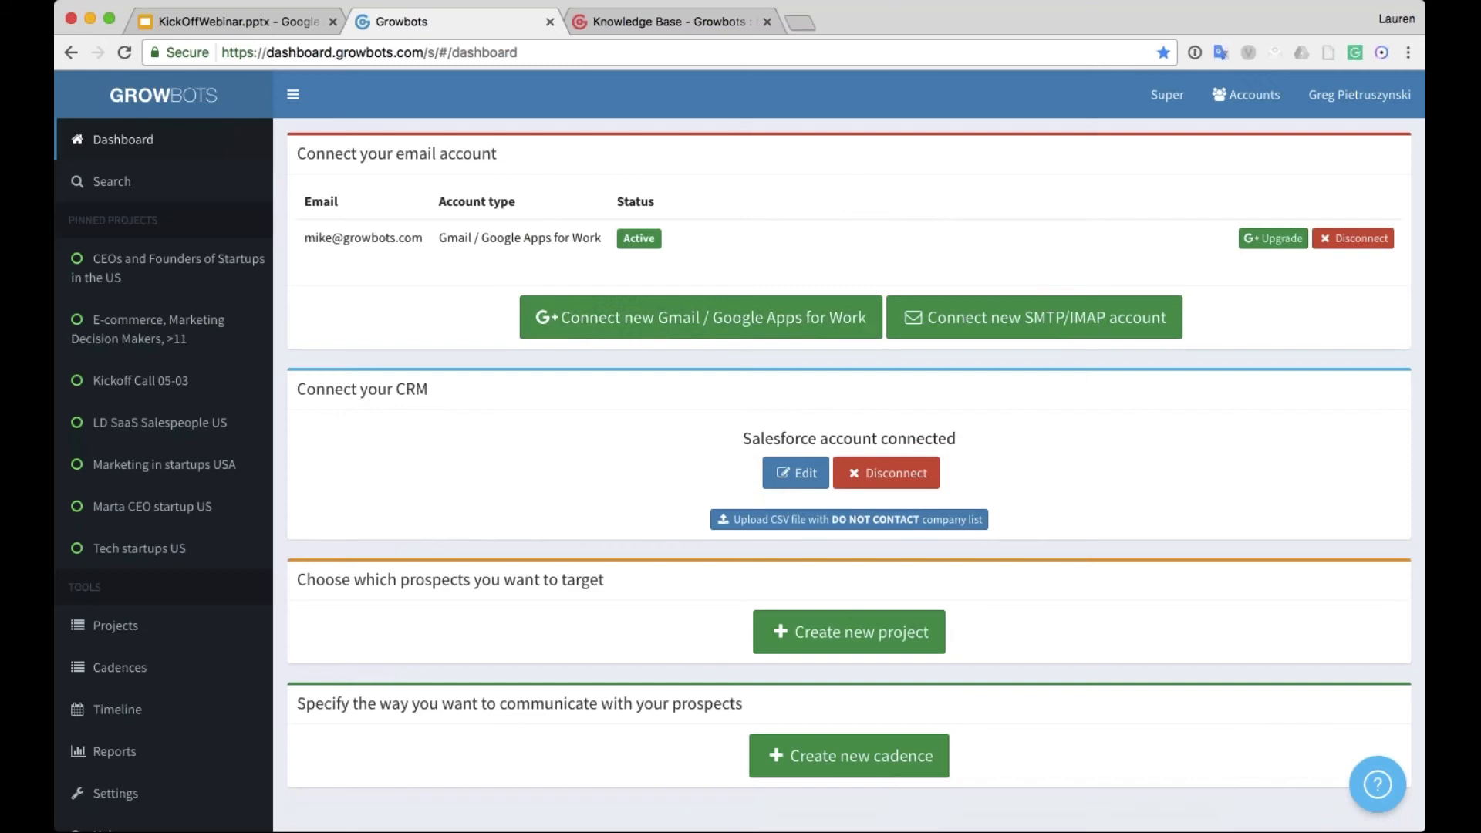
pyautogui.click(1339, 784)
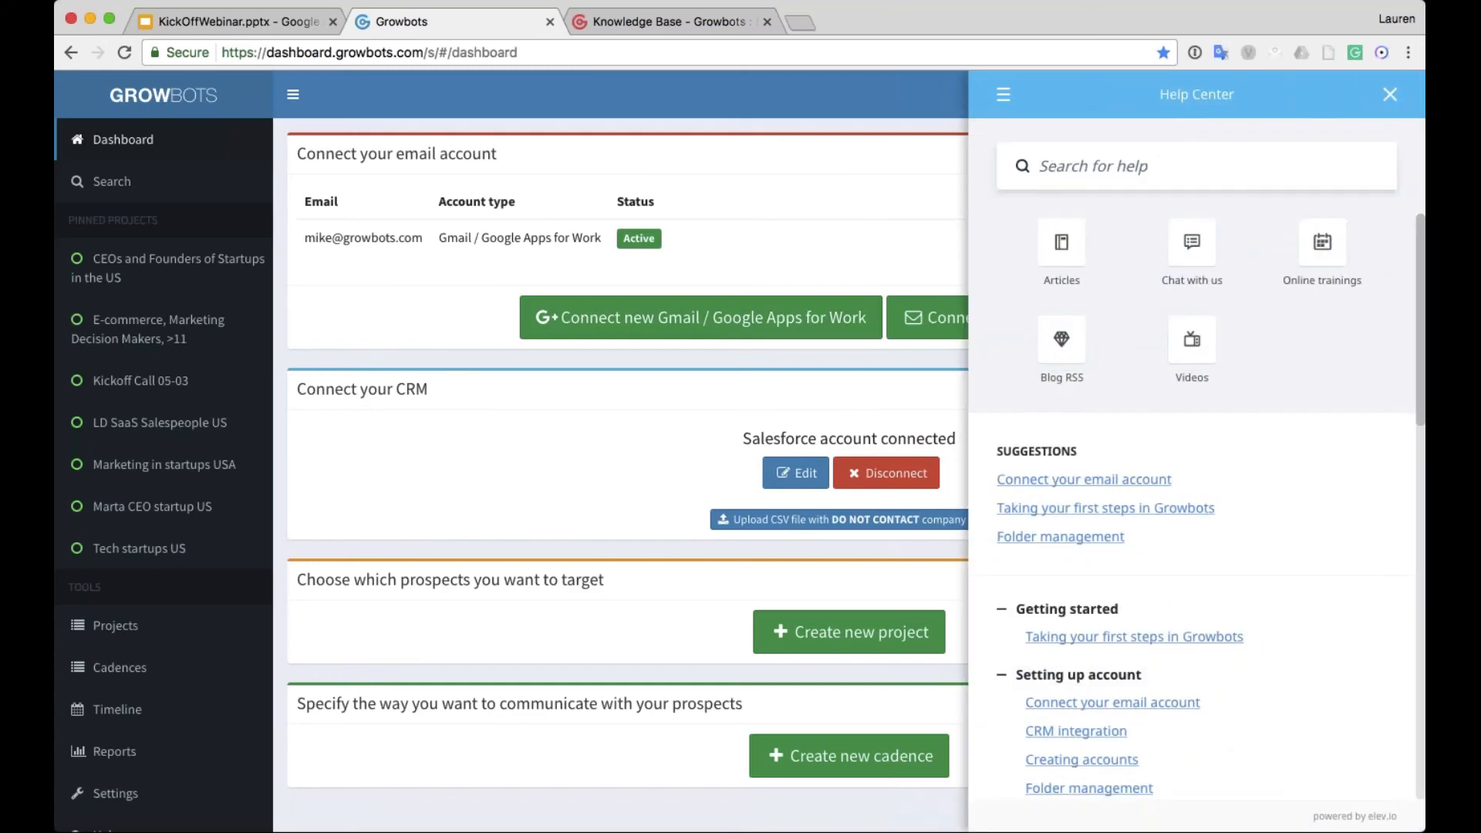
pyautogui.click(1387, 104)
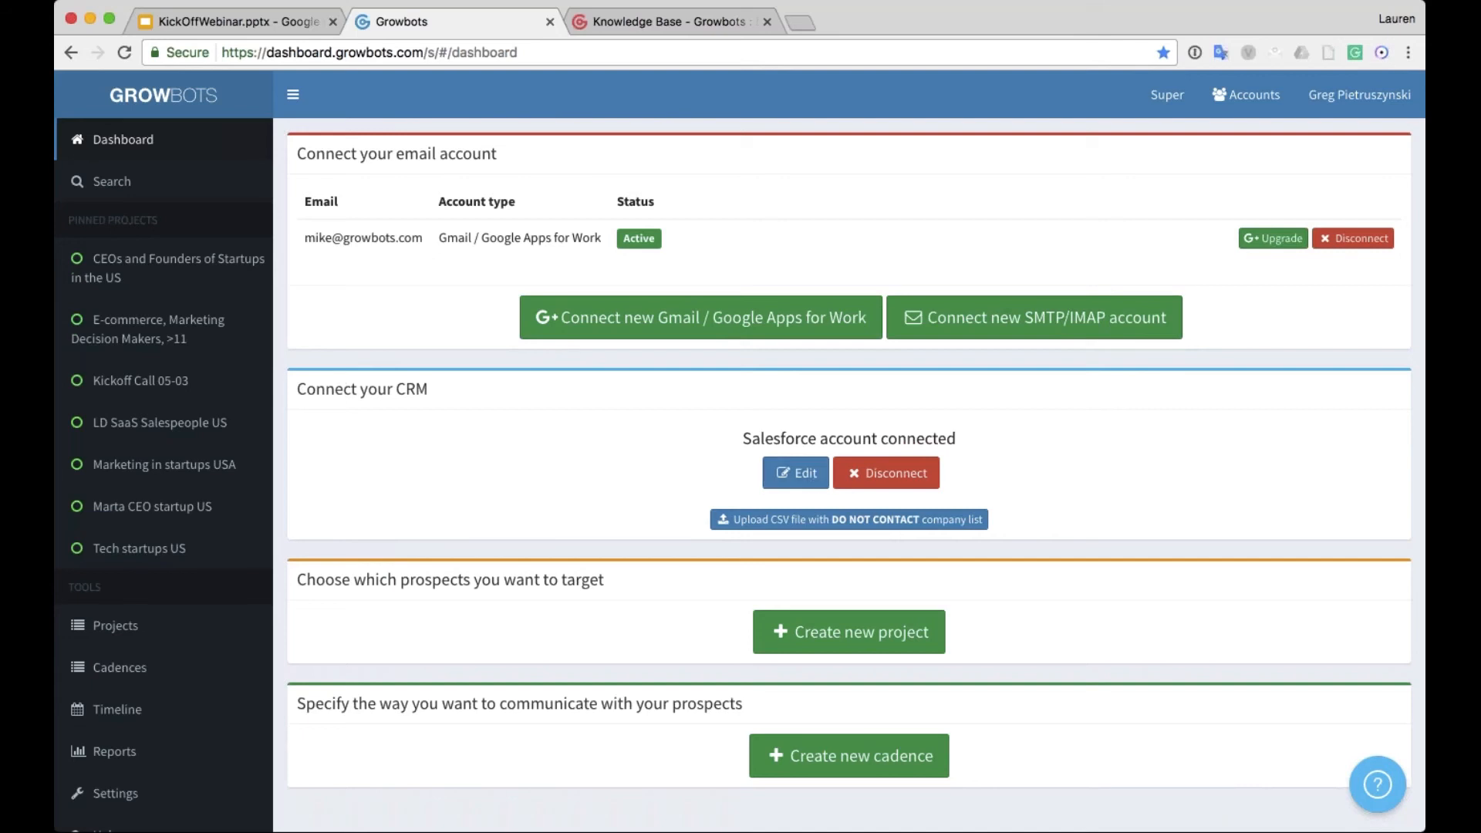
# - Review the Salesforce connection and the format requirements for uploading a DO NOT CONTACT company list, especially its 'website' column
pyautogui.doubleClick(805, 443)
pyautogui.click(773, 438)
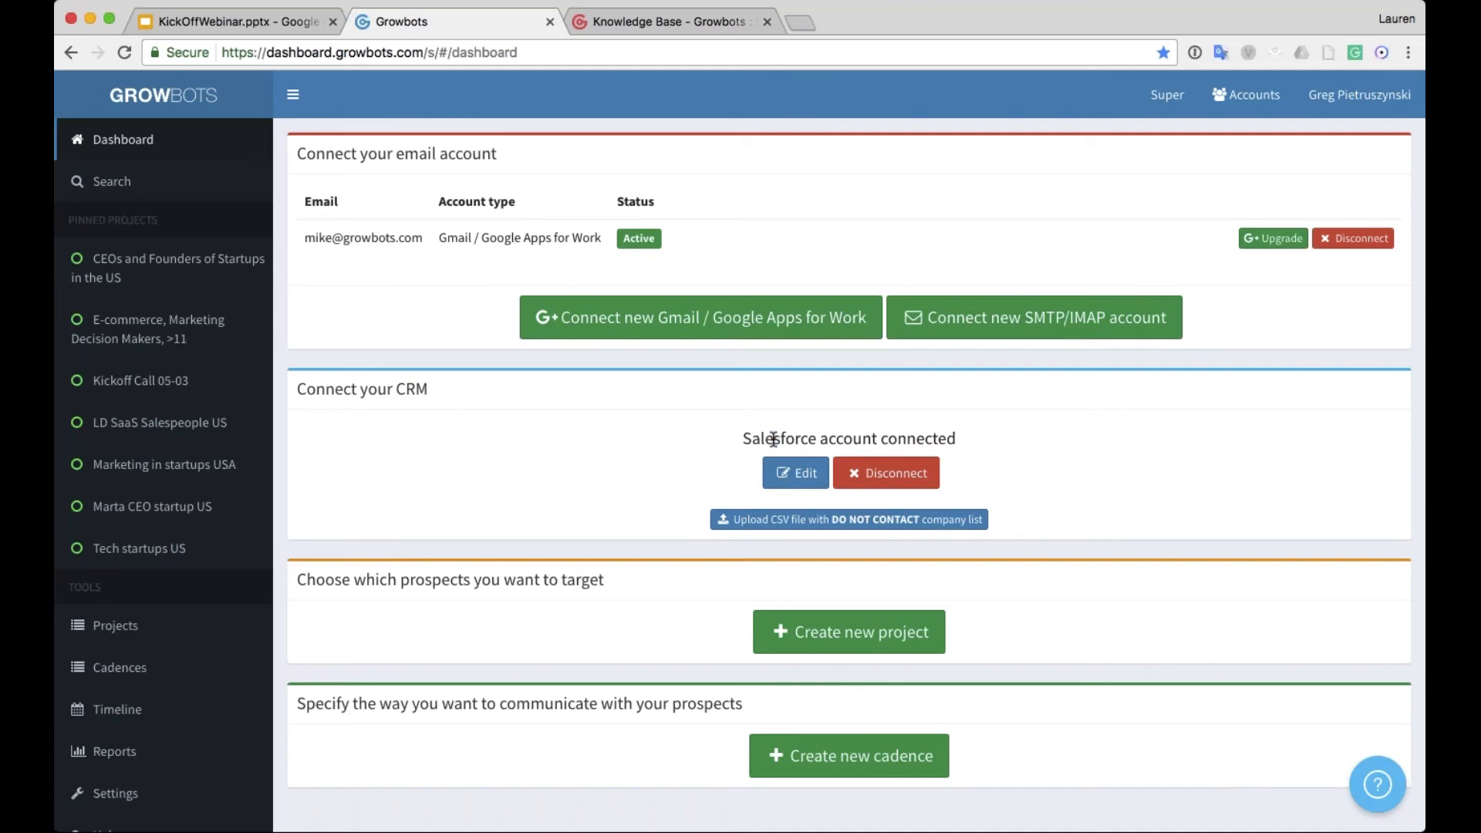
pyautogui.click(749, 521)
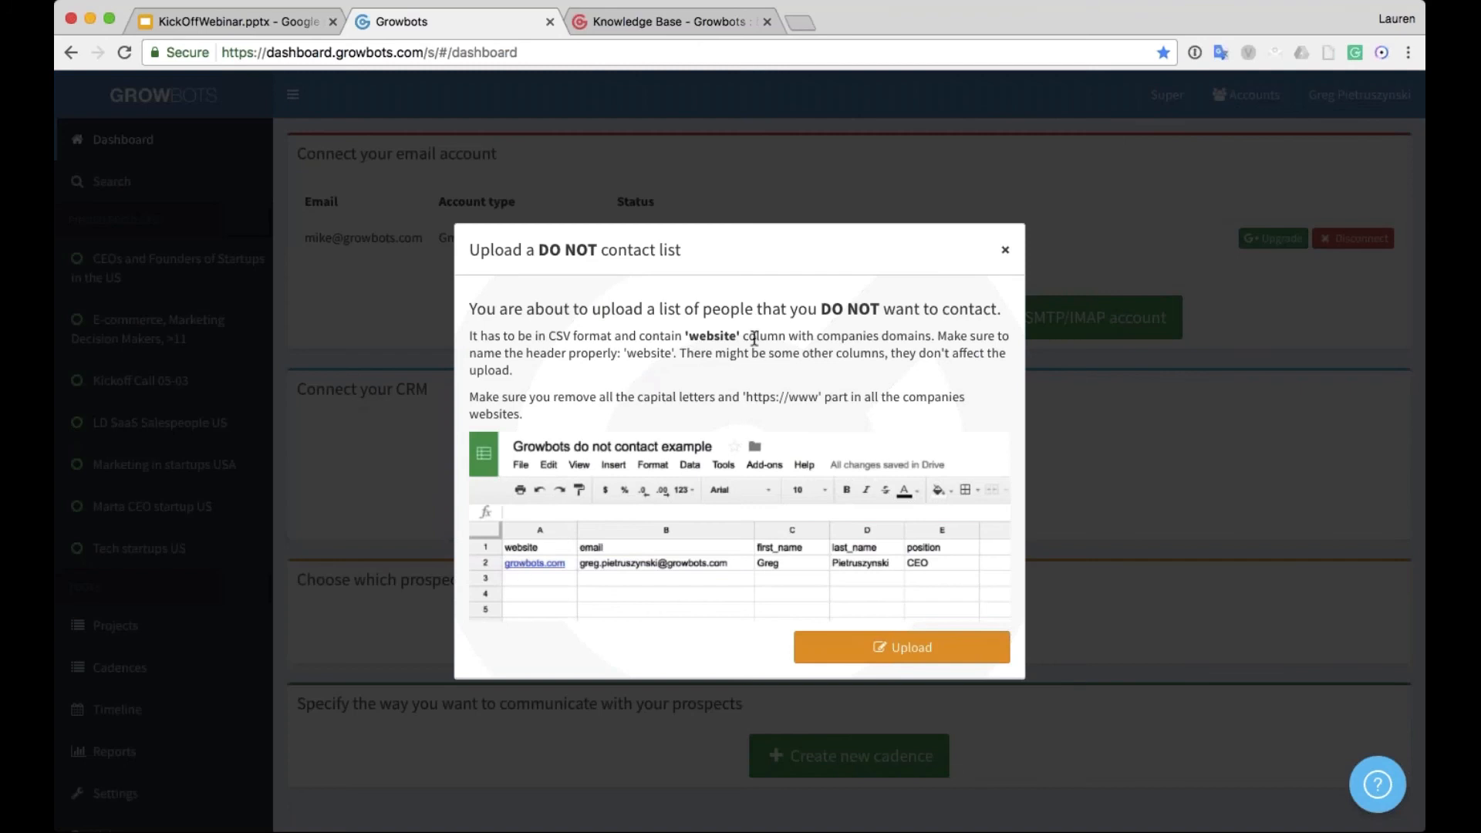
pyautogui.doubleClick(691, 337)
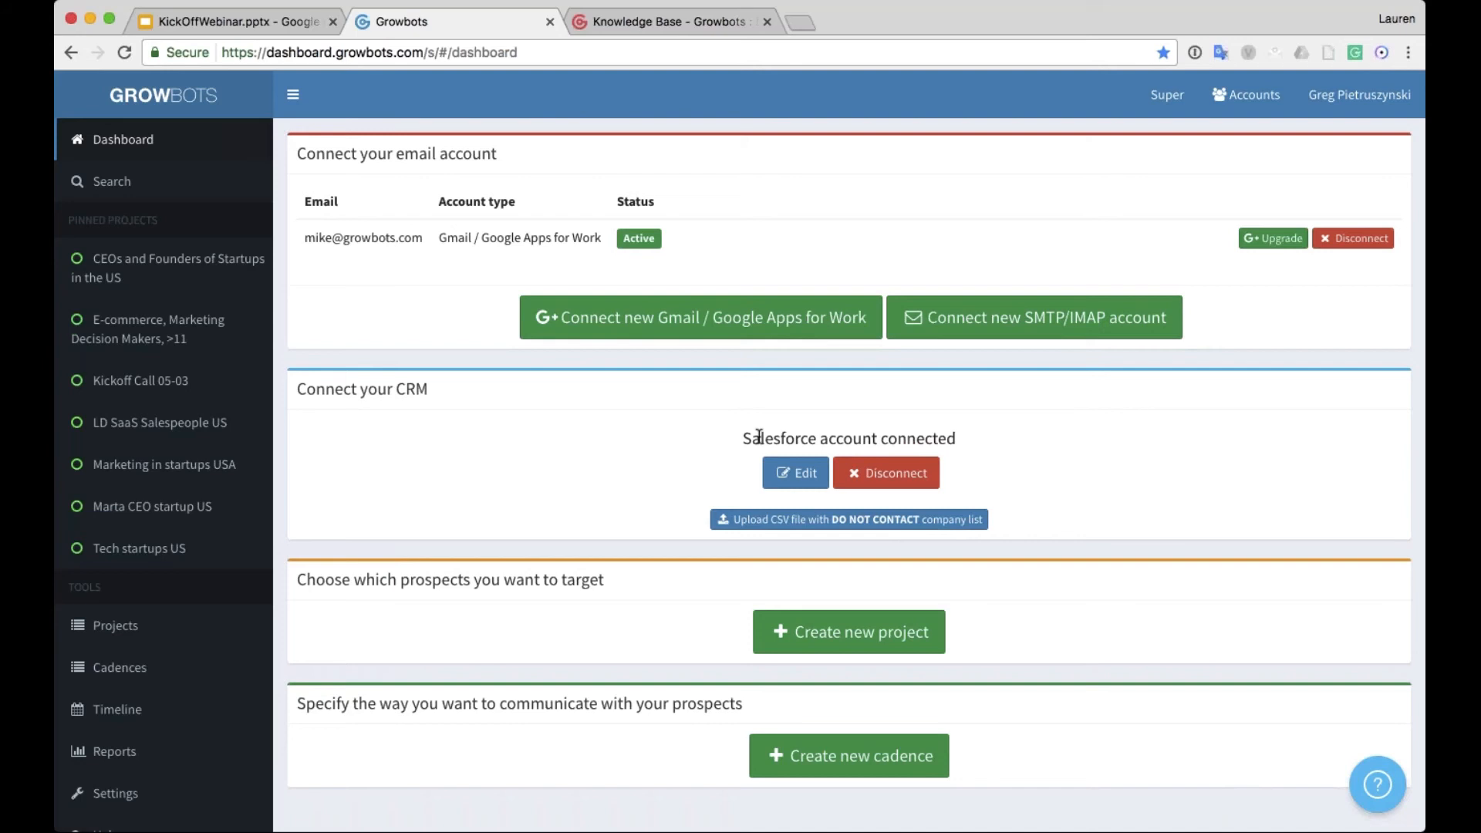
# - Open the settings of the user's own account and review the login email, rescheduling and folder management options
pyautogui.click(1366, 101)
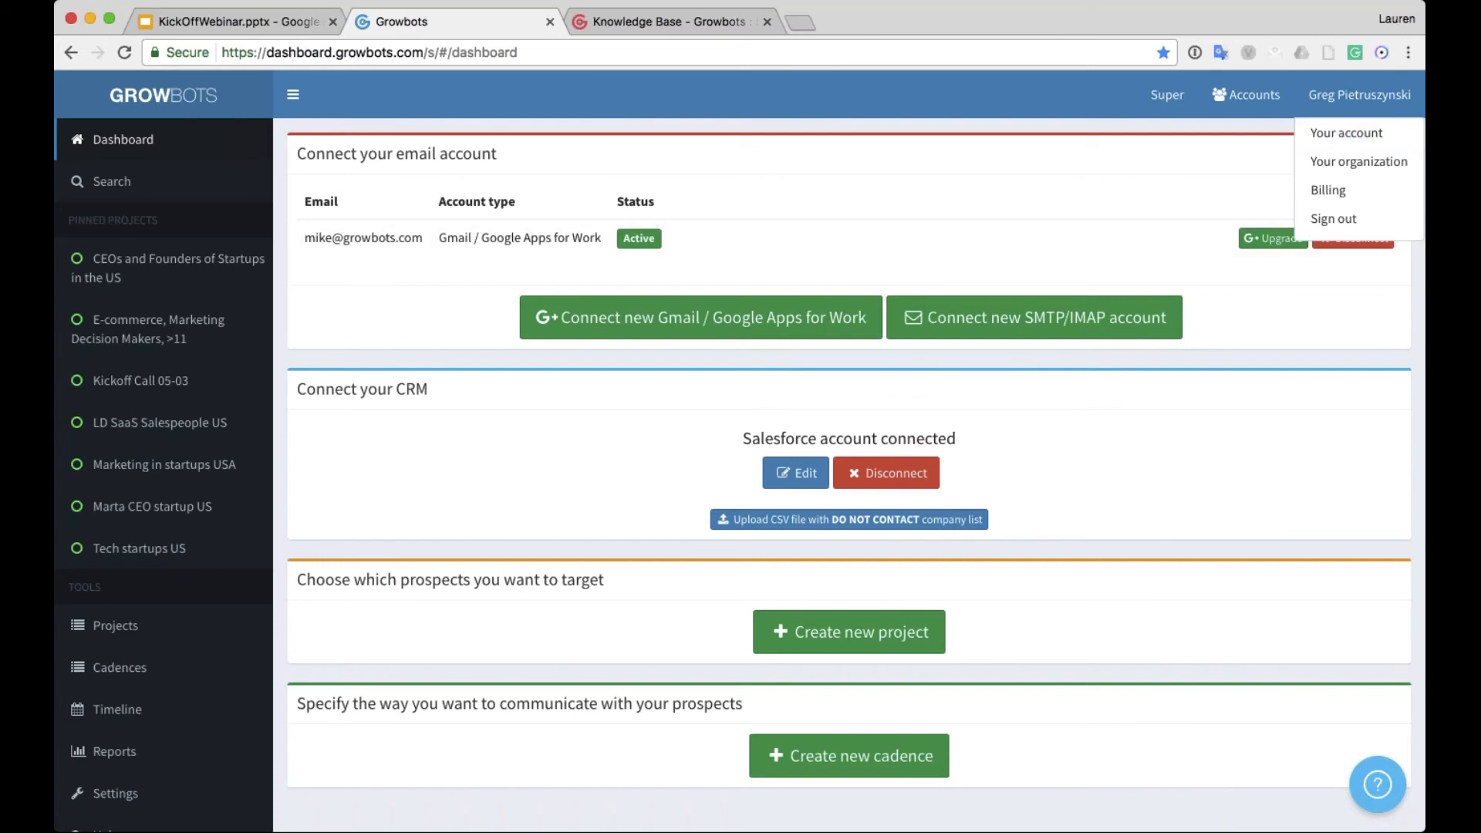
pyautogui.click(1343, 98)
pyautogui.click(1344, 97)
pyautogui.click(1348, 133)
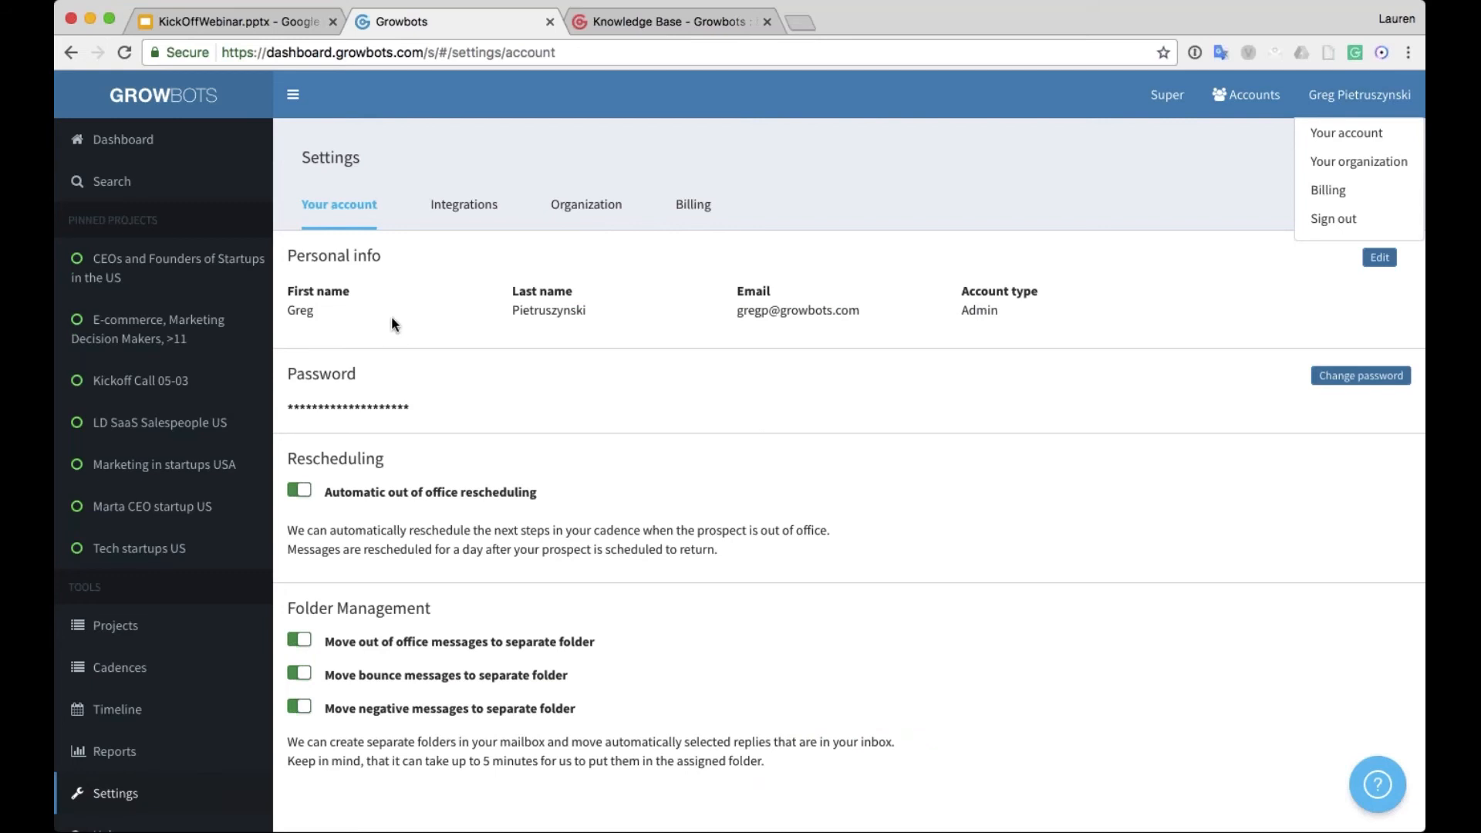
pyautogui.tripleClick(747, 311)
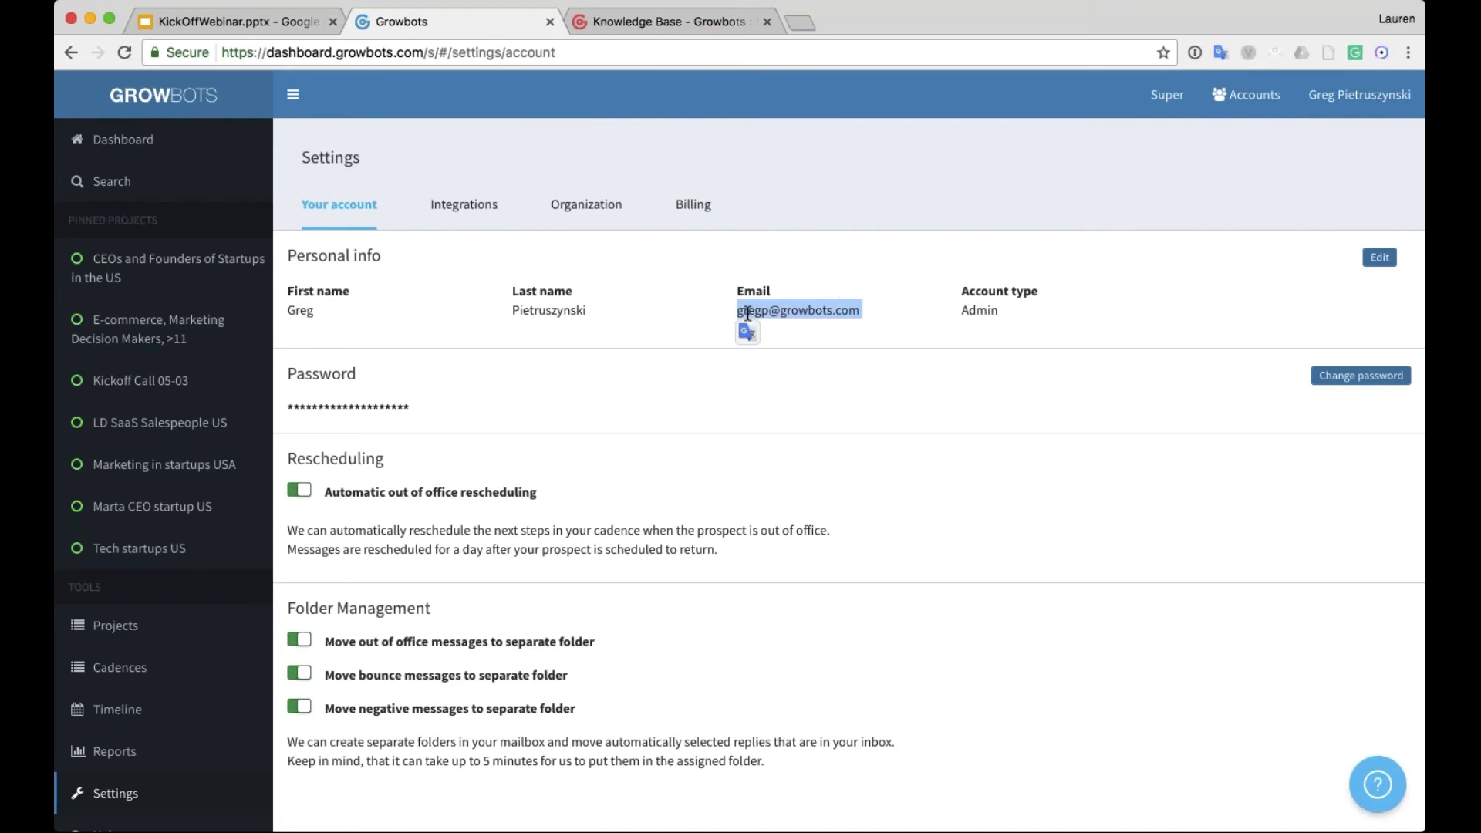
pyautogui.click(835, 305)
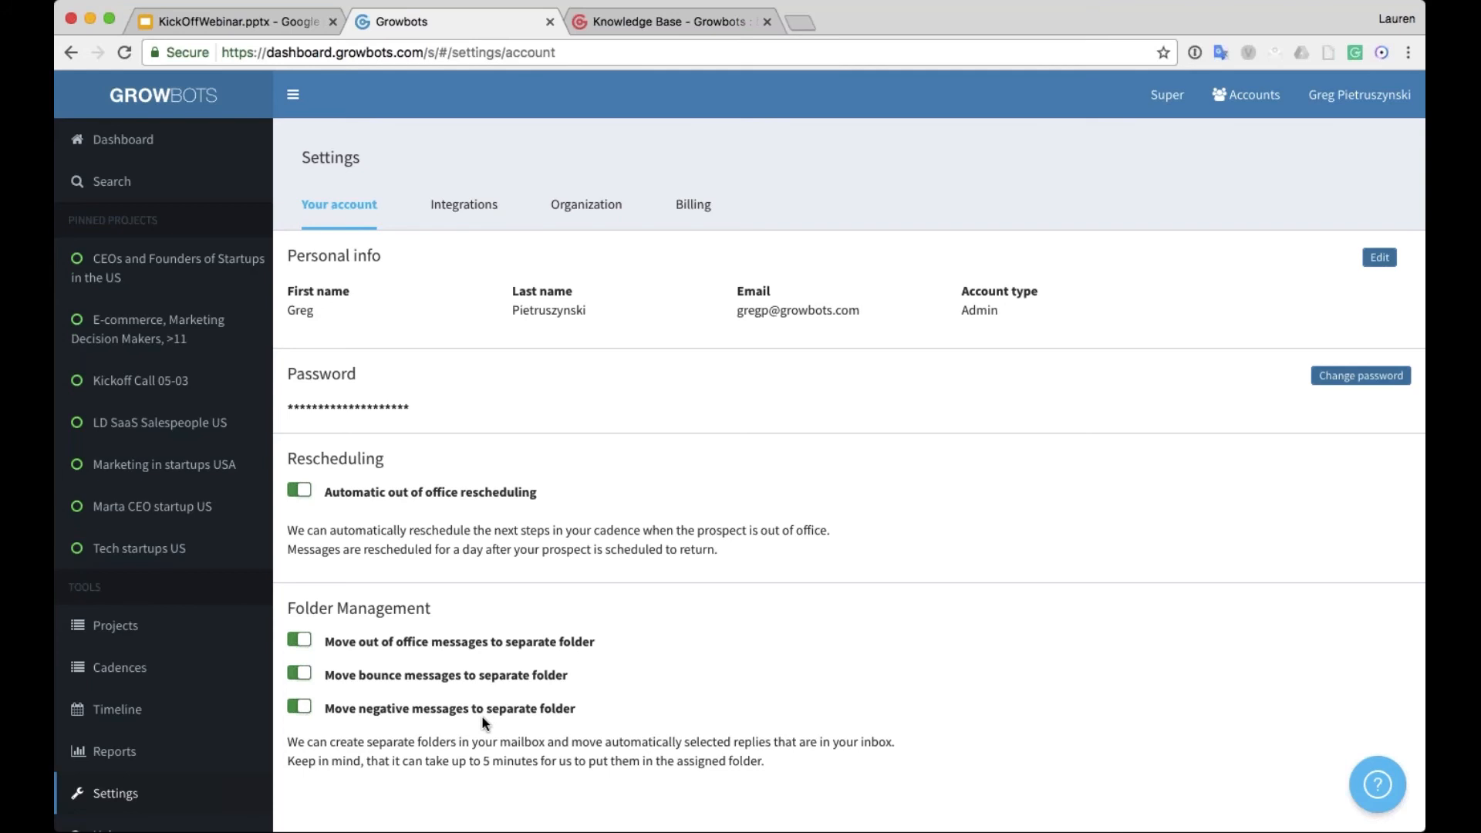
# - Review the email and CRM integrations, including the form for adding a BCC address, and close it without adding one
pyautogui.click(464, 203)
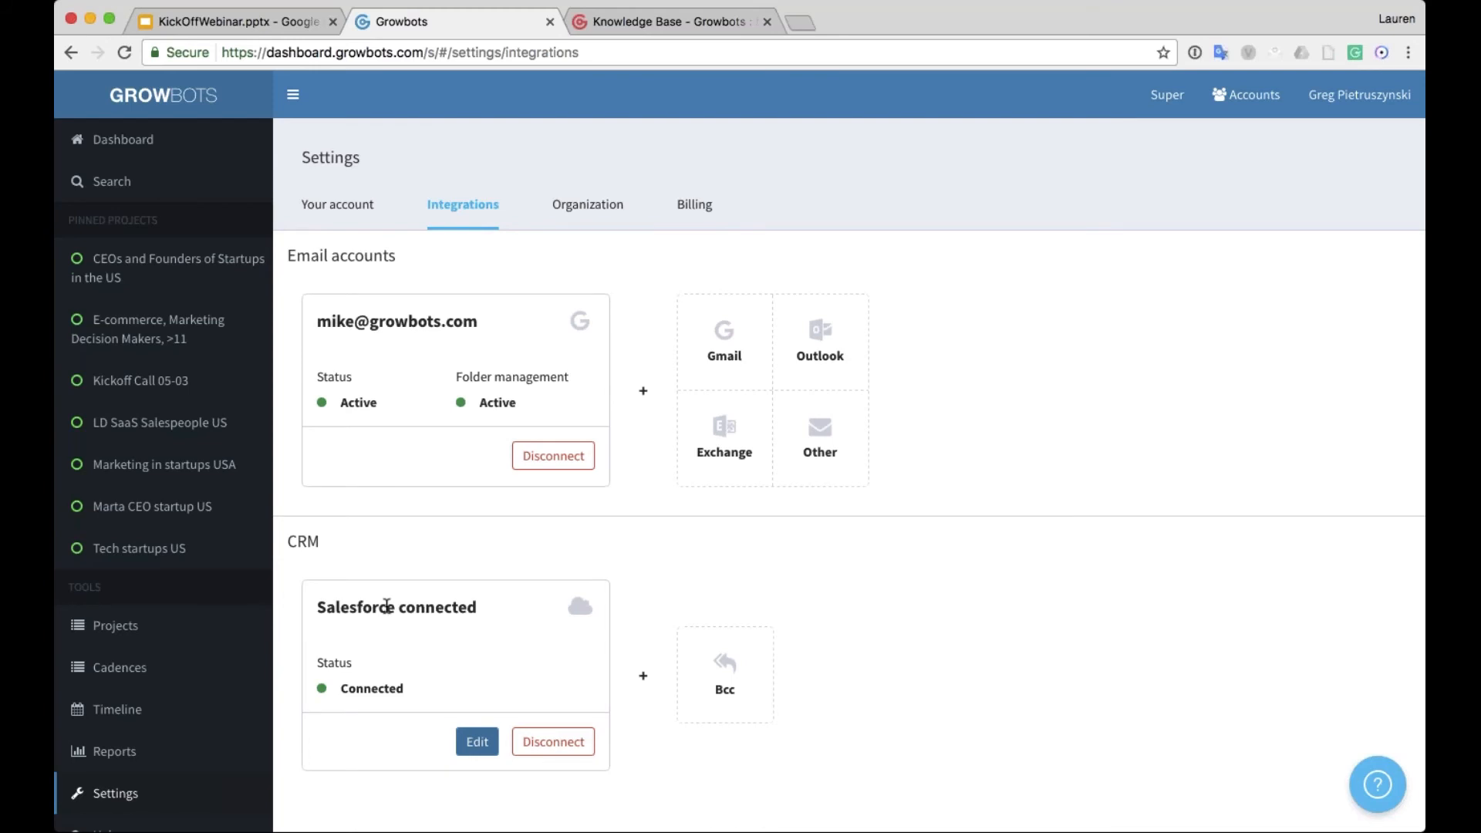
pyautogui.click(726, 664)
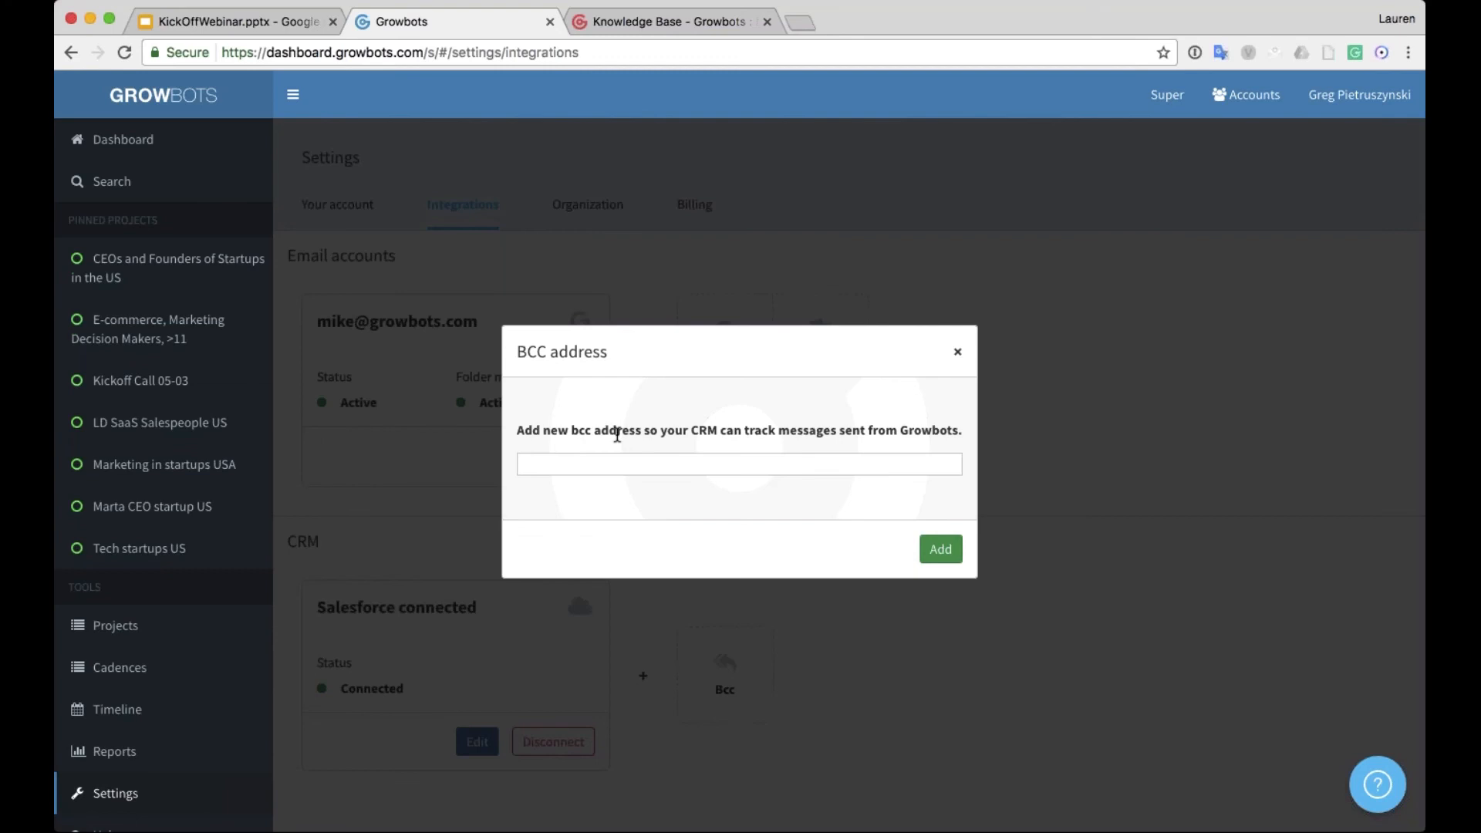
pyautogui.press('Escape')
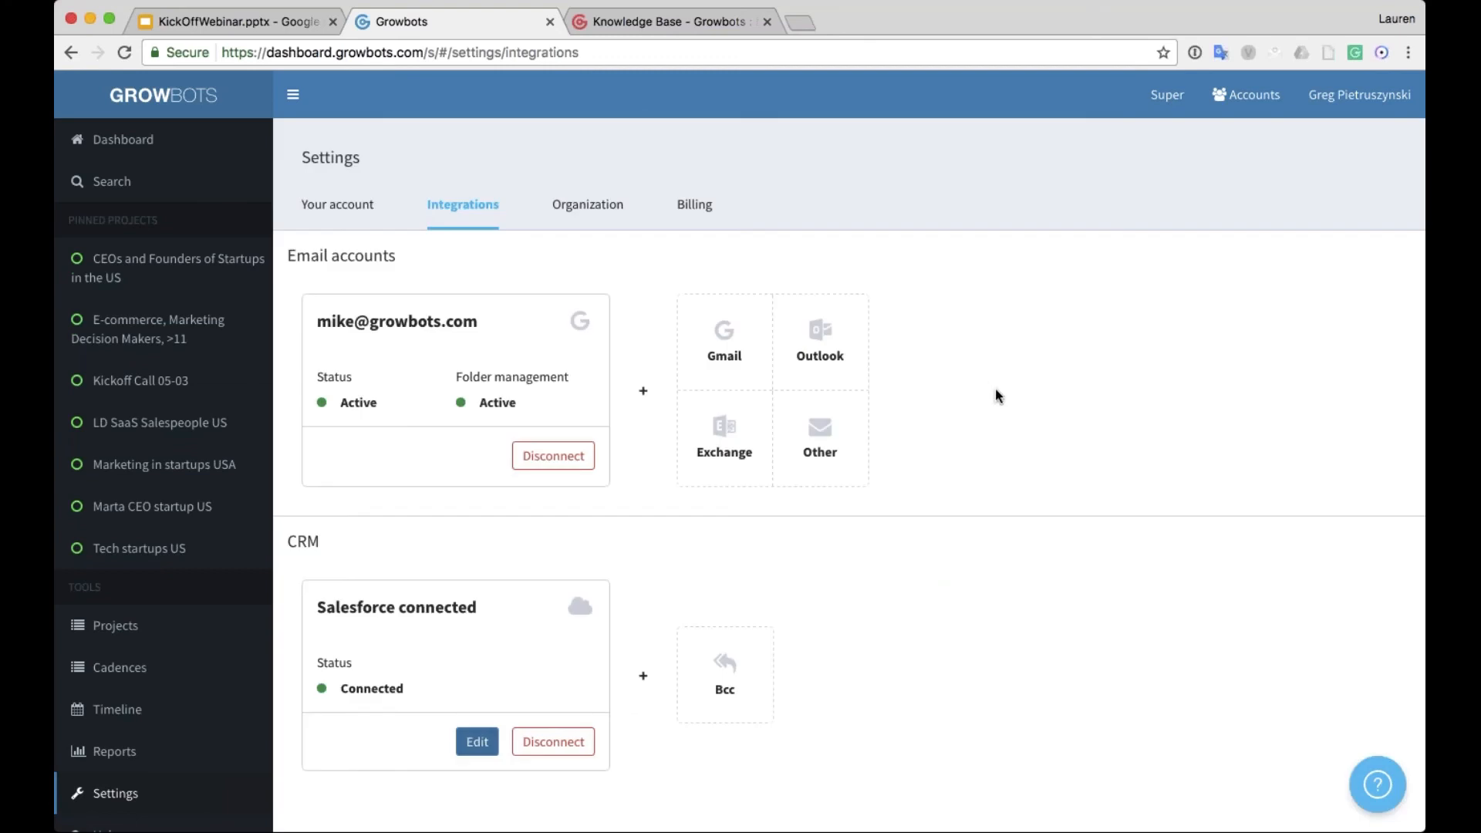
# - Review the organization settings for team members, click tracking, beta tests and the do not contact list
pyautogui.click(588, 205)
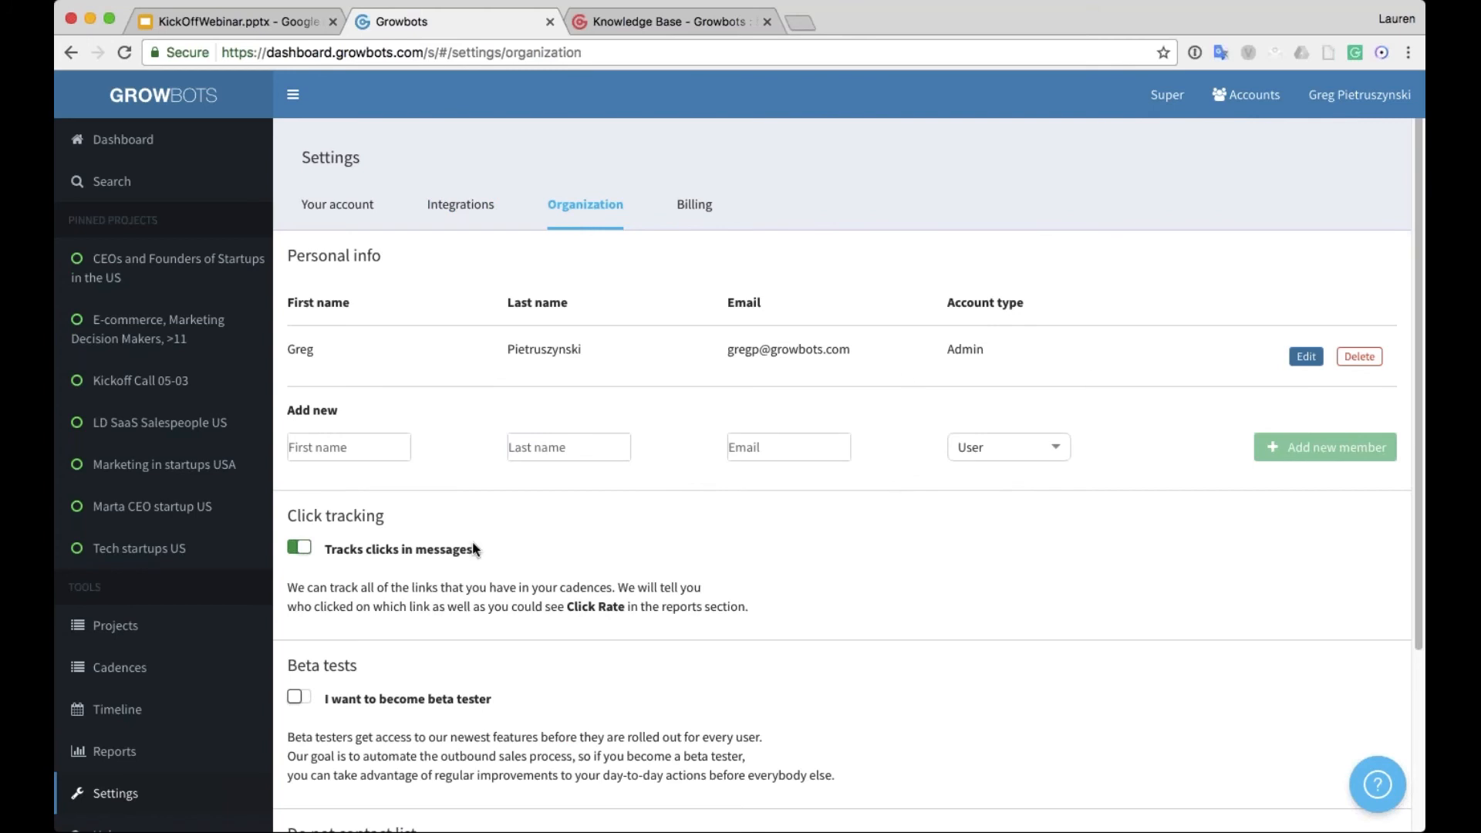
pyautogui.scroll(-2, 375, 604)
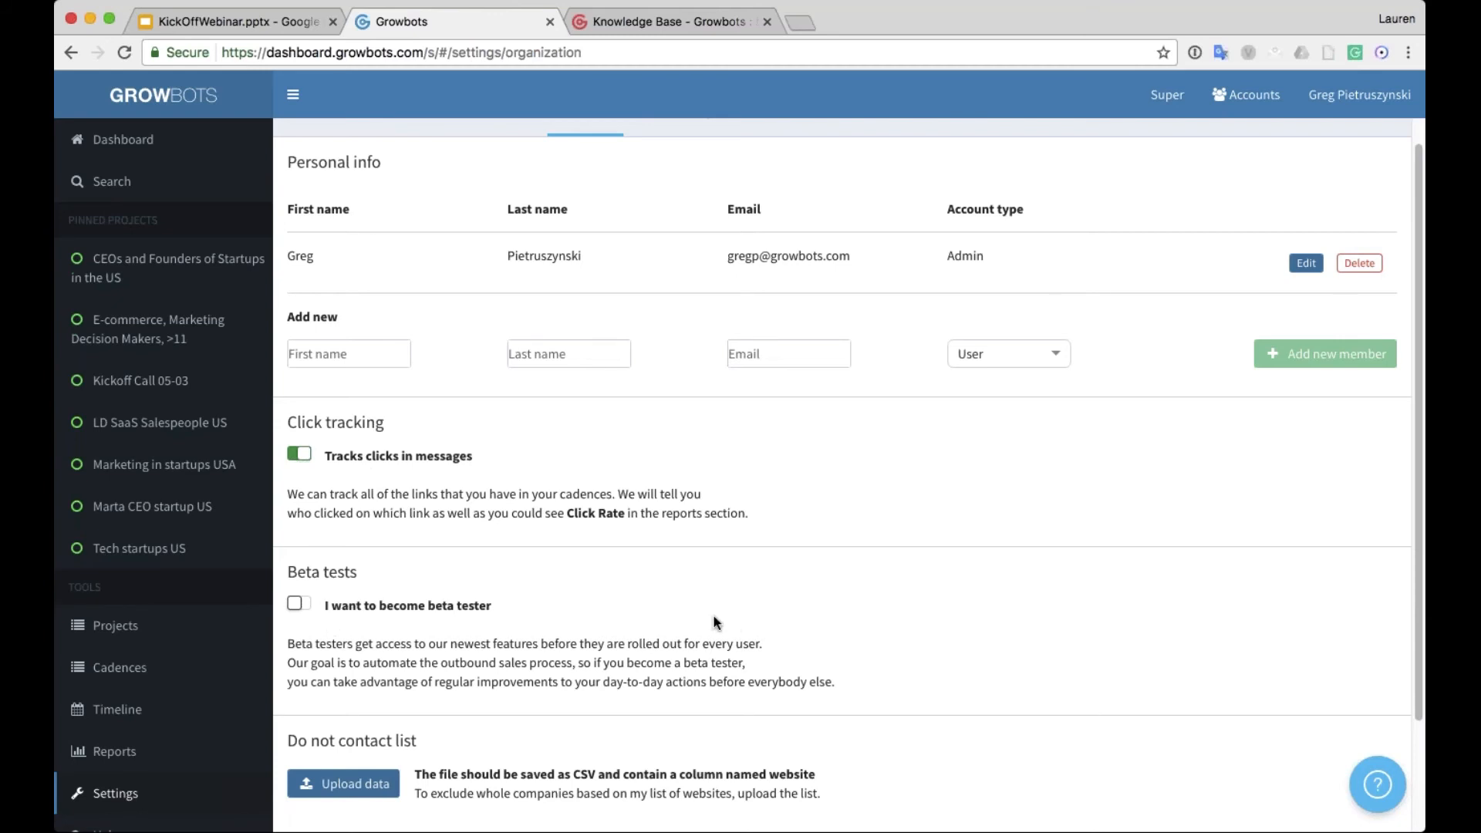
pyautogui.scroll(-1, 862, 748)
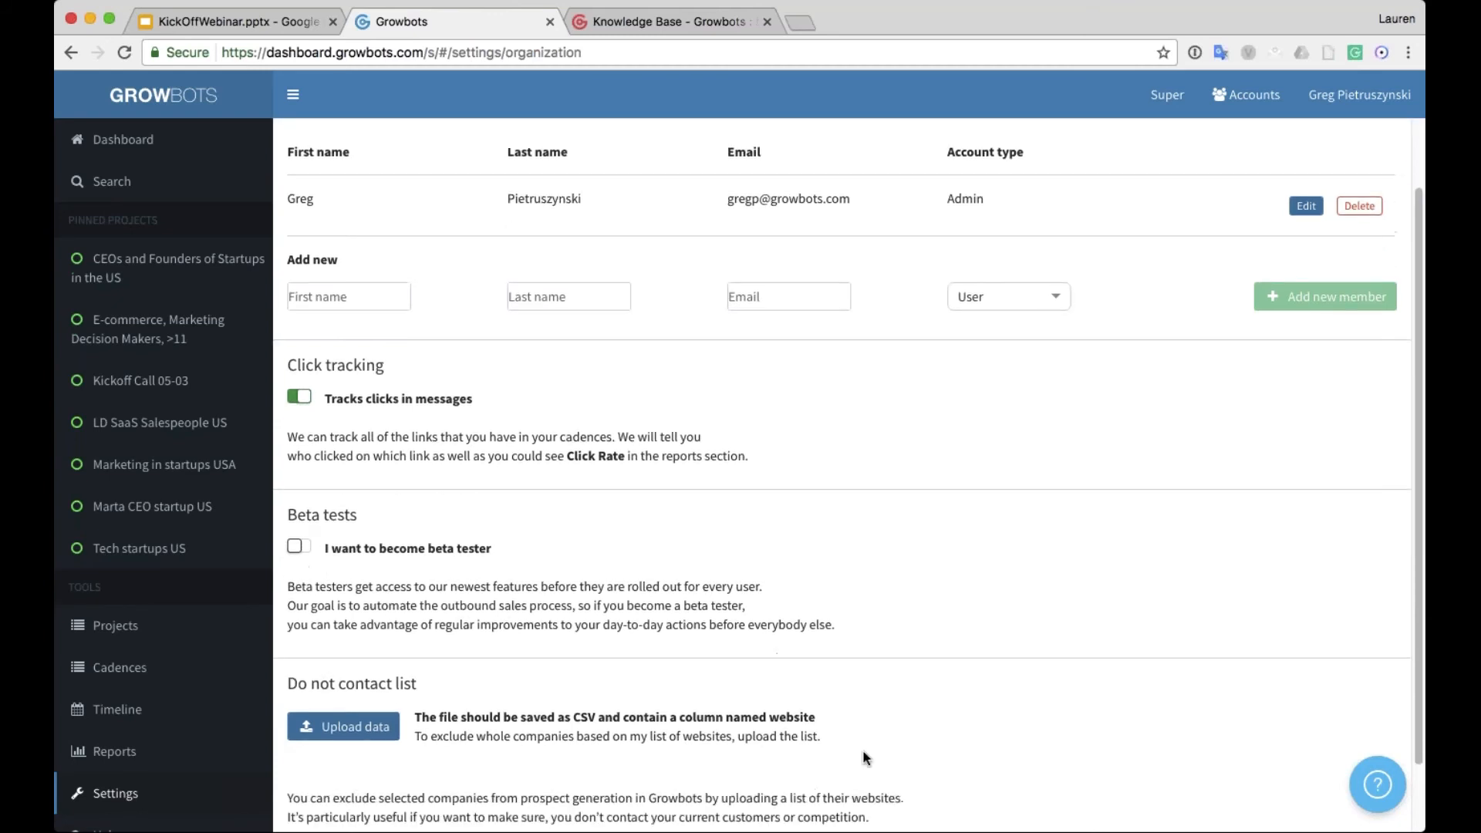
pyautogui.scroll(-1, 378, 737)
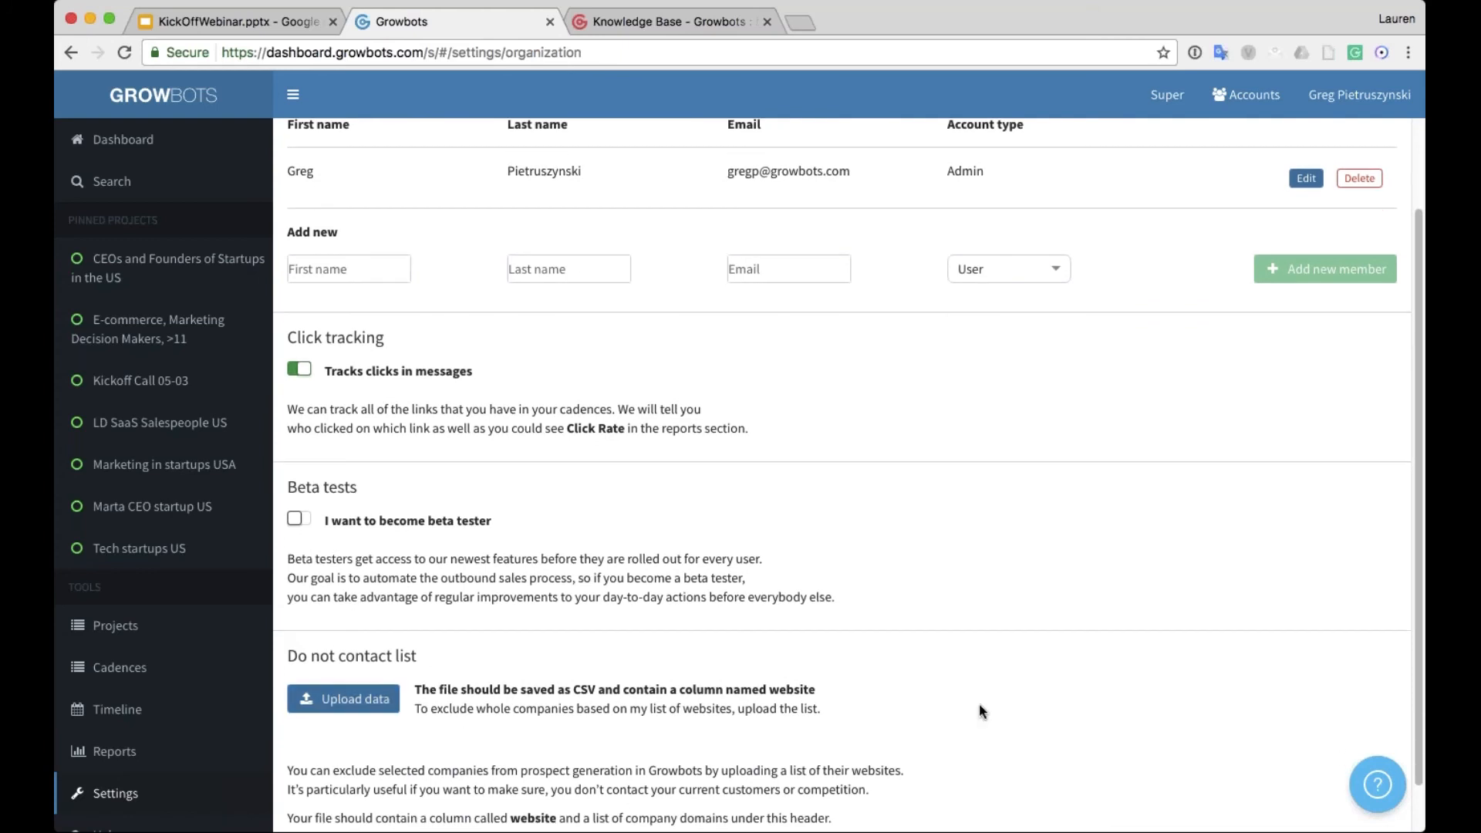
pyautogui.scroll(3, 979, 704)
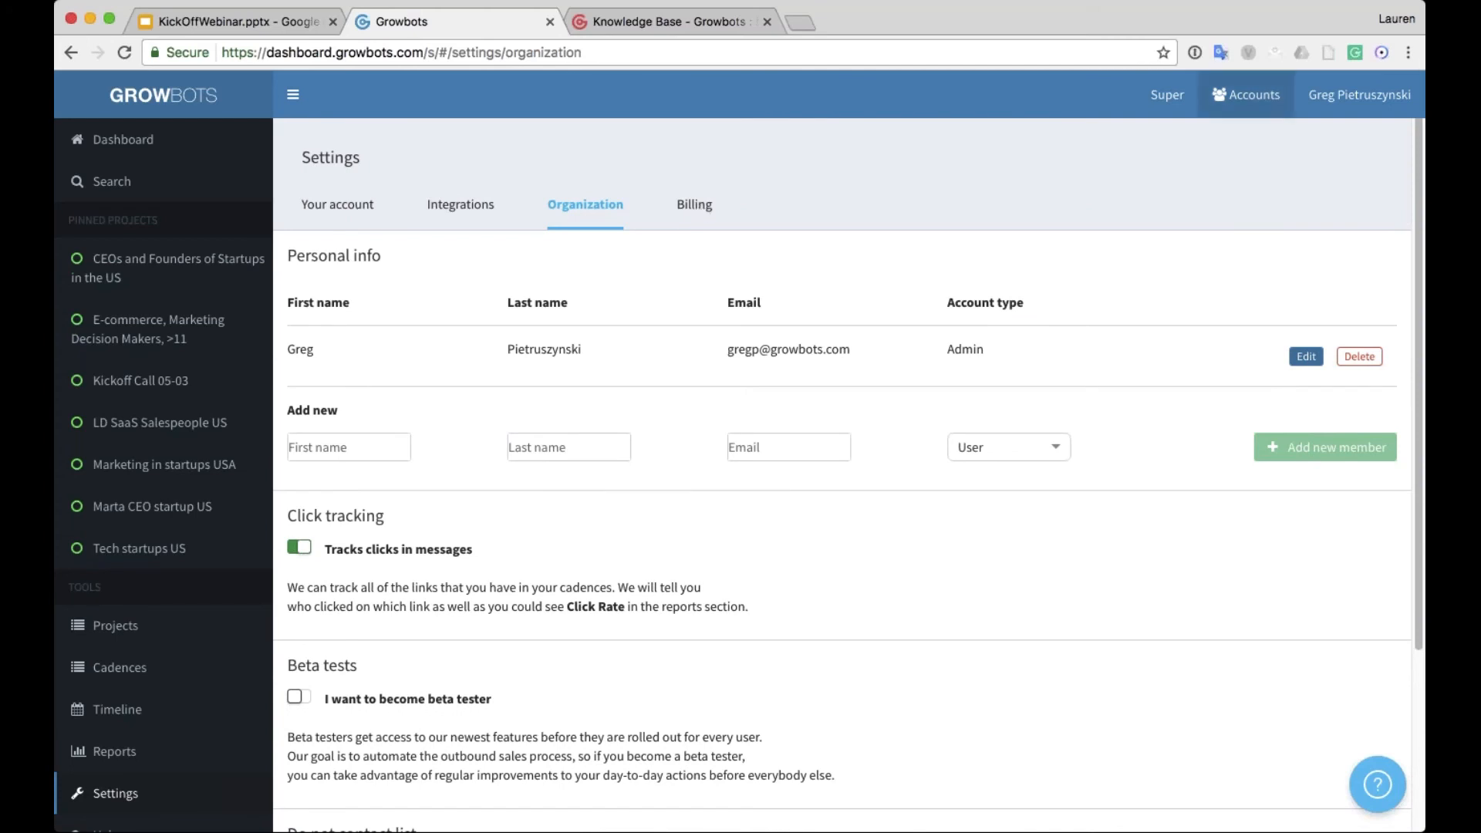
# - Switch to the KickOffWebinar presentation in Google Slides and advance past the Account setup summary to the "Outbound framework explained" slide
pyautogui.click(196, 29)
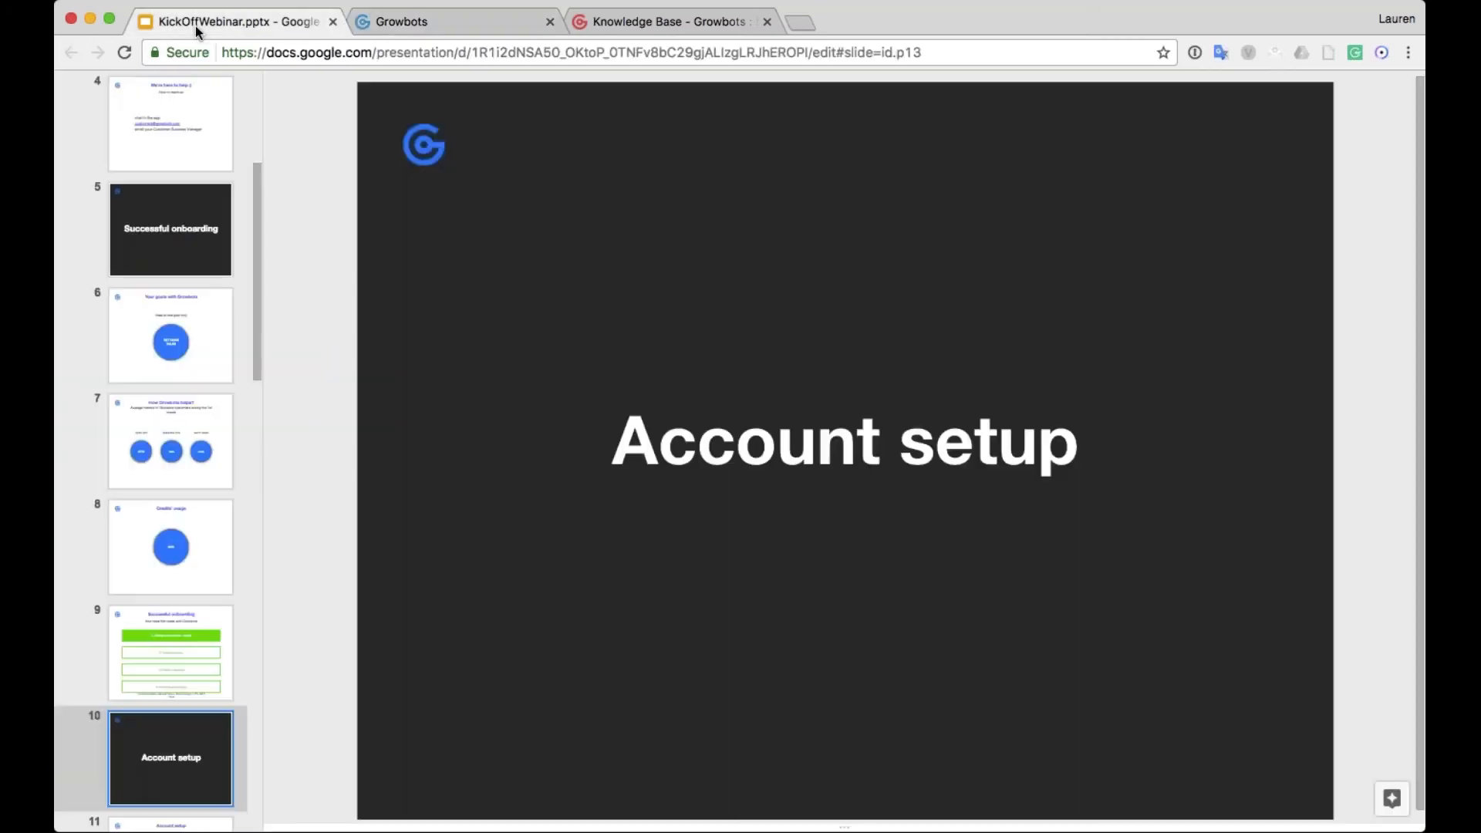
pyautogui.press('Down')
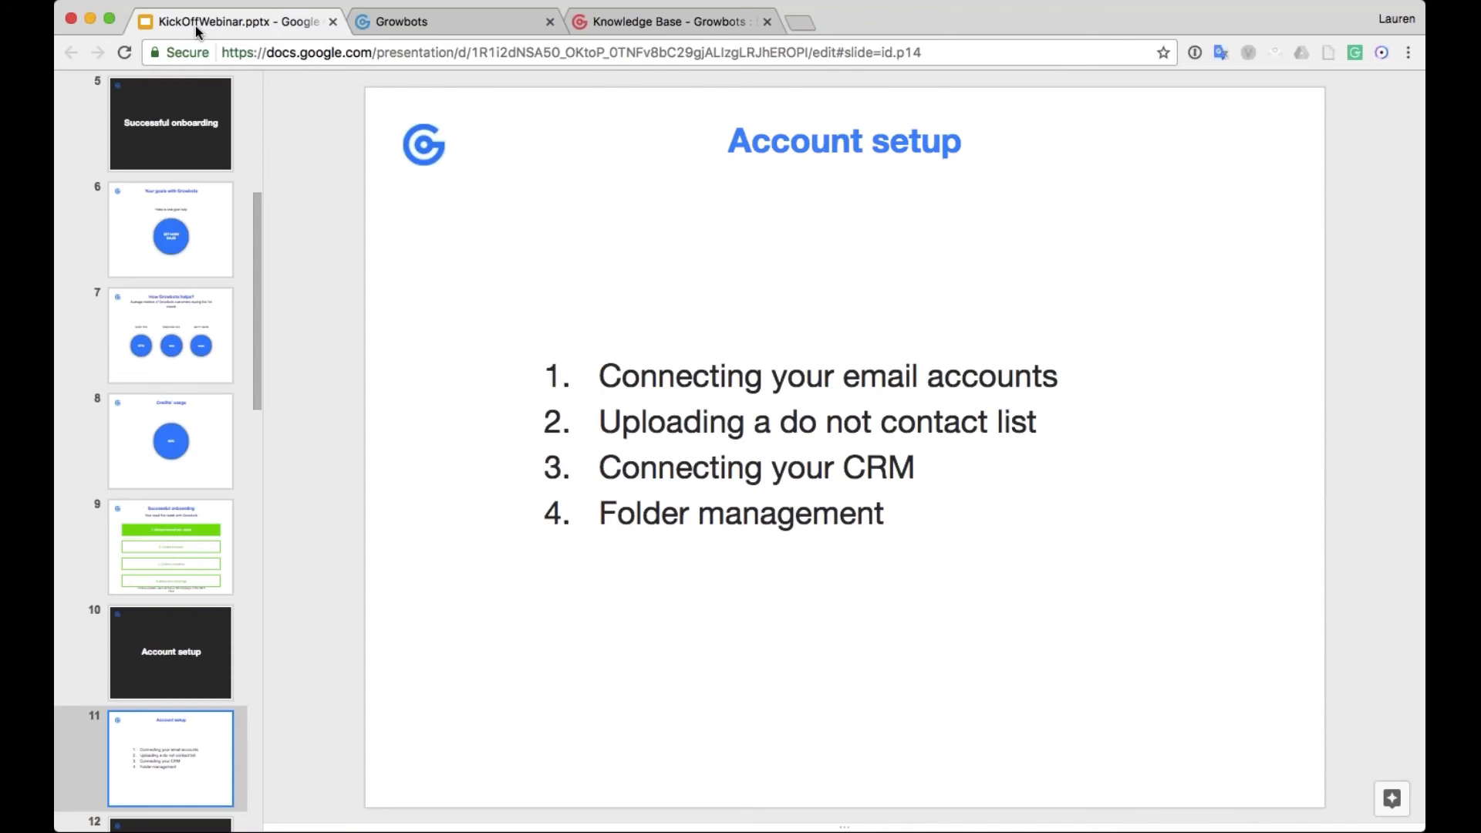
pyautogui.press('Down')
pyautogui.press('Up')
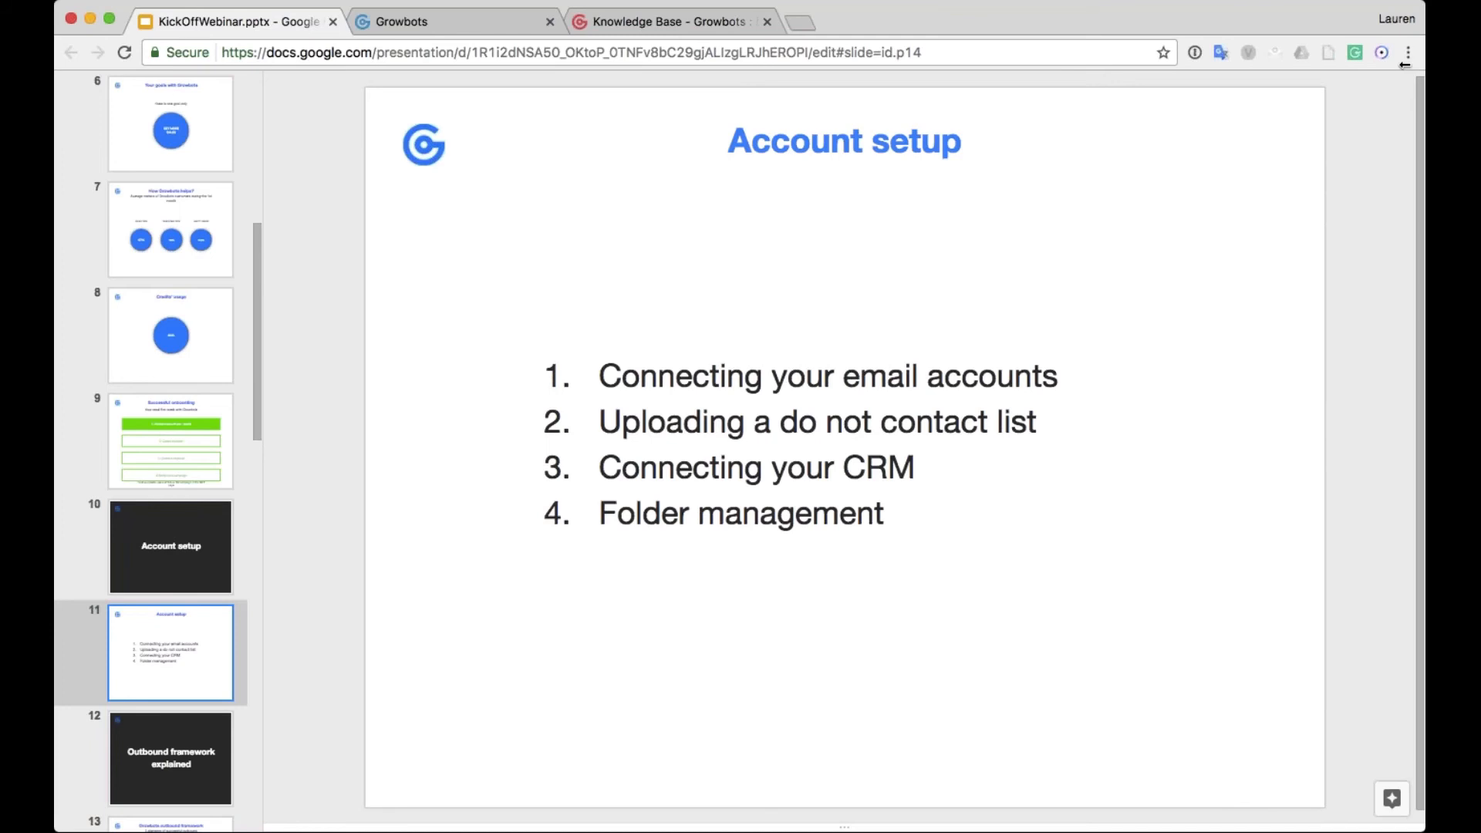
pyautogui.press('Down')
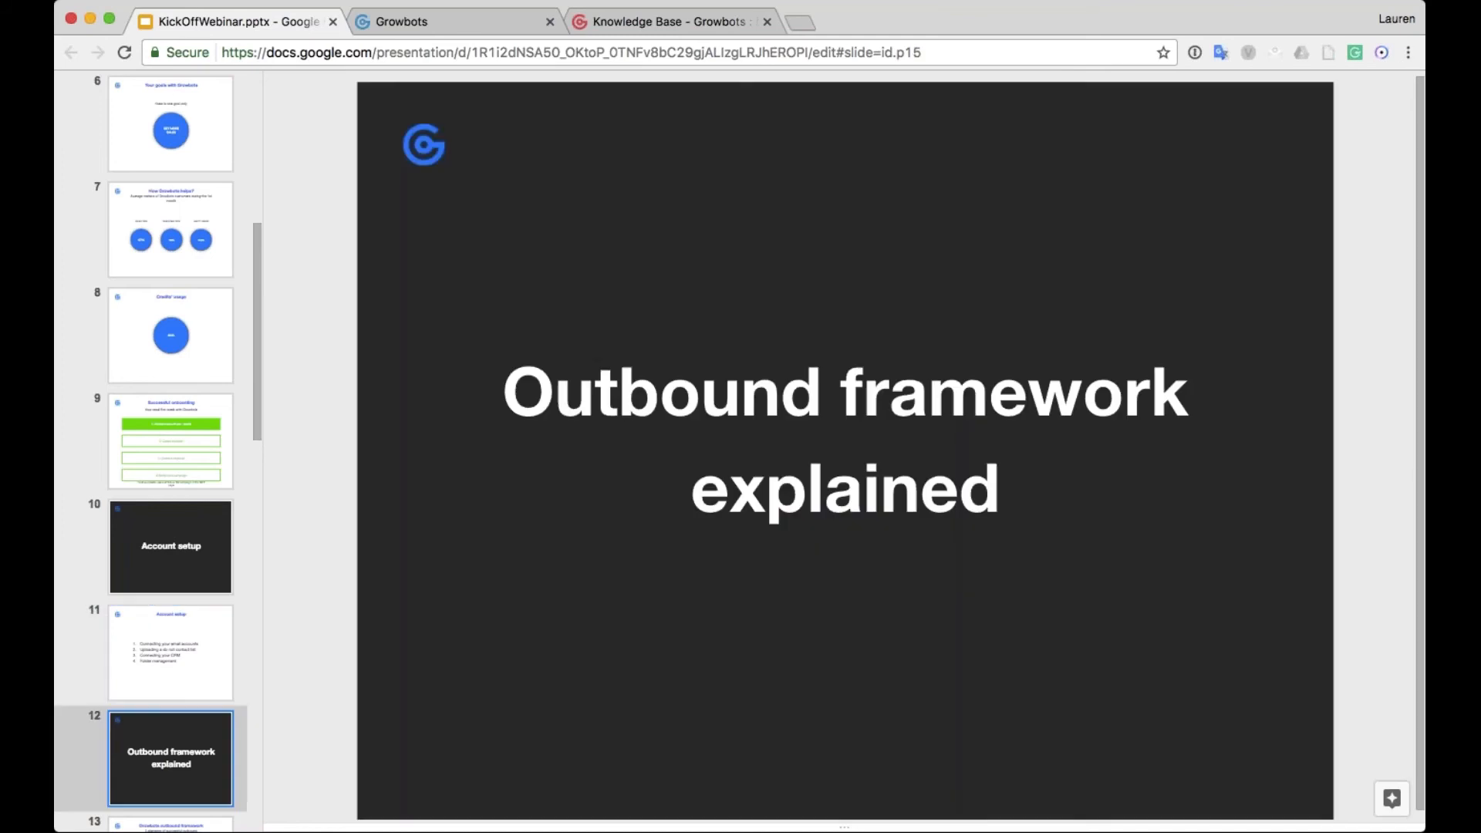
pyautogui.click(1415, 63)
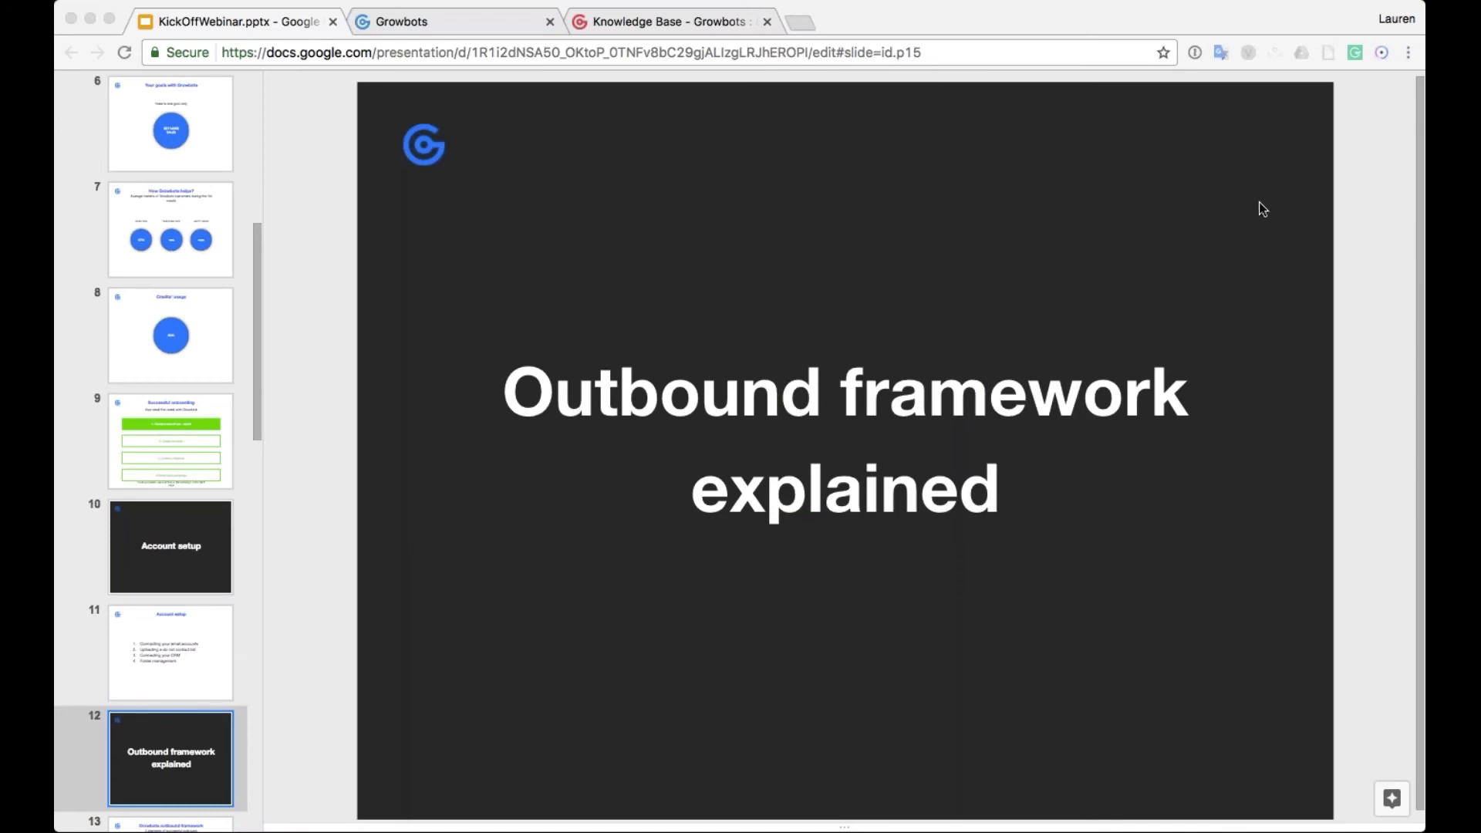
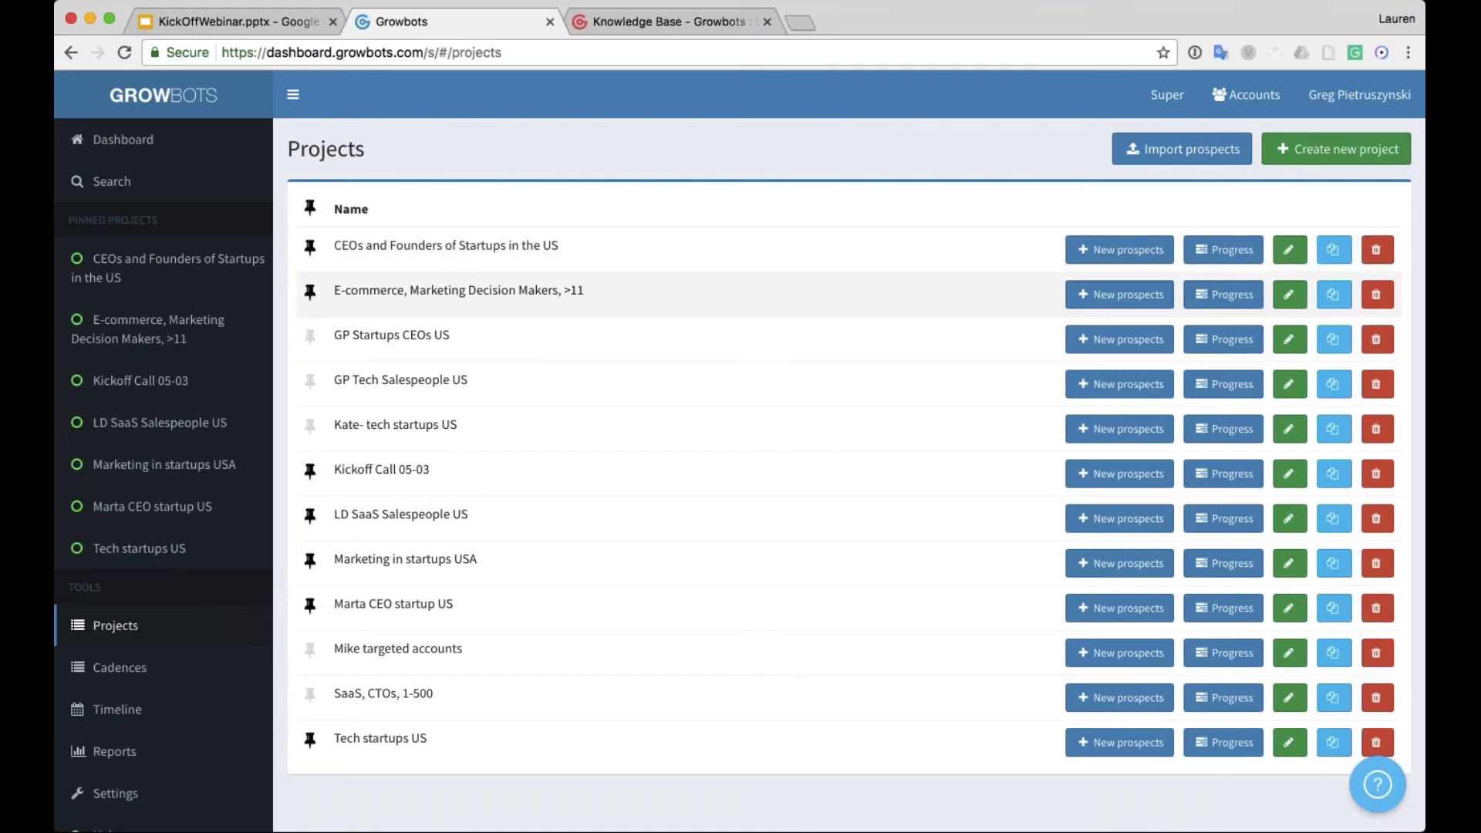
# - Open the "E-commerce, Marketing Decision Makers, >11" project for editing, switch its targeting to Simple, and look through the country list
pyautogui.click(1287, 303)
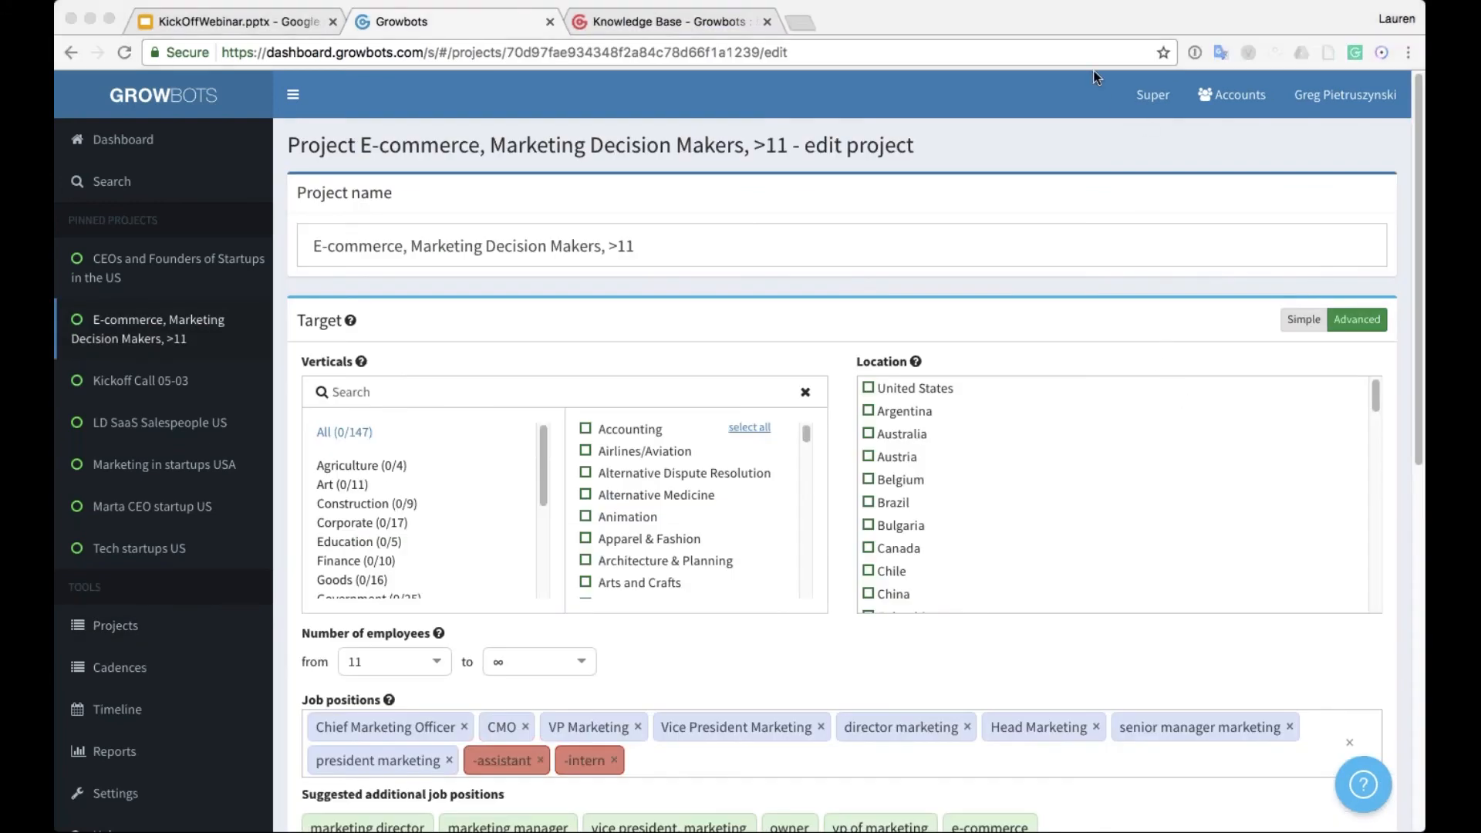
pyautogui.scroll(-1, 1103, 346)
pyautogui.click(1295, 322)
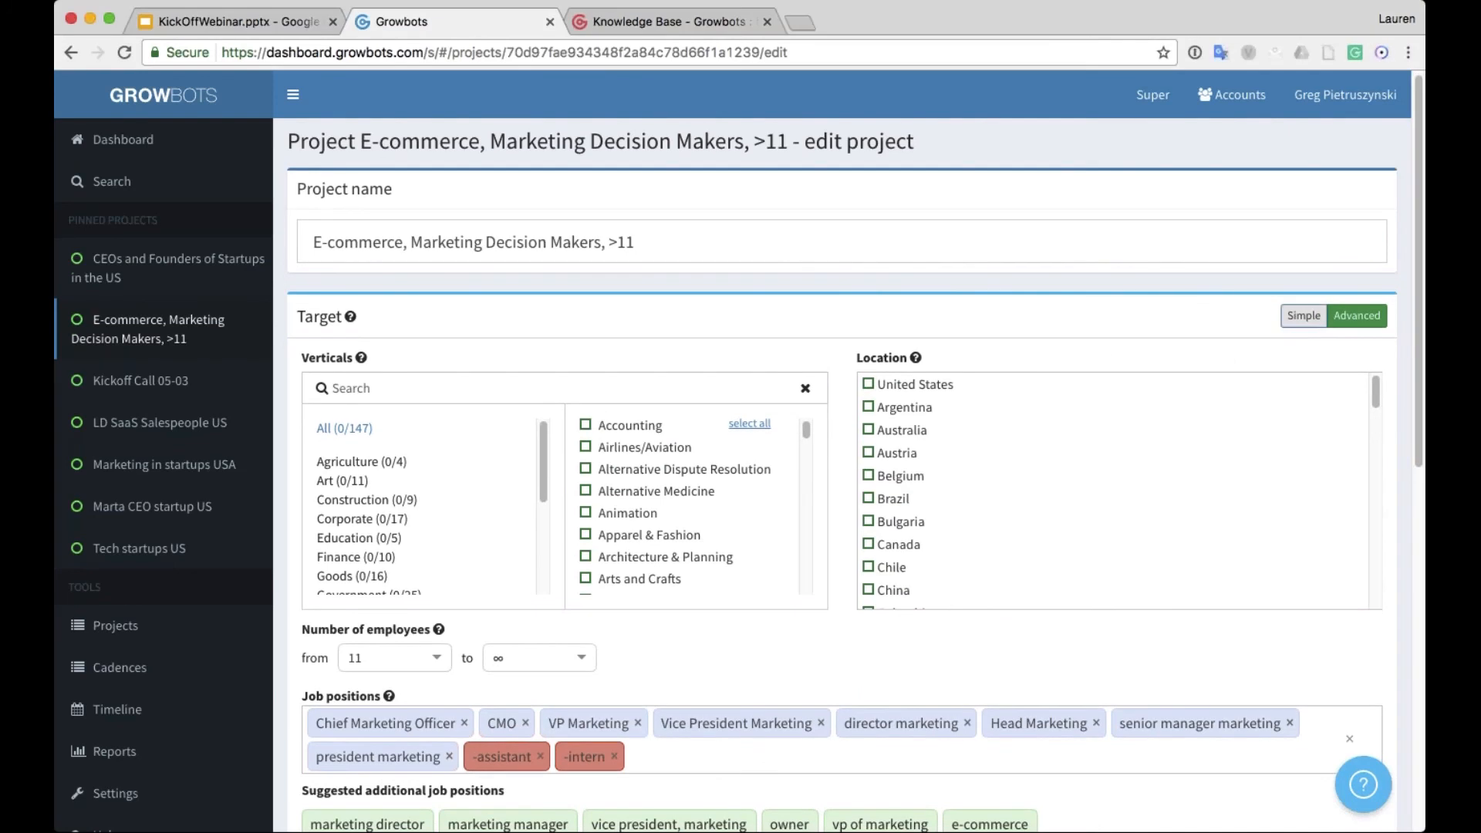
pyautogui.click(1302, 320)
pyautogui.scroll(-5, 1119, 386)
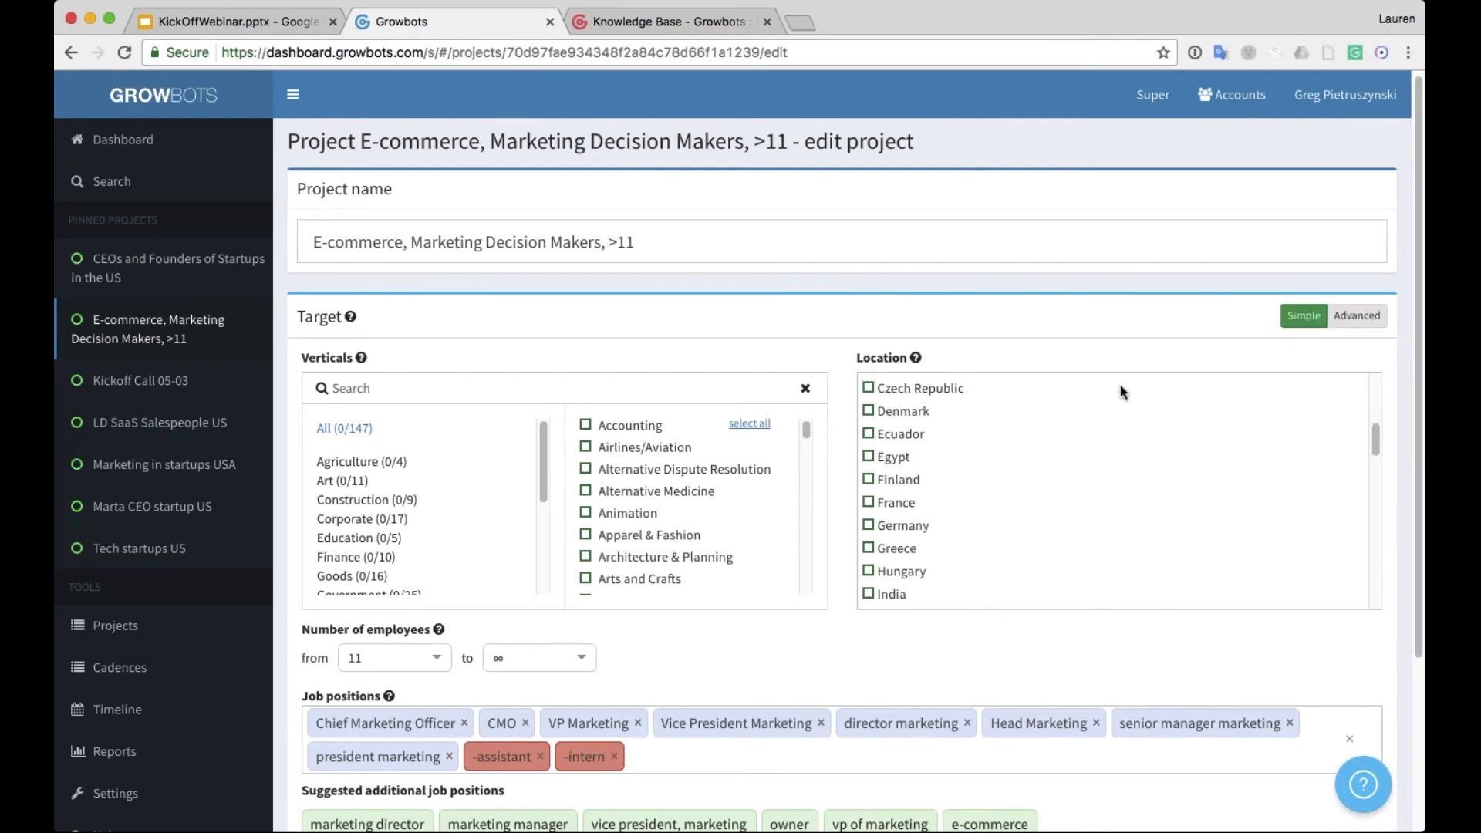
pyautogui.scroll(-2, 1384, 505)
pyautogui.scroll(5, 1007, 359)
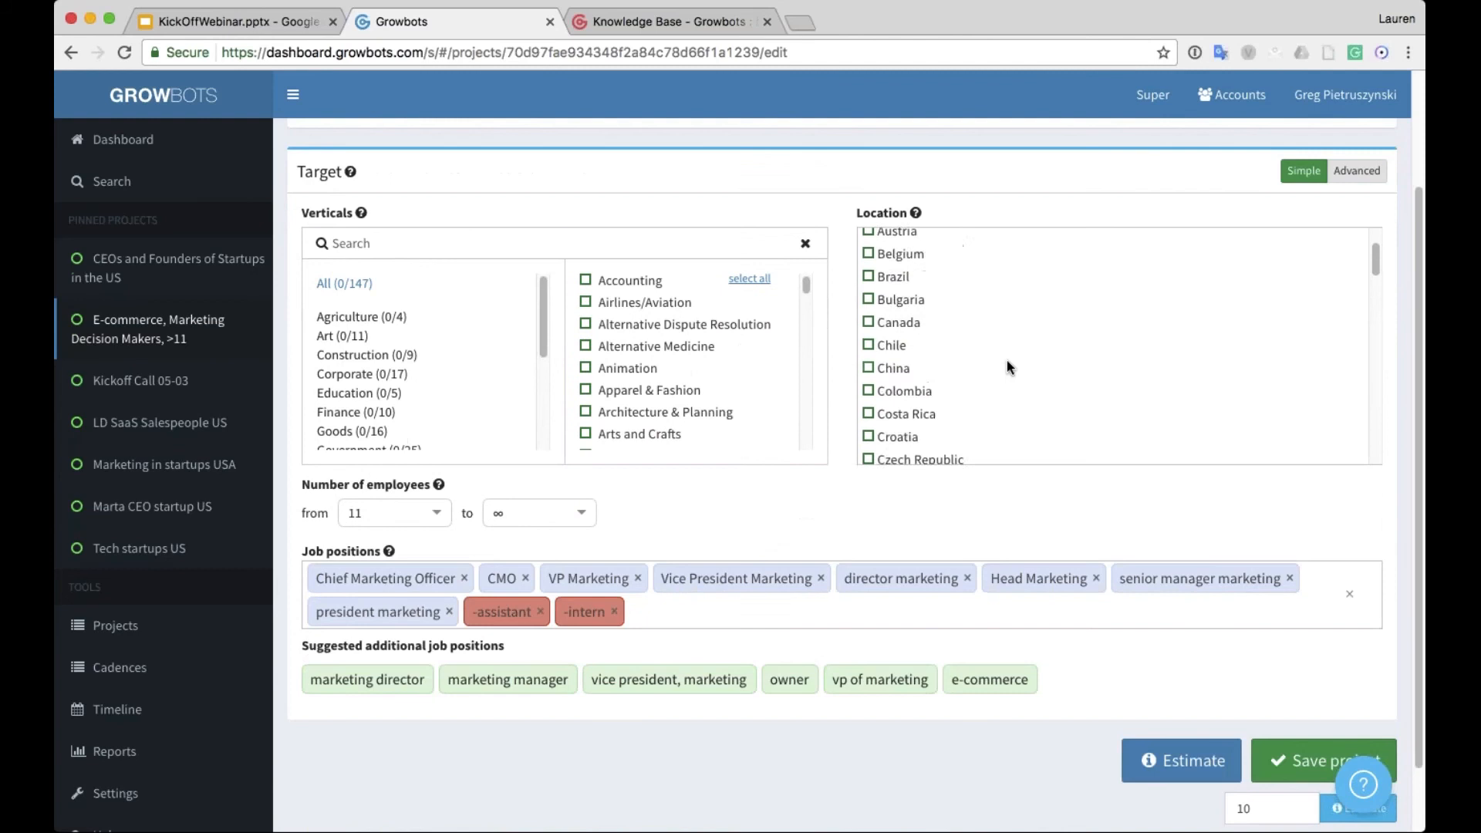
# - Switch the project's targeting to Advanced and review the verticals, locations and additional filters
pyautogui.scroll(2, 1005, 359)
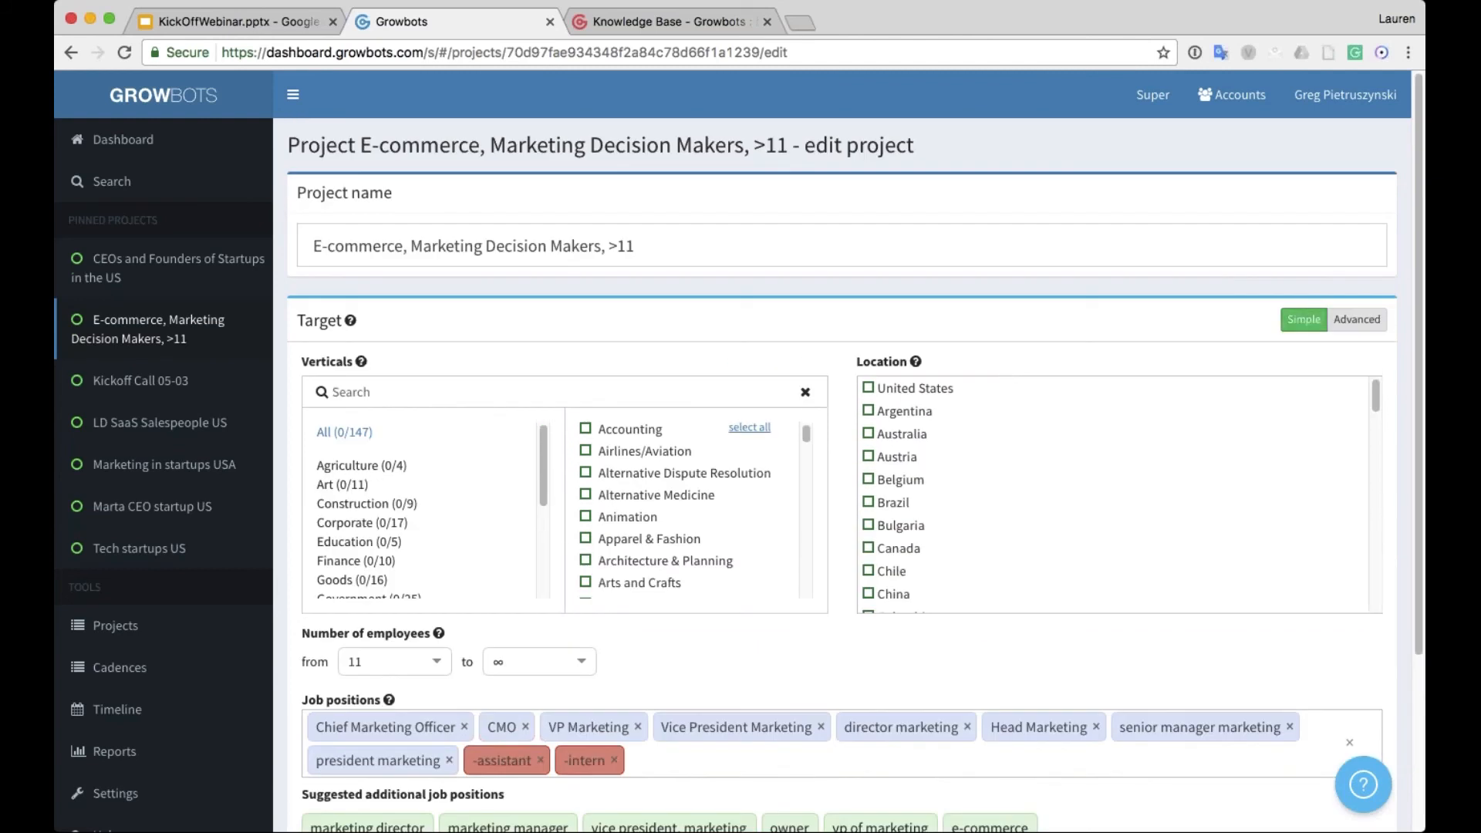
pyautogui.click(1355, 325)
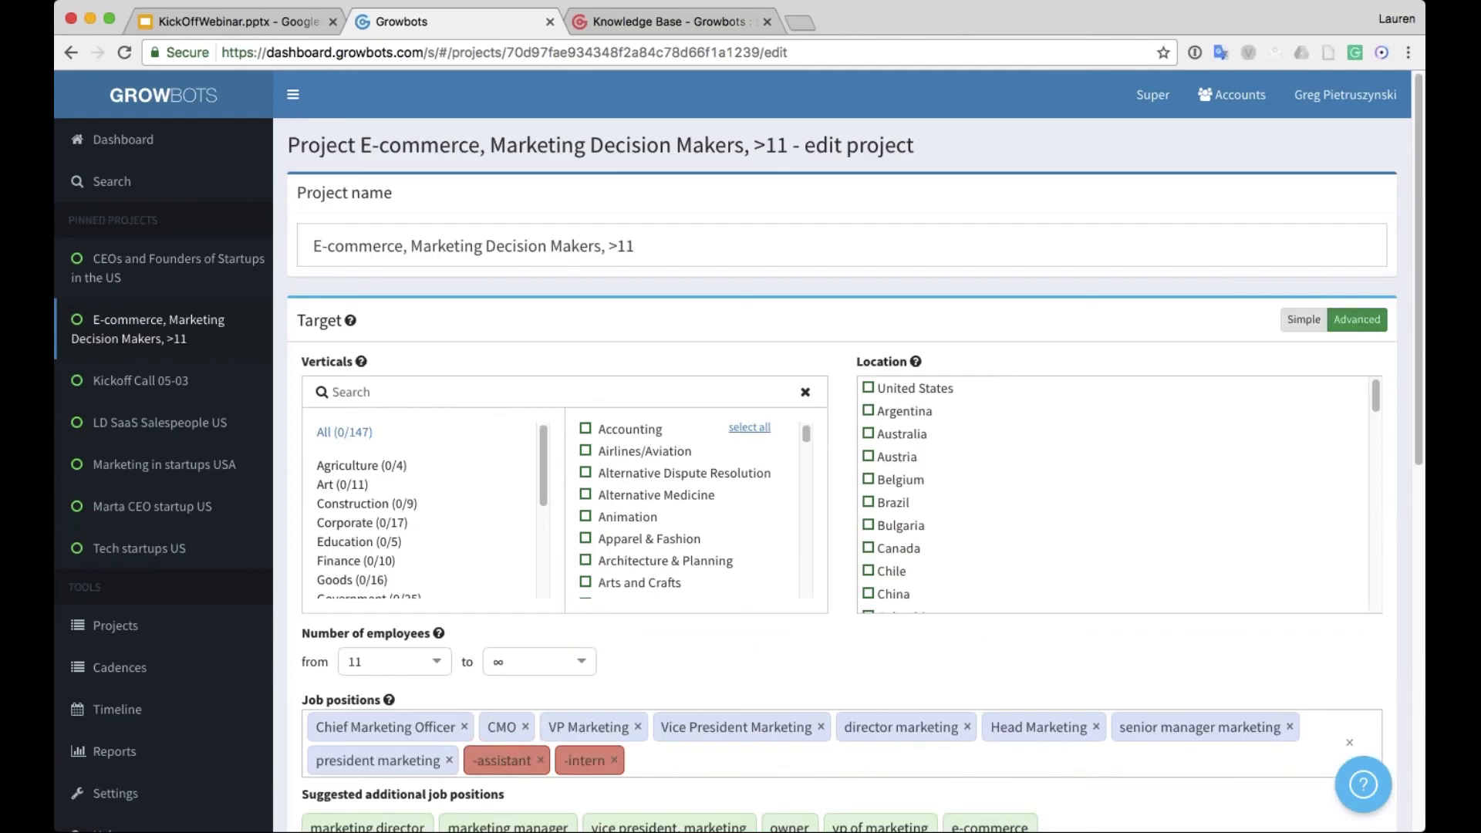
pyautogui.scroll(-2, 656, 324)
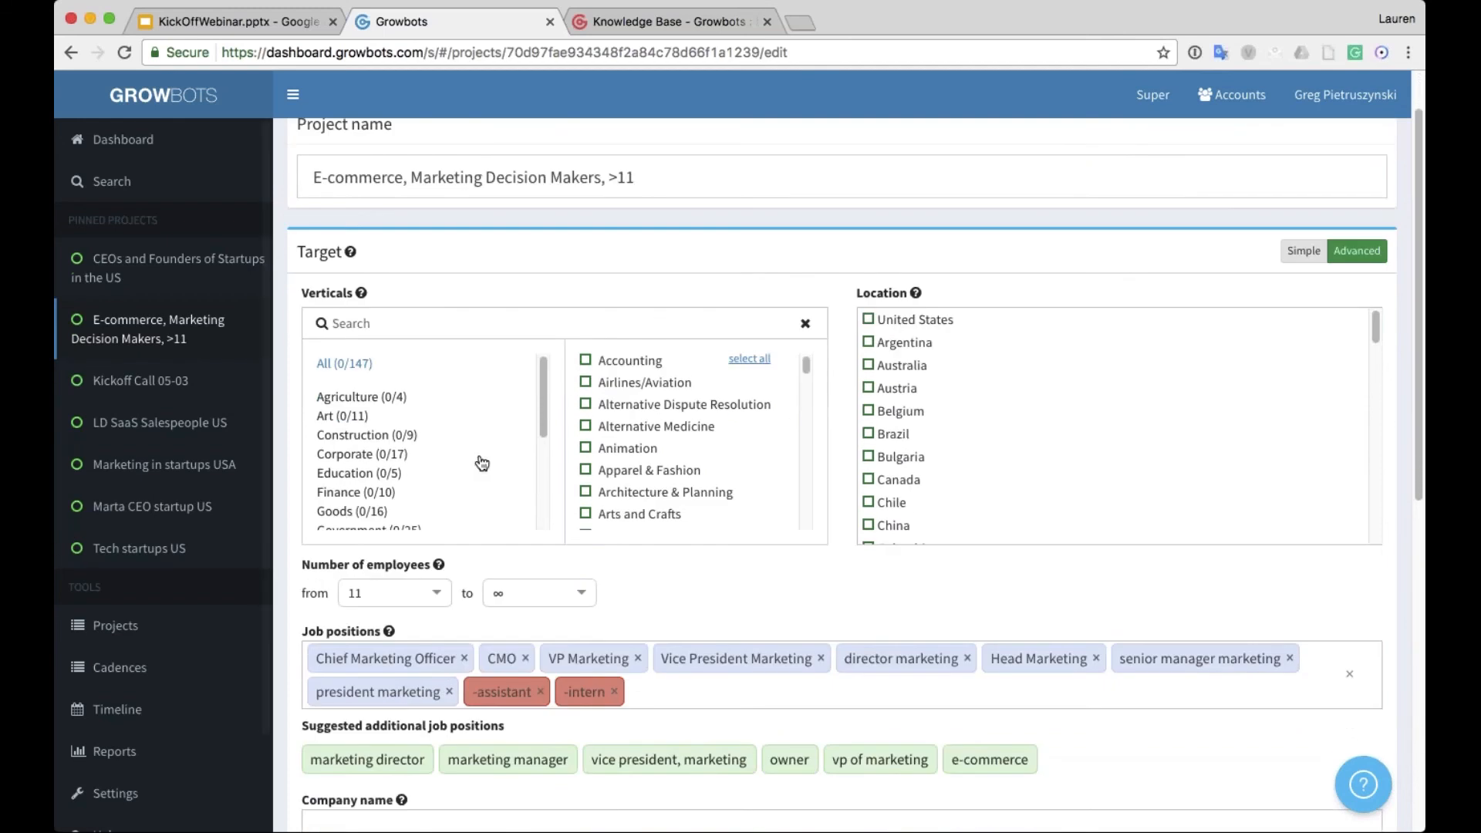
pyautogui.scroll(-1, 463, 458)
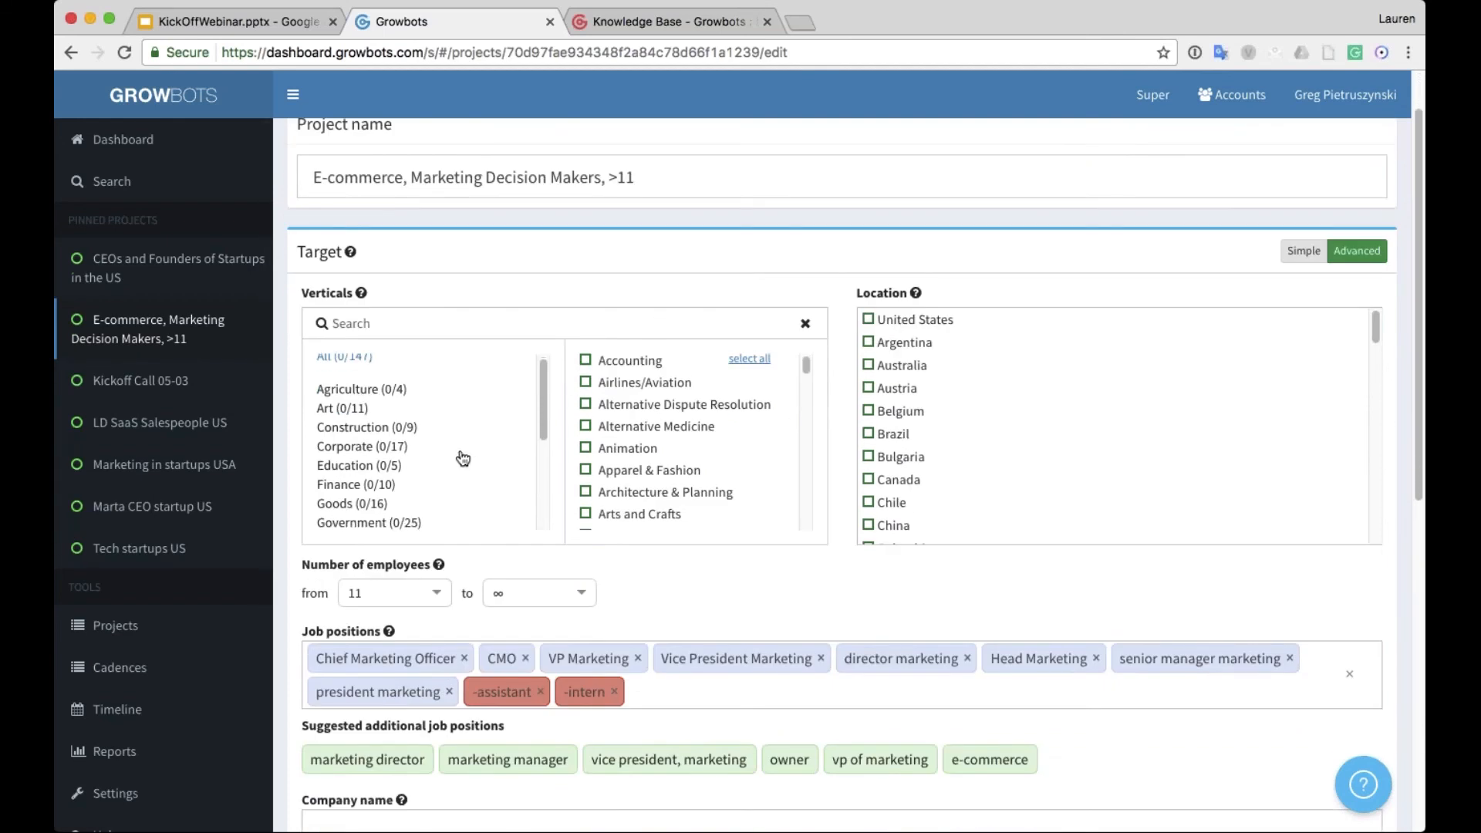
pyautogui.scroll(2, 463, 458)
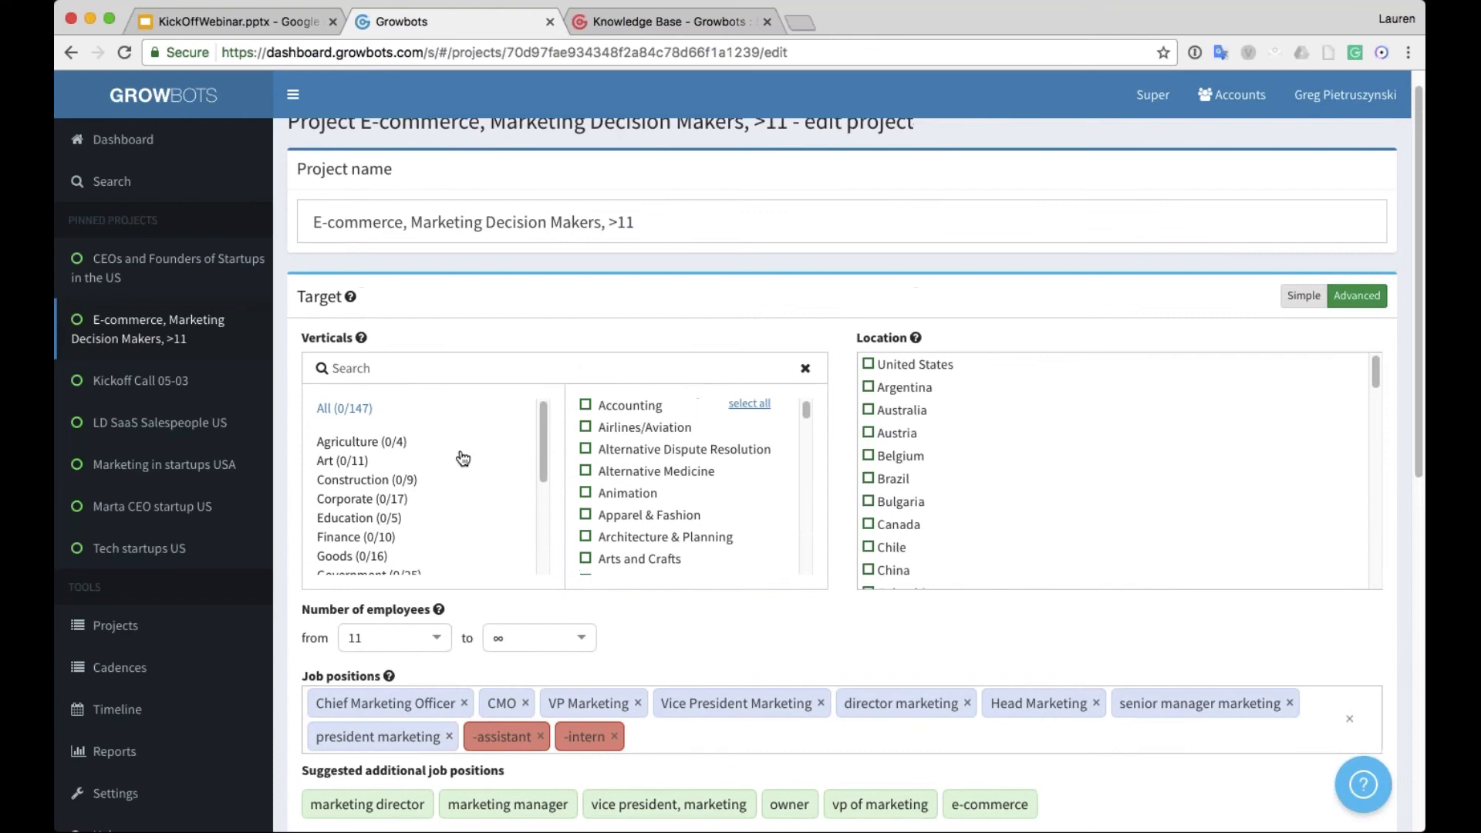
pyautogui.scroll(-3, 462, 458)
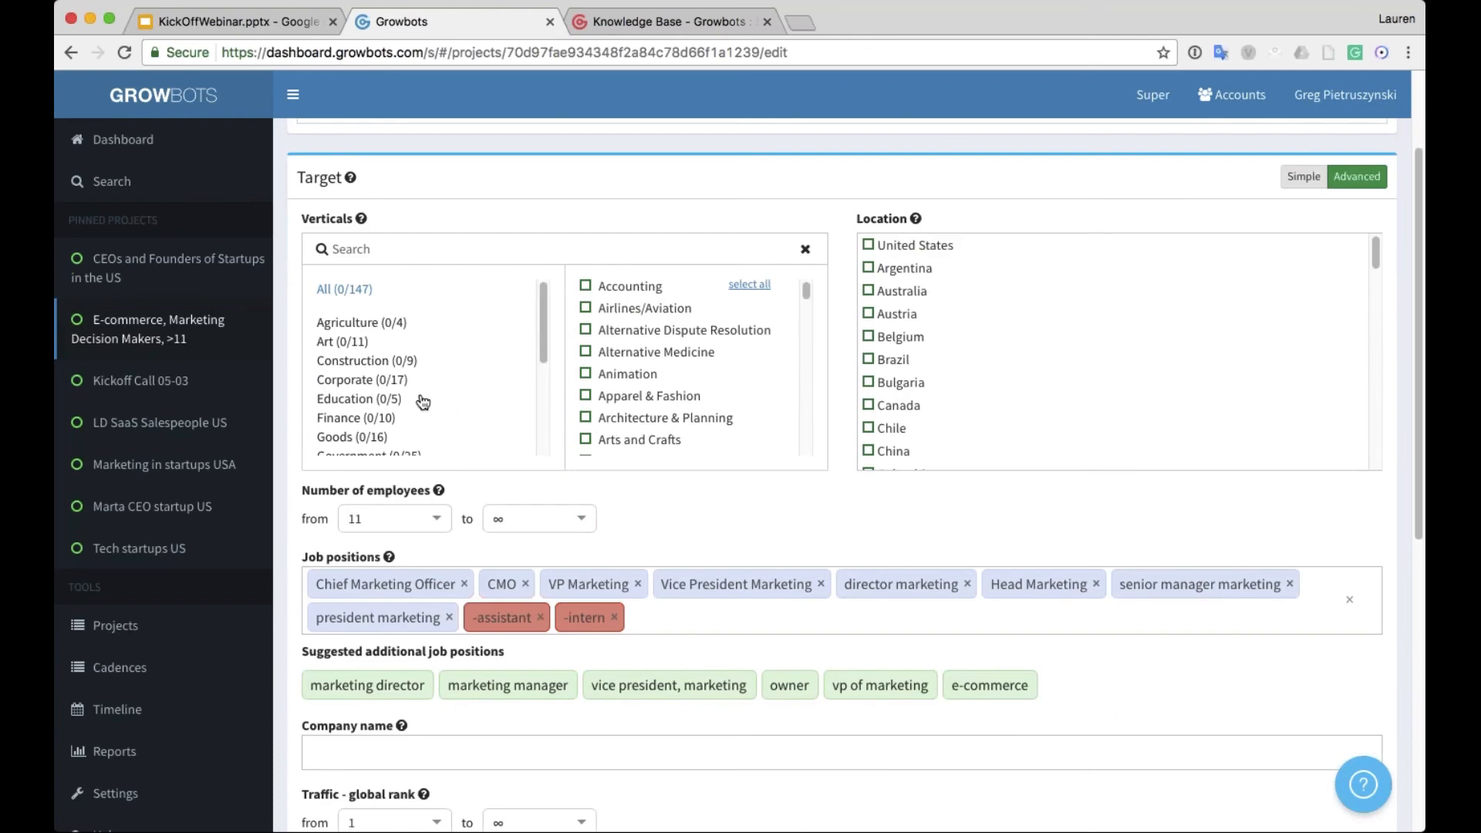
pyautogui.scroll(-4, 422, 401)
pyautogui.scroll(8, 398, 383)
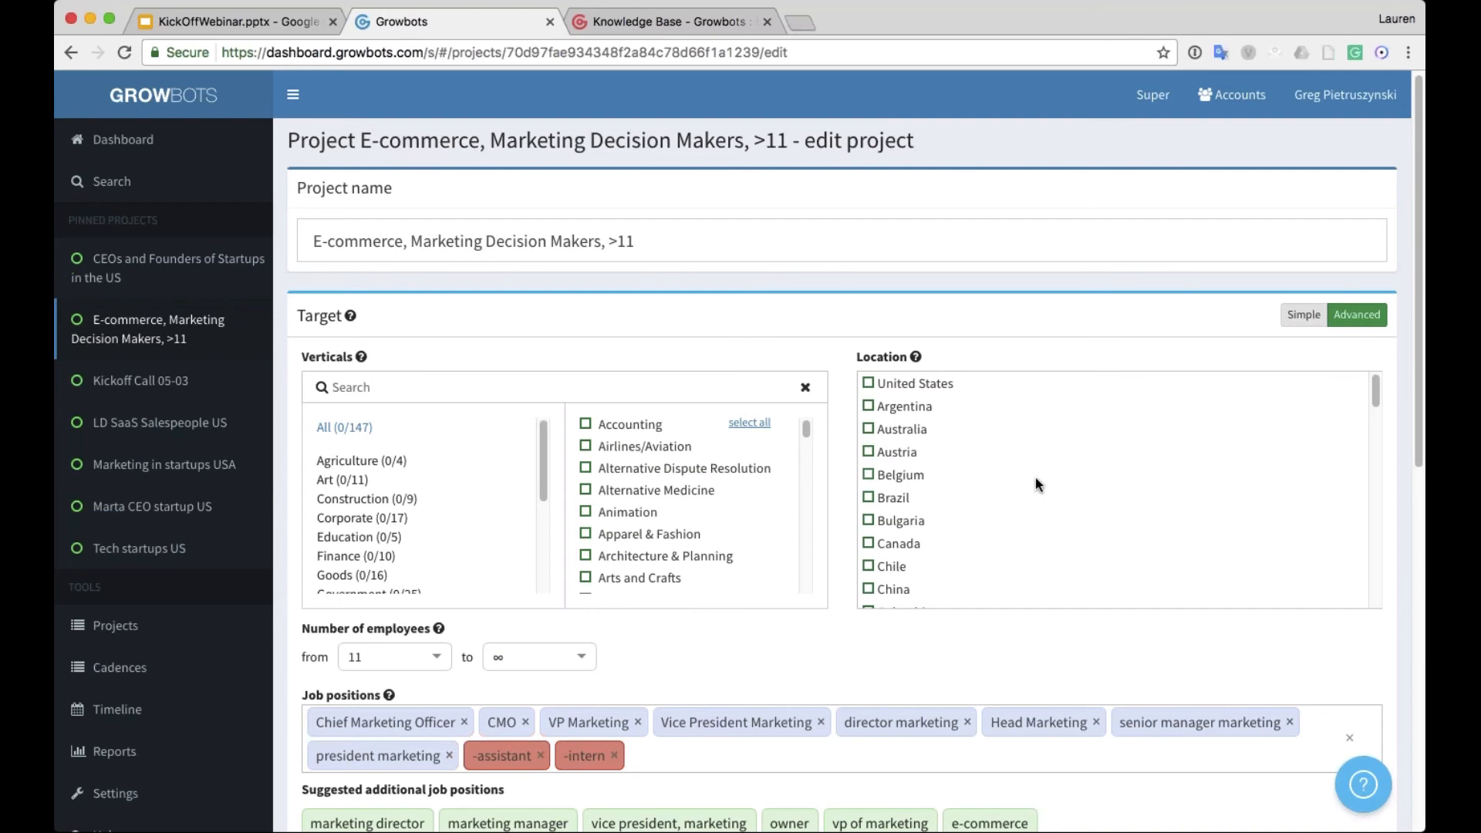
# - Look through the target criteria and check the options for the minimum number of employees without choosing one
pyautogui.scroll(-1, 1012, 537)
pyautogui.scroll(1, 1014, 536)
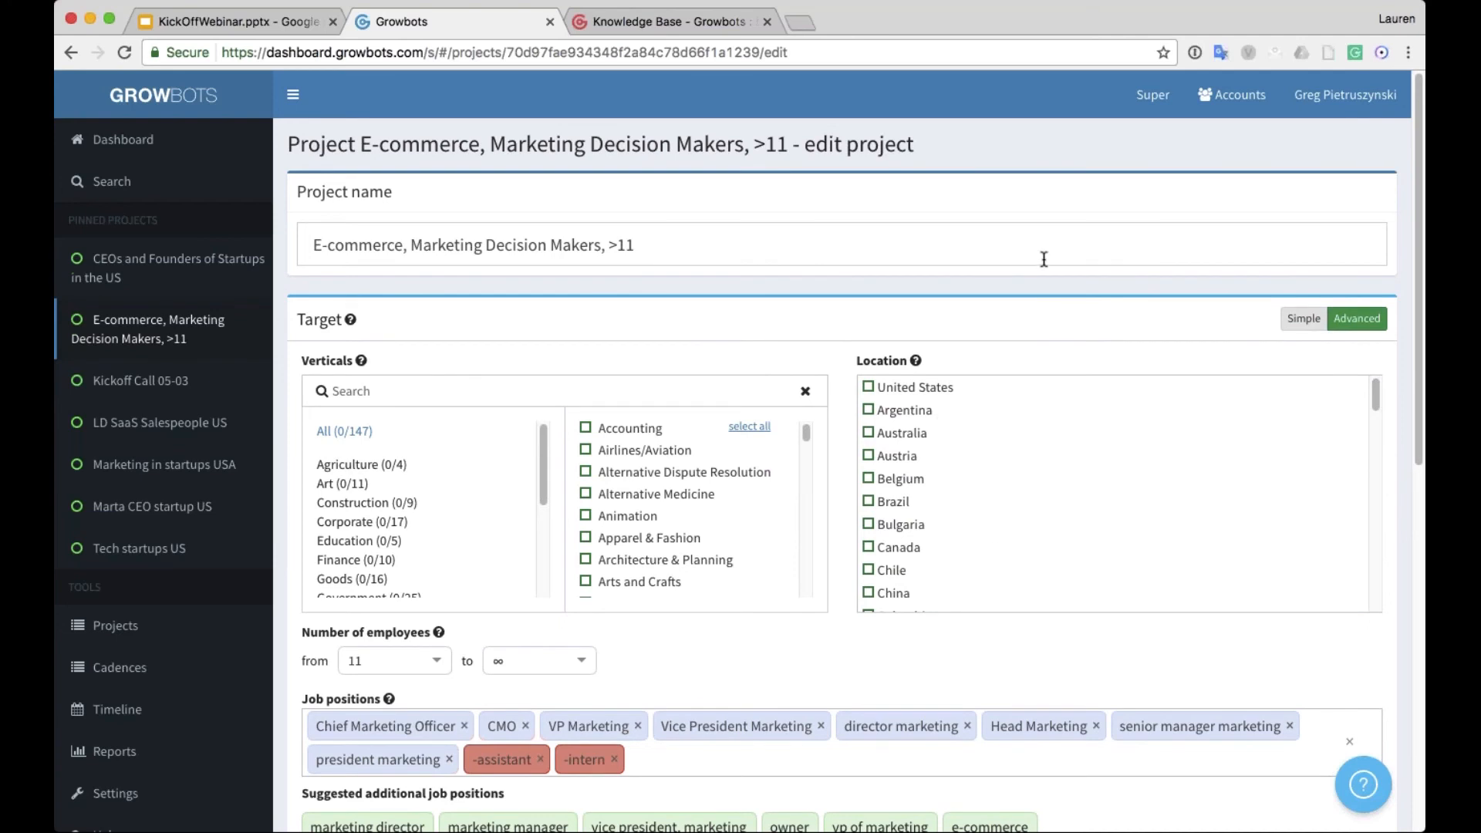
pyautogui.scroll(-3, 1043, 259)
pyautogui.scroll(-1, 1087, 404)
pyautogui.scroll(-2, 1142, 526)
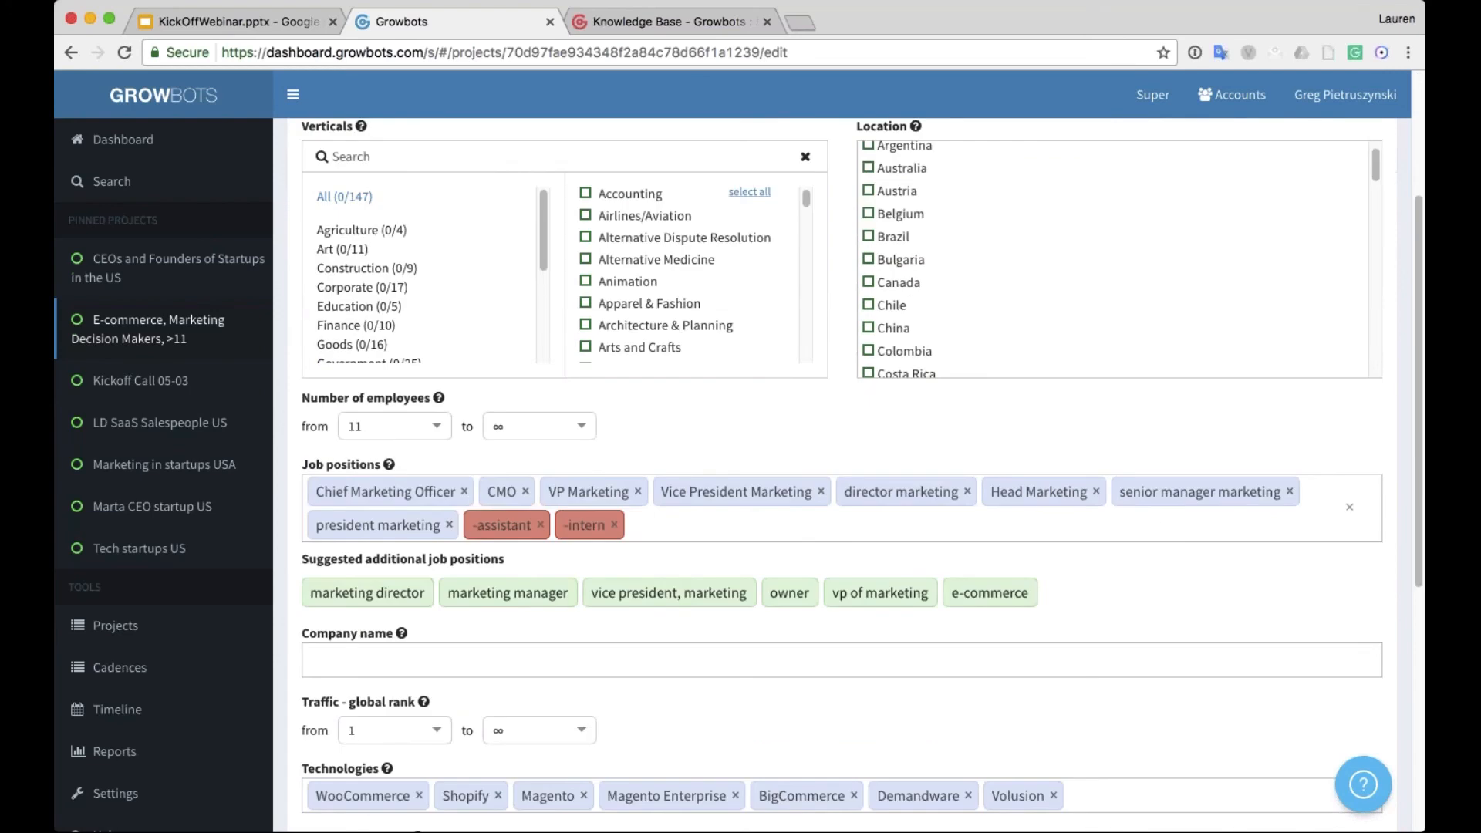
pyautogui.scroll(-1, 788, 424)
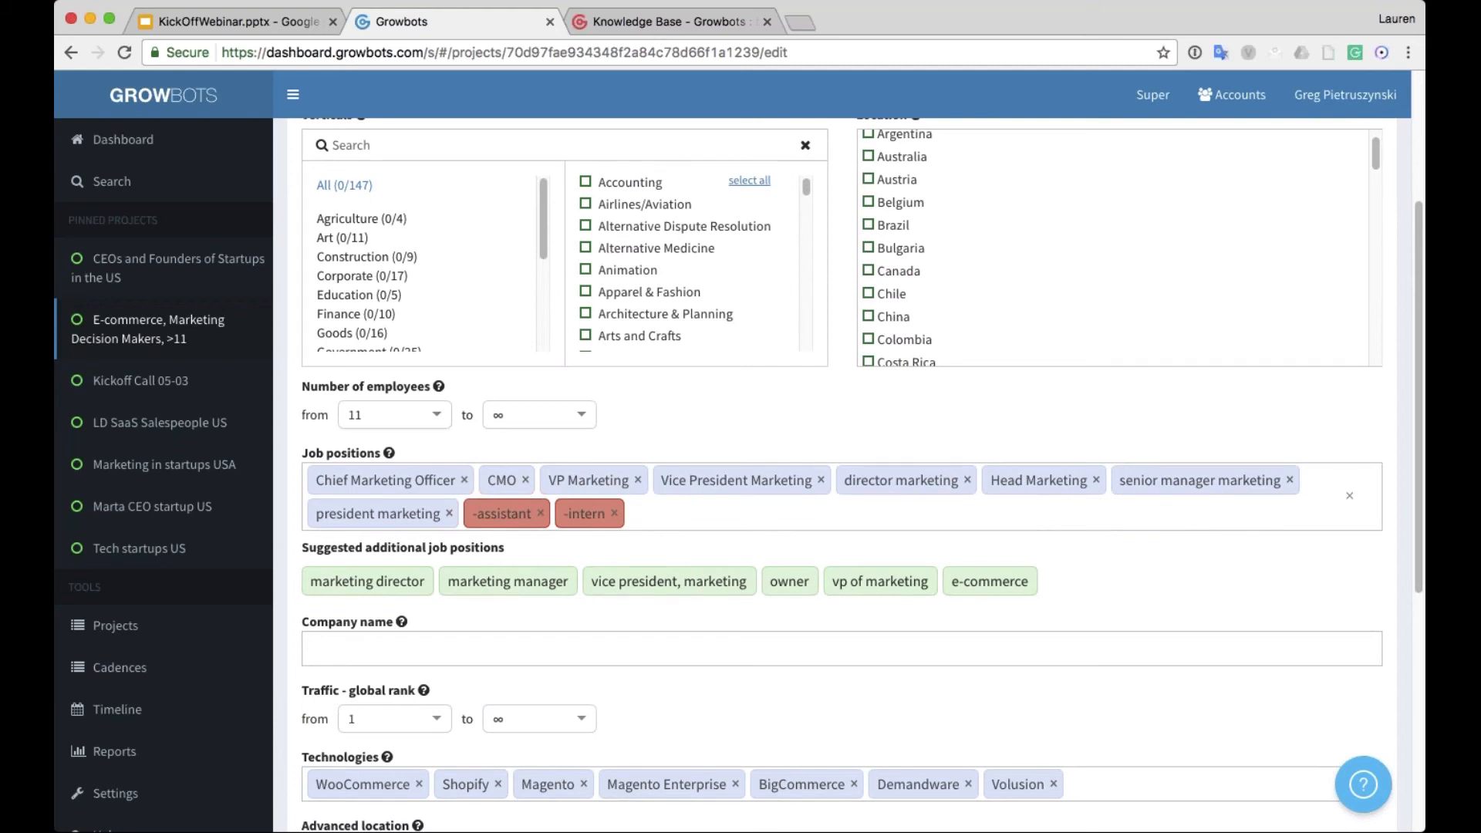
pyautogui.click(417, 414)
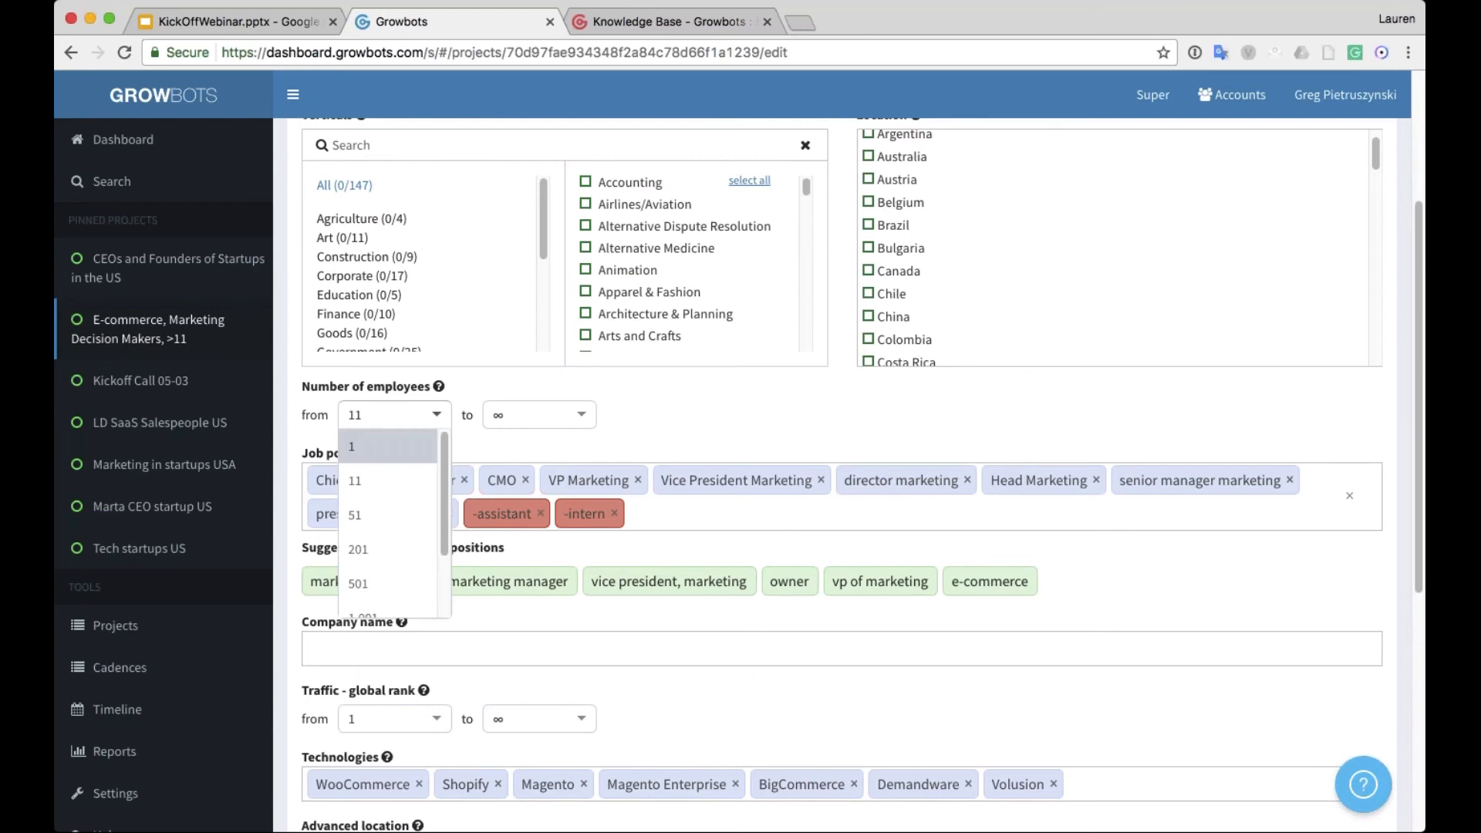
pyautogui.click(731, 421)
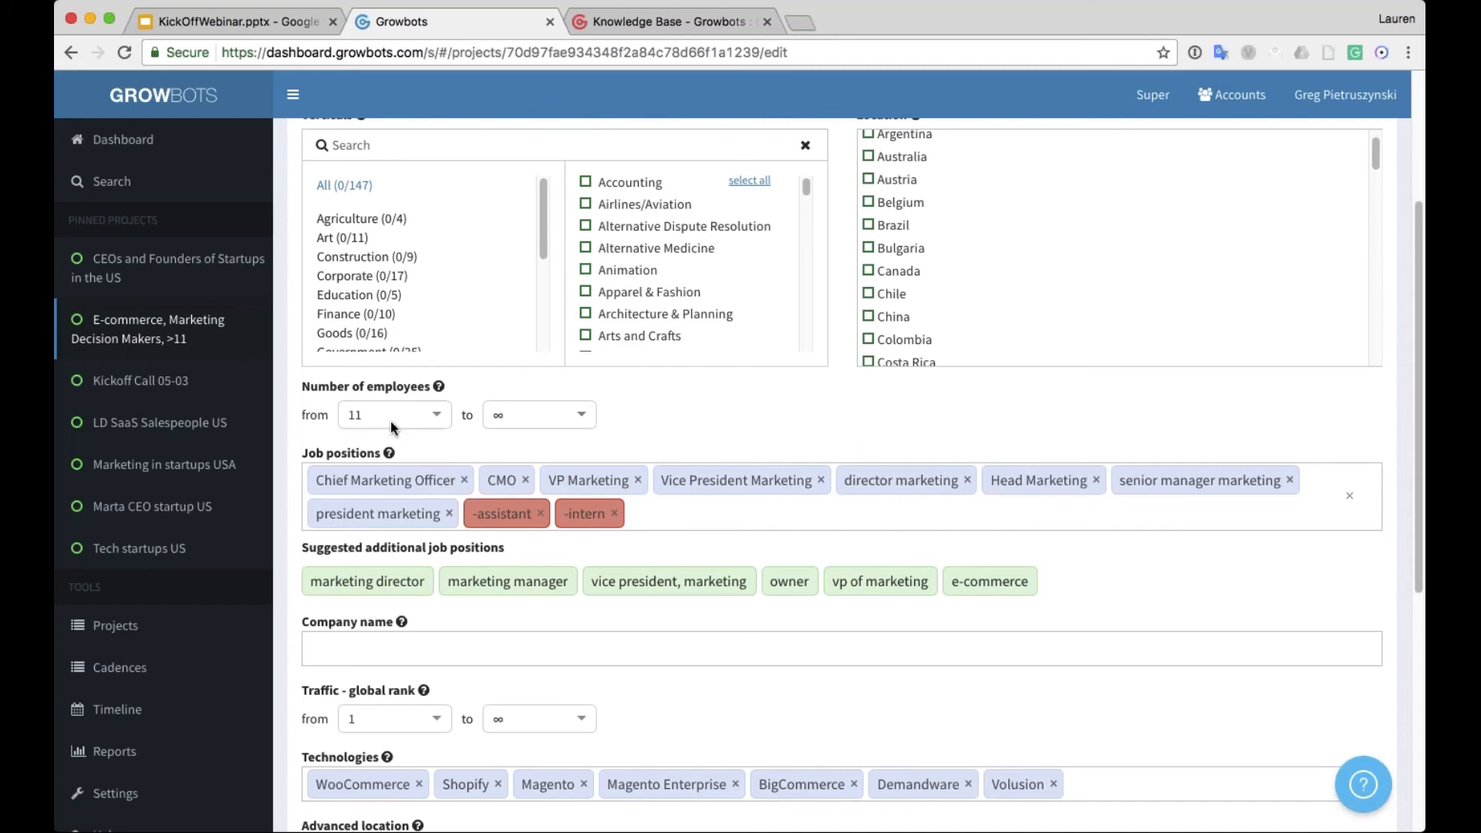
# - Exclude "junior" from the job positions with the entry "-junior", and remove that entry again
pyautogui.scroll(-2, 862, 430)
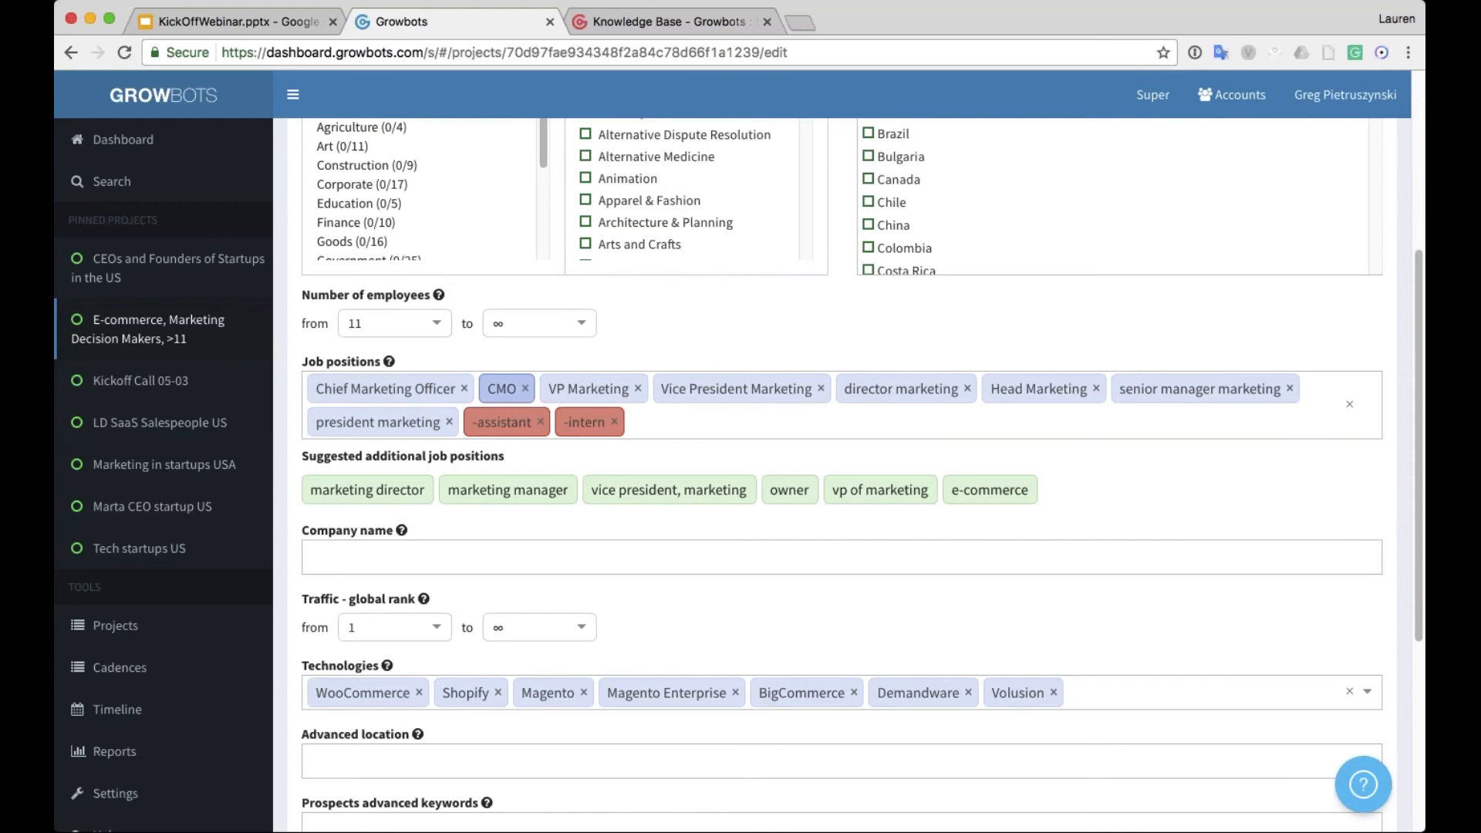
pyautogui.click(689, 425)
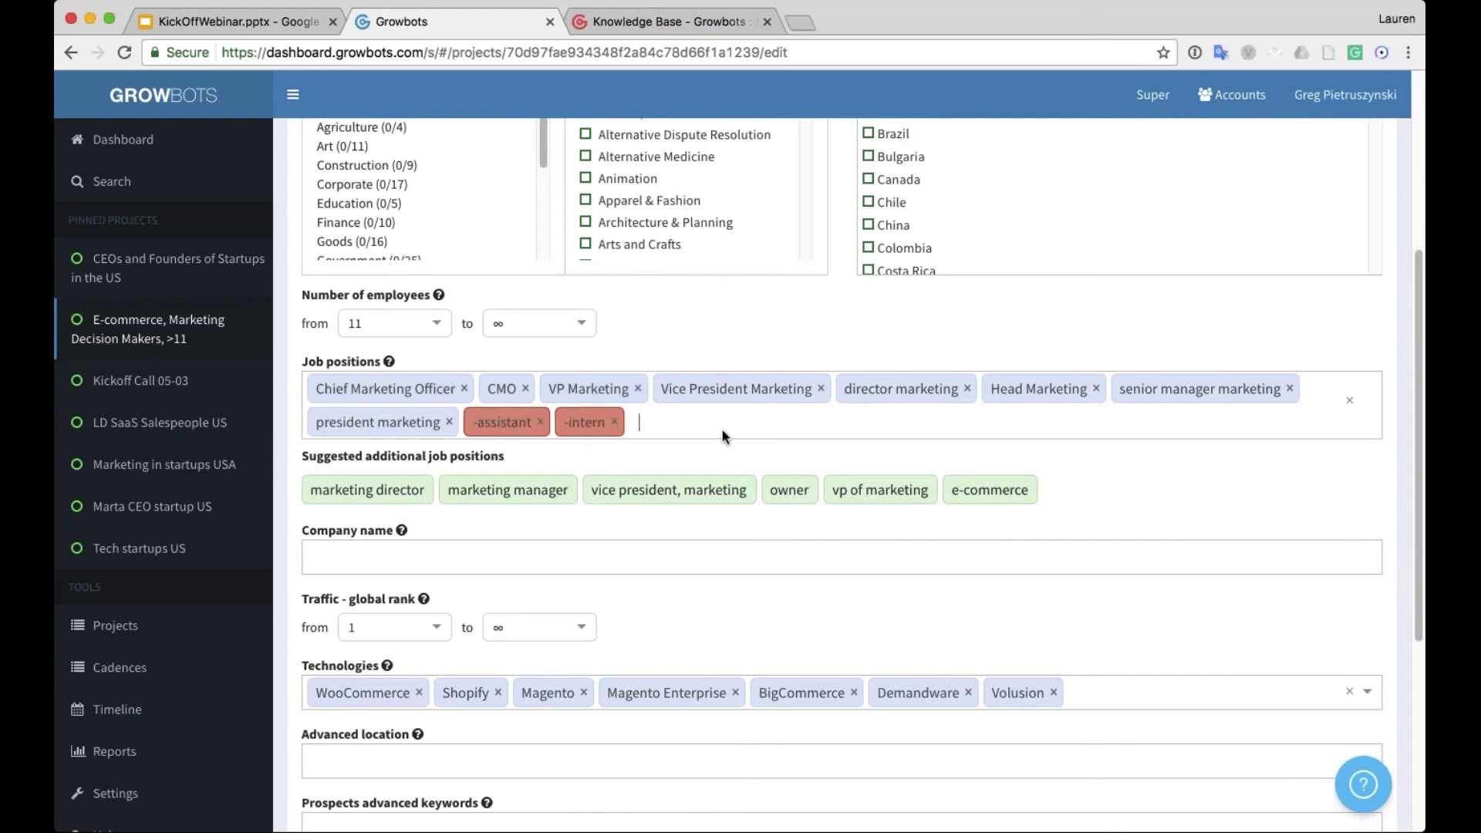
pyautogui.write('-junior,')
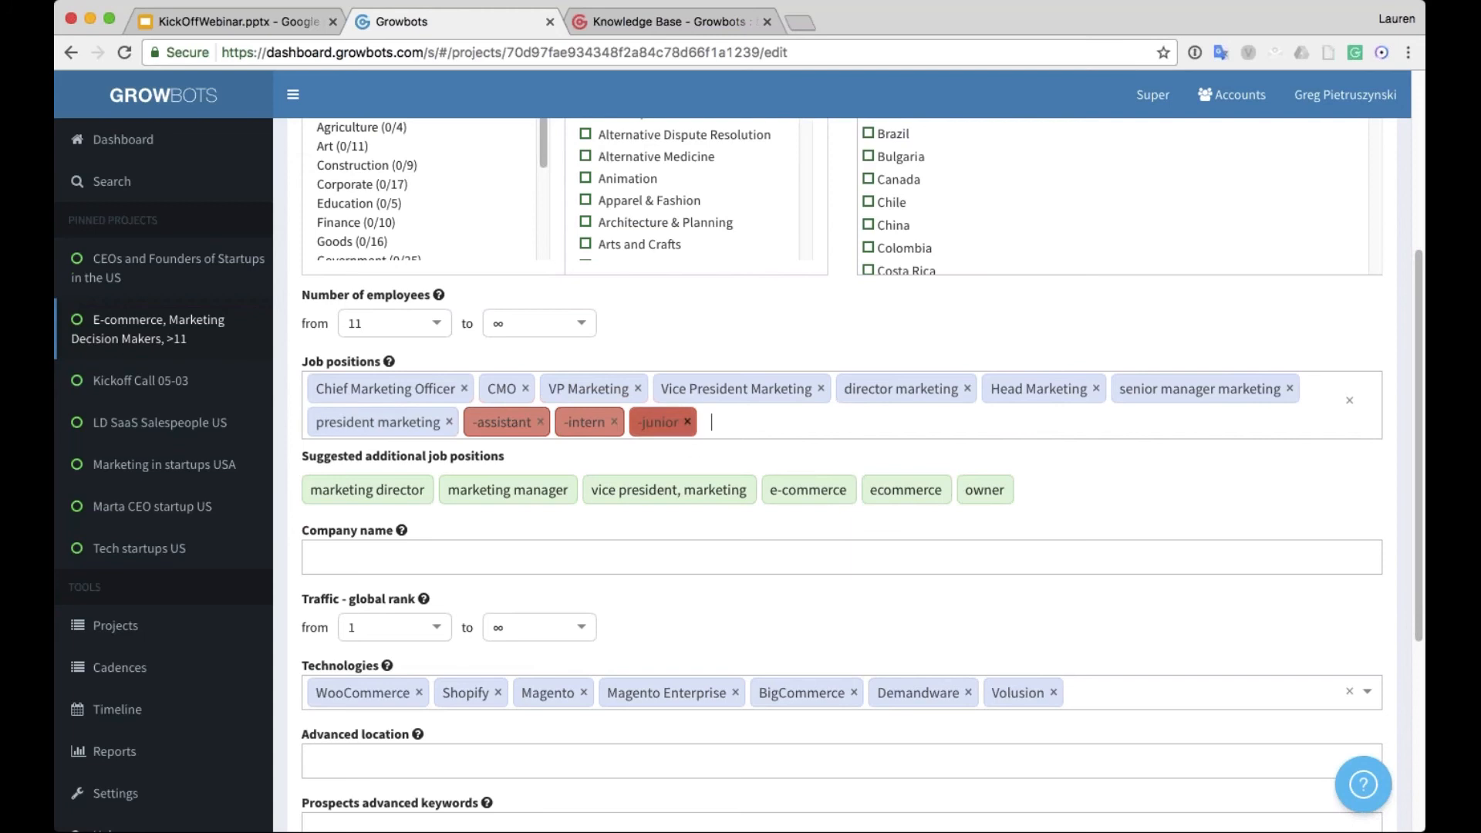
pyautogui.click(687, 421)
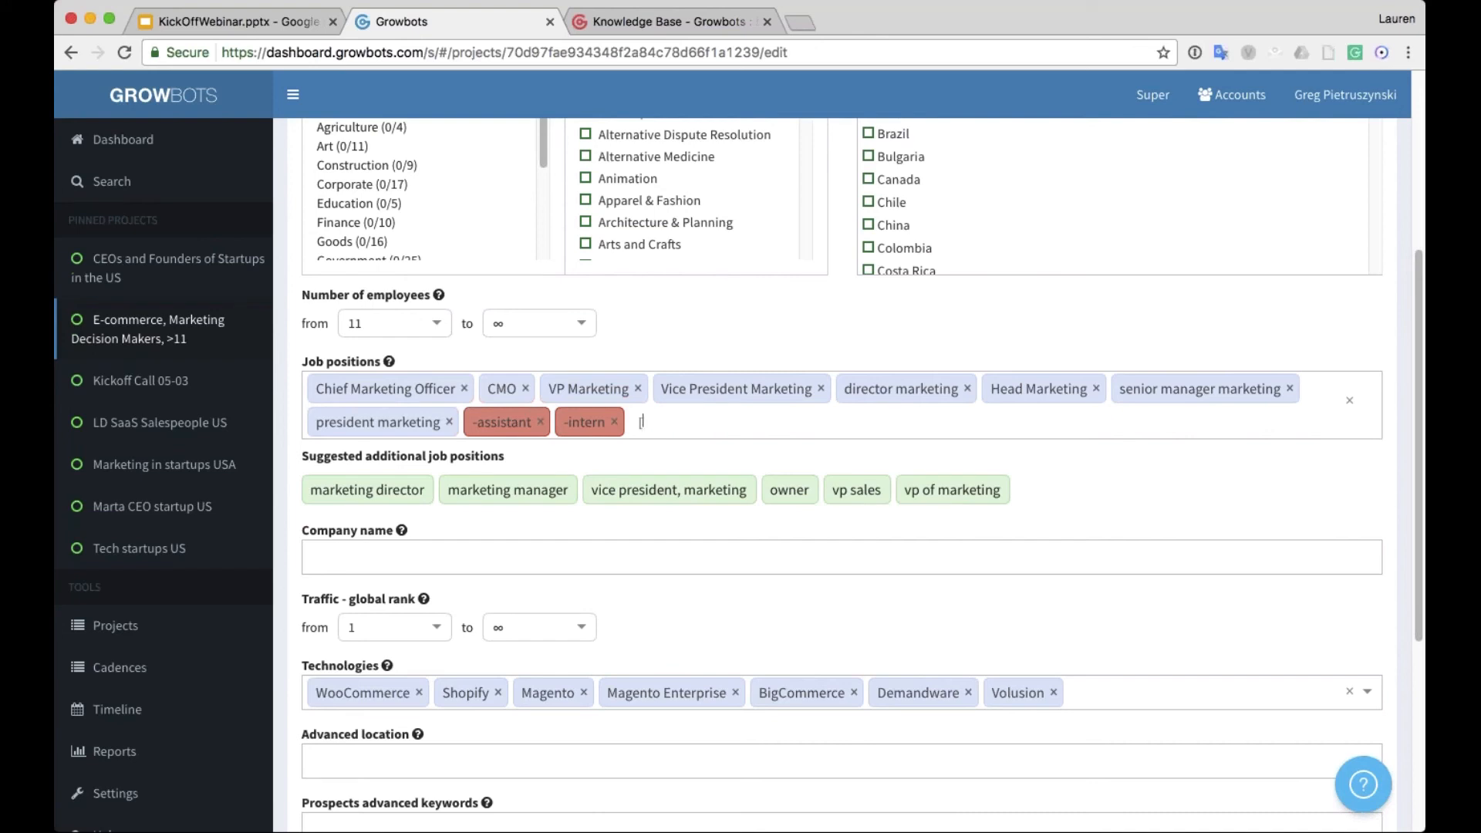
# - Add the job position "[director of digital marketing]" in square brackets and remove it again
pyautogui.write('director of digital marketing')
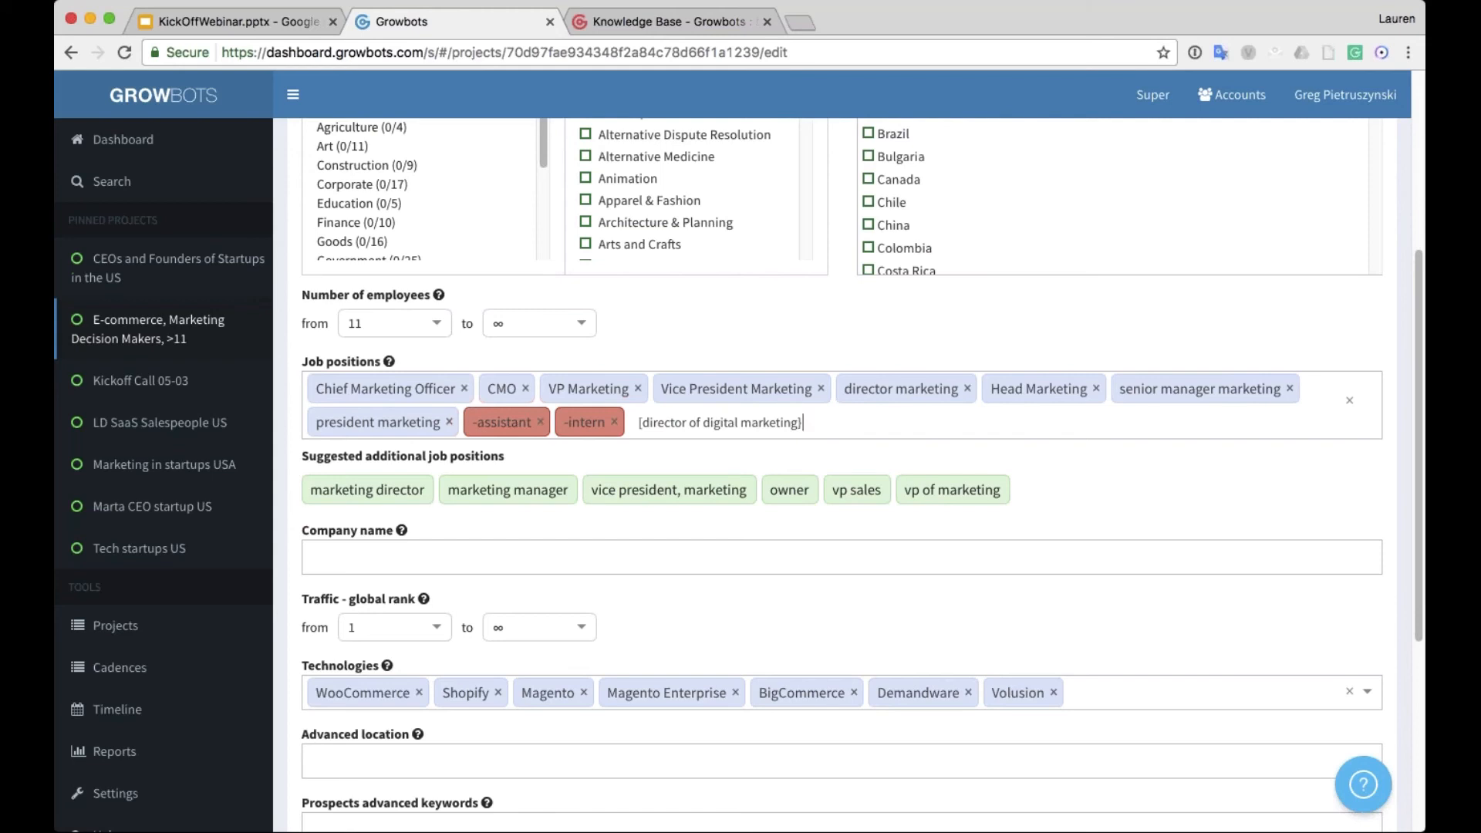
pyautogui.write(']')
pyautogui.press('Return')
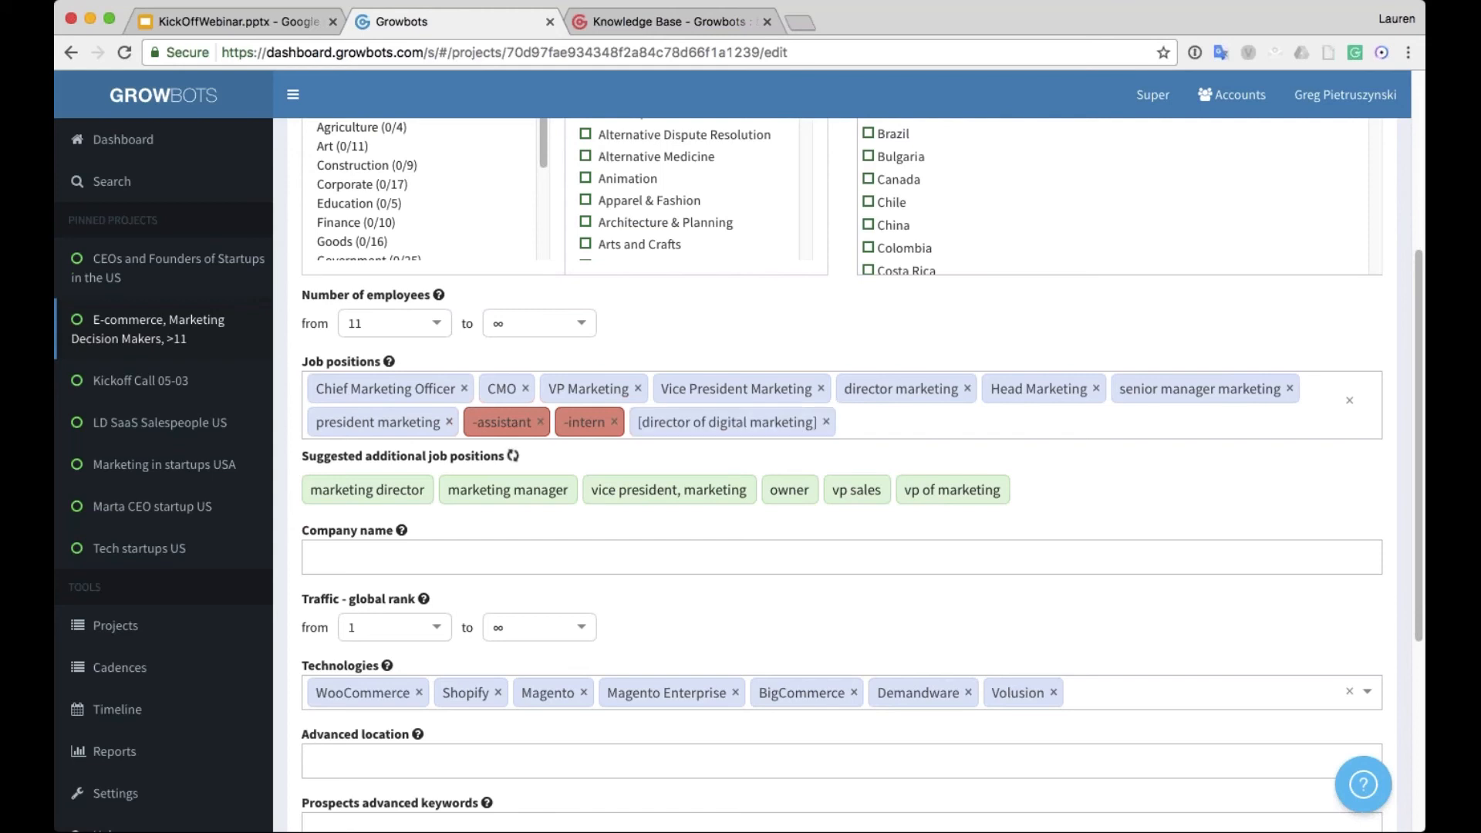
pyautogui.press('BackSpace')
# - Add the job position "(director of digital marketing)" in parentheses and remove it again
pyautogui.write('(')
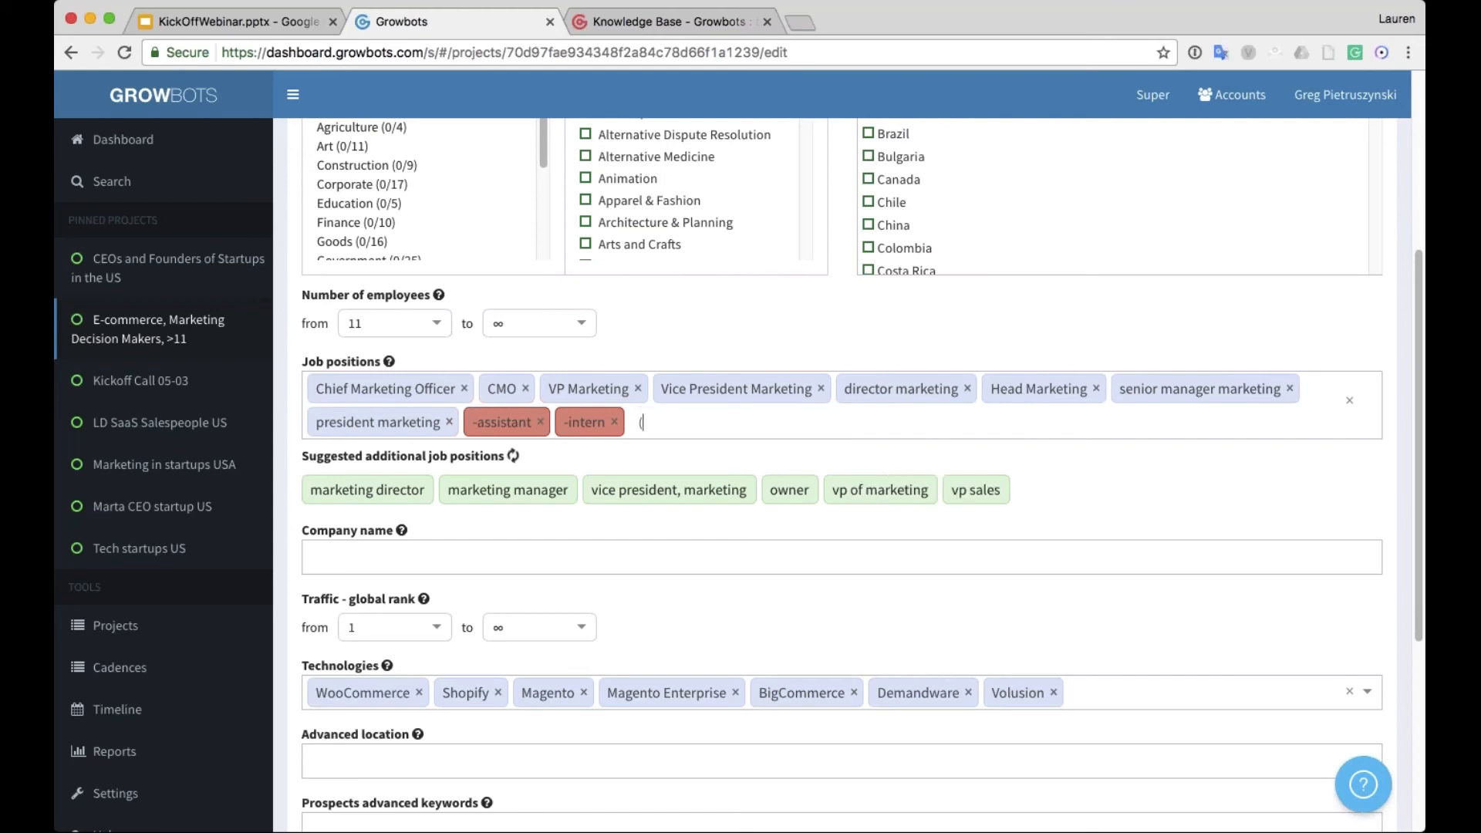
pyautogui.write('director of ')
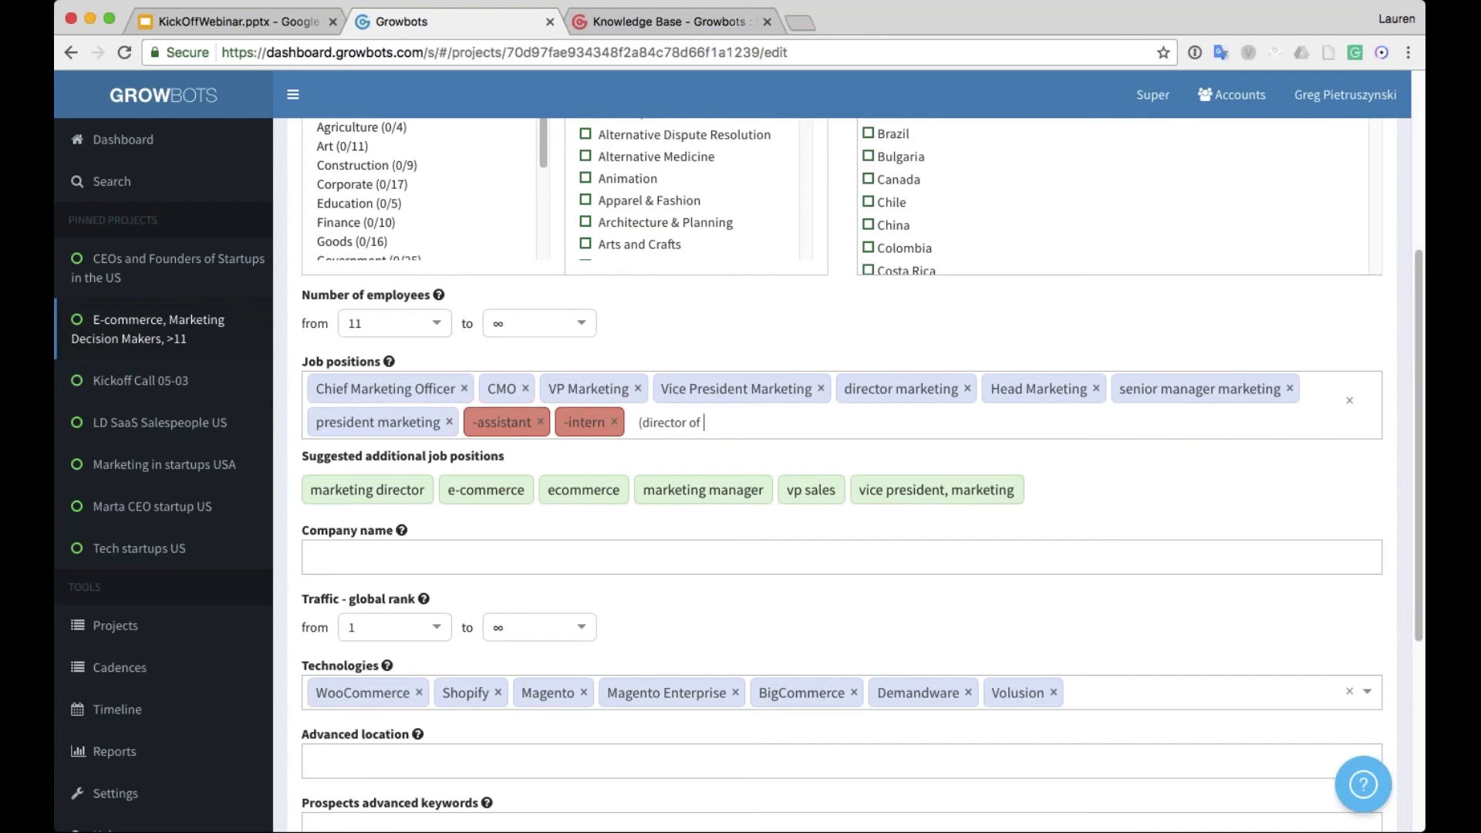
pyautogui.write('digital marketing)')
pyautogui.press('Return')
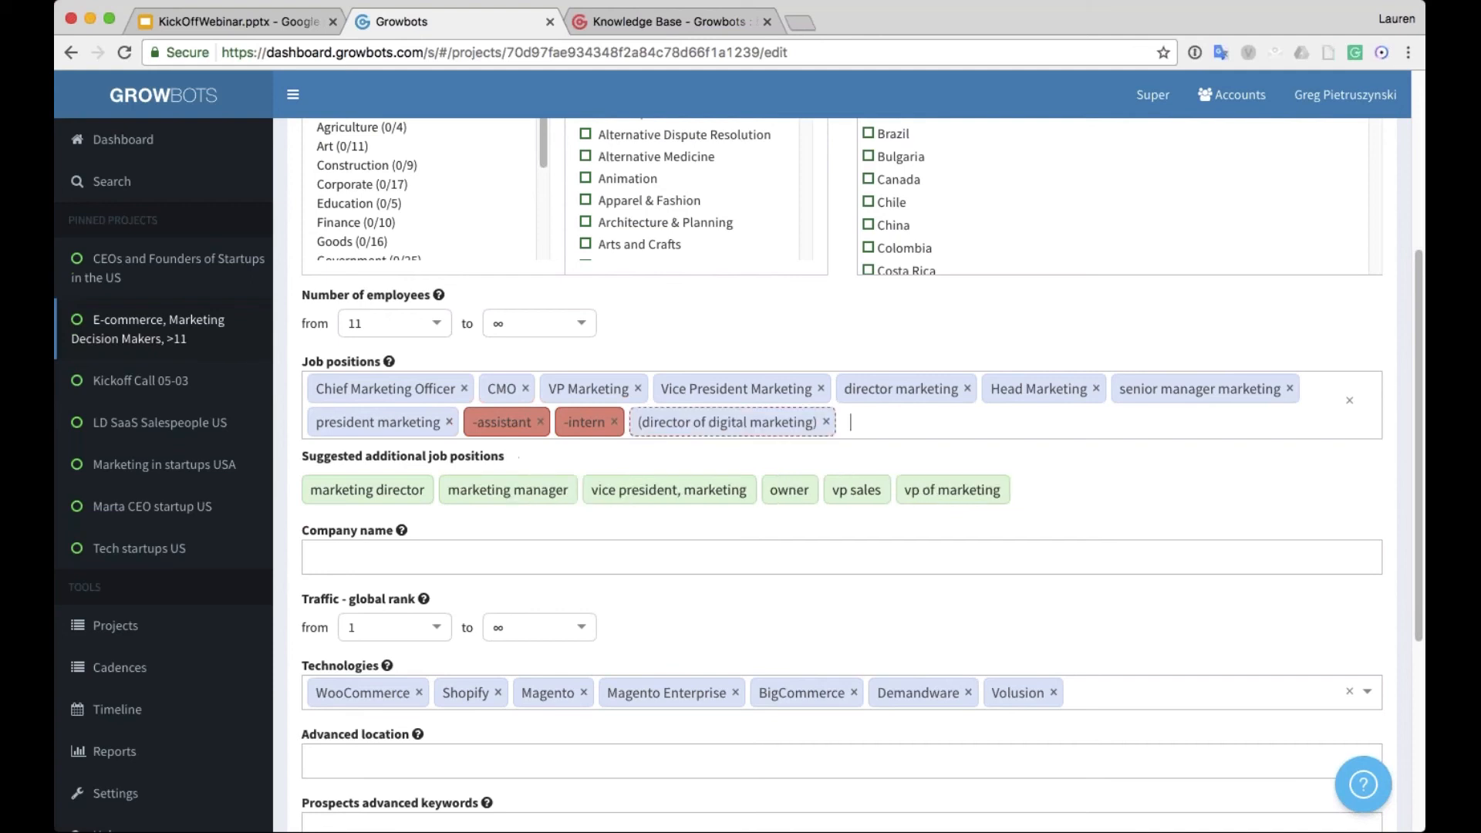
pyautogui.click(631, 416)
pyautogui.click(826, 423)
# - Exclude Google in the company name filter with the entry "-Google"
pyautogui.scroll(-2, 606, 575)
pyautogui.click(680, 391)
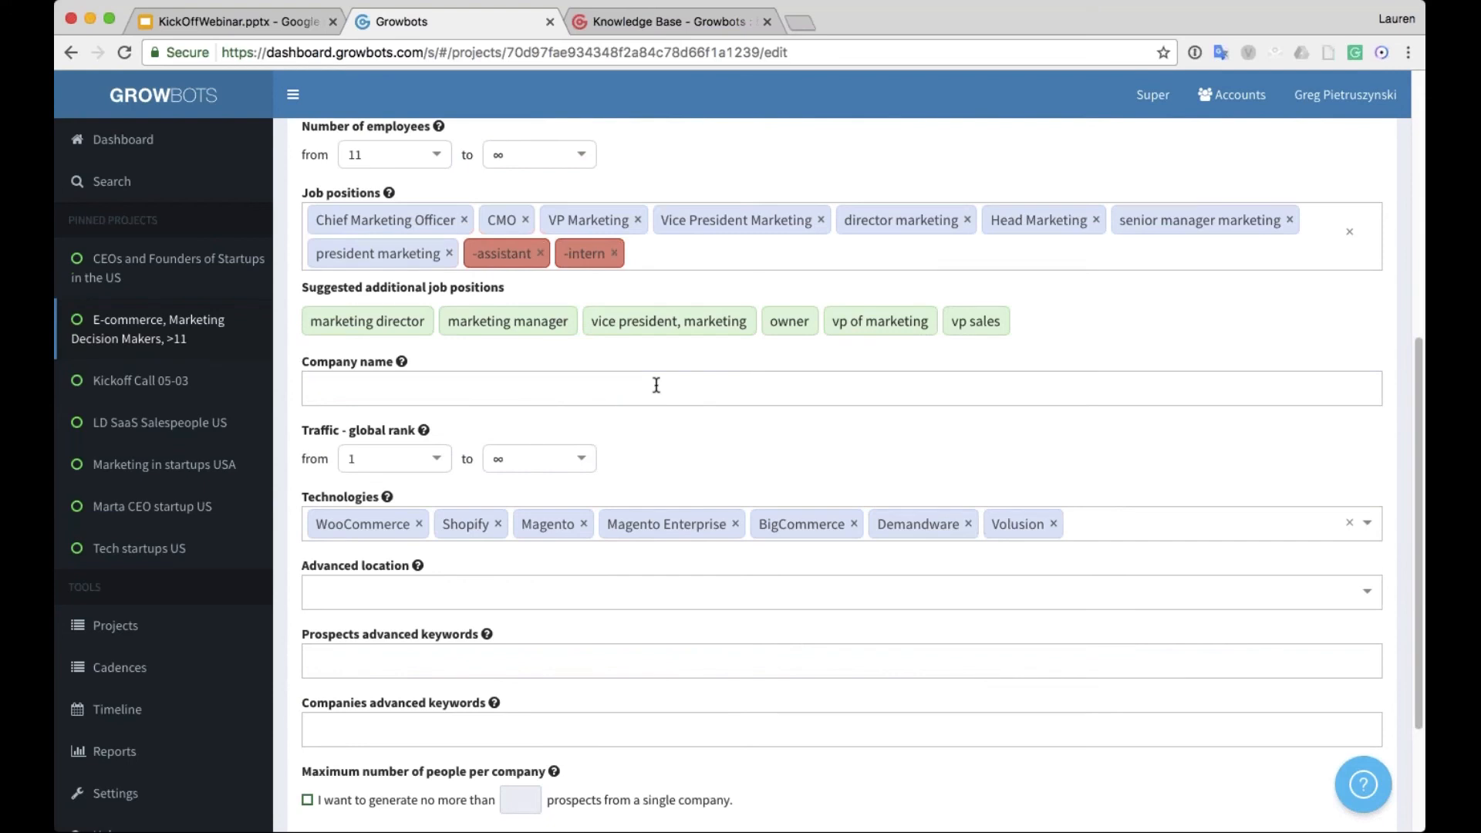
pyautogui.write('-Groo')
pyautogui.press('BackSpace')
pyautogui.press('BackSpace')
pyautogui.press('BackSpace')
pyautogui.write('oogle')
pyautogui.press('Return')
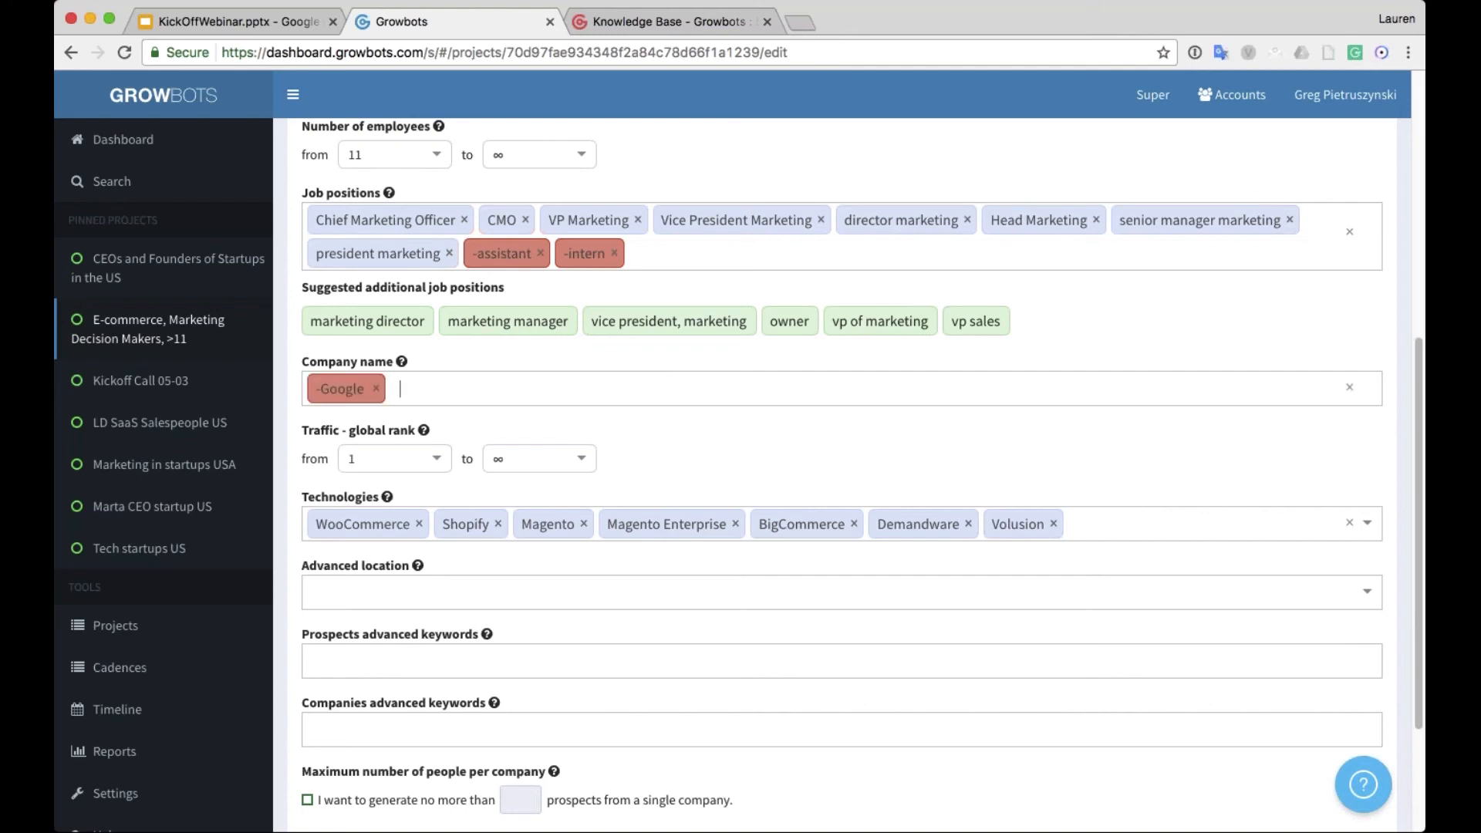
# - Add Yahoo to the company name filter and clear all company entries from it
pyautogui.write('Yaho')
pyautogui.press('BackSpace')
pyautogui.write('oo')
pyautogui.press('Return')
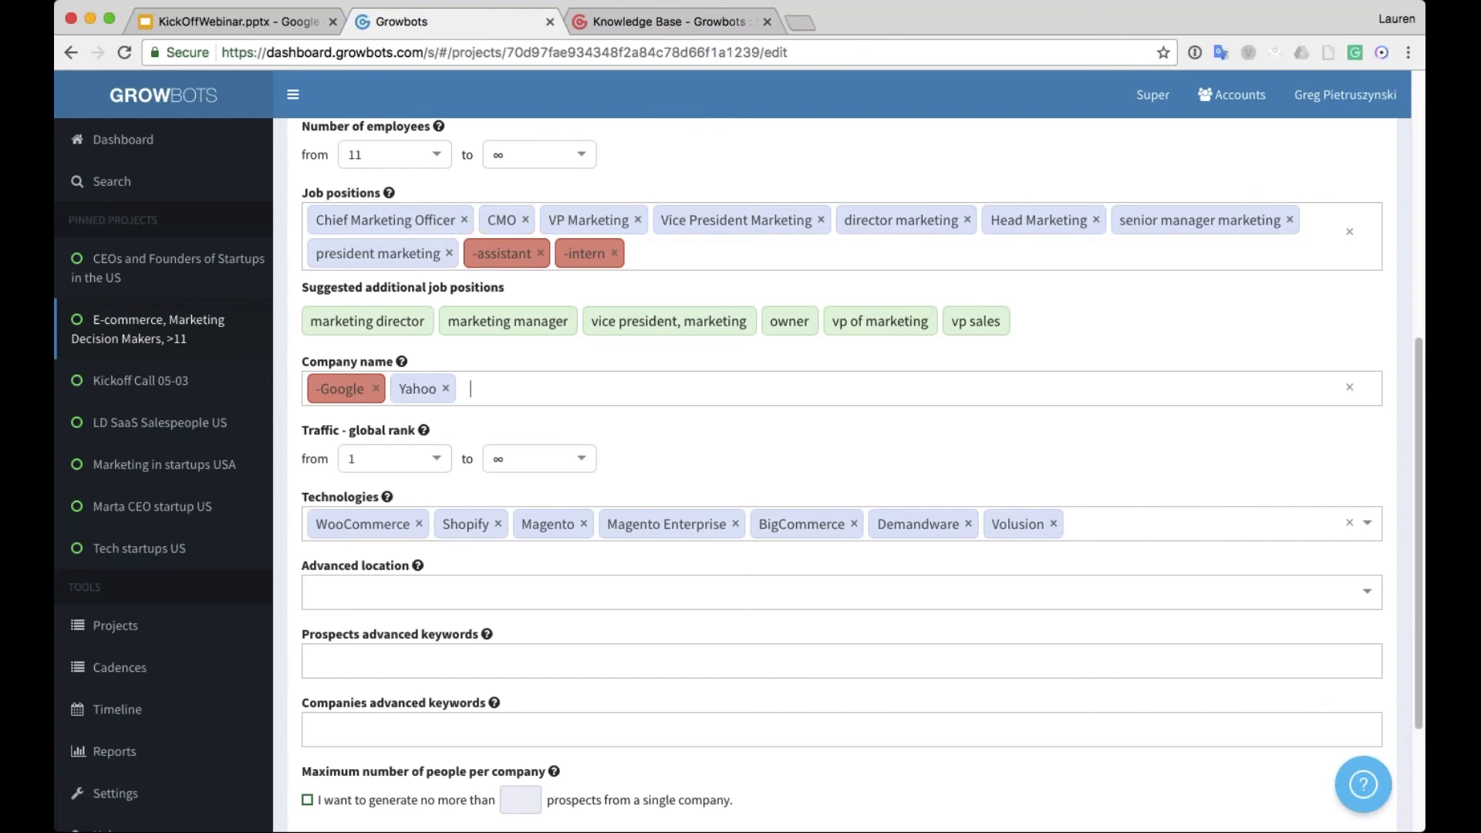
pyautogui.press('BackSpace')
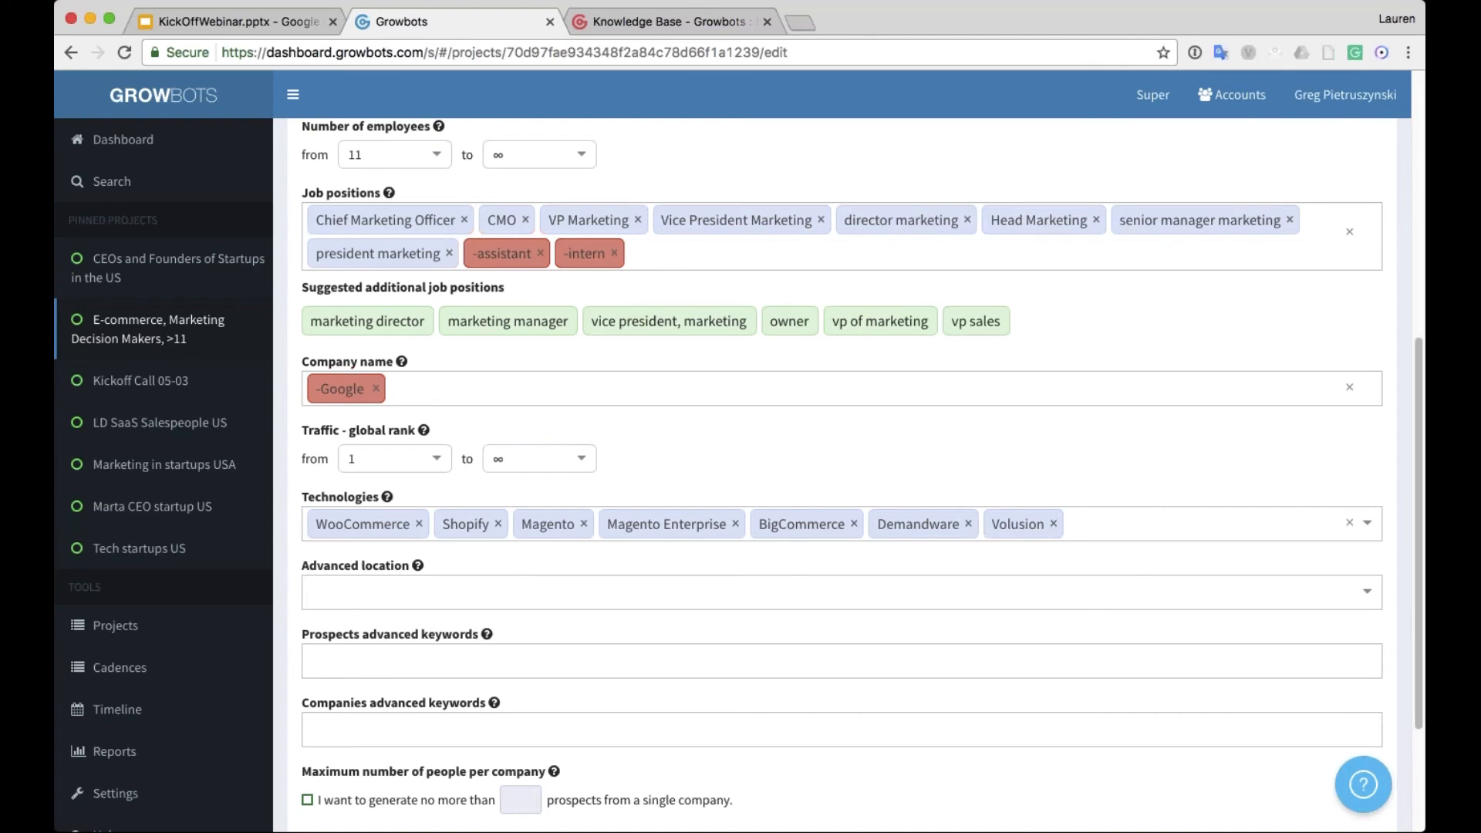
pyautogui.press('BackSpace')
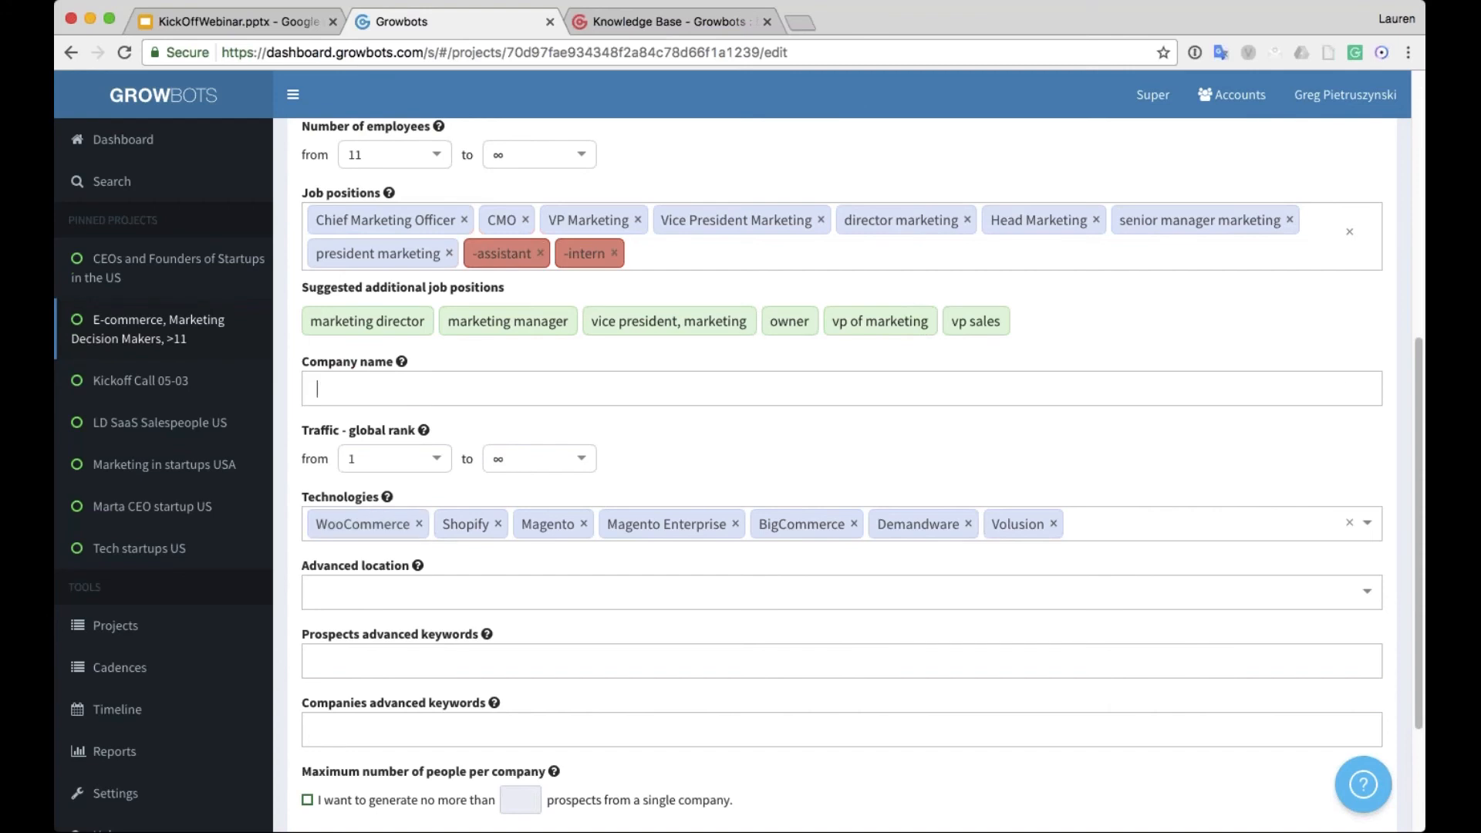
# - Find "new york" in the advanced location filter, add "New York, New York, United States" and remove it again
pyautogui.scroll(-1, 383, 414)
pyautogui.moveTo(430, 413)
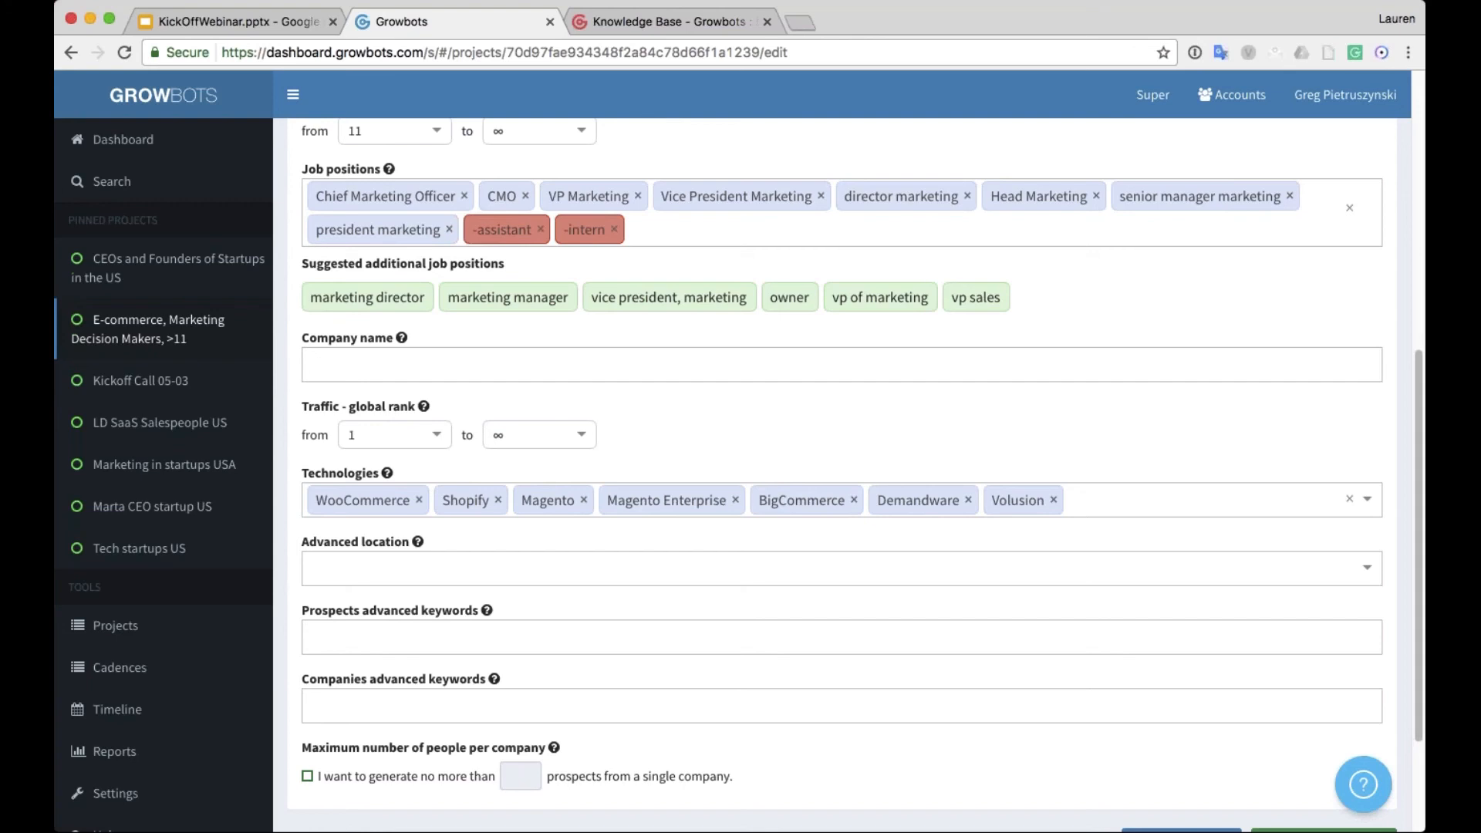
pyautogui.scroll(-1, 478, 418)
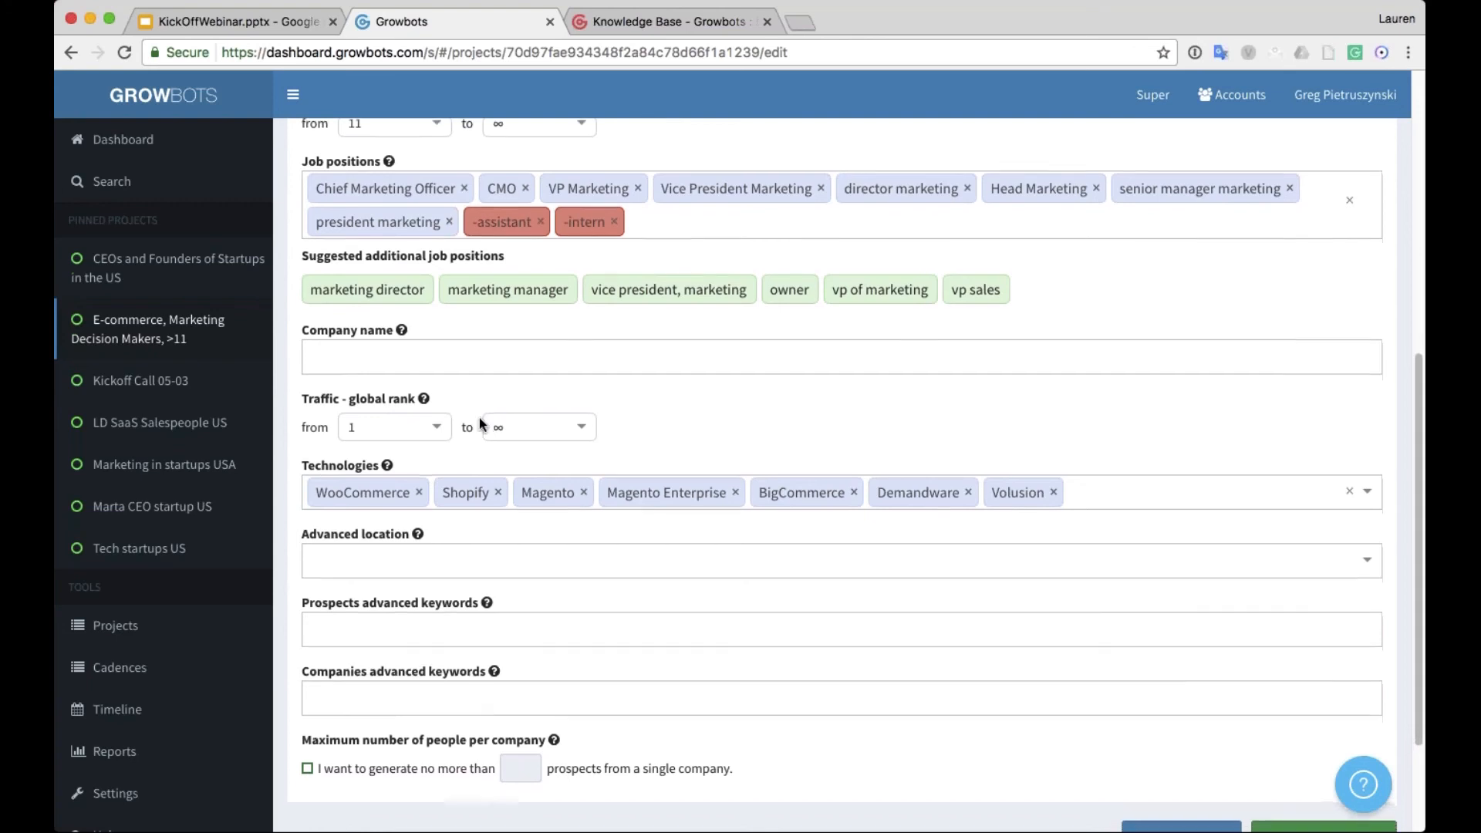
pyautogui.scroll(-2, 570, 536)
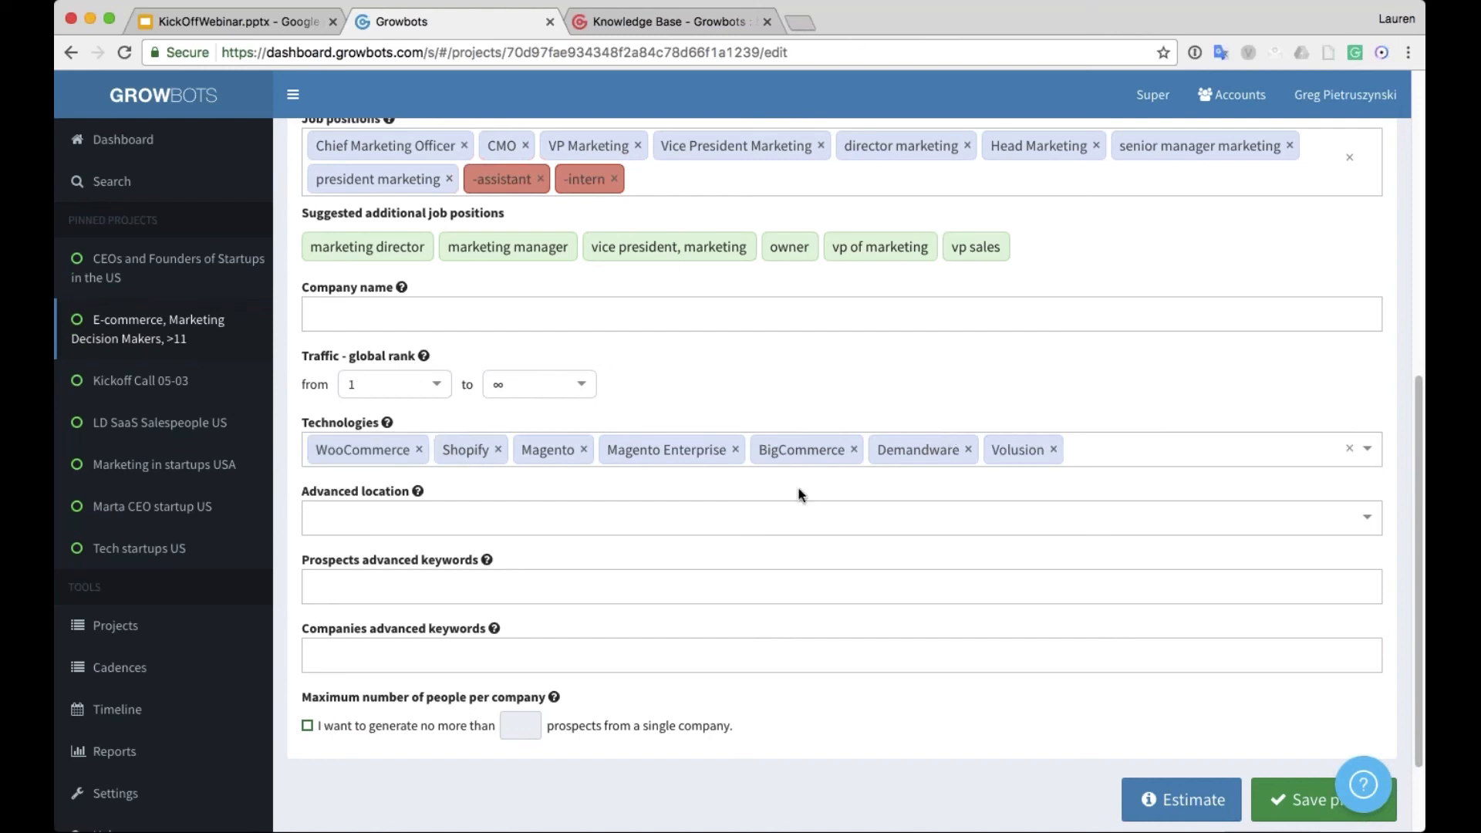
pyautogui.click(678, 516)
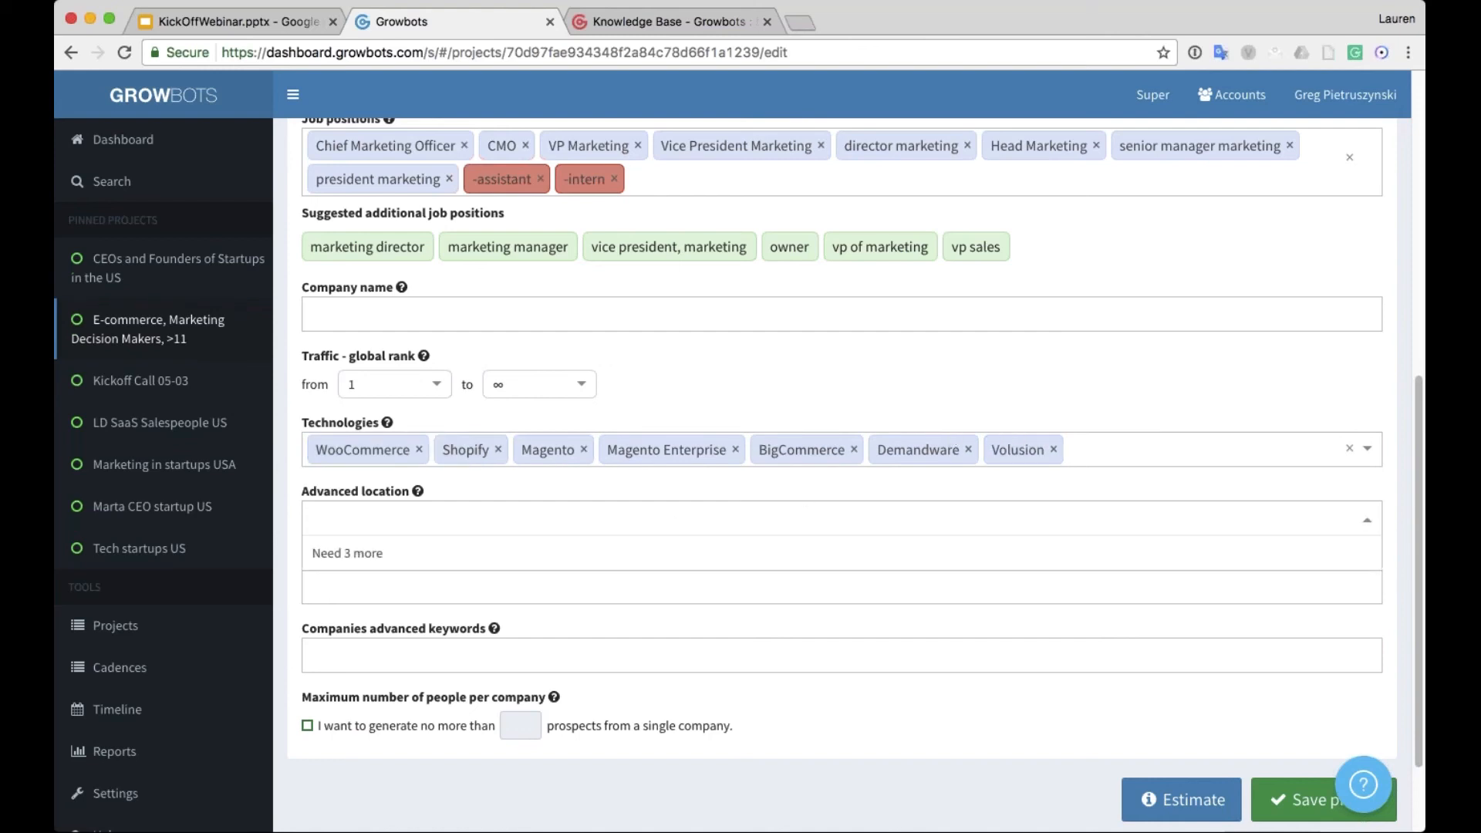
pyautogui.scroll(-2, 694, 583)
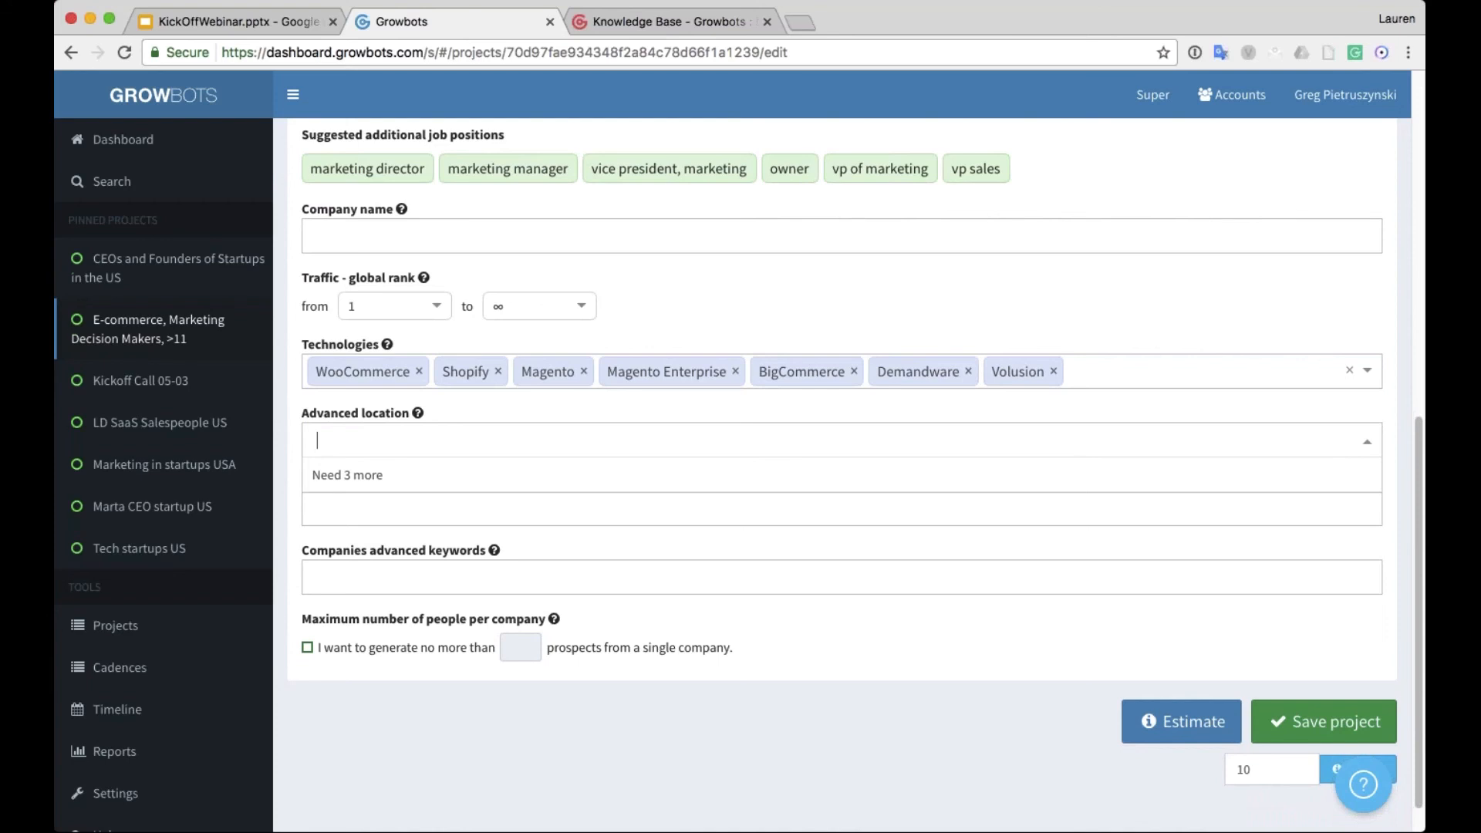
pyautogui.write('o')
pyautogui.press('BackSpace')
pyautogui.write('new york')
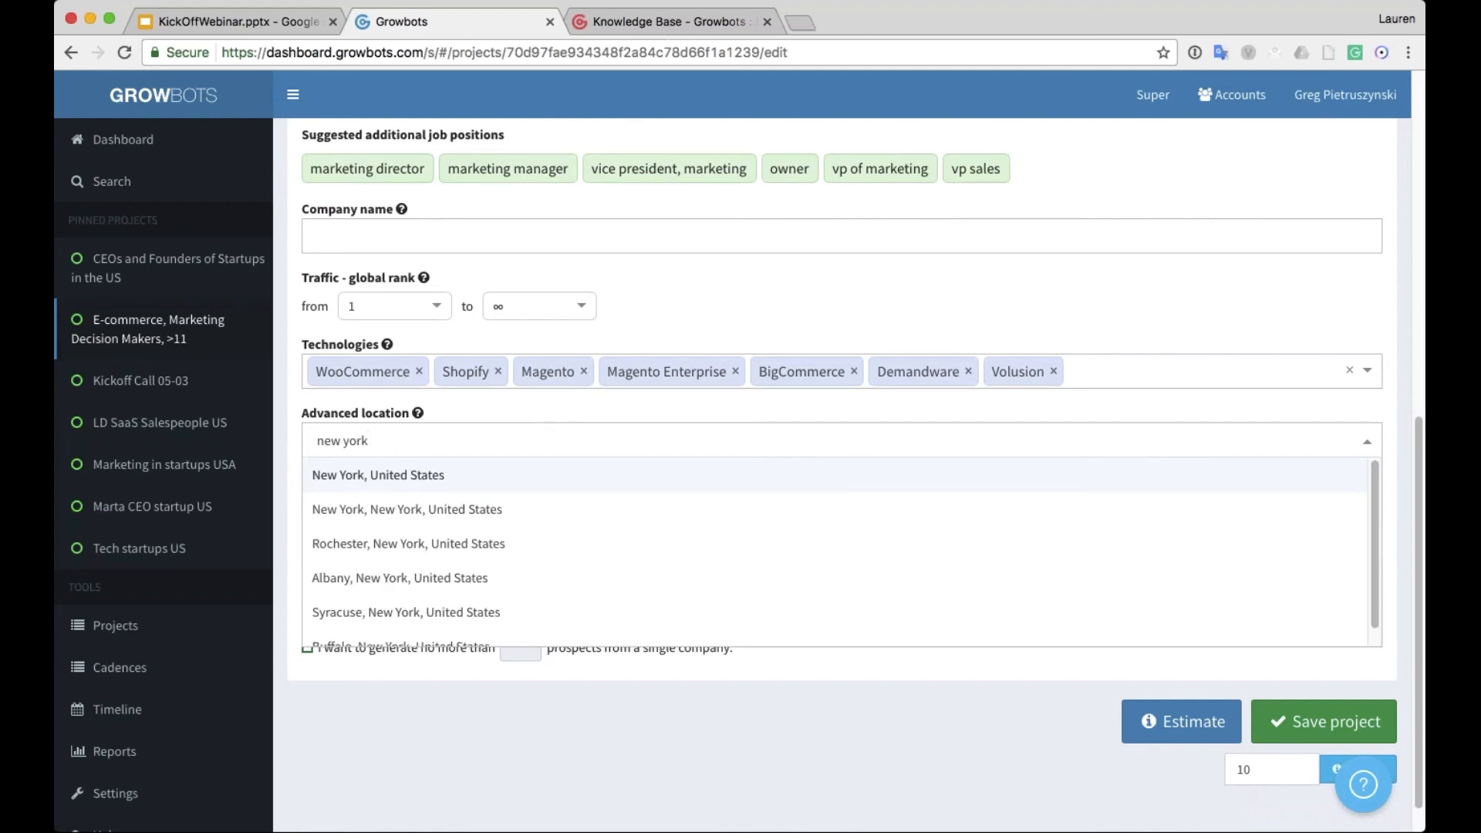
pyautogui.press('Down')
pyautogui.press('Tab')
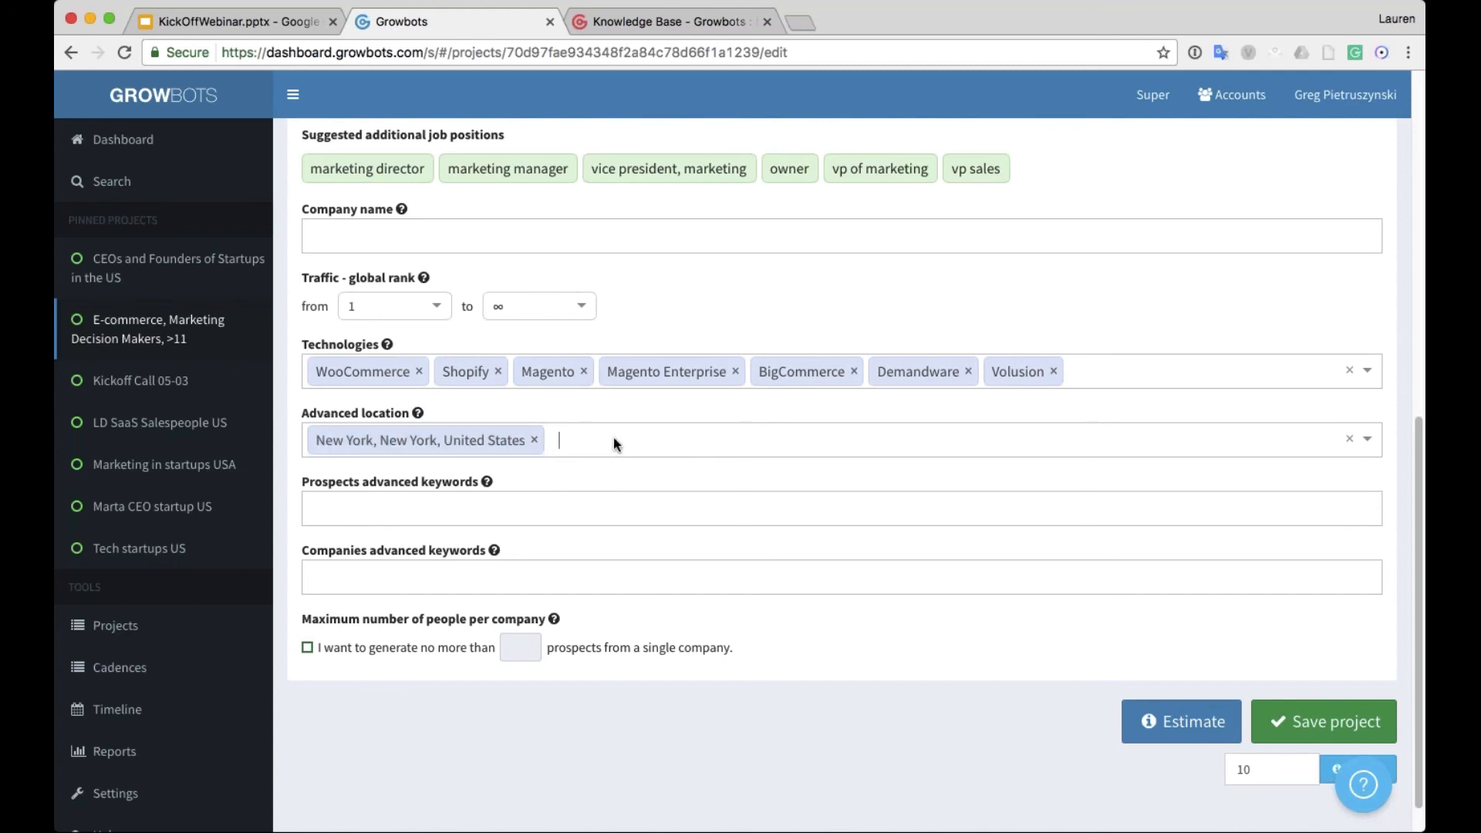
pyautogui.click(549, 443)
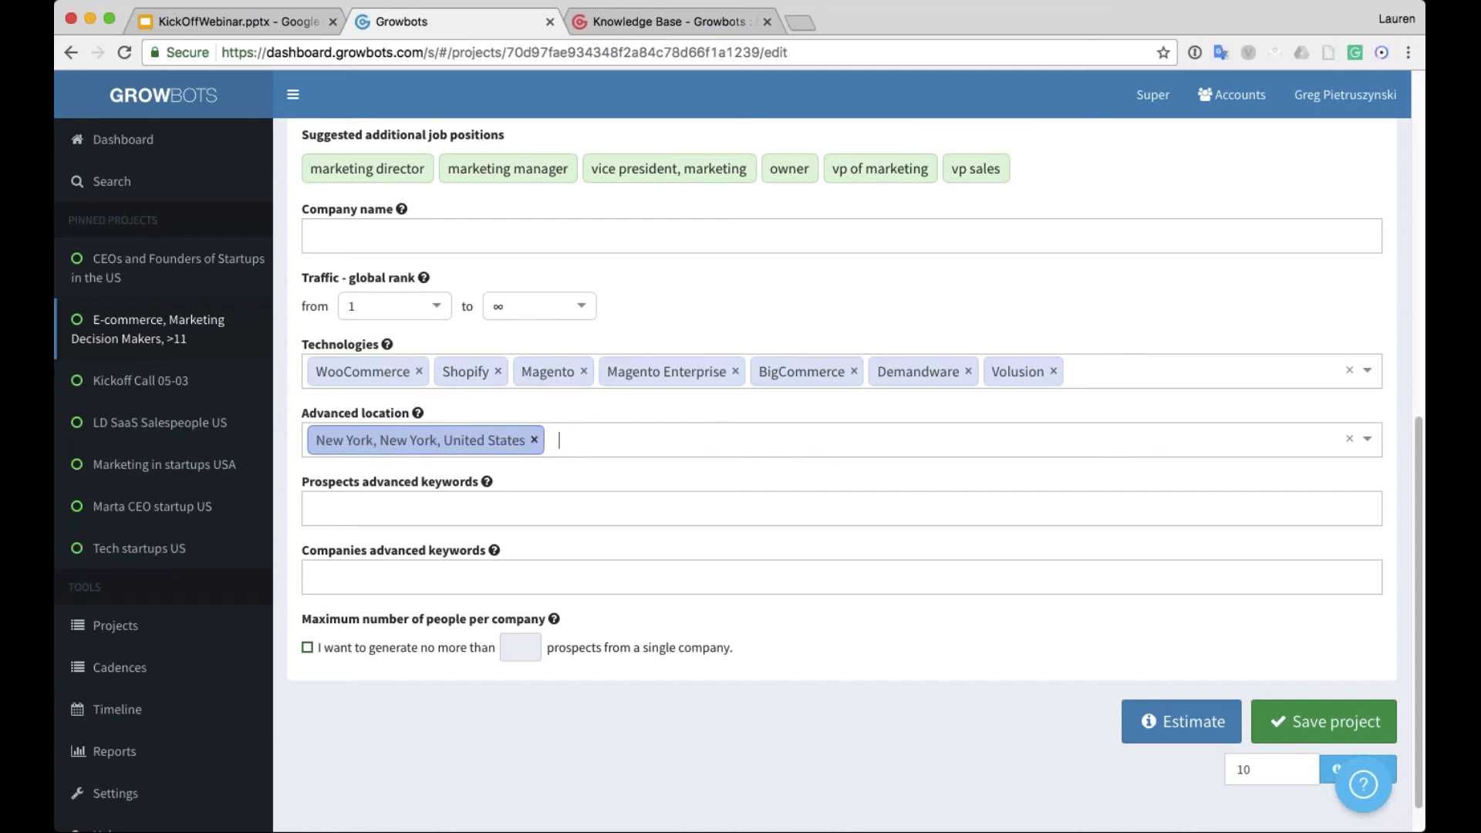
pyautogui.press('BackSpace')
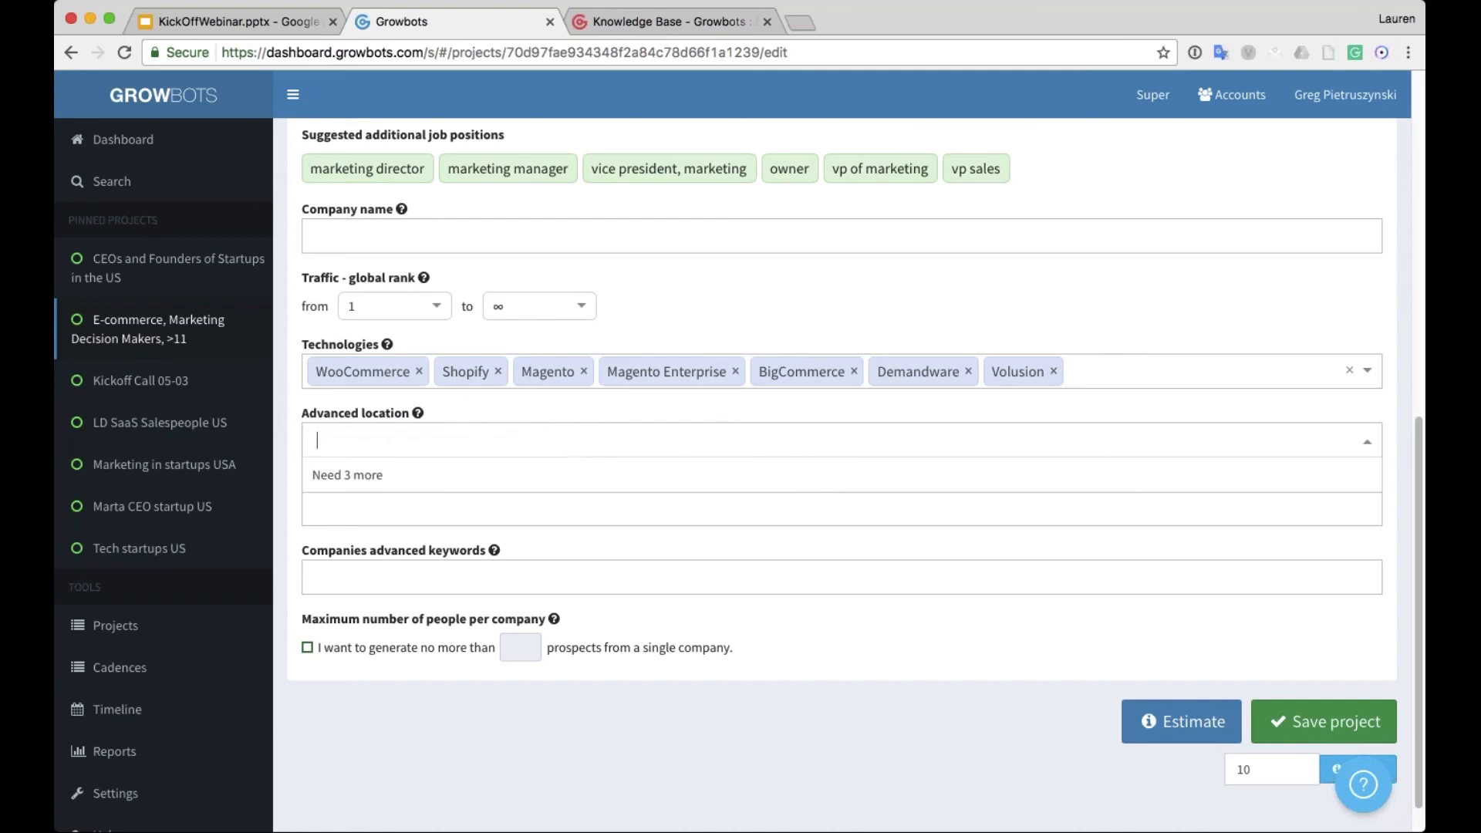
# - Add the keyword "Security" to the prospects advanced keywords filter
pyautogui.press('Tab')
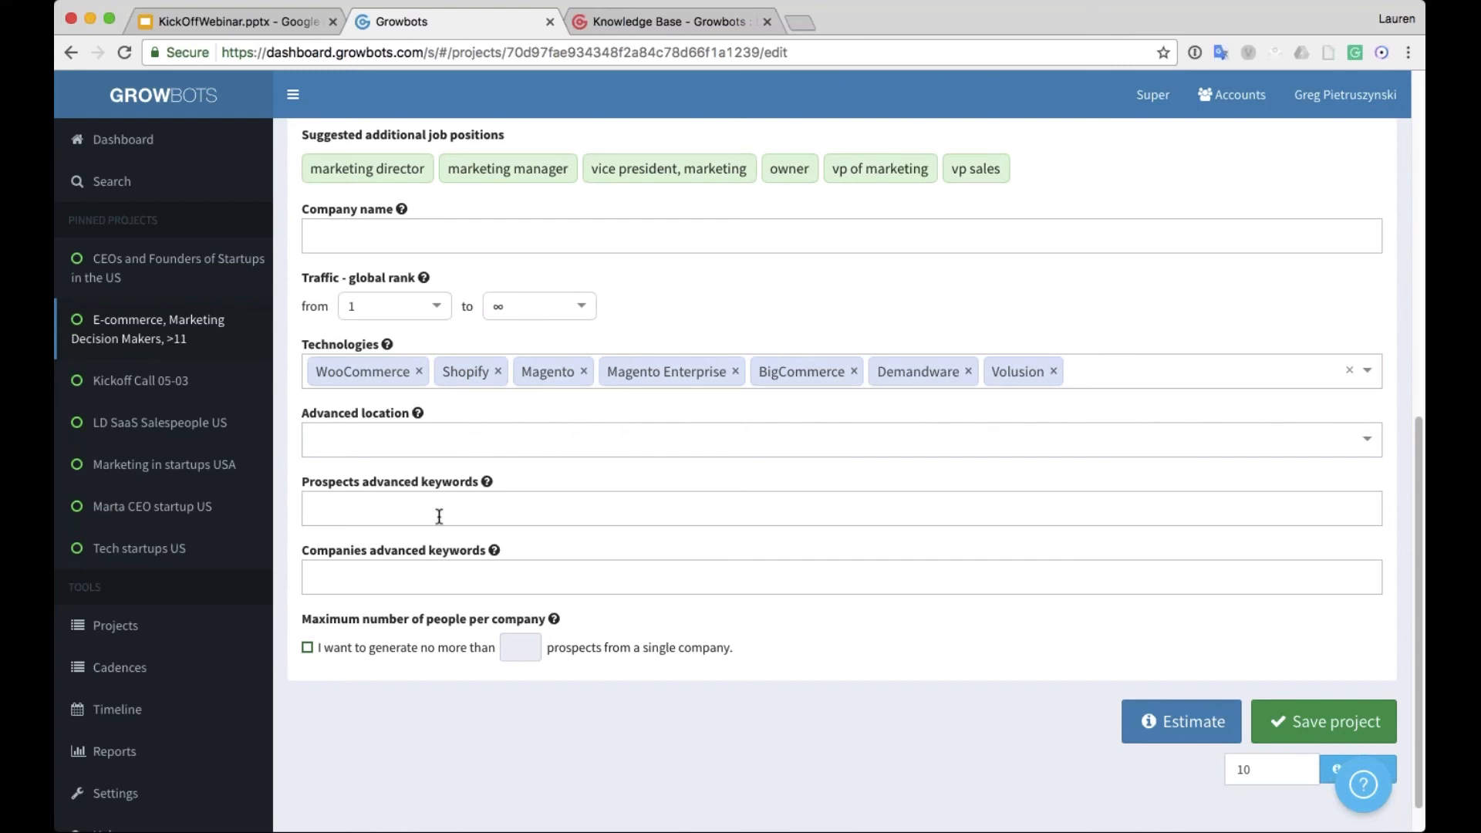
pyautogui.scroll(1, 439, 517)
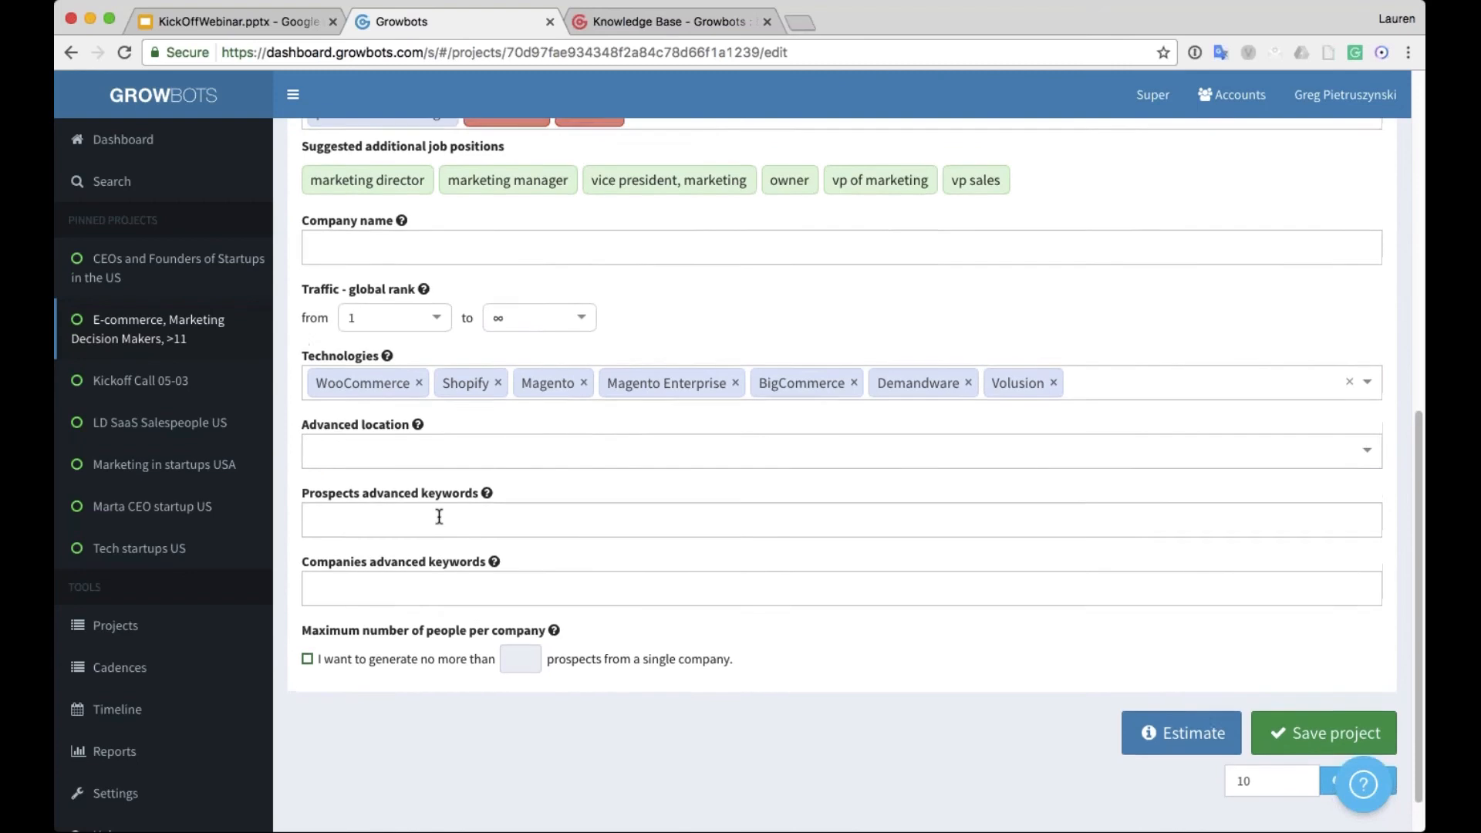
pyautogui.scroll(3, 439, 517)
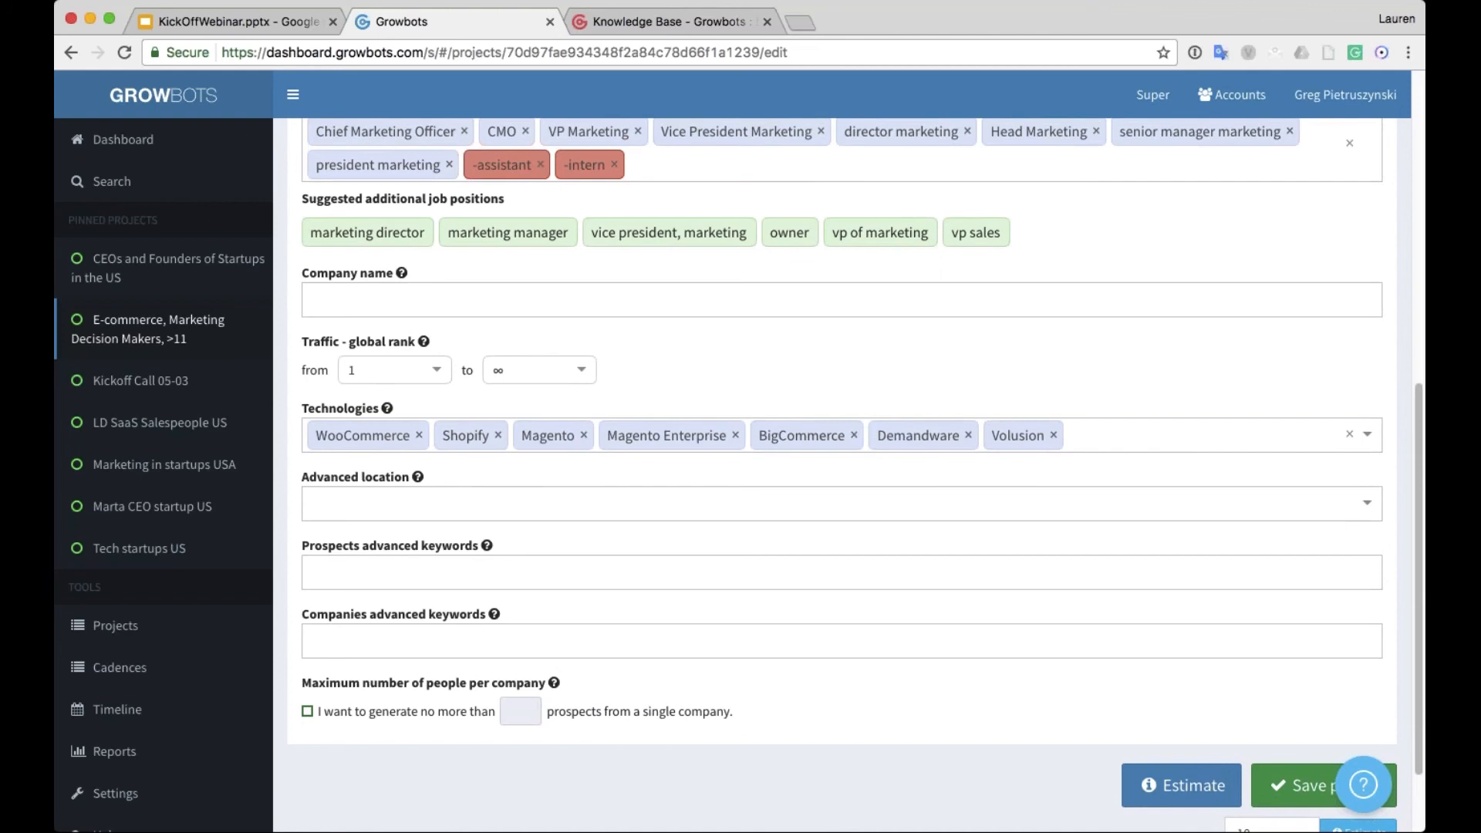
pyautogui.write('heal')
pyautogui.press('BackSpace')
pyautogui.press('BackSpace')
pyautogui.press('BackSpace')
pyautogui.press('BackSpace')
pyautogui.write('Security a')
pyautogui.write('n')
pyautogui.press('BackSpace')
pyautogui.press('BackSpace')
pyautogui.press('BackSpace')
pyautogui.press('Return')
# - Add "Networking" to the prospects advanced keywords and exclude payroll with the entry "-Payroll"
pyautogui.write('Sec')
pyautogui.press('BackSpace')
pyautogui.press('BackSpace')
pyautogui.write('Ne')
pyautogui.press('BackSpace')
pyautogui.press('BackSpace')
pyautogui.press('BackSpace')
pyautogui.write('Networking')
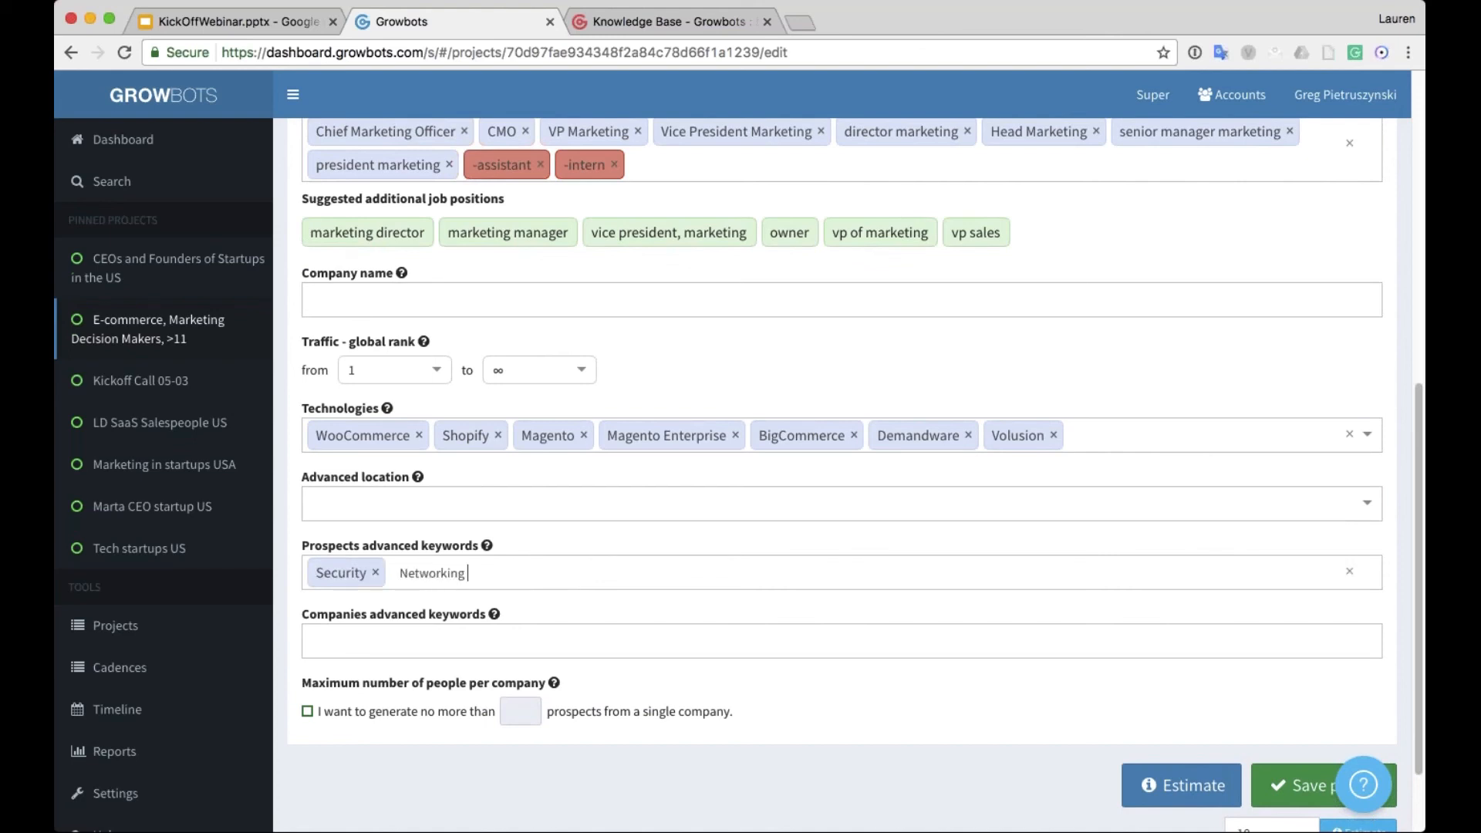
pyautogui.press('Return')
pyautogui.write('-P')
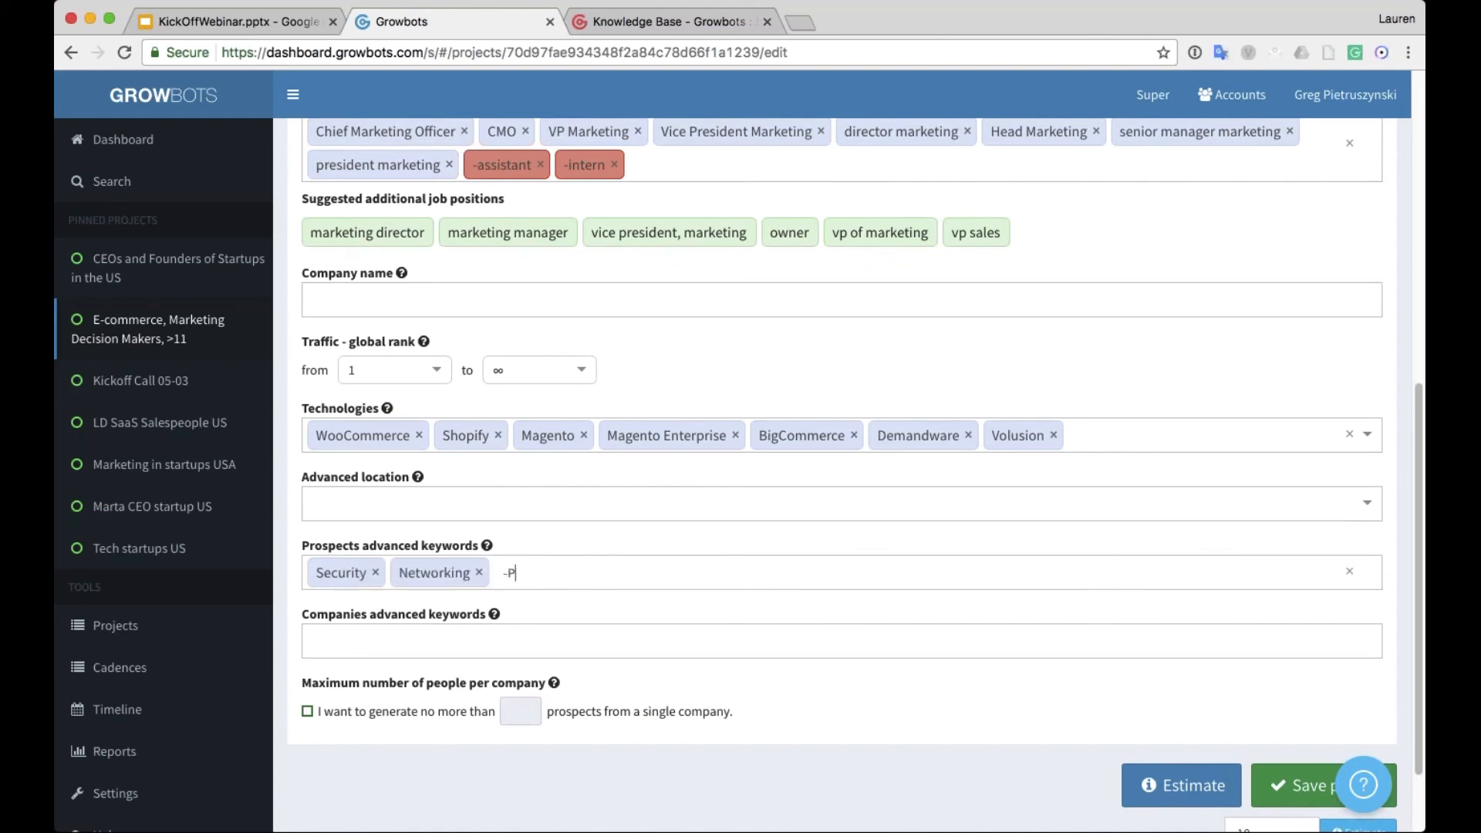
pyautogui.write('ayroll')
pyautogui.press('Return')
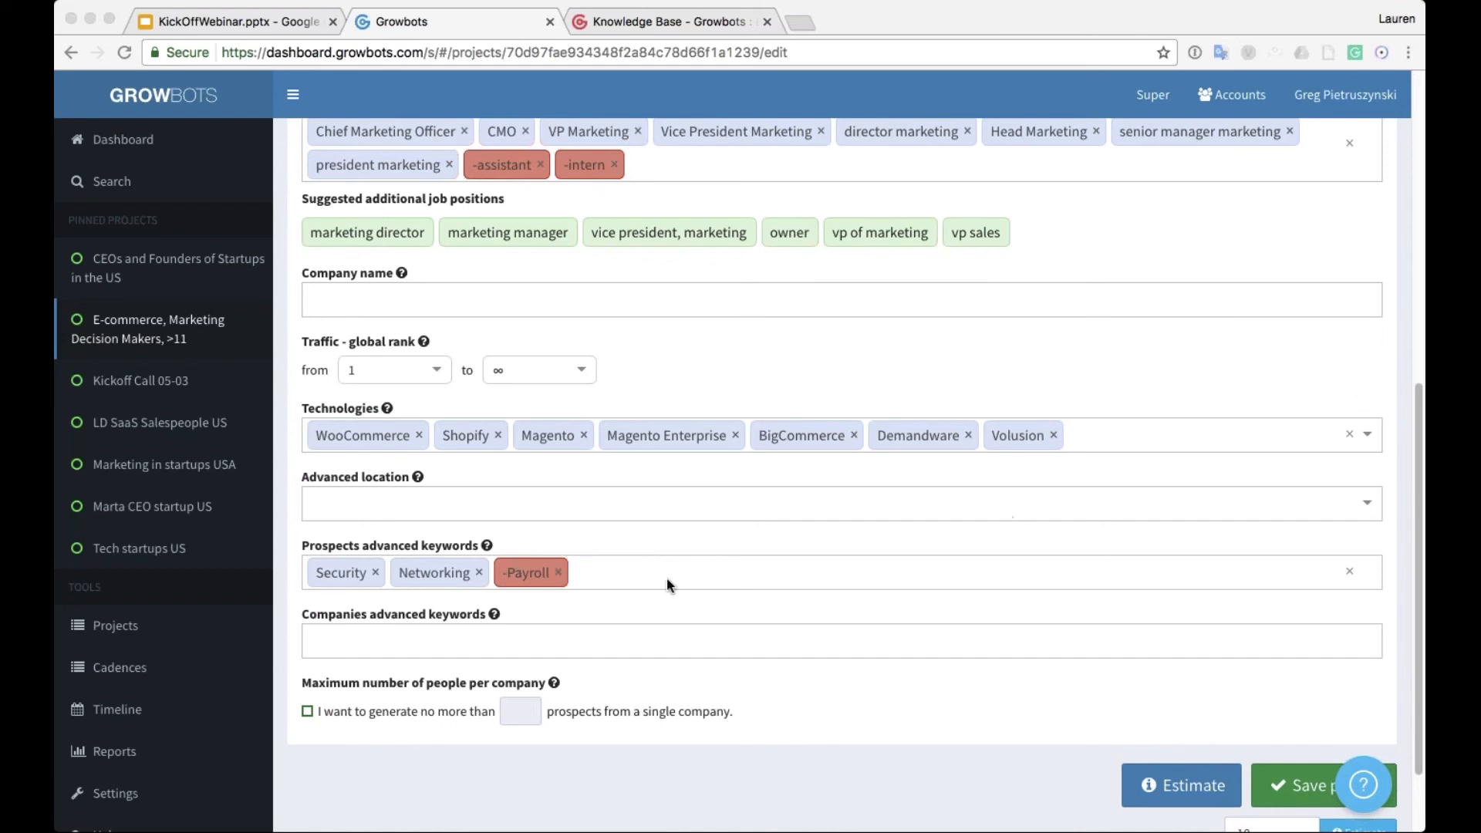
# - Remove the Payroll, Networking and Security entries from the prospects advanced keywords
pyautogui.click(600, 572)
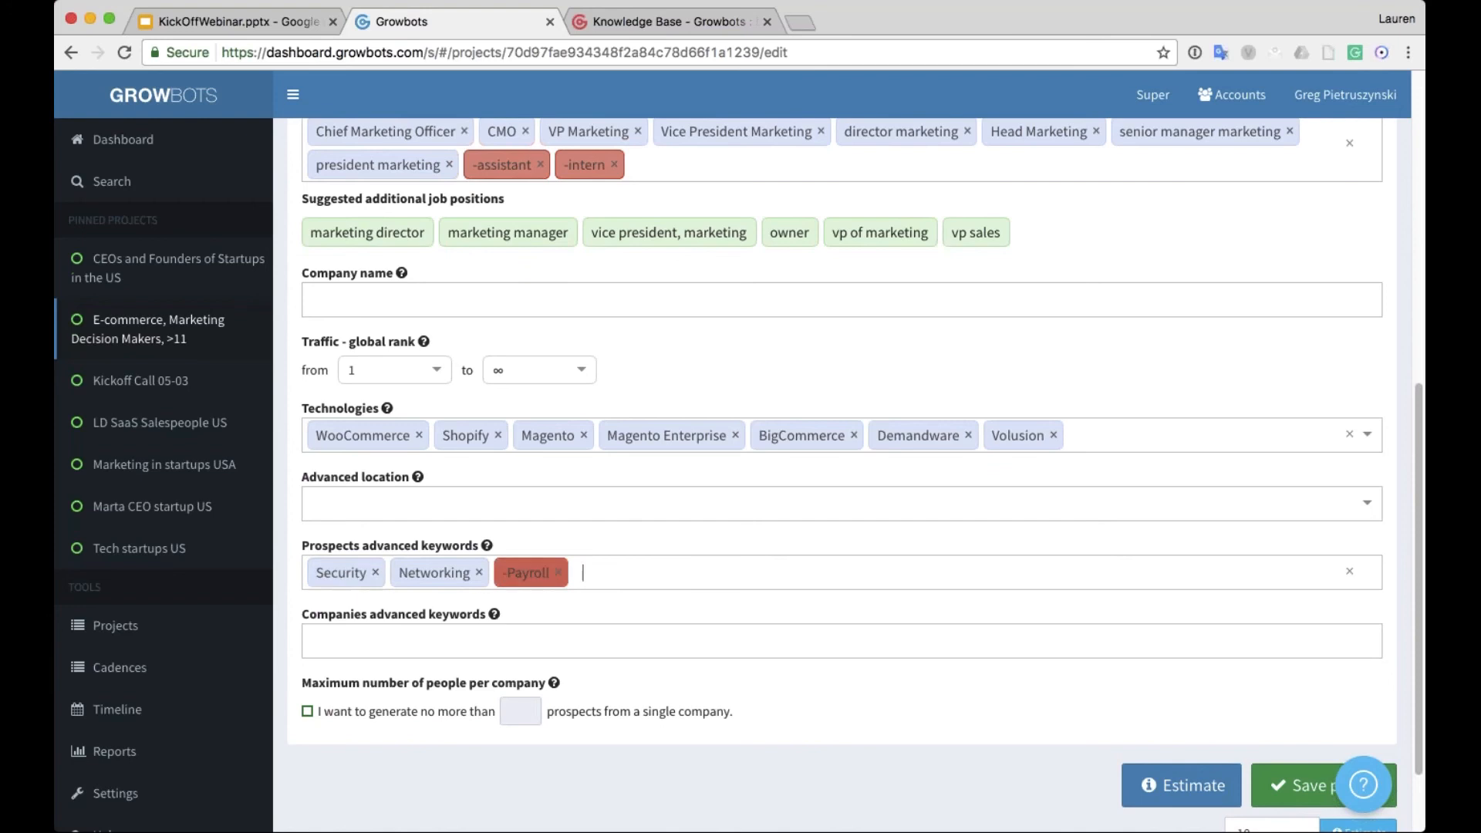
pyautogui.click(558, 572)
pyautogui.click(479, 571)
pyautogui.click(376, 572)
# - Add "SaaS" and the suggested "cloud computing" to the companies advanced keywords and clear both entries again
pyautogui.click(370, 641)
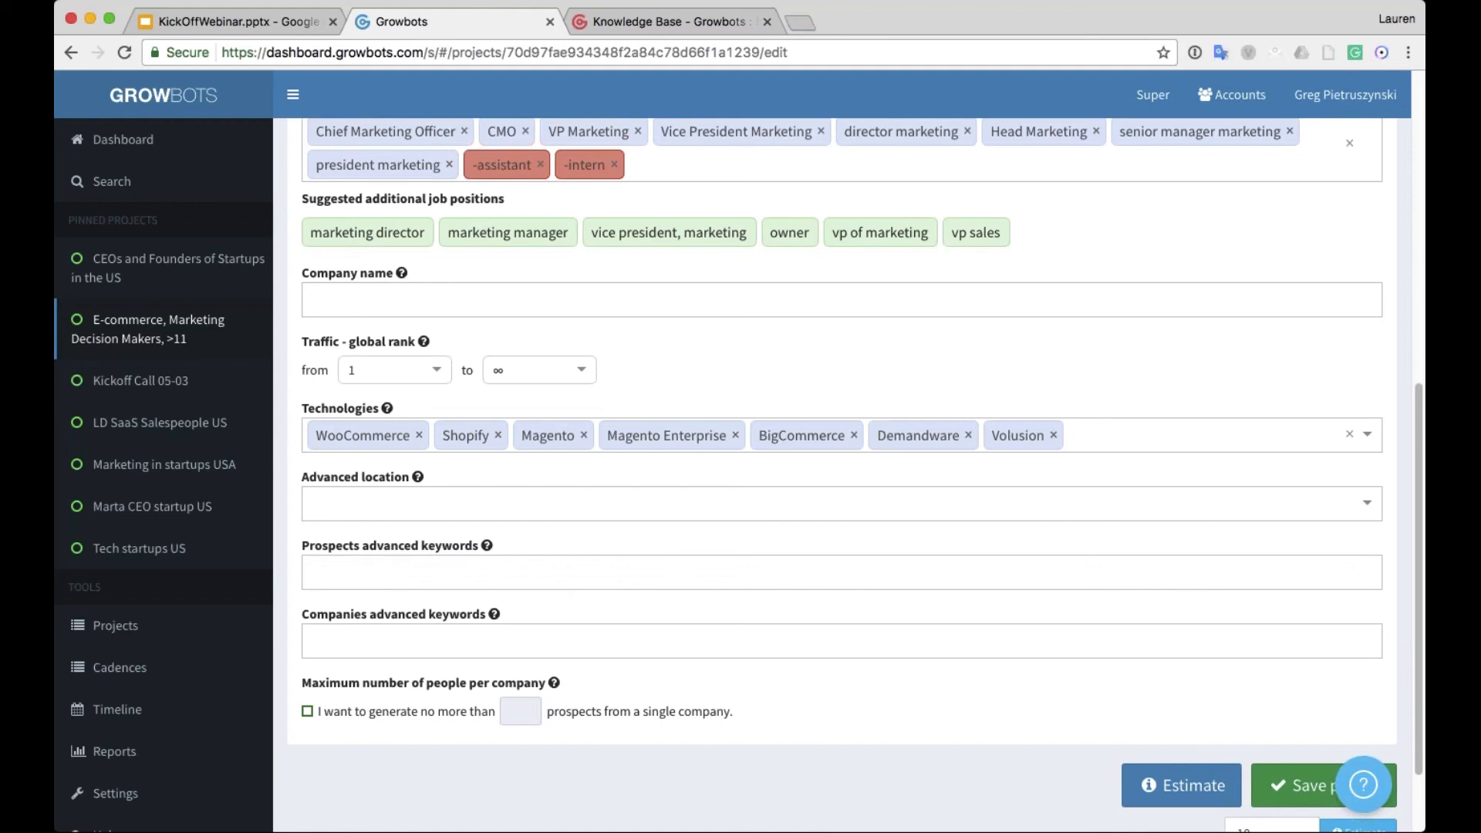
pyautogui.write('SaaS')
pyautogui.press('Return')
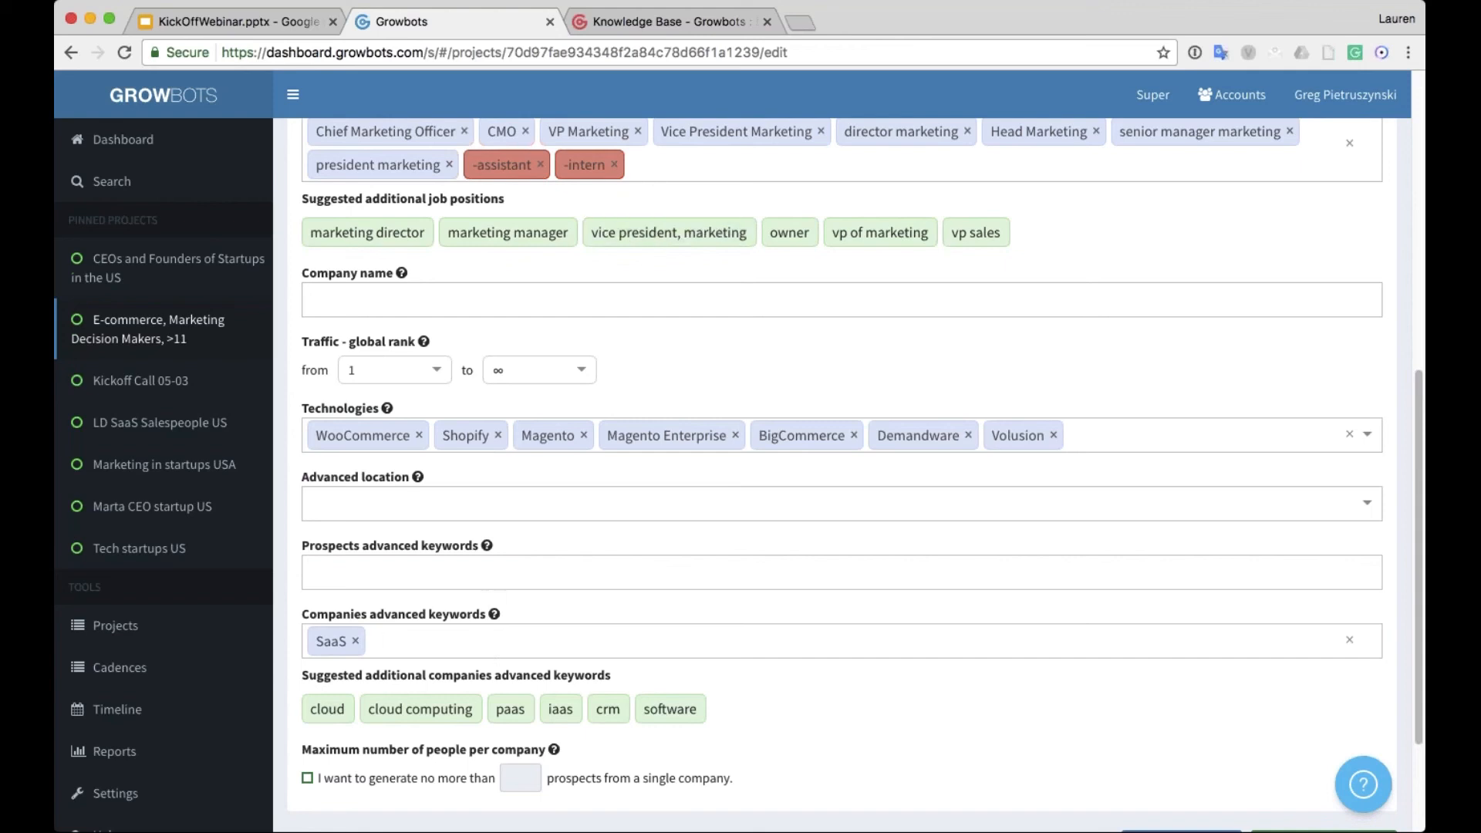
pyautogui.click(384, 709)
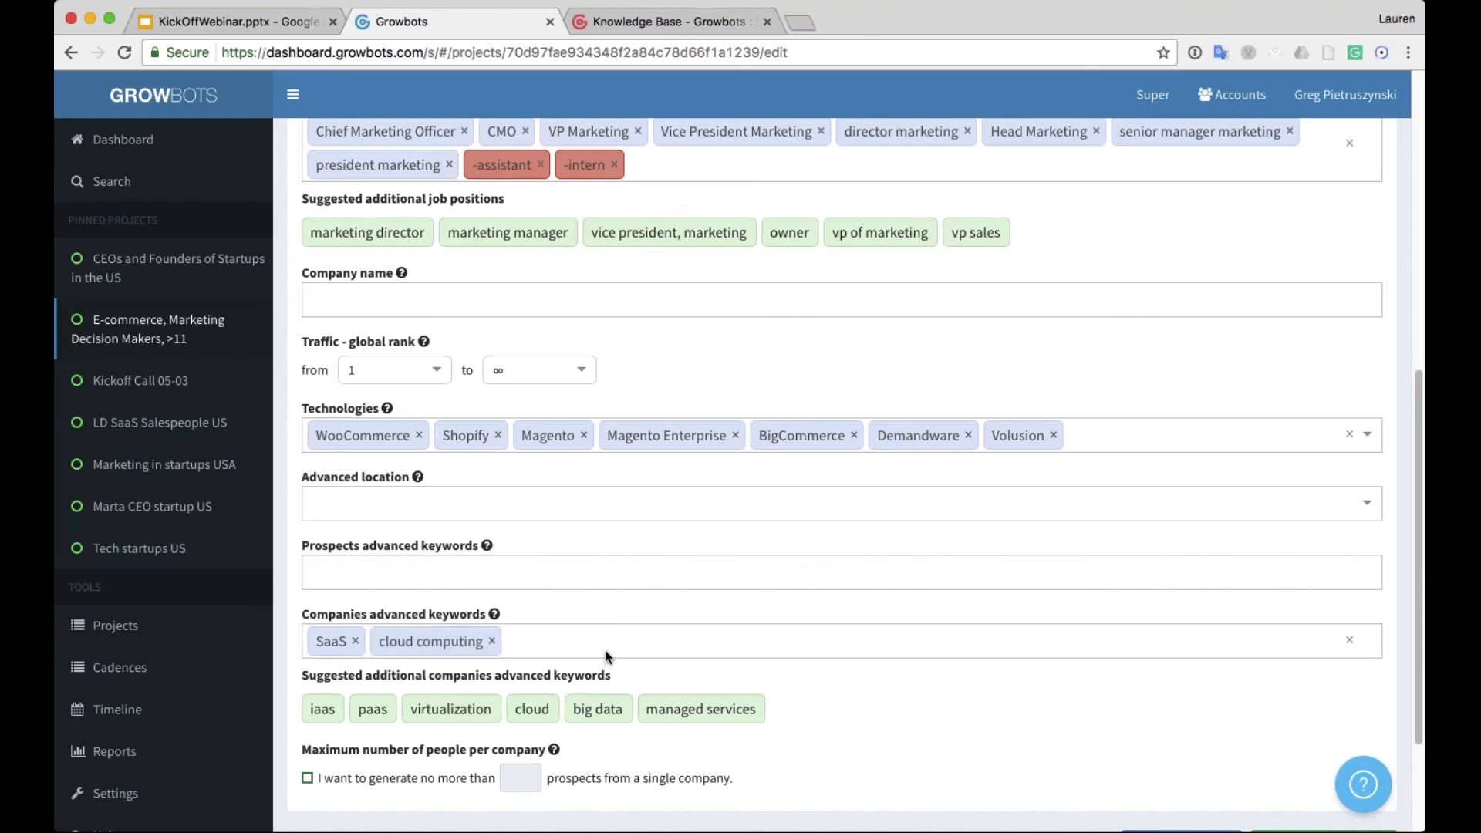
pyautogui.press('BackSpace')
pyautogui.press('BackSpace')
pyautogui.press('BackSpace')
pyautogui.press('BackSpace')
# - Limit the project to no more than 2 prospects from a single company and turn the limit off again
pyautogui.scroll(-1, 660, 650)
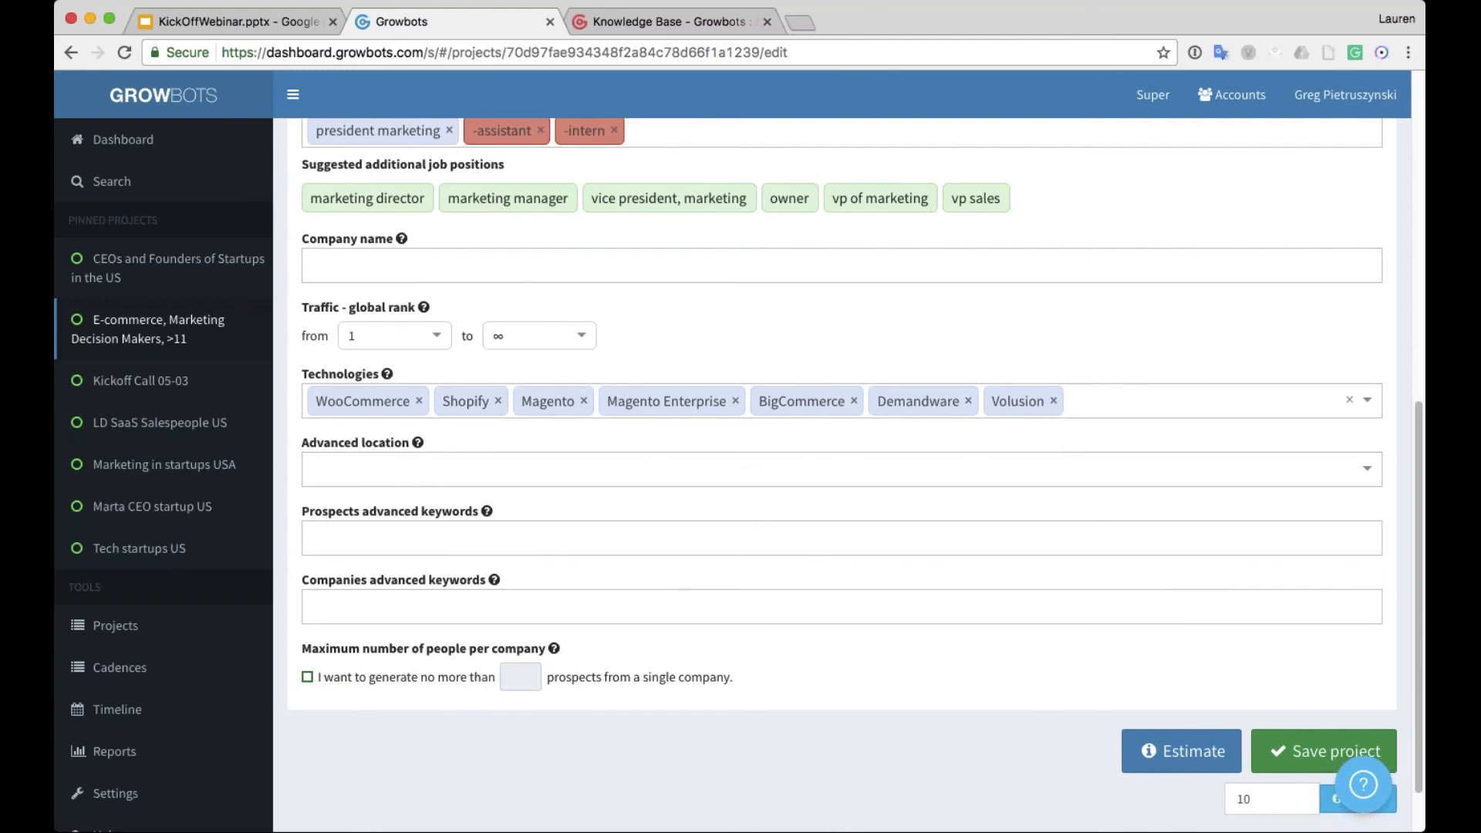
pyautogui.click(306, 678)
pyautogui.doubleClick(536, 677)
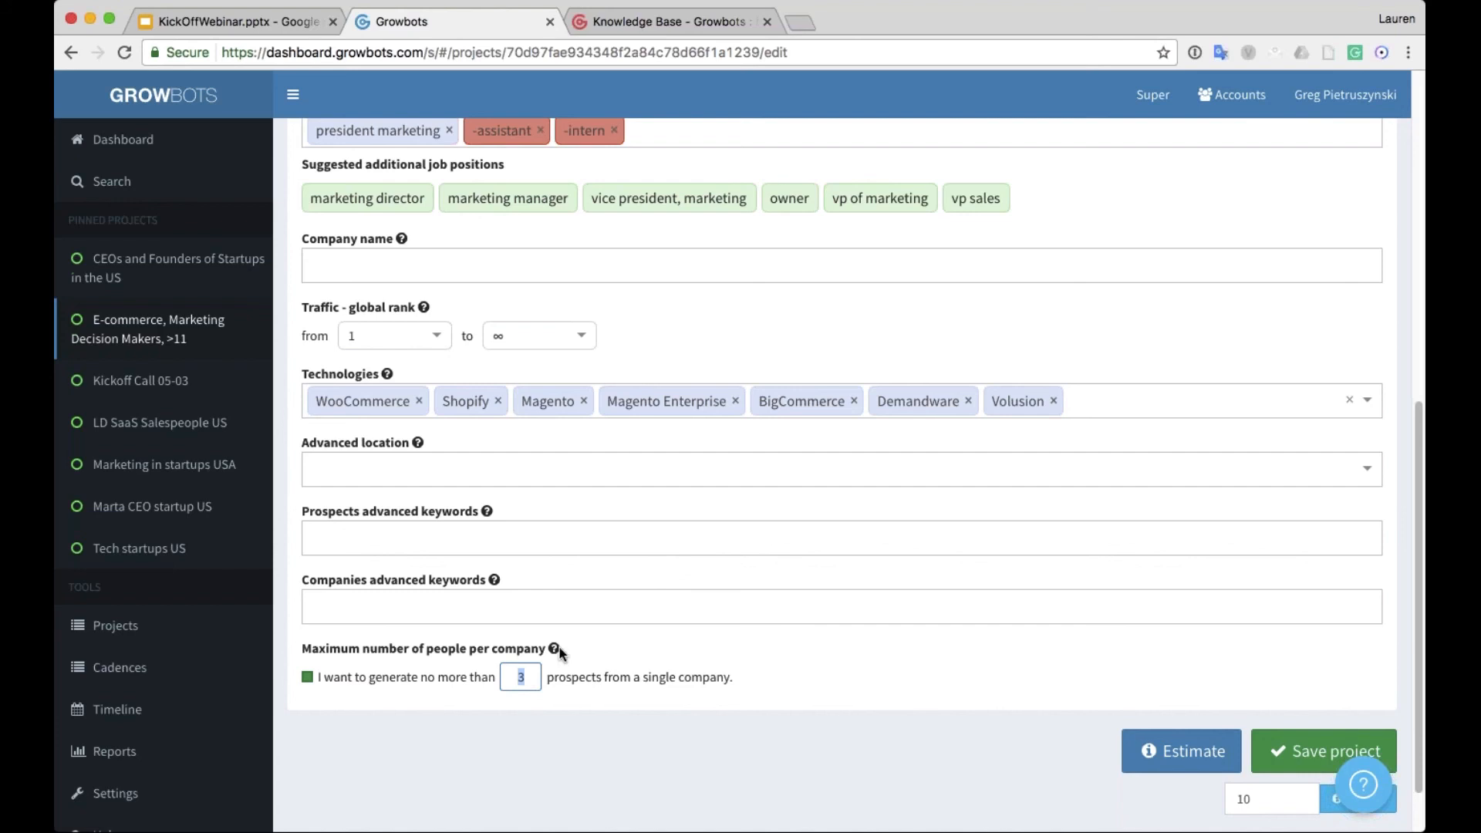
pyautogui.click(519, 677)
pyautogui.scroll(2, 848, 475)
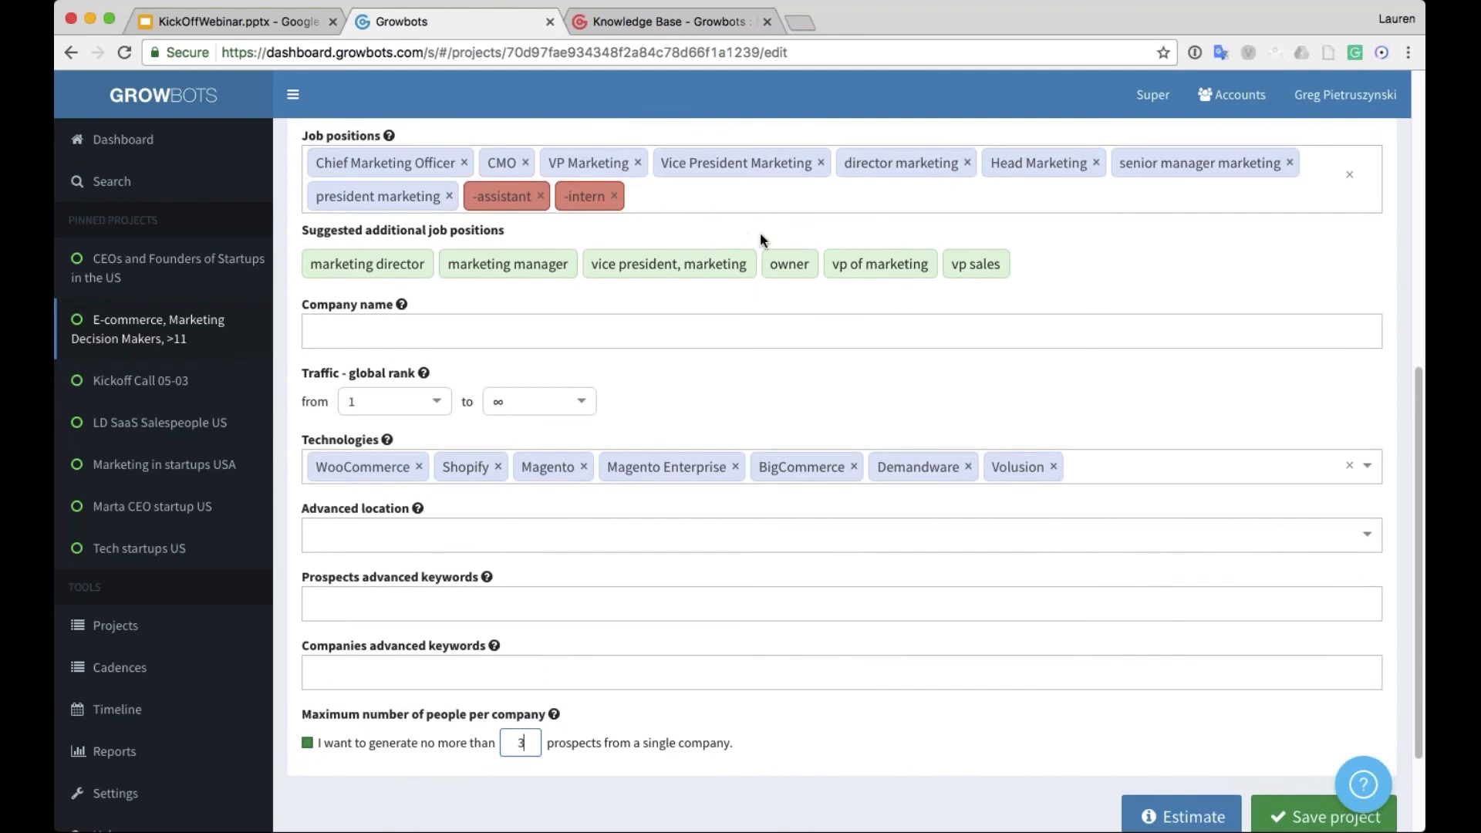
pyautogui.press('BackSpace')
pyautogui.write('2')
pyautogui.click(800, 750)
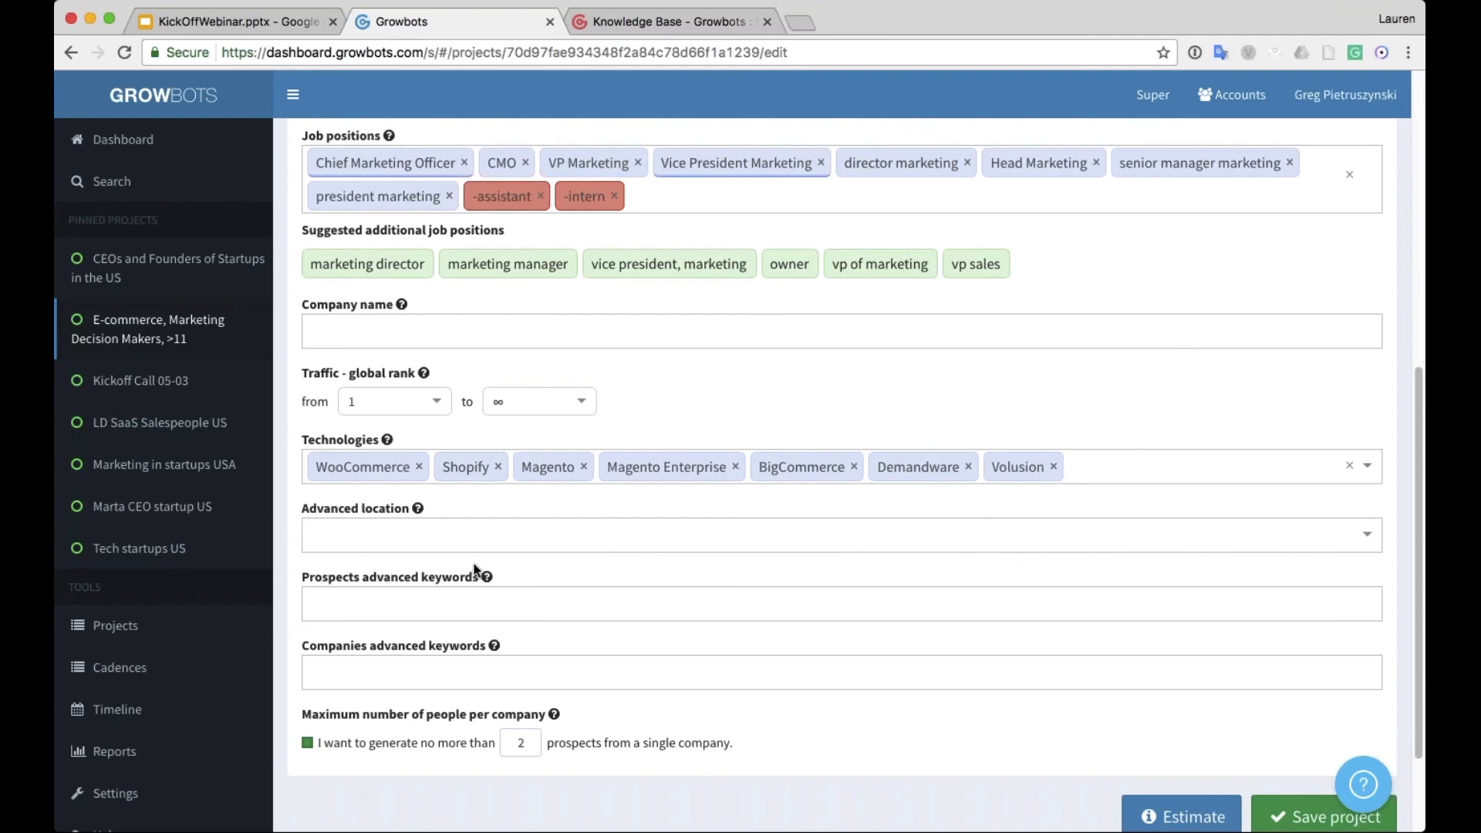
pyautogui.doubleClick(520, 743)
pyautogui.click(453, 744)
# - Estimate the number of prospects available for the current target filters and dismiss the estimate
pyautogui.scroll(-3, 1048, 675)
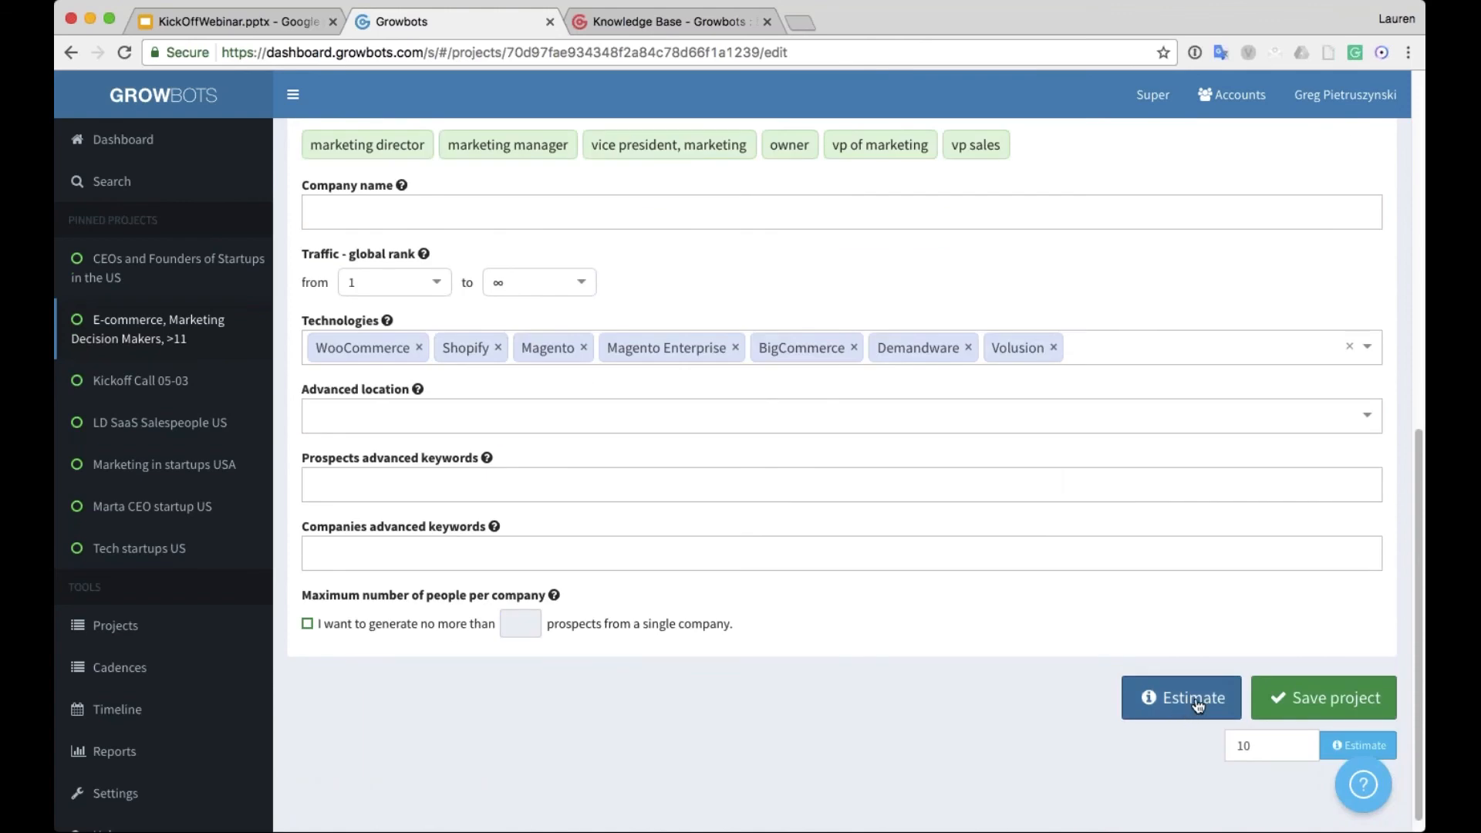
pyautogui.scroll(7, 1197, 705)
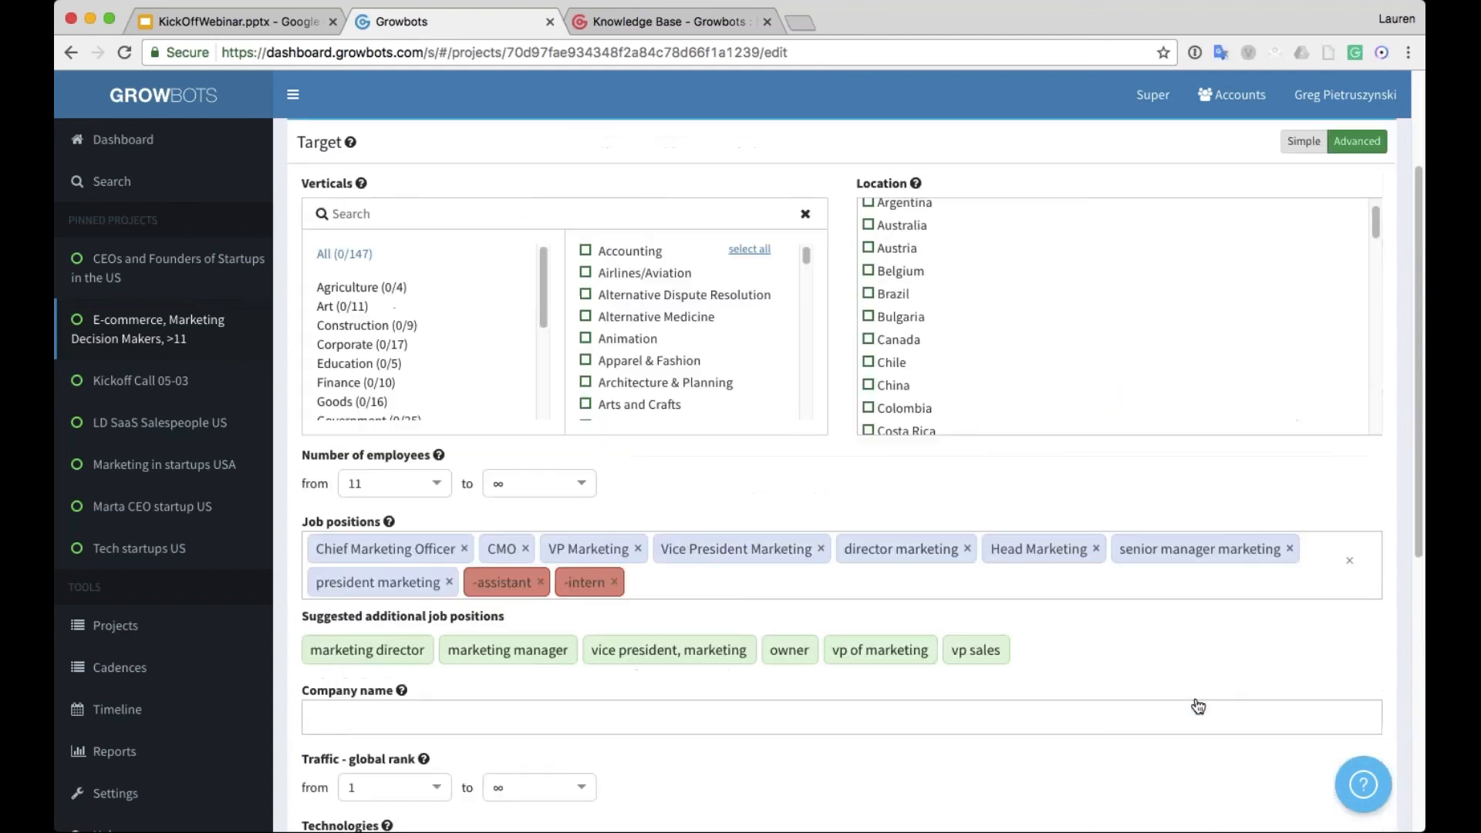
pyautogui.scroll(-7, 1197, 705)
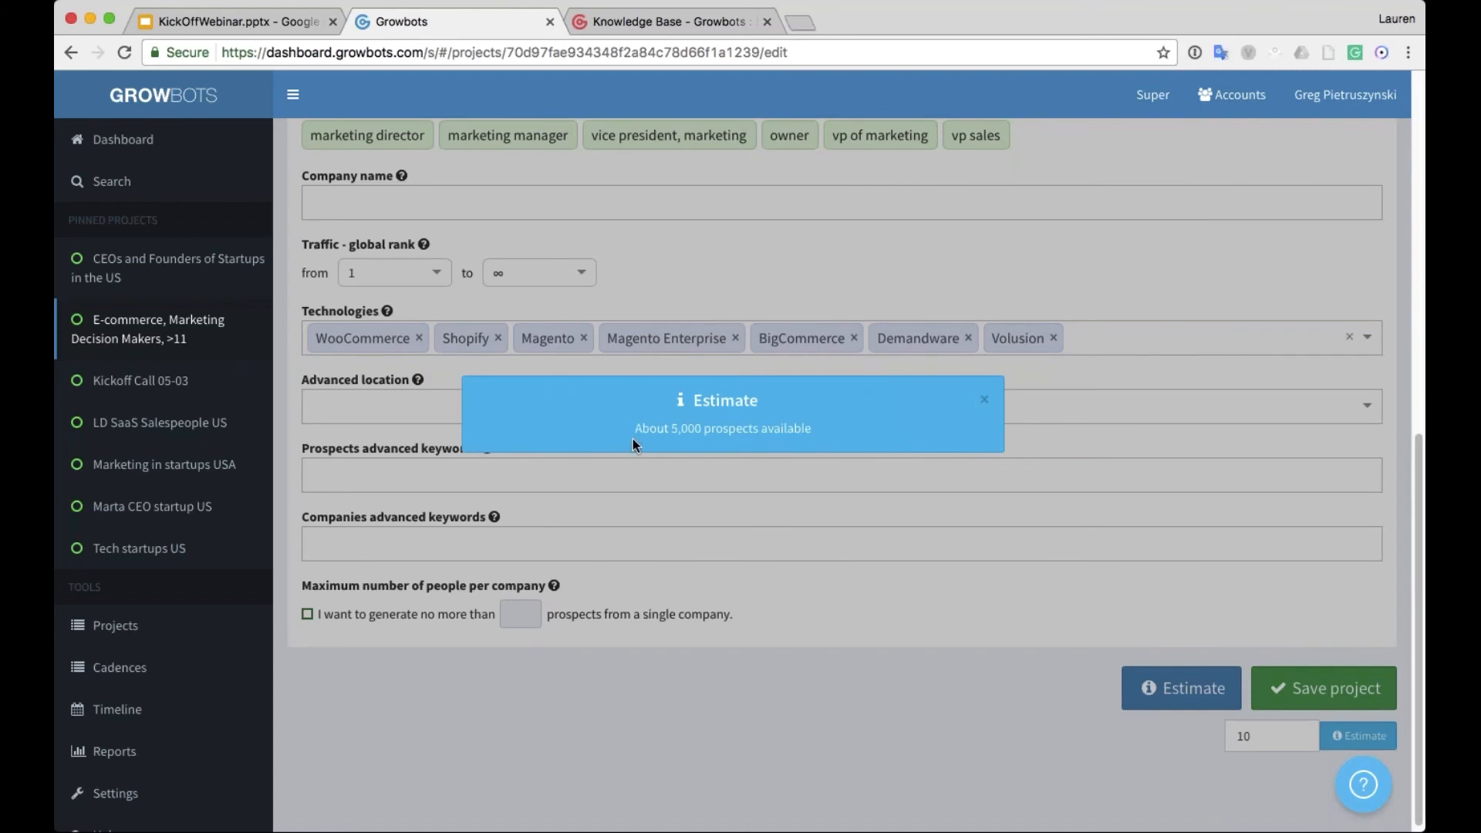
pyautogui.doubleClick(698, 437)
pyautogui.click(1026, 608)
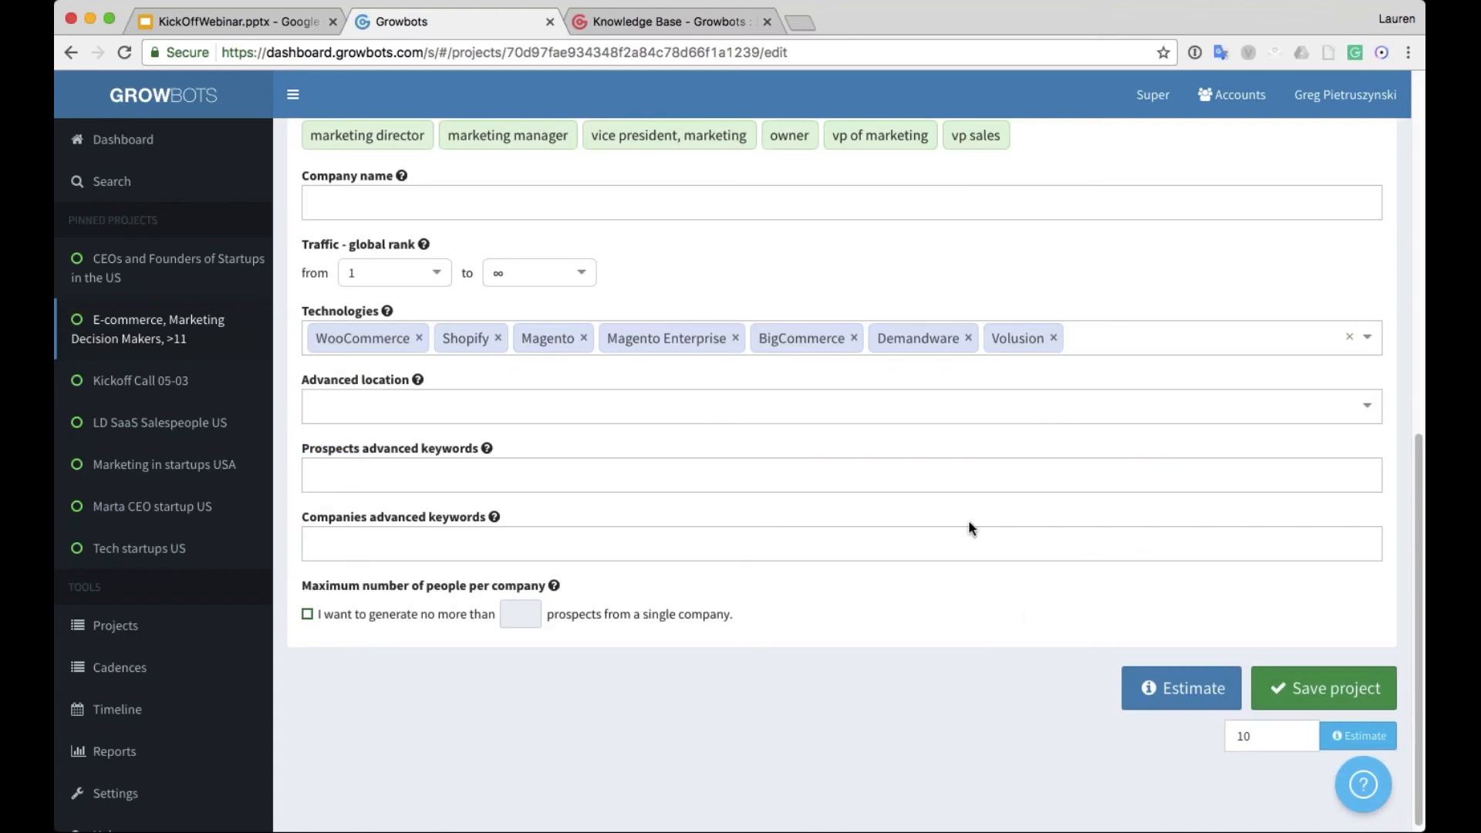
pyautogui.scroll(5, 973, 557)
pyautogui.scroll(2, 973, 558)
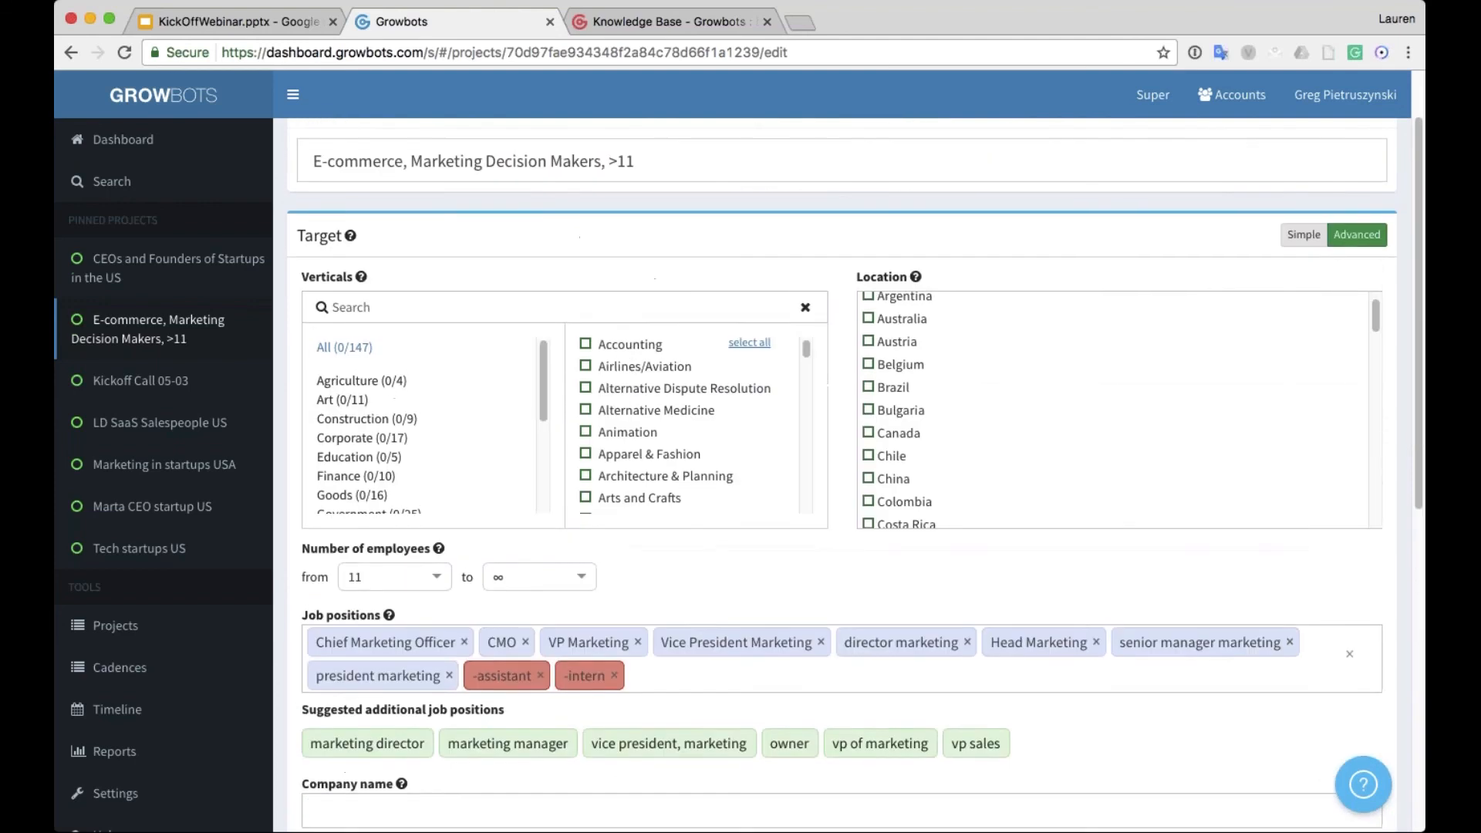
# - Look through the list of existing cadences and open "B cadence"
pyautogui.click(1416, 64)
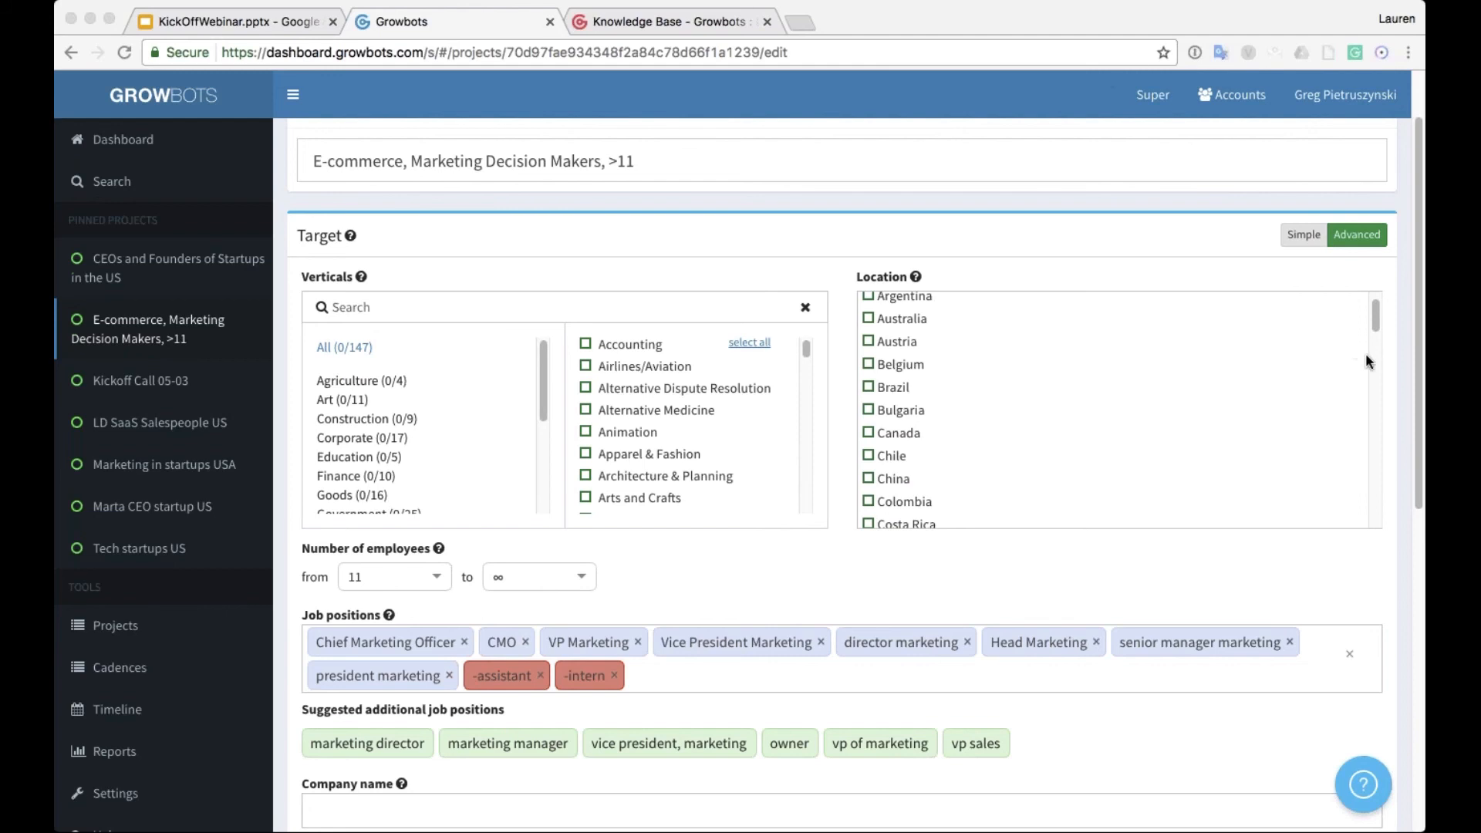
pyautogui.click(107, 610)
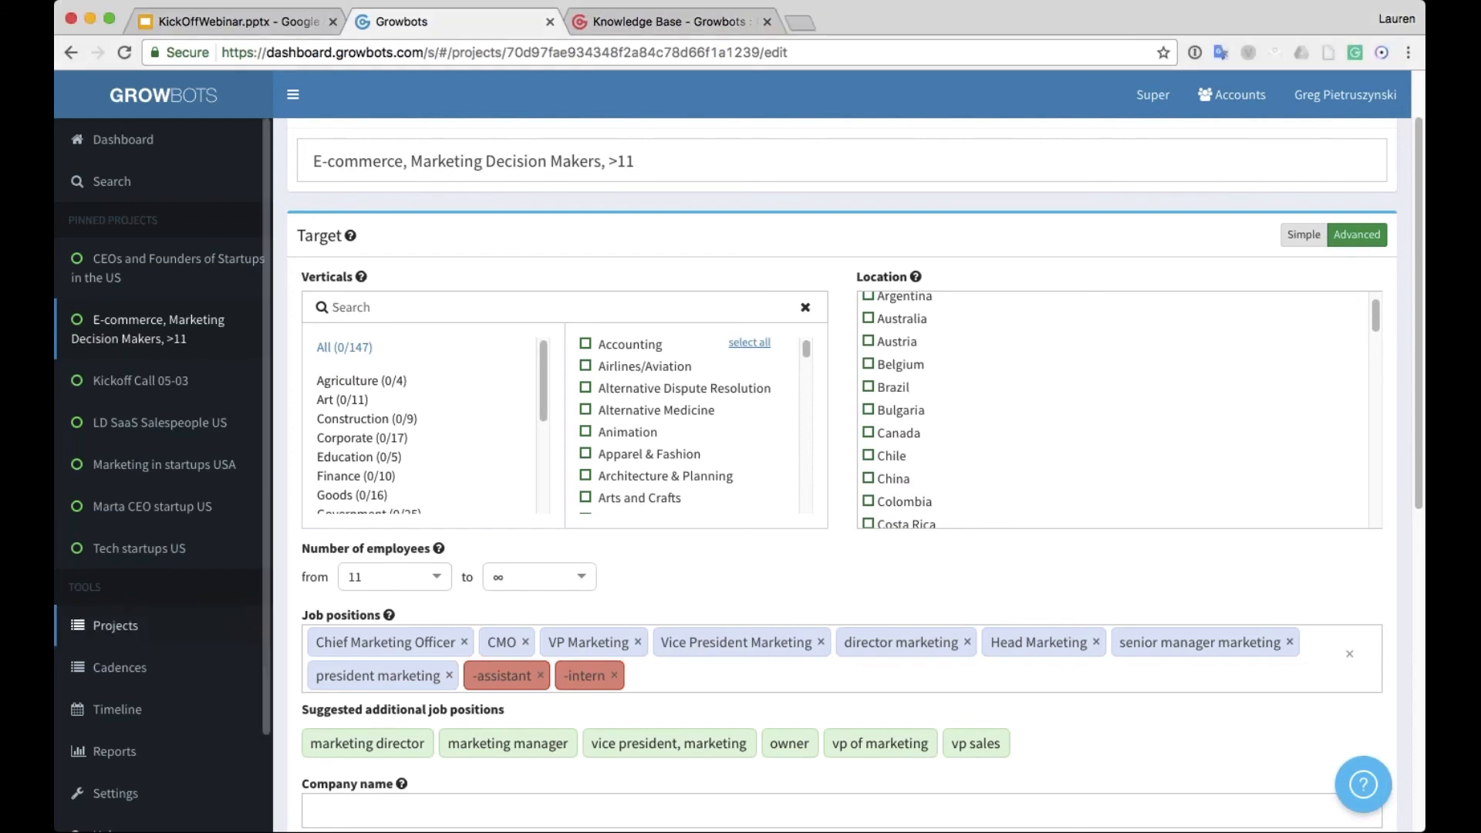
pyautogui.click(147, 684)
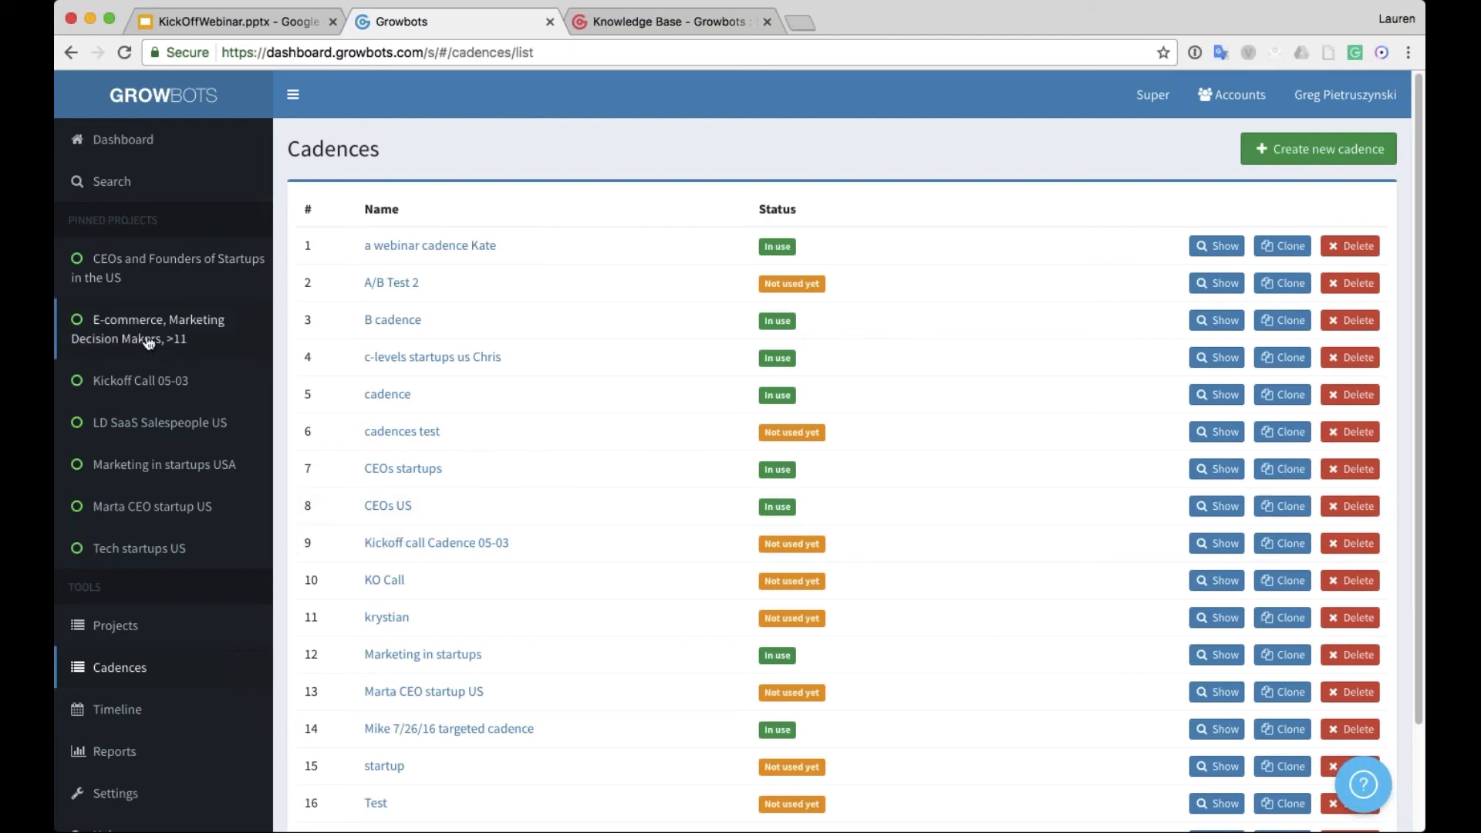
pyautogui.scroll(-3, 923, 382)
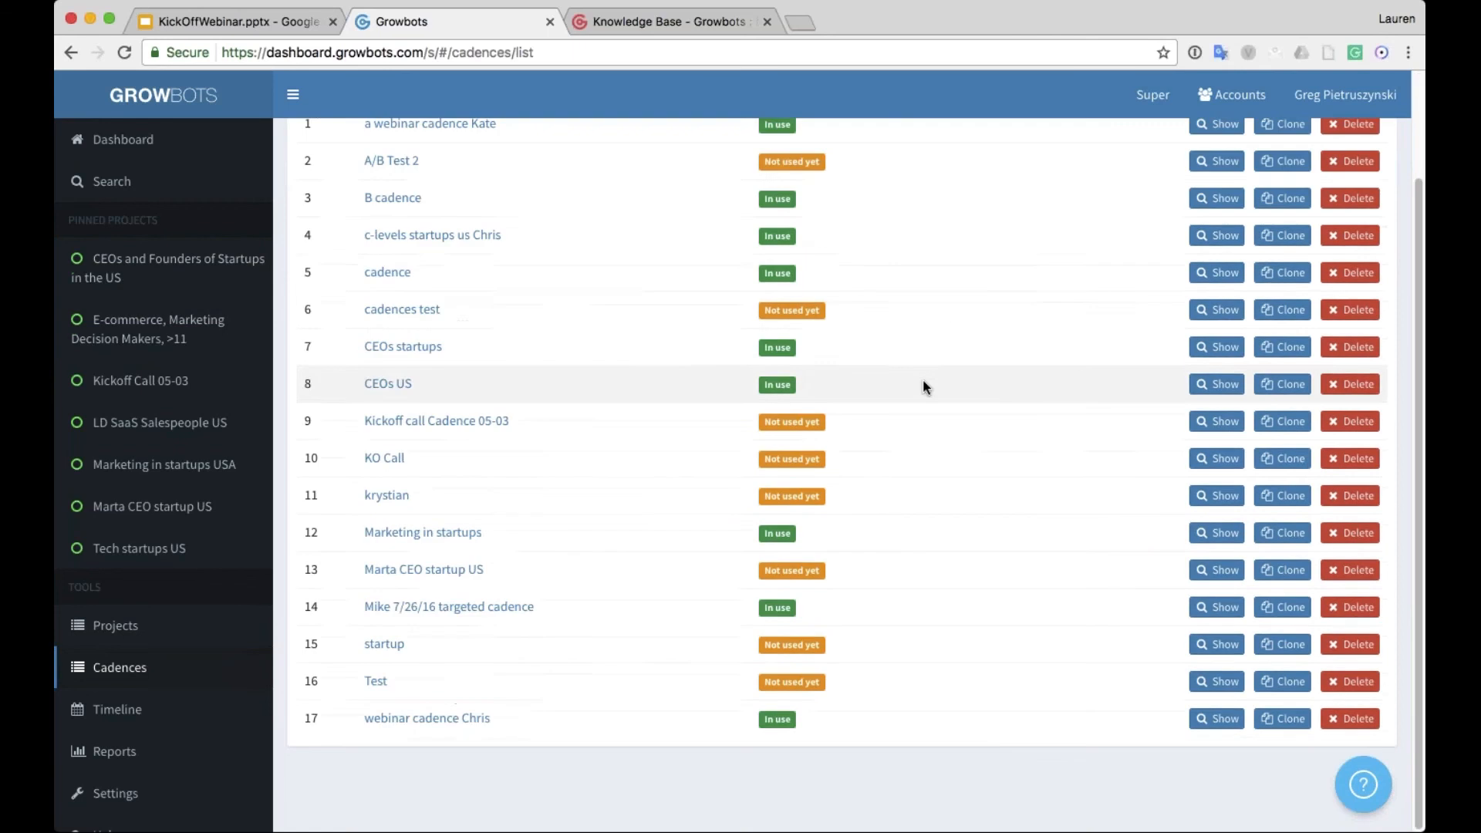
pyautogui.scroll(1, 558, 258)
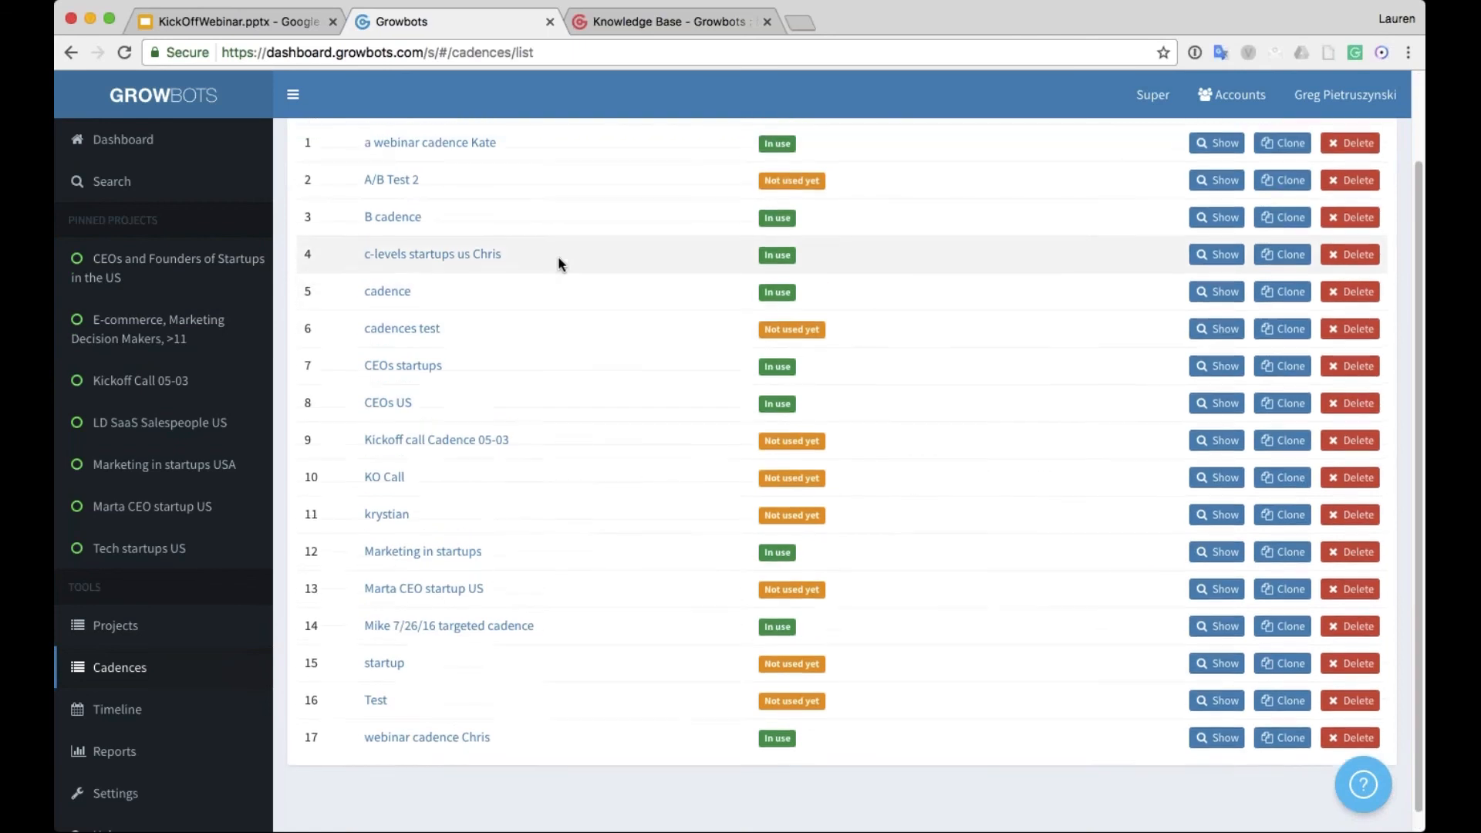
pyautogui.scroll(2, 558, 259)
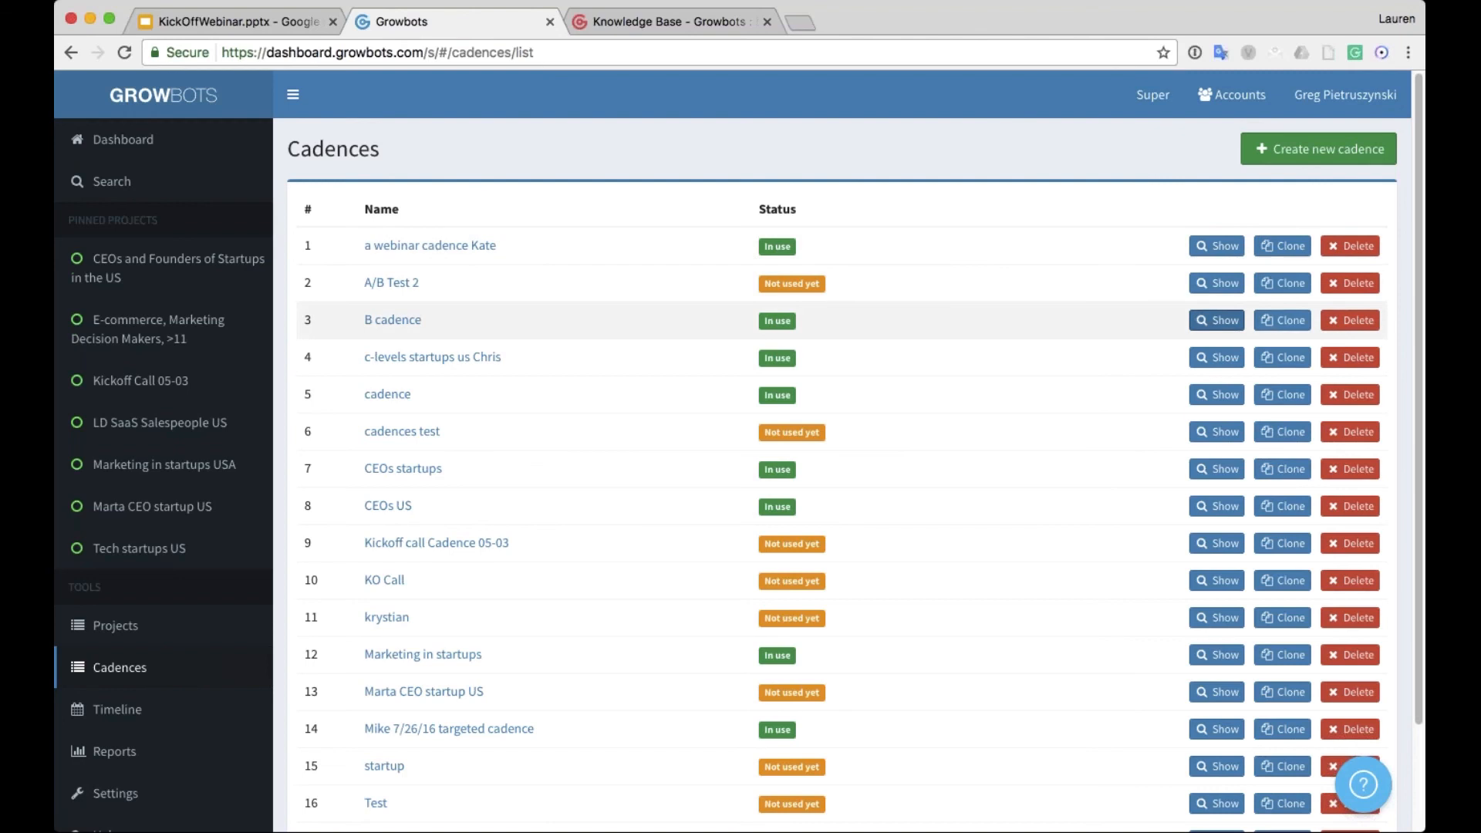
pyautogui.click(1221, 324)
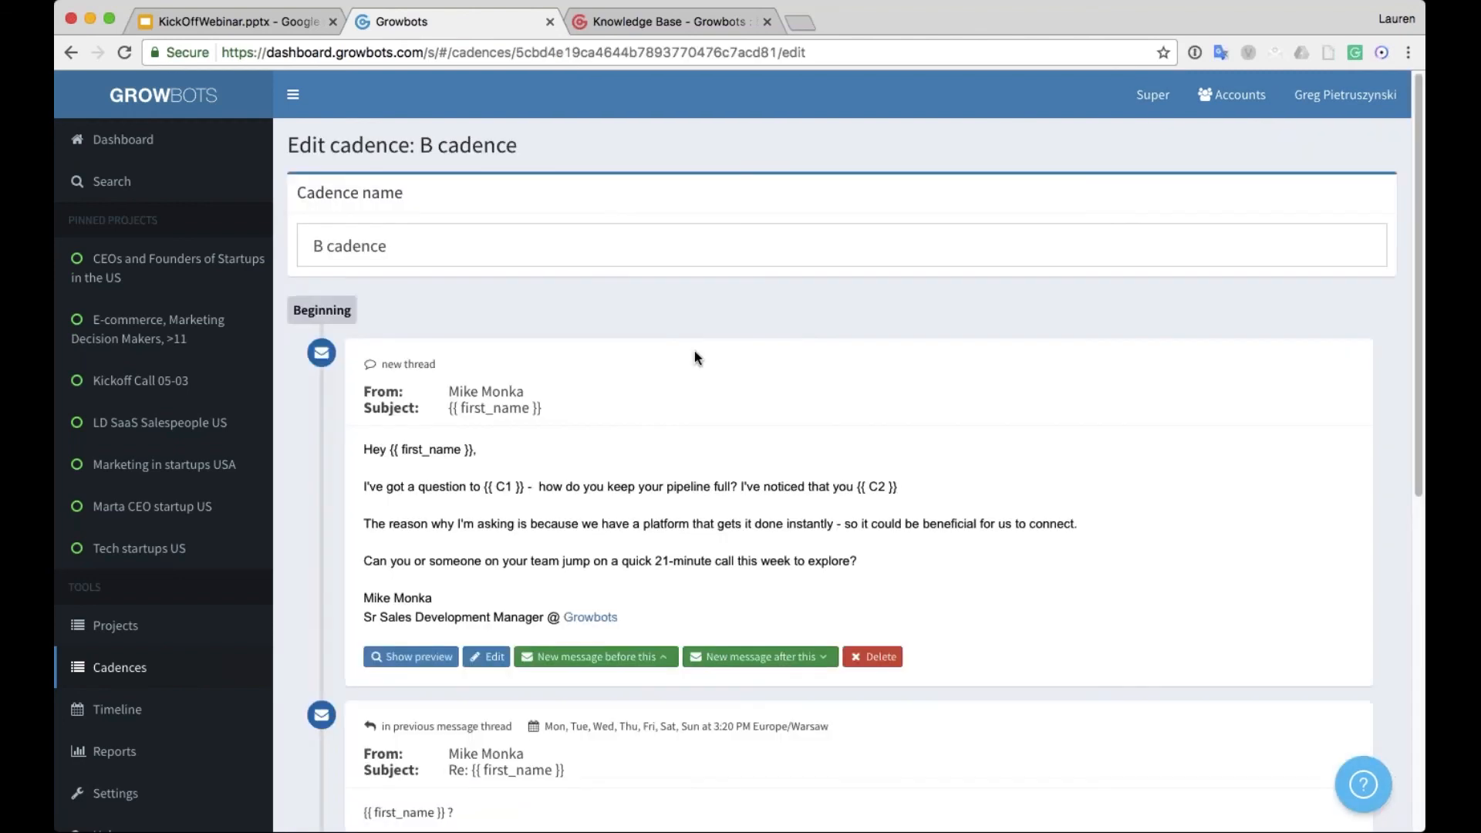
pyautogui.scroll(-2, 692, 349)
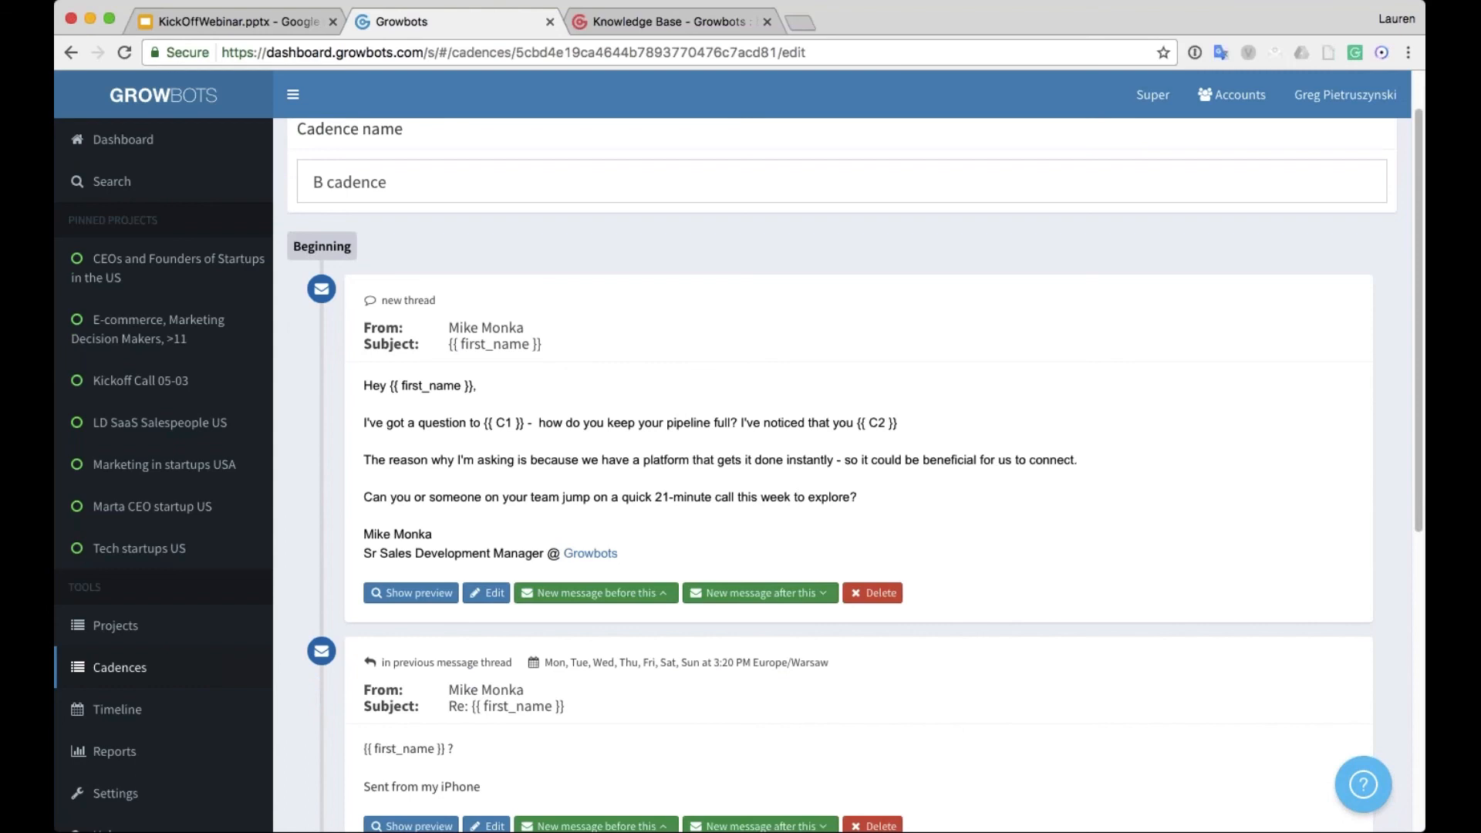
# - Edit the cadence's first message and enable its send time on Tuesday and Wednesday in the prospect's time zone
pyautogui.click(491, 594)
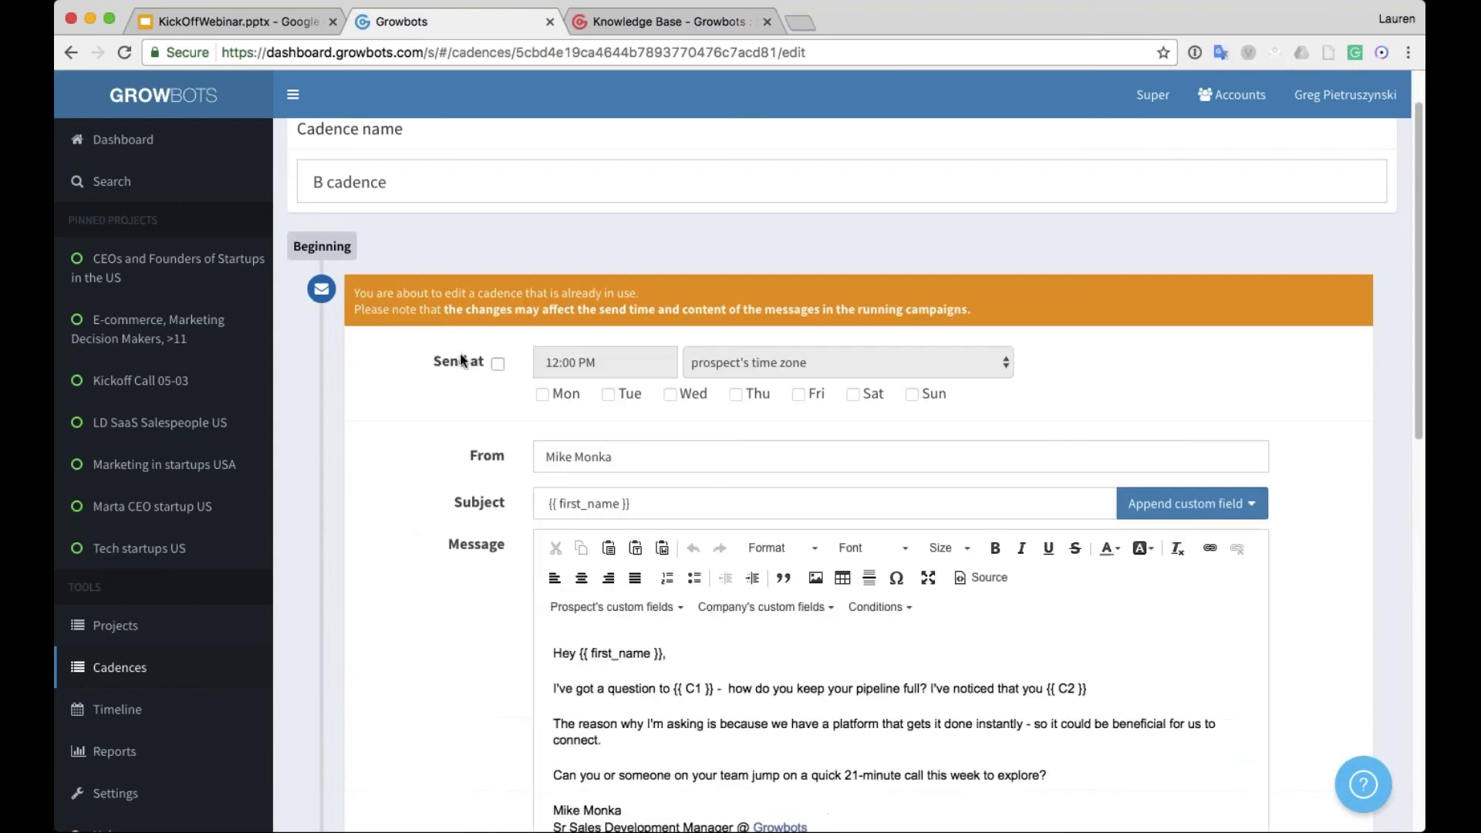
pyautogui.scroll(-3, 373, 543)
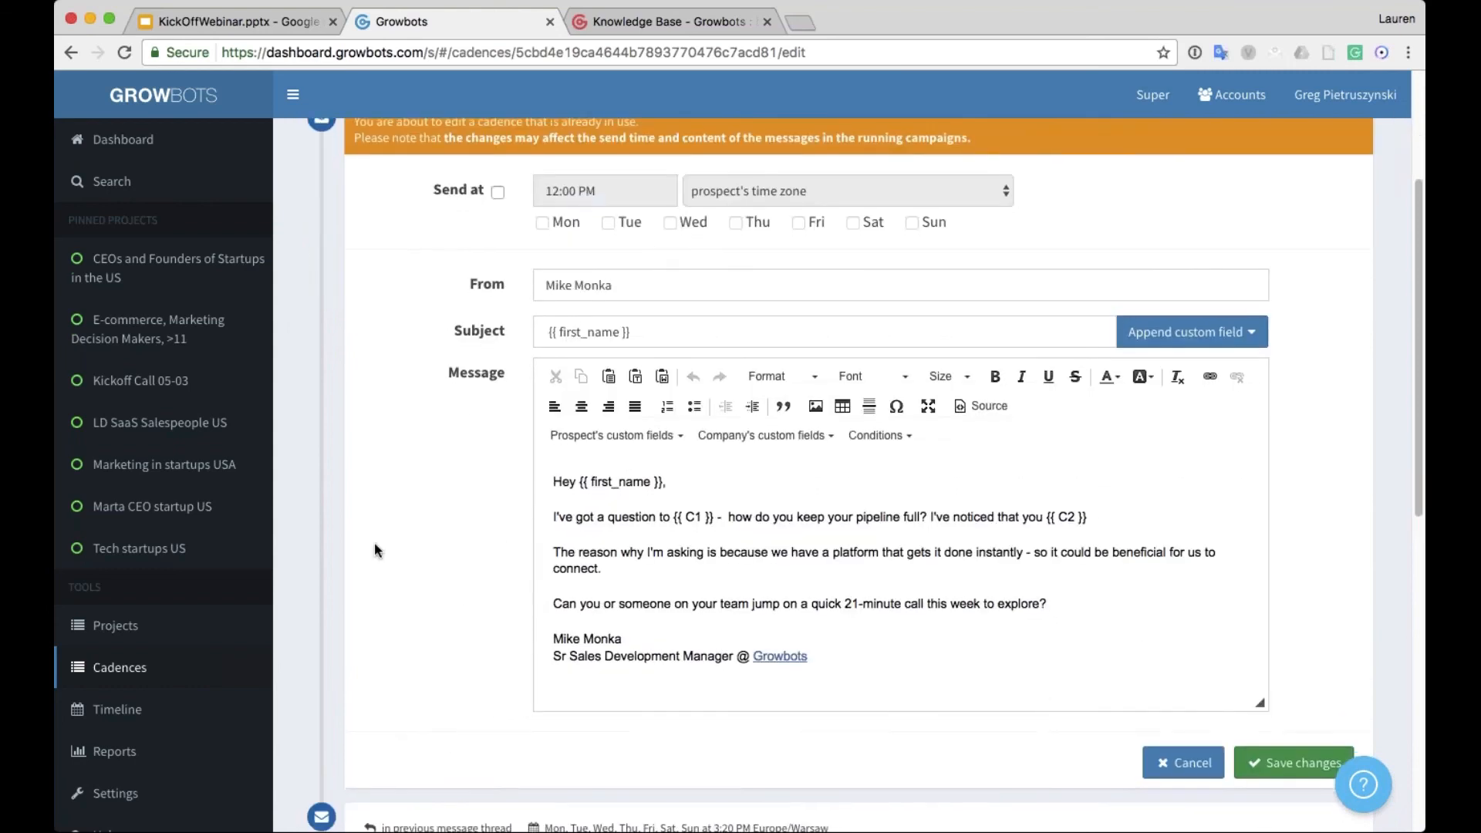
pyautogui.scroll(1, 374, 549)
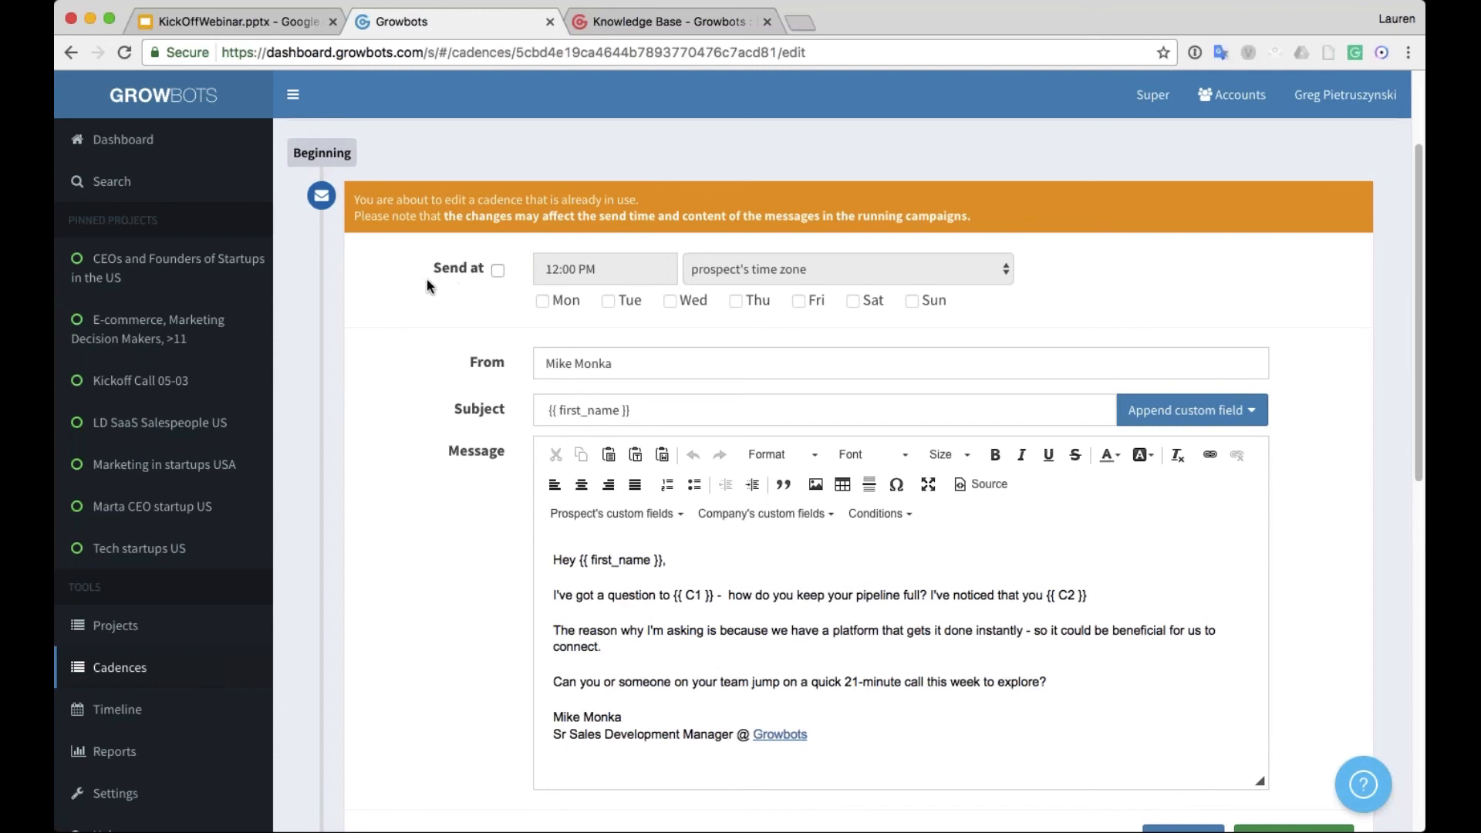
pyautogui.click(497, 272)
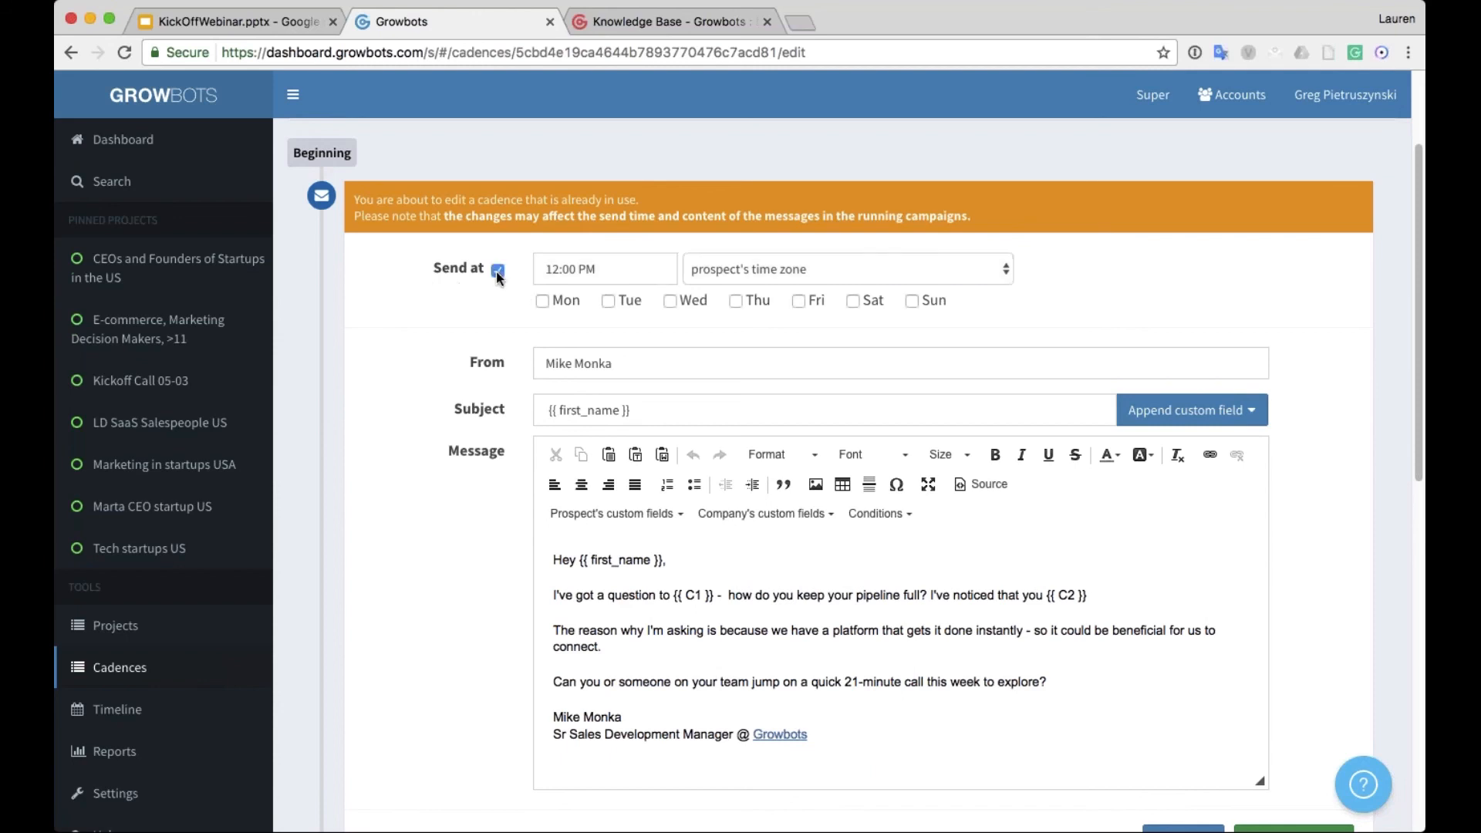
pyautogui.click(818, 270)
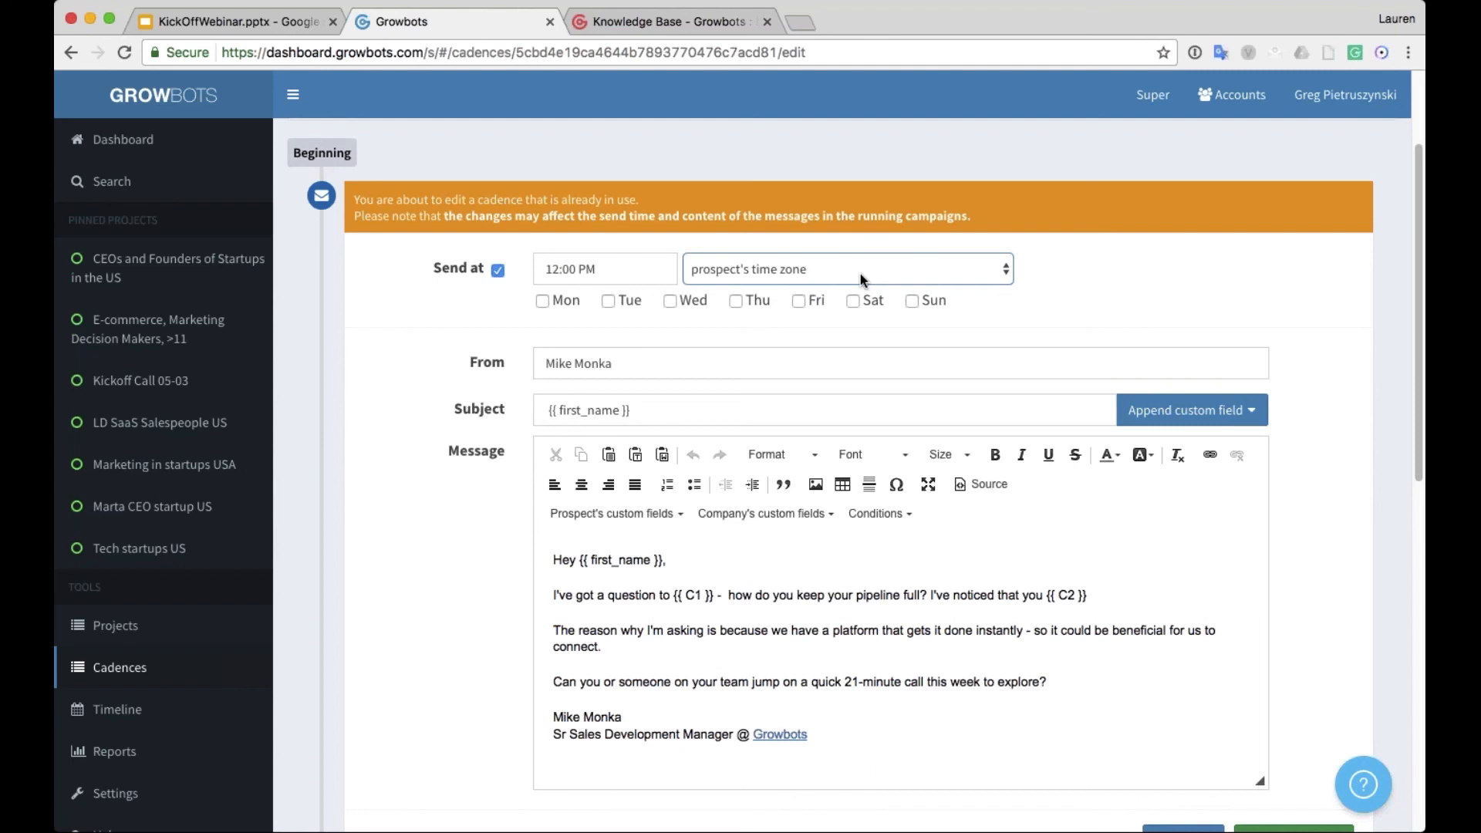
pyautogui.click(824, 164)
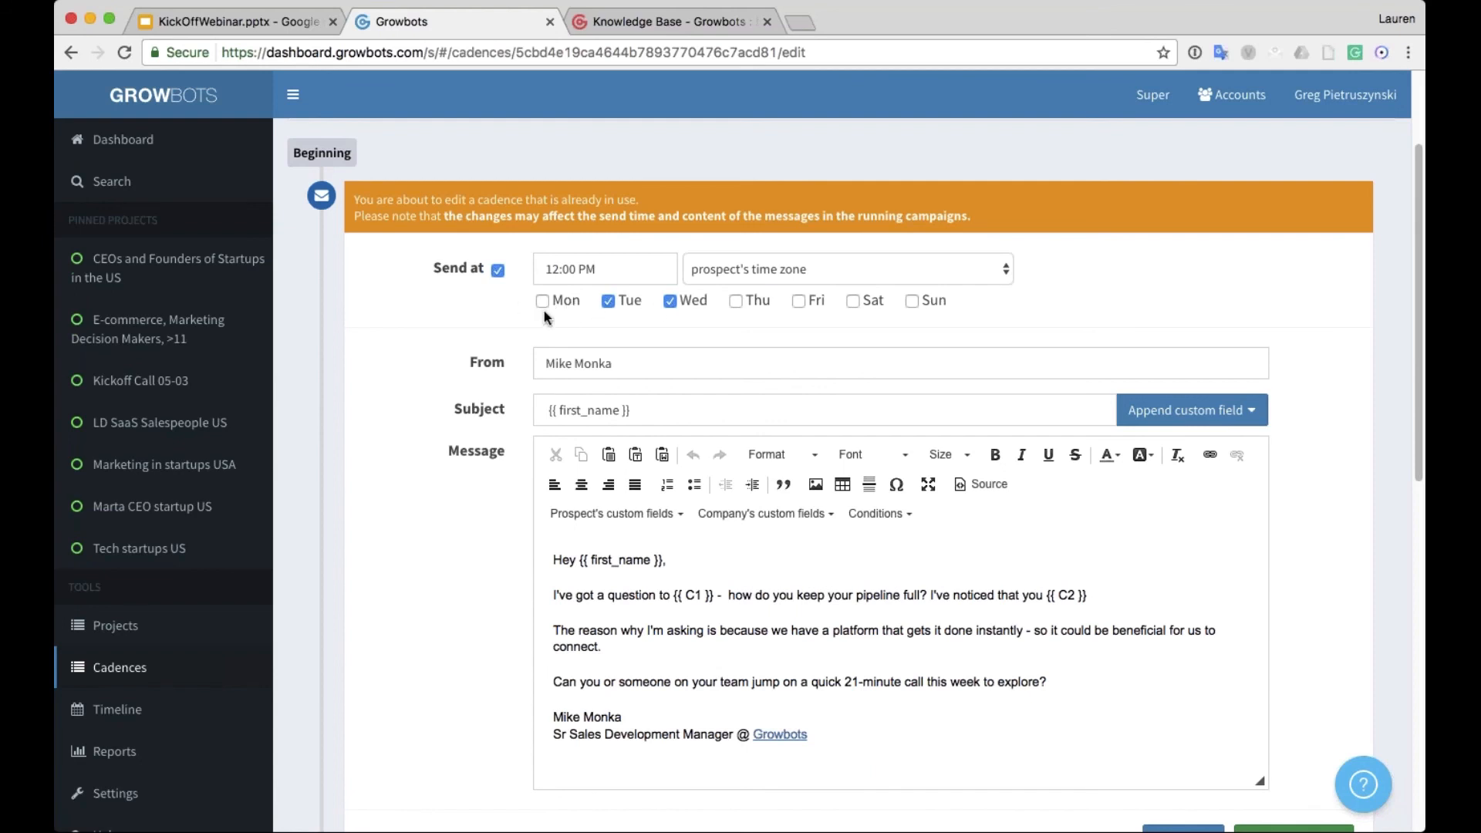
# - Examine the first message's sender and subject fields and the custom fields available for the subject
pyautogui.click(616, 364)
pyautogui.scroll(-1, 623, 374)
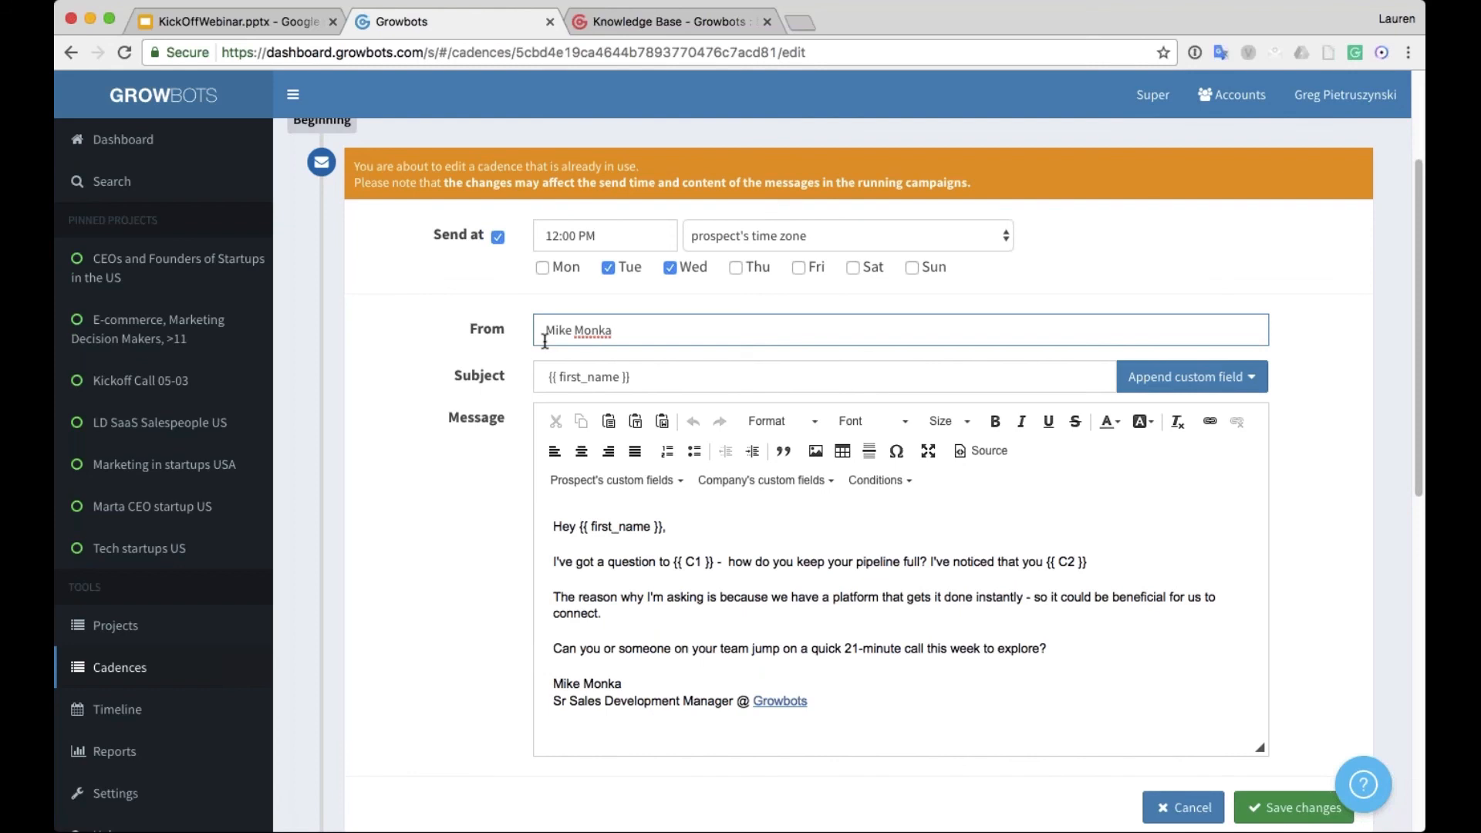
pyautogui.click(713, 377)
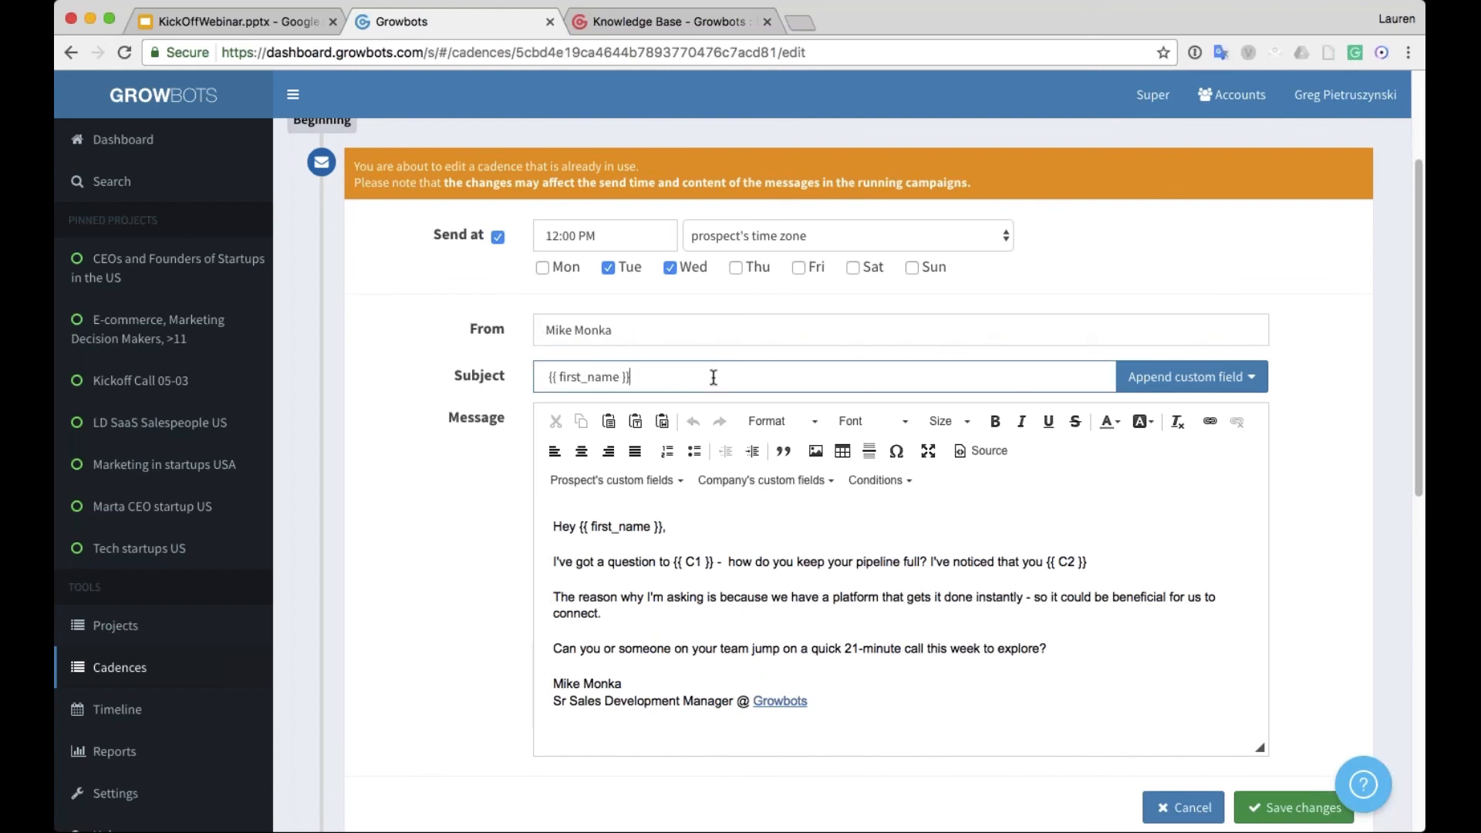
pyautogui.click(1265, 378)
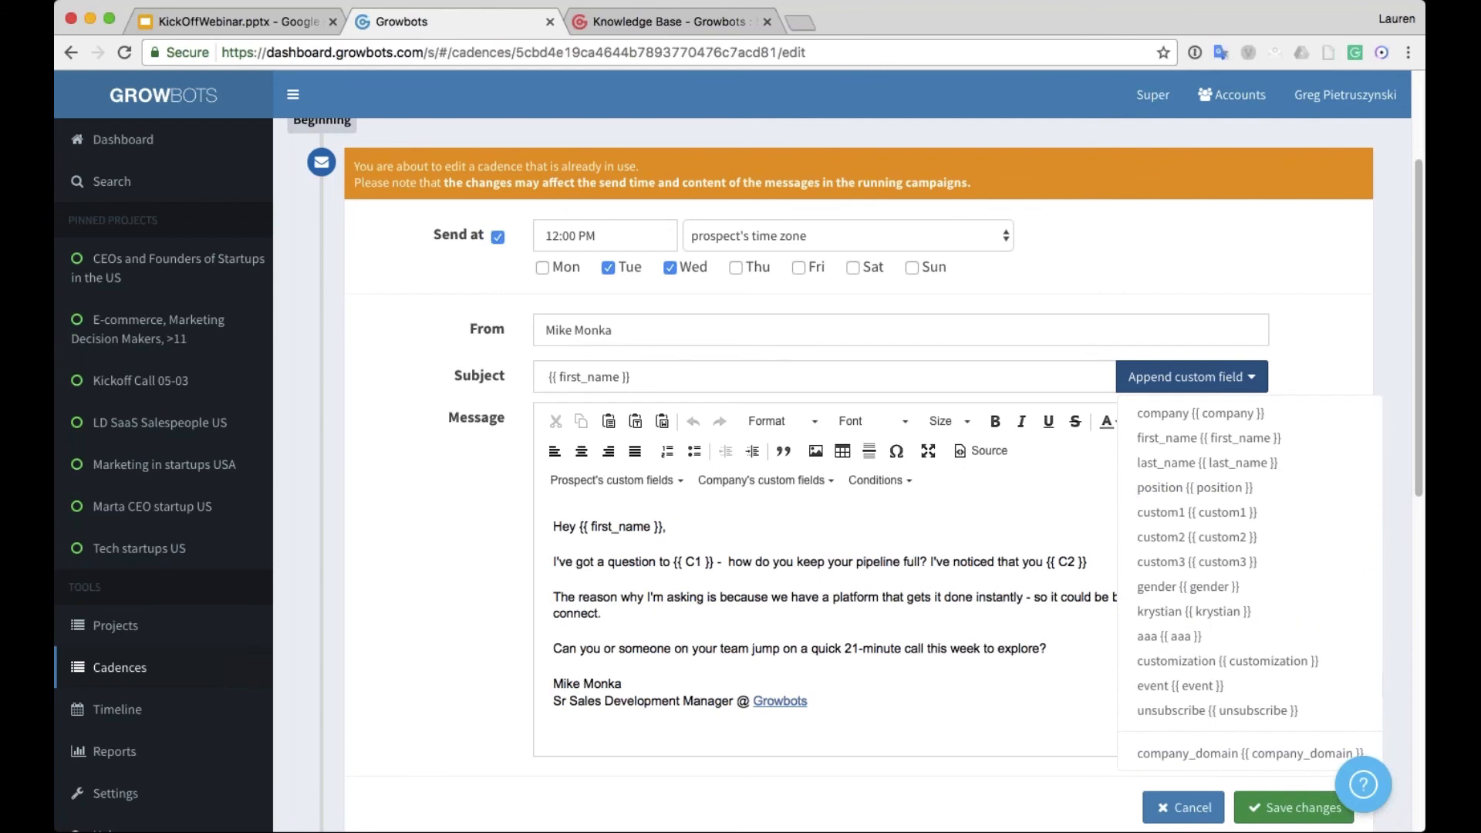
pyautogui.click(1046, 374)
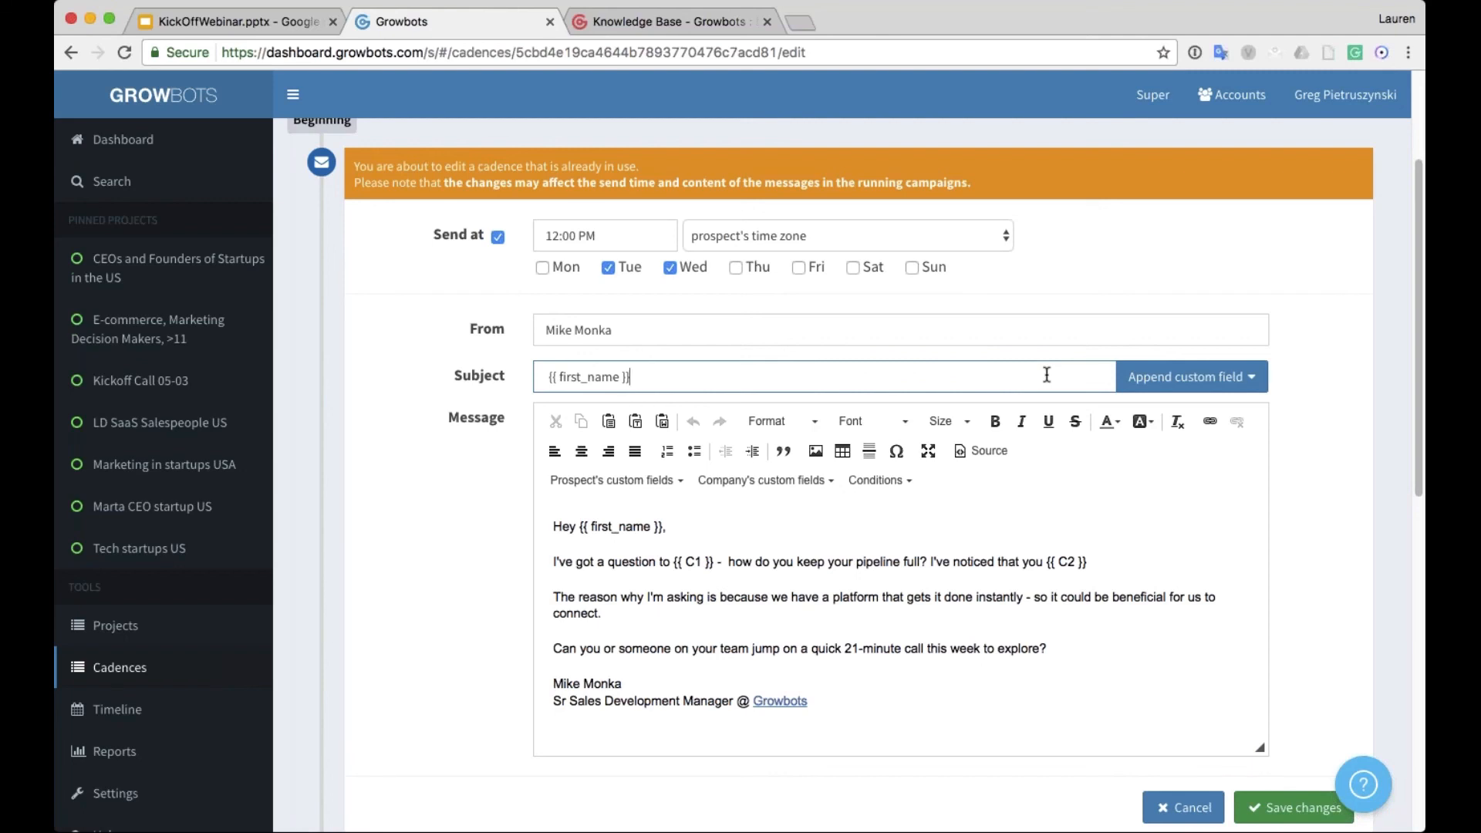
# - Read through the first message's body, from the first_name greeting past the C1 and C2 placeholders to the signature
pyautogui.click(1325, 481)
pyautogui.click(666, 527)
pyautogui.scroll(-1, 666, 527)
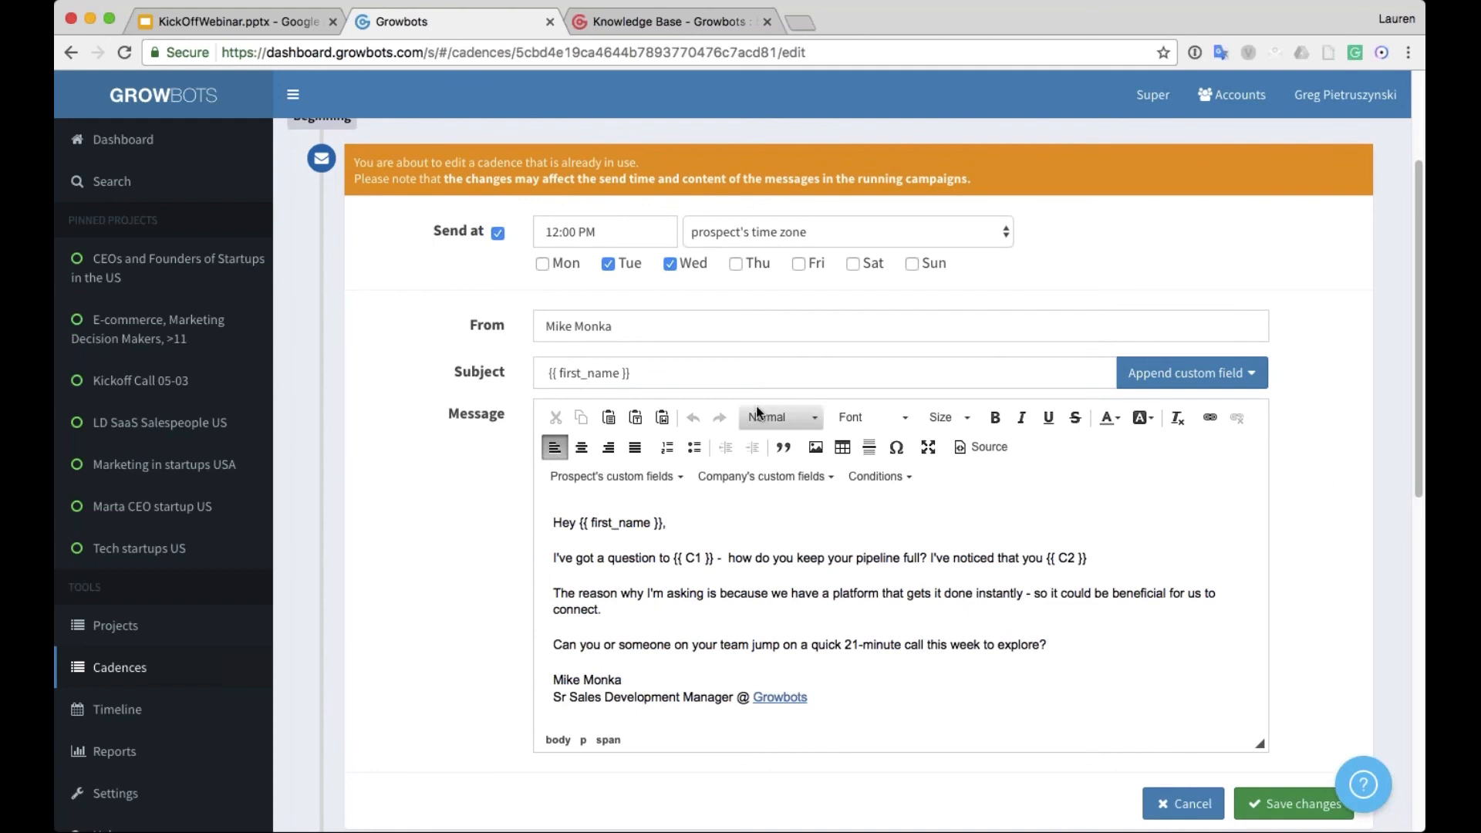
pyautogui.scroll(-1, 722, 431)
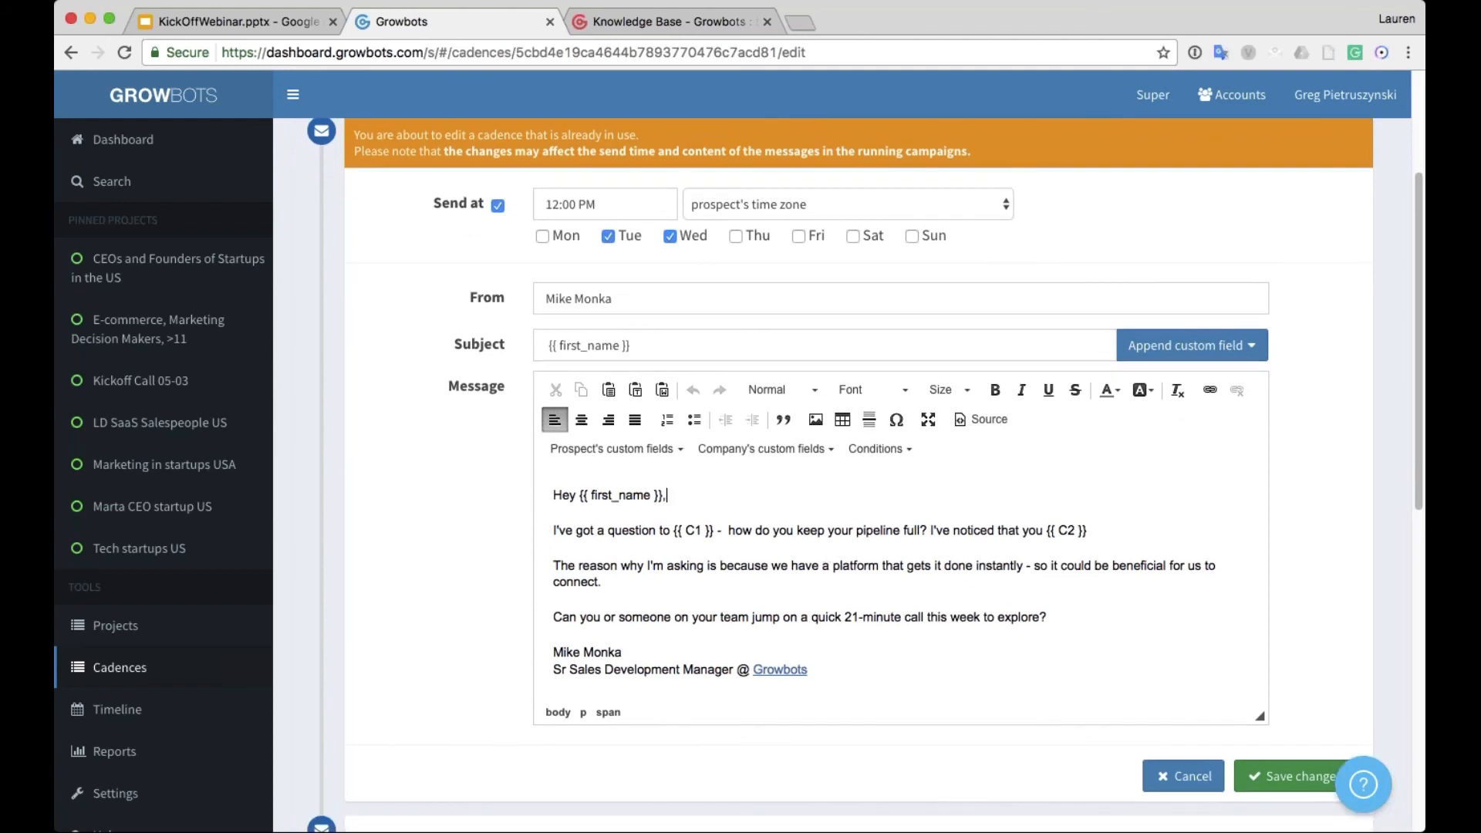
pyautogui.moveTo(553, 495); pyautogui.dragTo(747, 493)
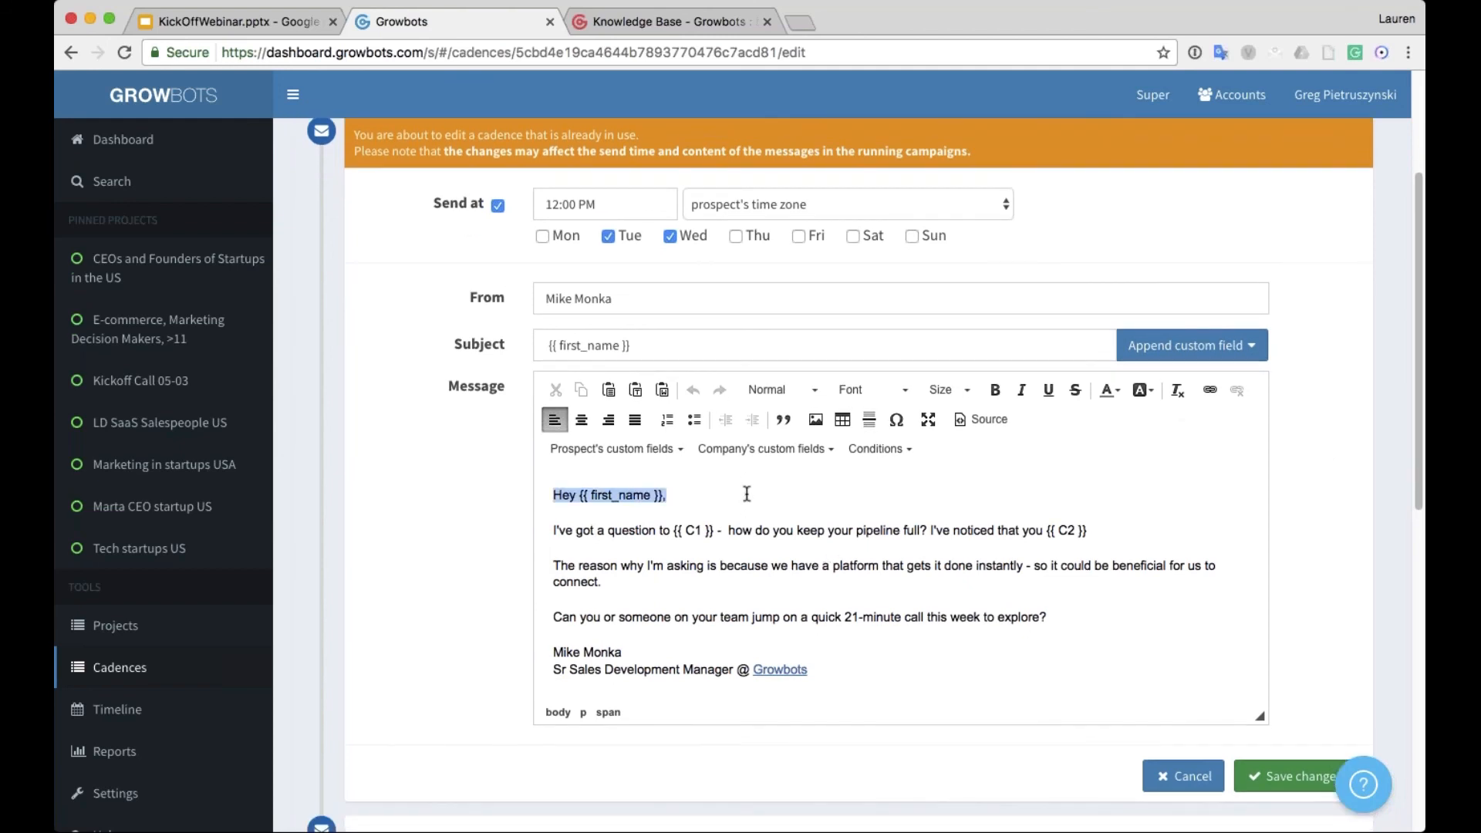
pyautogui.click(747, 493)
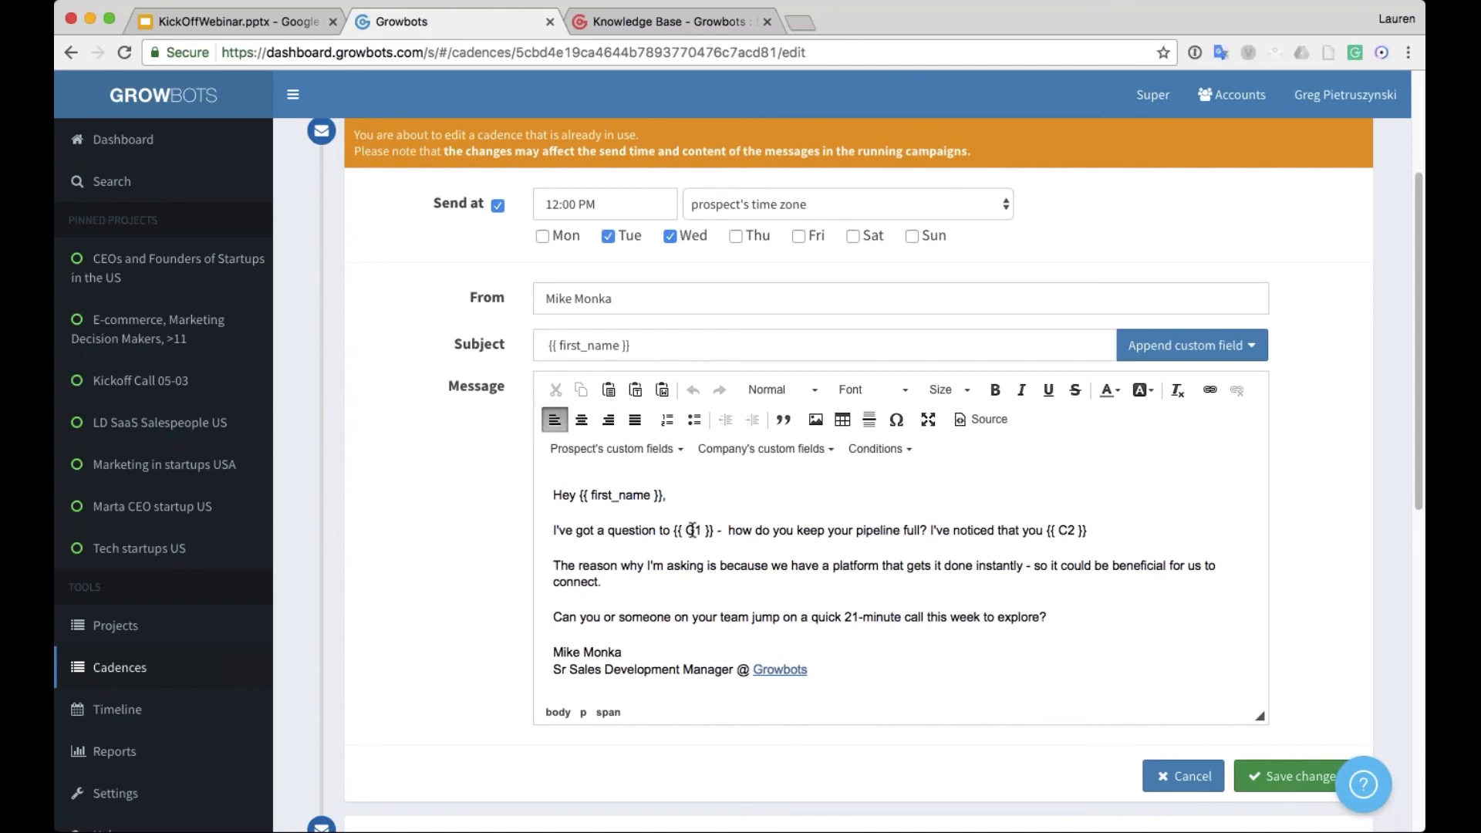
pyautogui.click(1180, 546)
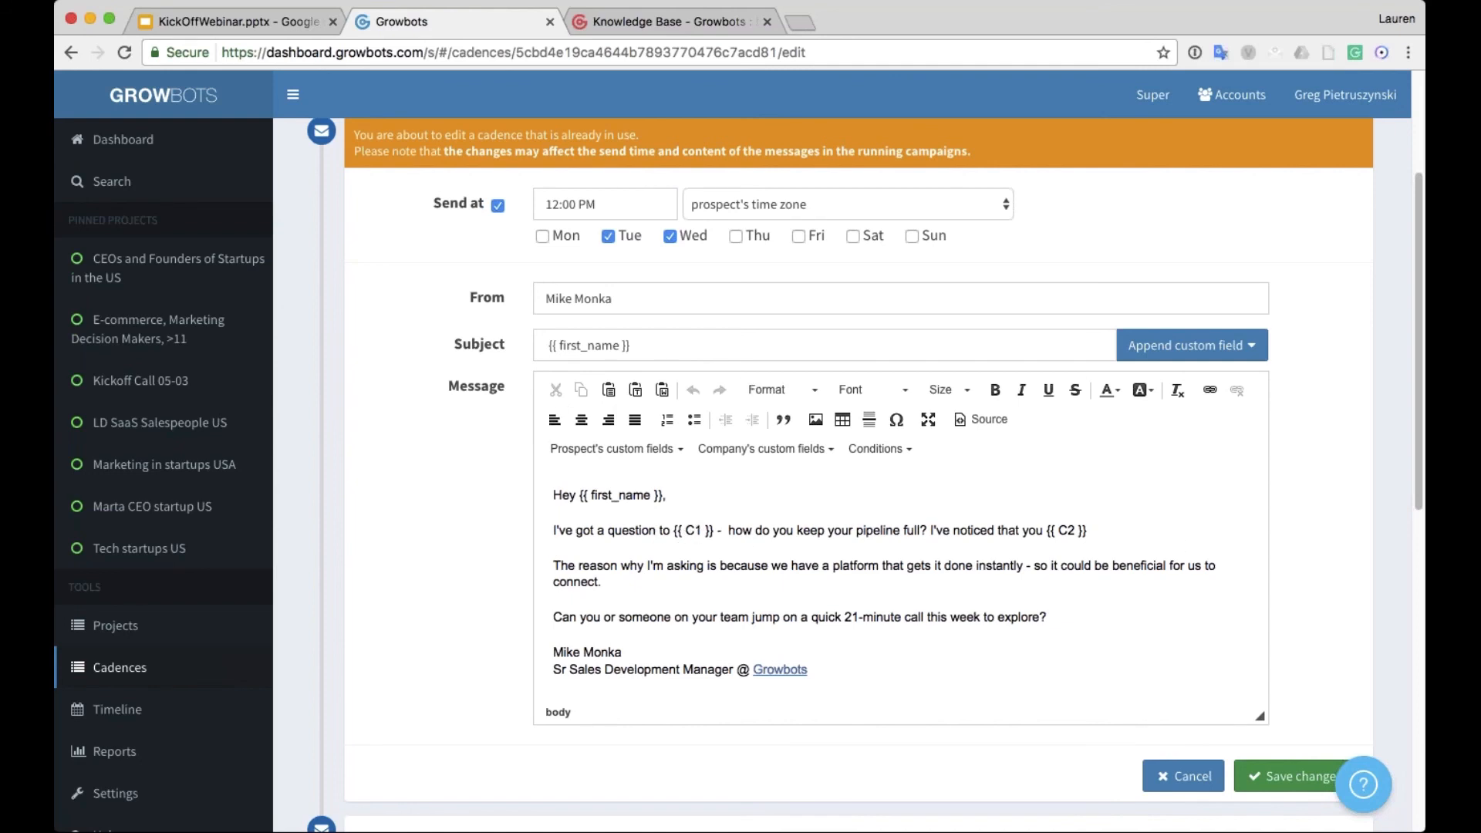
pyautogui.click(664, 531)
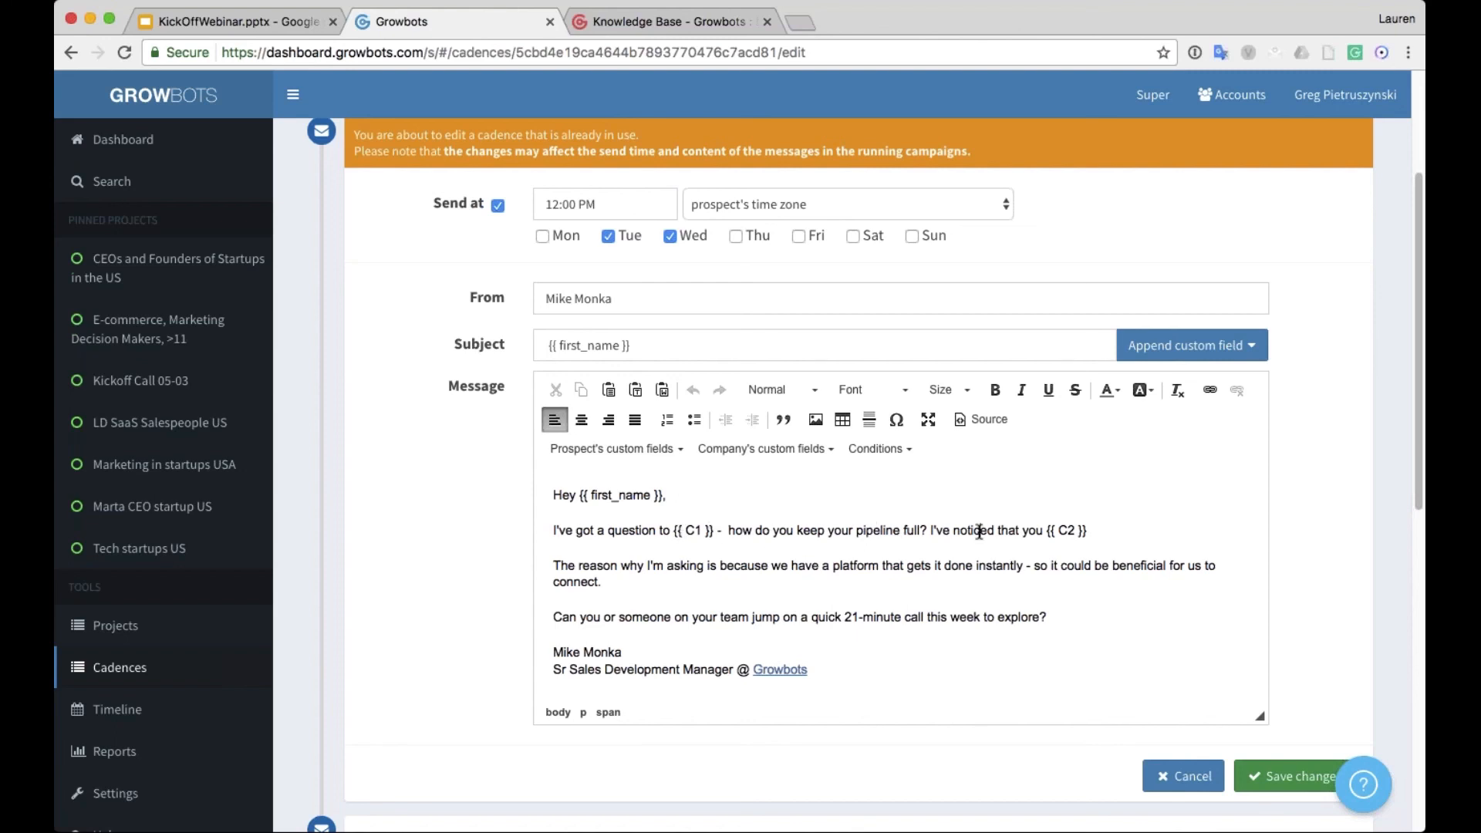
pyautogui.click(1130, 534)
pyautogui.click(1118, 555)
pyautogui.click(1117, 586)
pyautogui.click(1093, 615)
pyautogui.click(1076, 652)
pyautogui.click(872, 673)
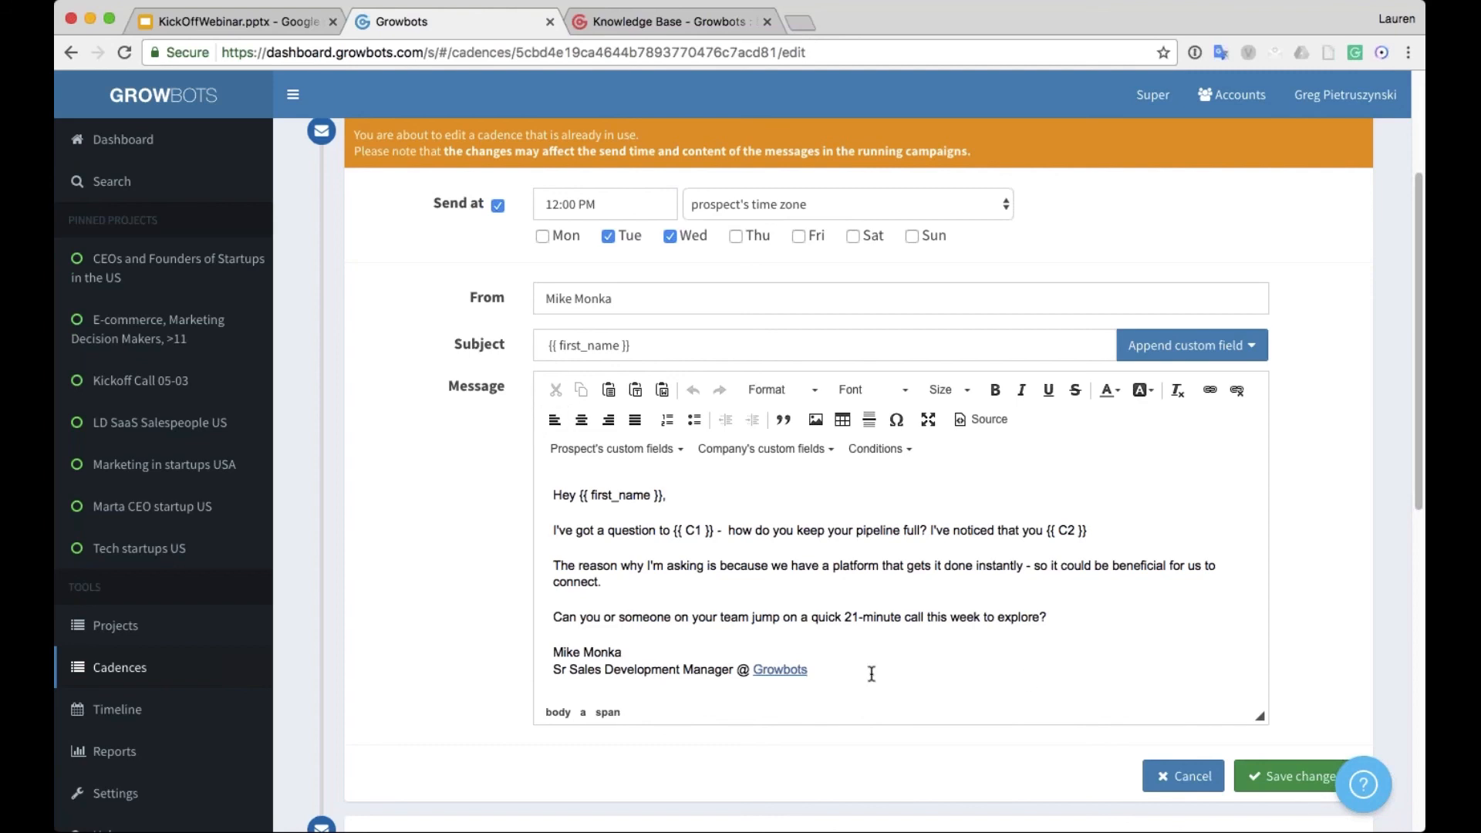
# - Check the prospect custom fields available for the message body and cancel editing the first message
pyautogui.click(640, 446)
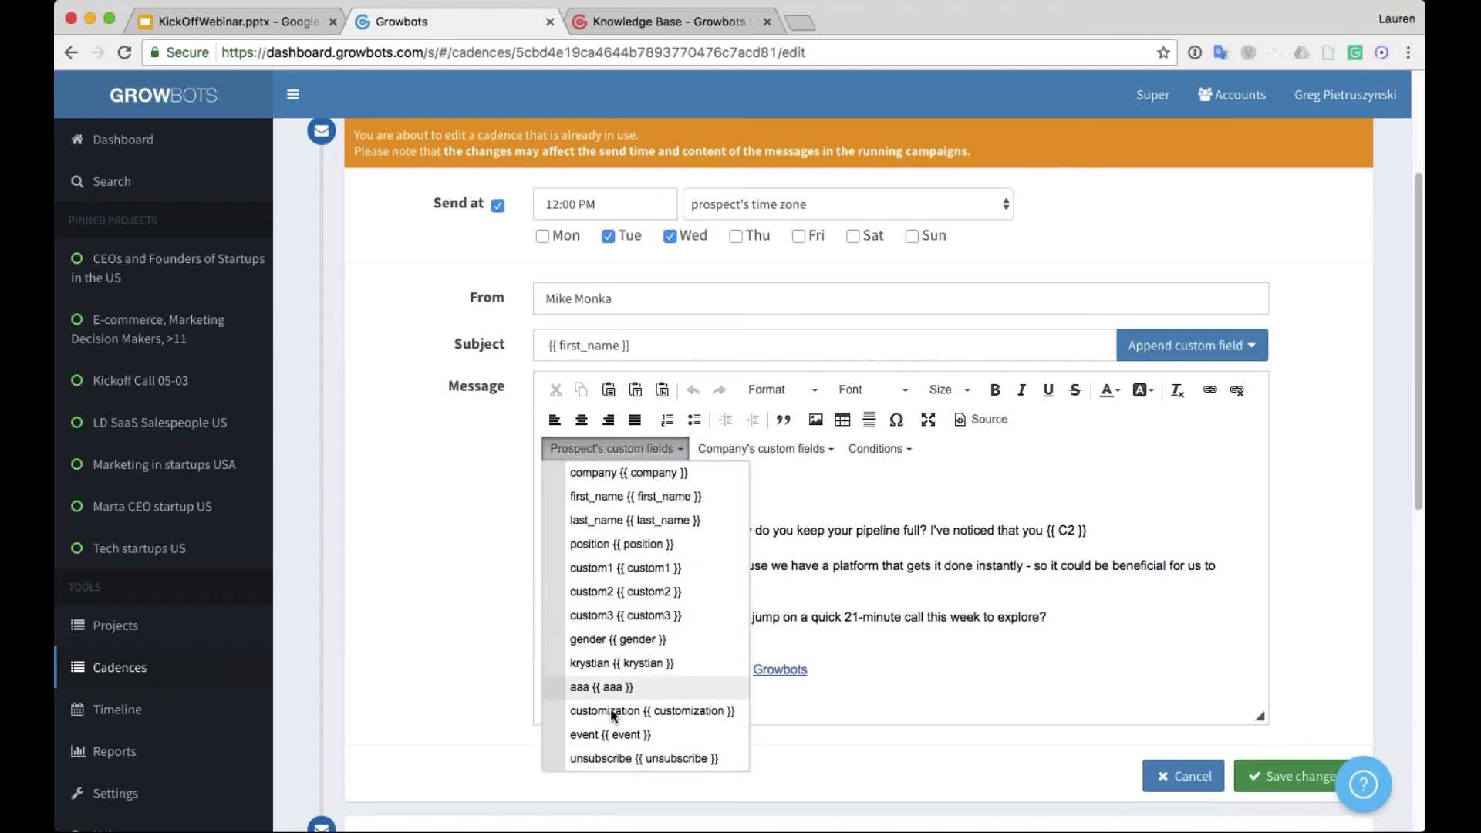
pyautogui.click(961, 666)
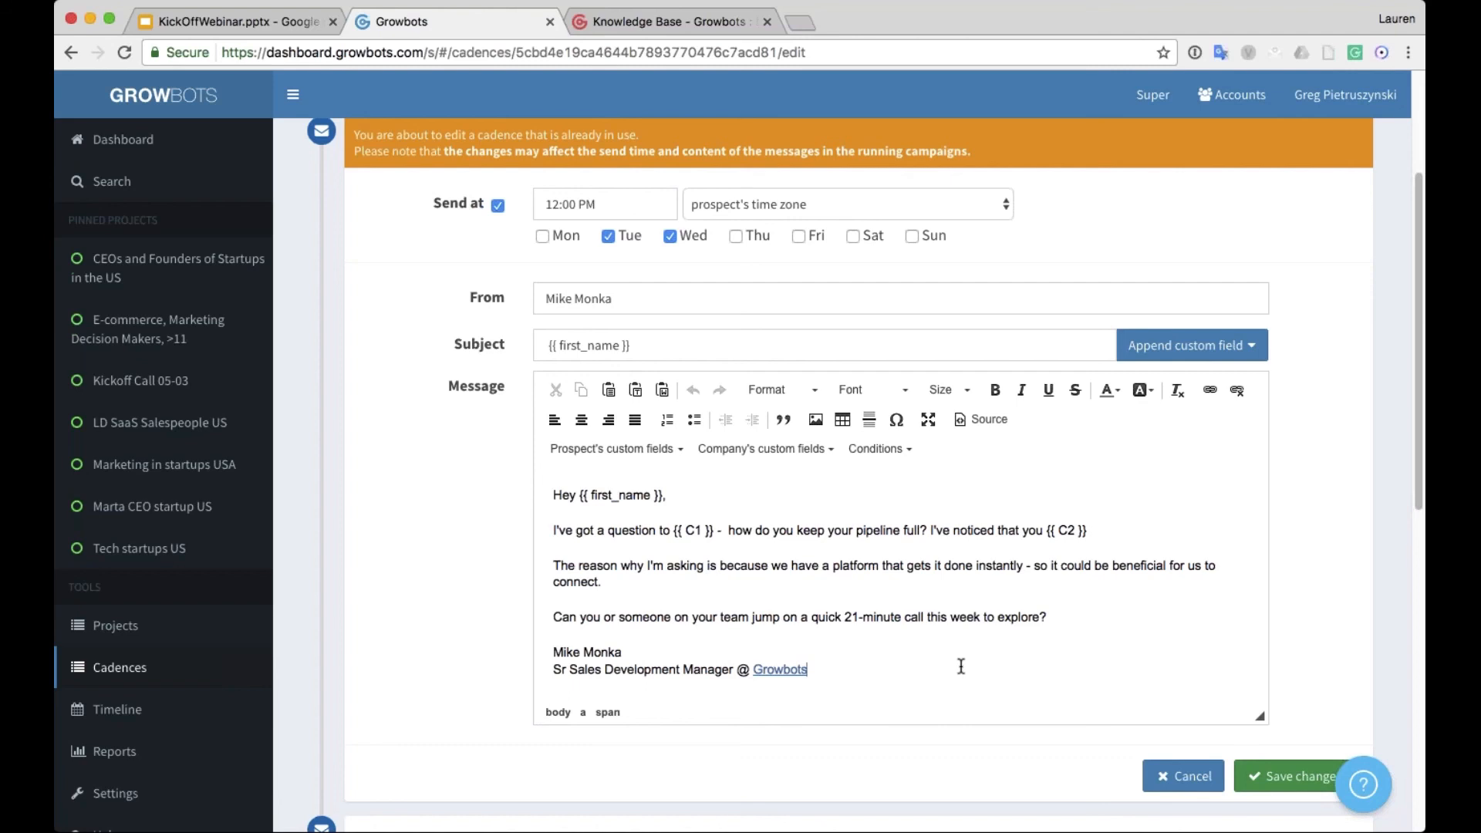
pyautogui.click(1018, 634)
pyautogui.click(983, 650)
pyautogui.click(979, 684)
pyautogui.click(1183, 776)
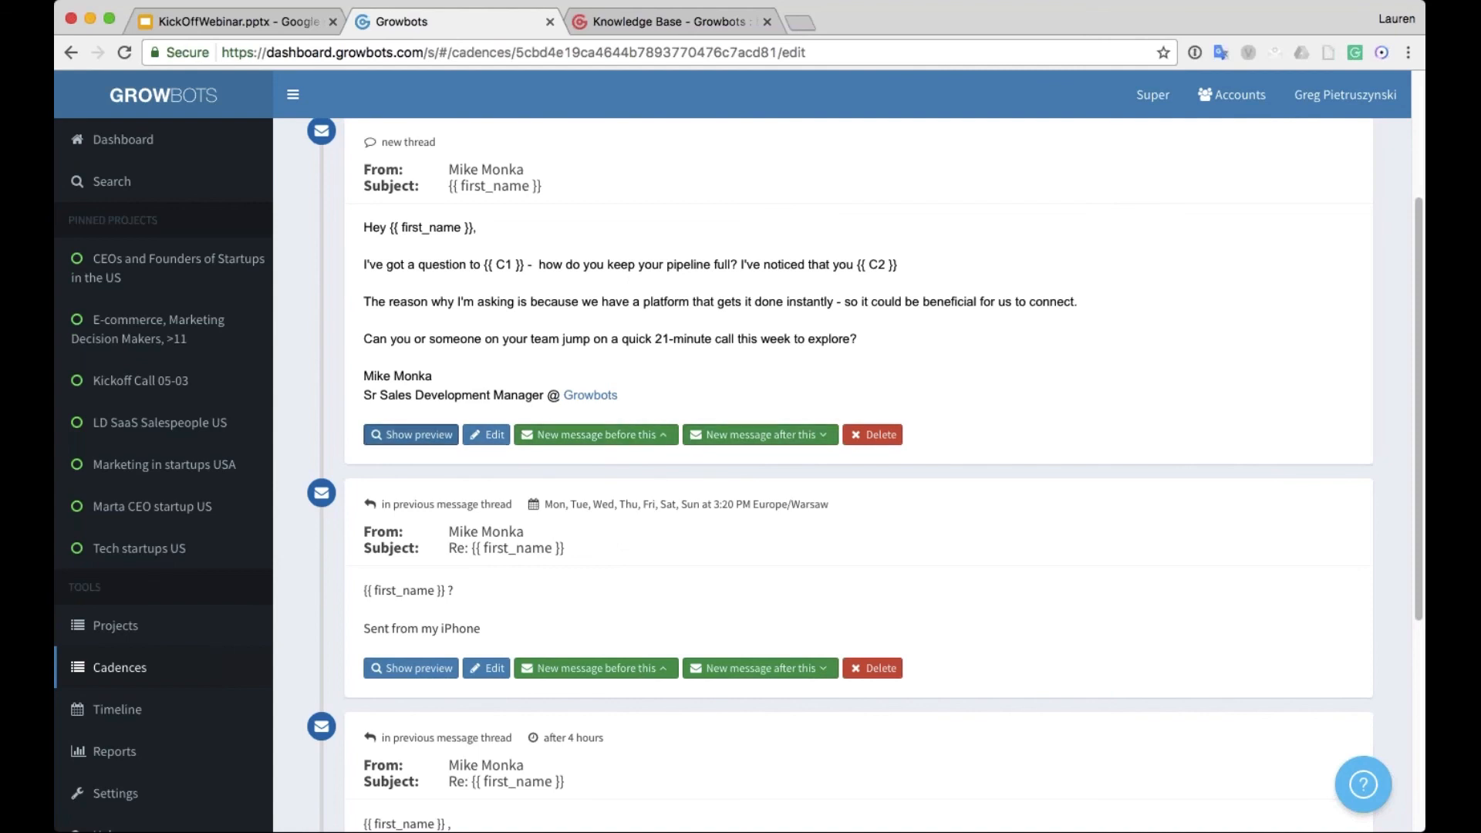
# - Preview the first message with sample prospect field values and return to the cadence
pyautogui.click(411, 435)
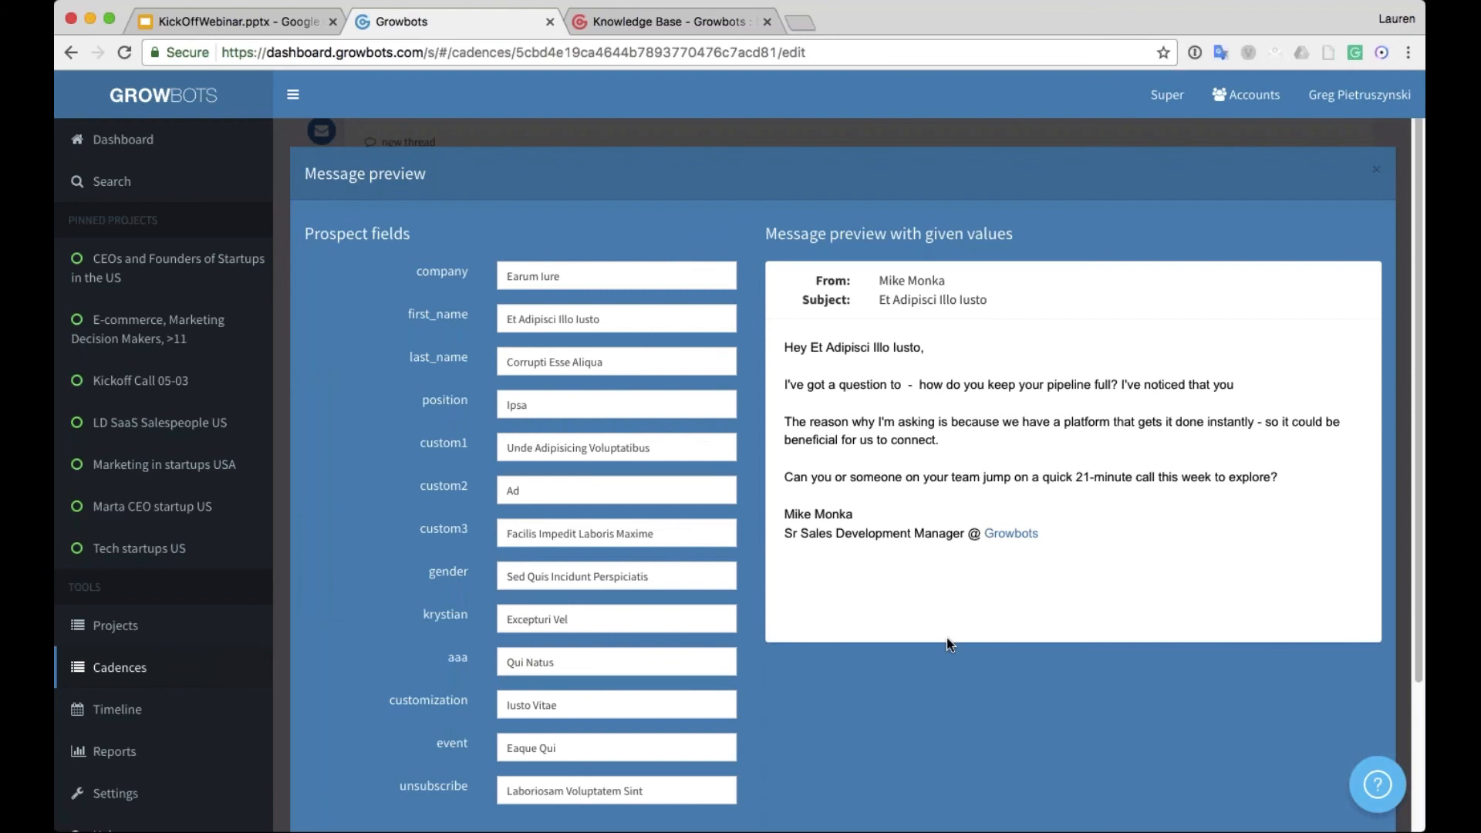
pyautogui.scroll(-3, 949, 644)
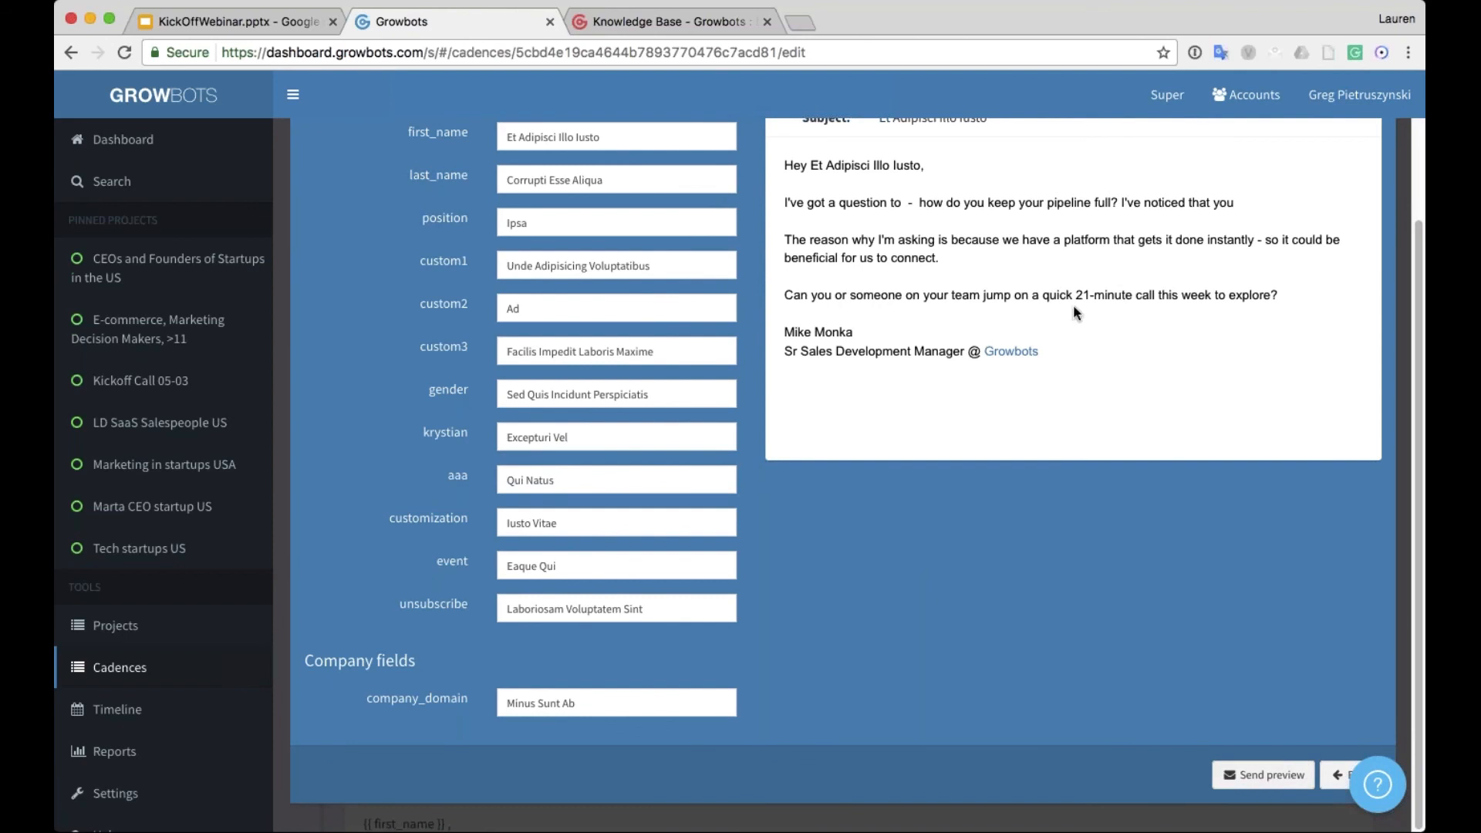
pyautogui.click(1328, 776)
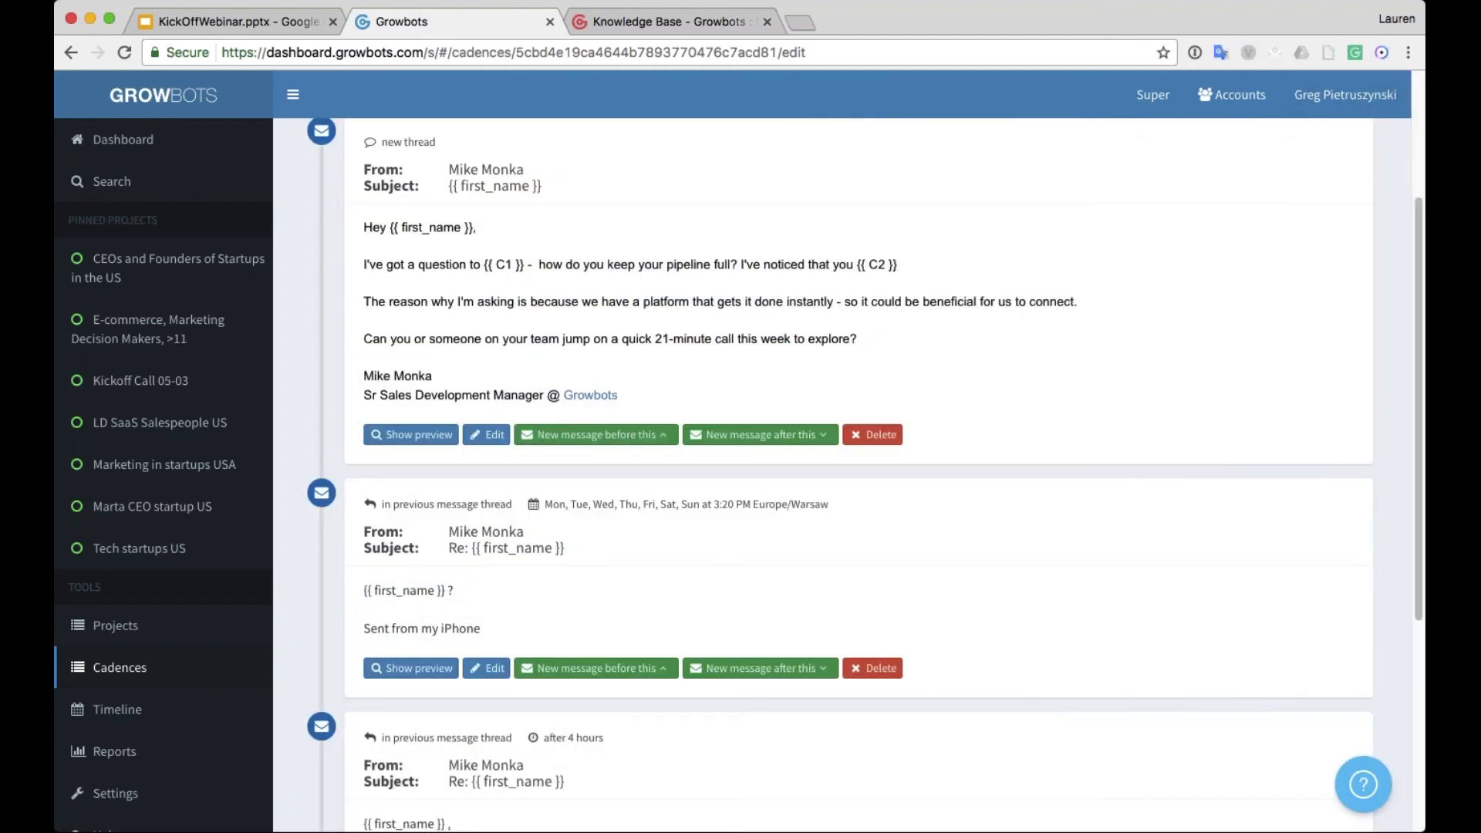
# - Review the follow-up messages, then edit the second message and enable its Send after delay
pyautogui.scroll(-3, 529, 526)
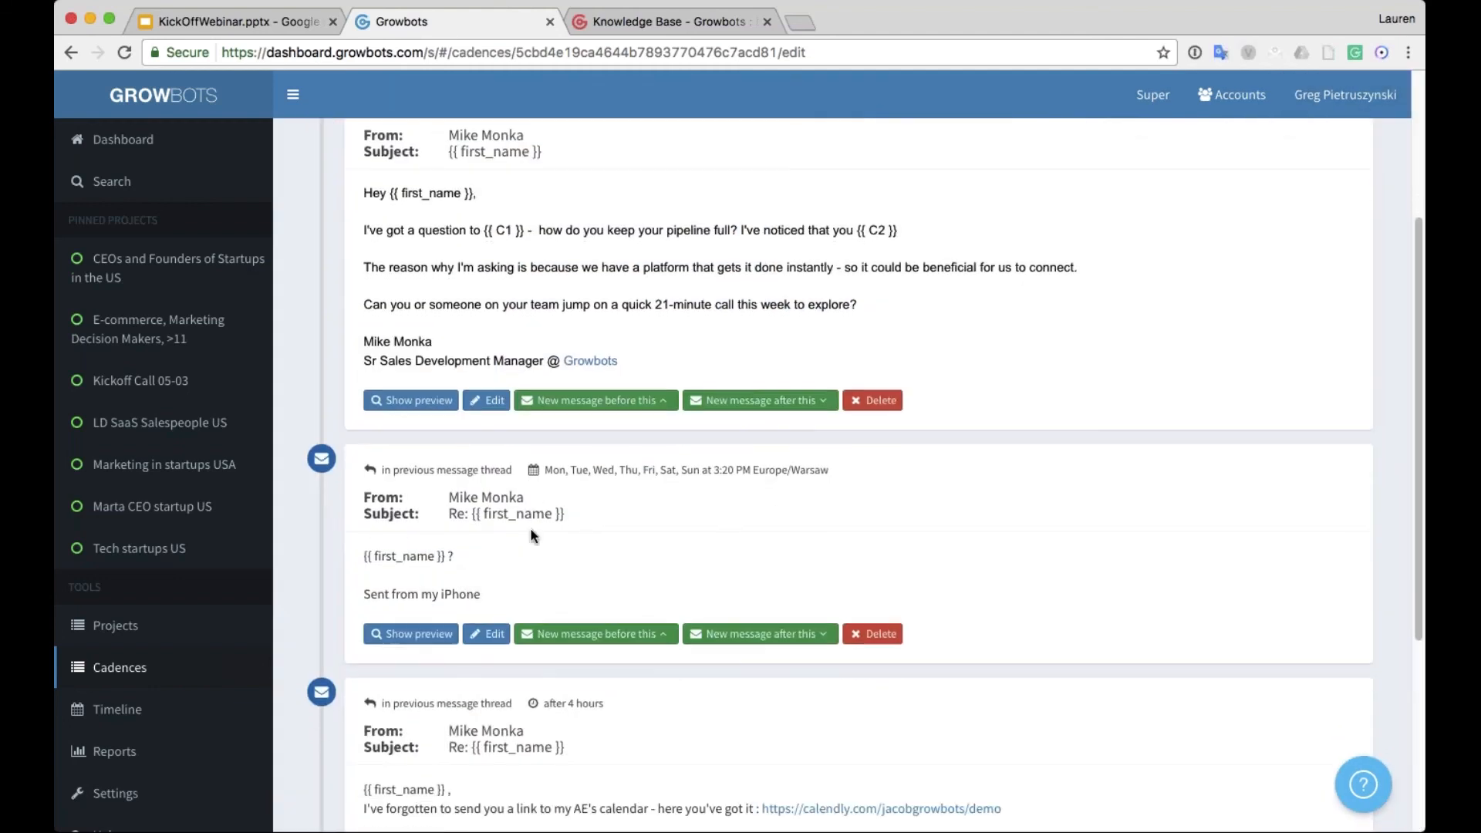
pyautogui.scroll(-3, 1182, 542)
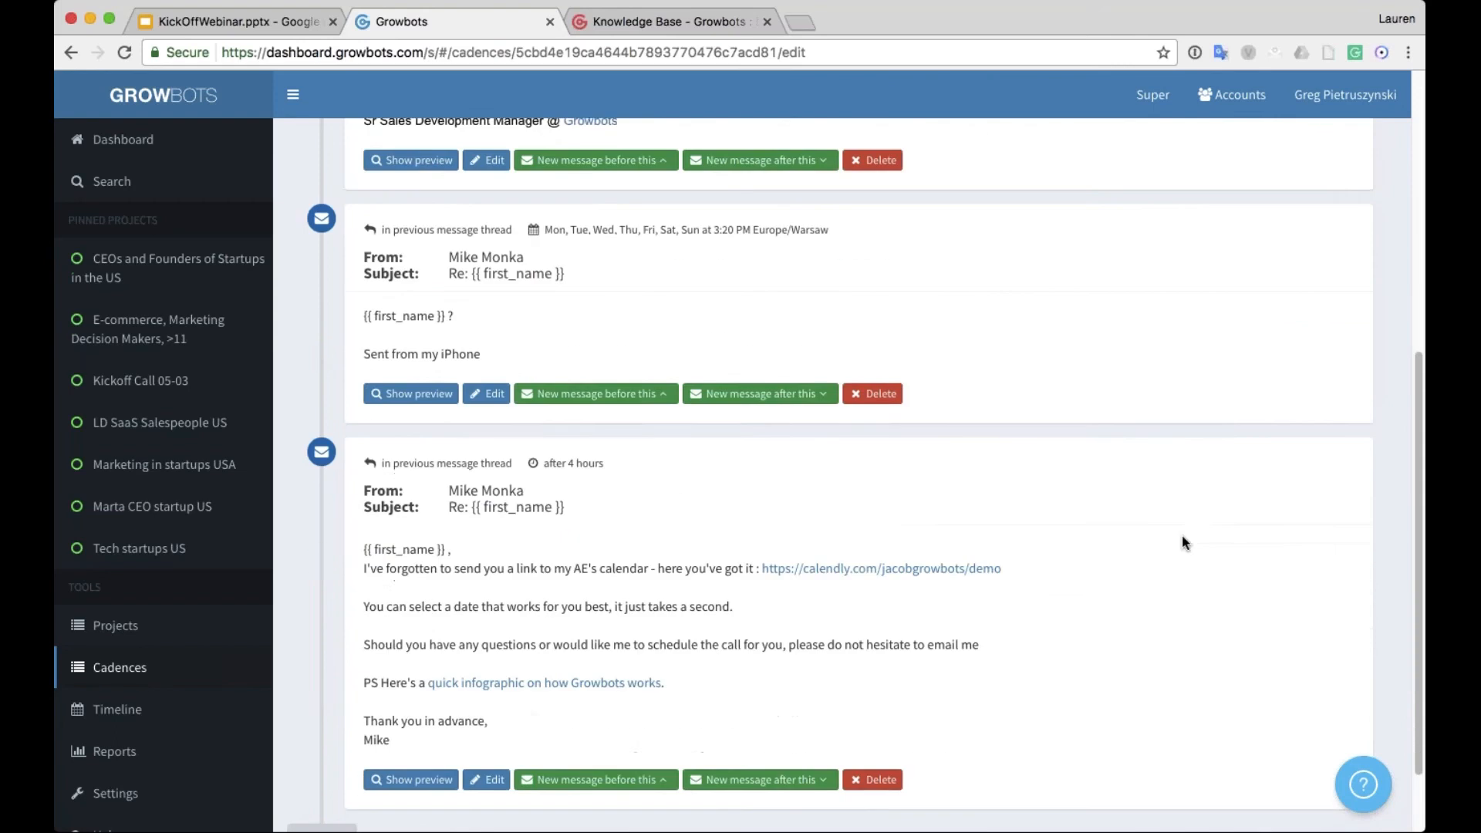
pyautogui.scroll(-2, 975, 720)
pyautogui.scroll(8, 993, 715)
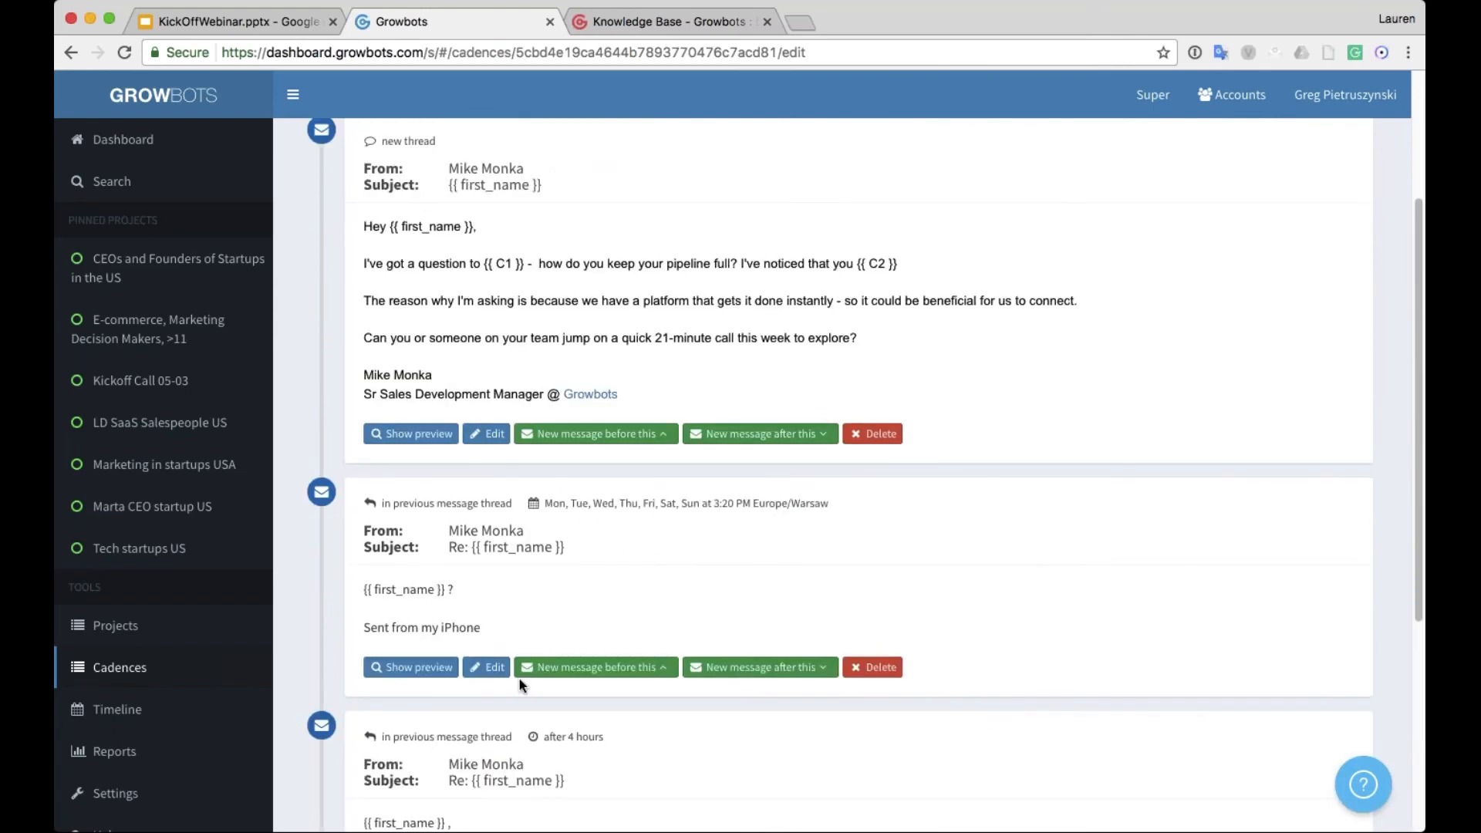
pyautogui.click(492, 668)
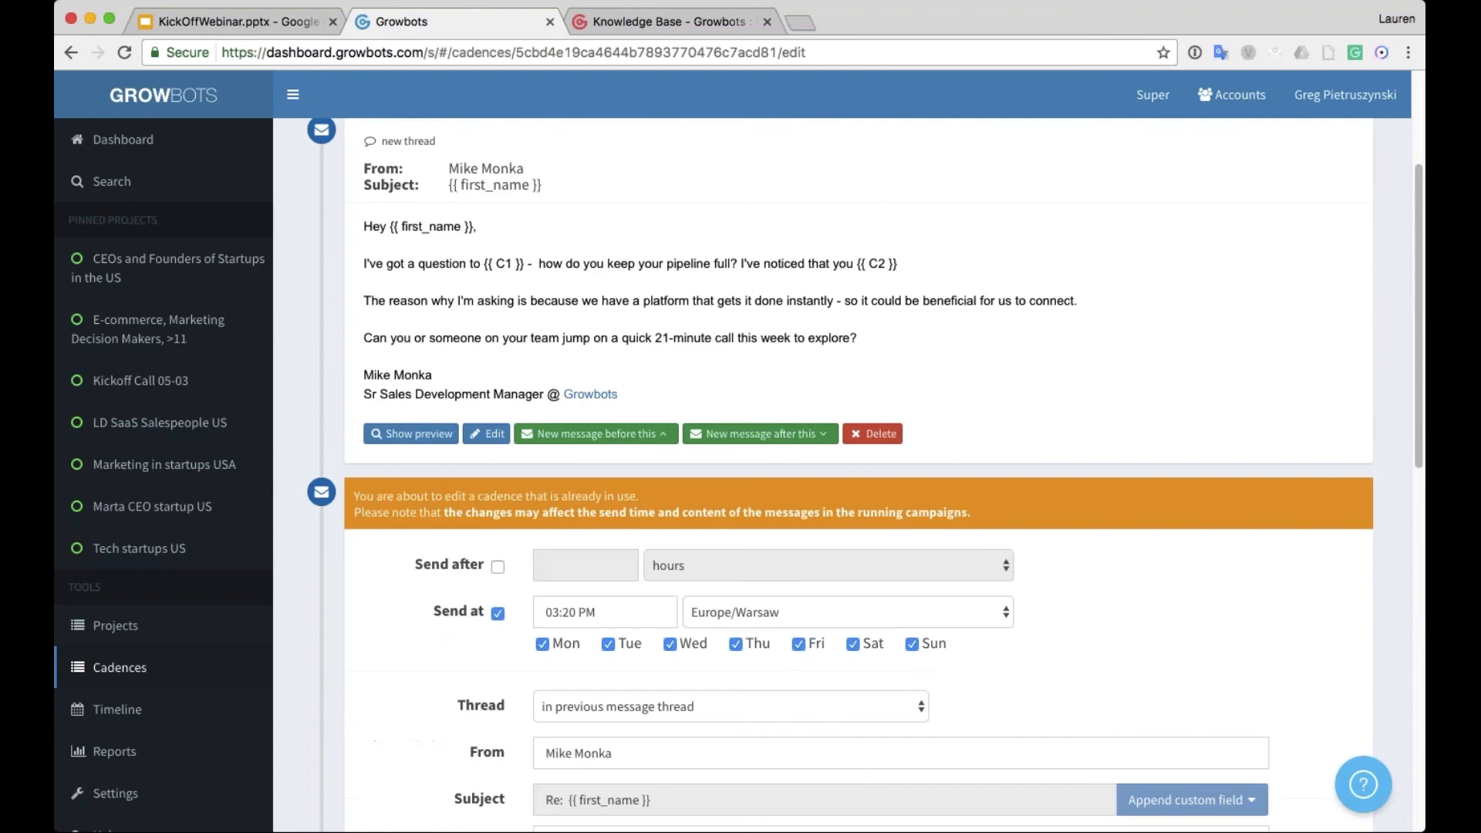
pyautogui.scroll(-2, 440, 640)
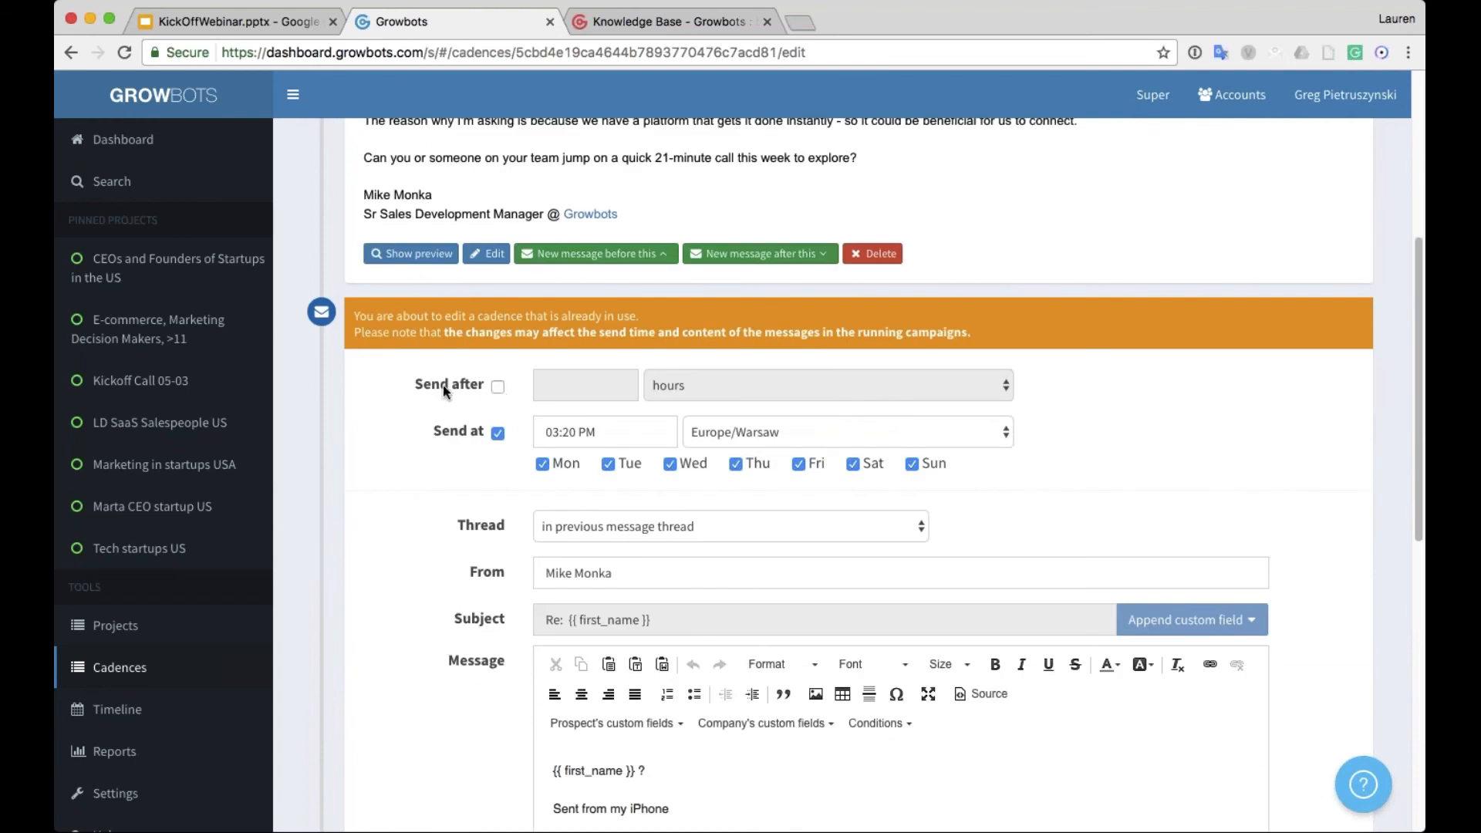
pyautogui.click(497, 387)
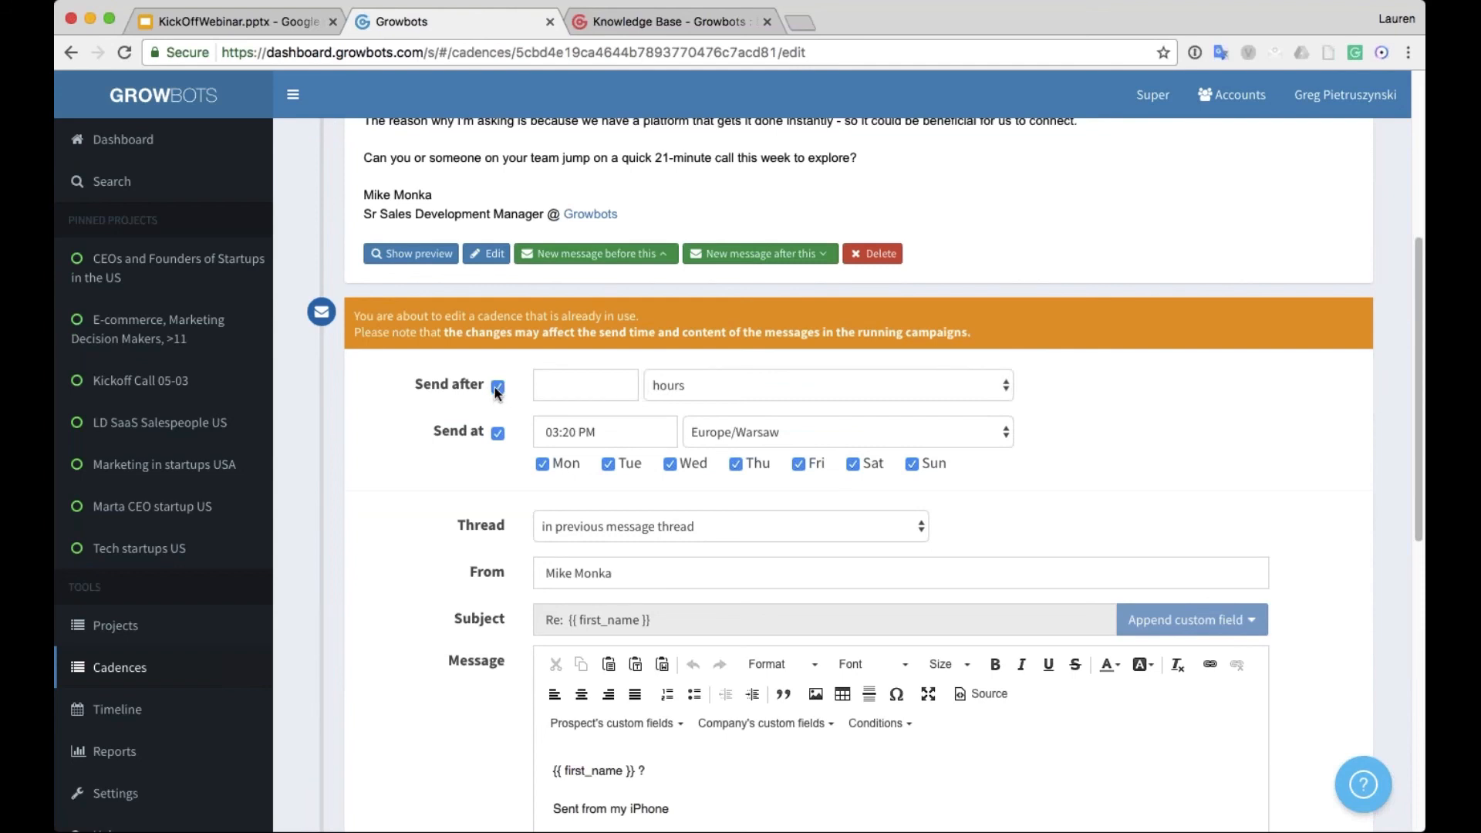
# - Set the second message's Send after delay to 4 days, keeping its send time and Europe/Warsaw time zone
pyautogui.scroll(2, 498, 391)
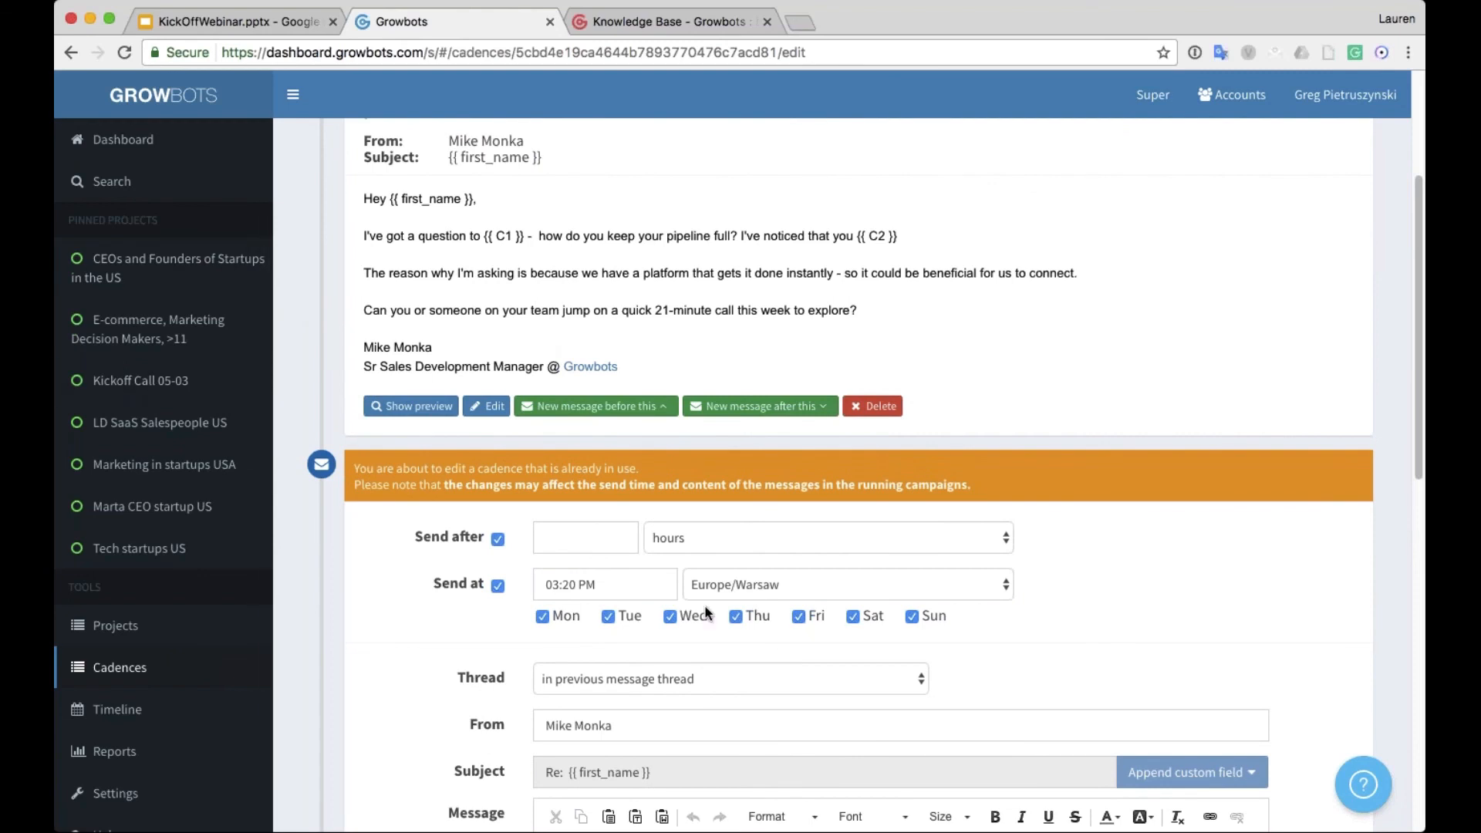
pyautogui.scroll(-3, 428, 644)
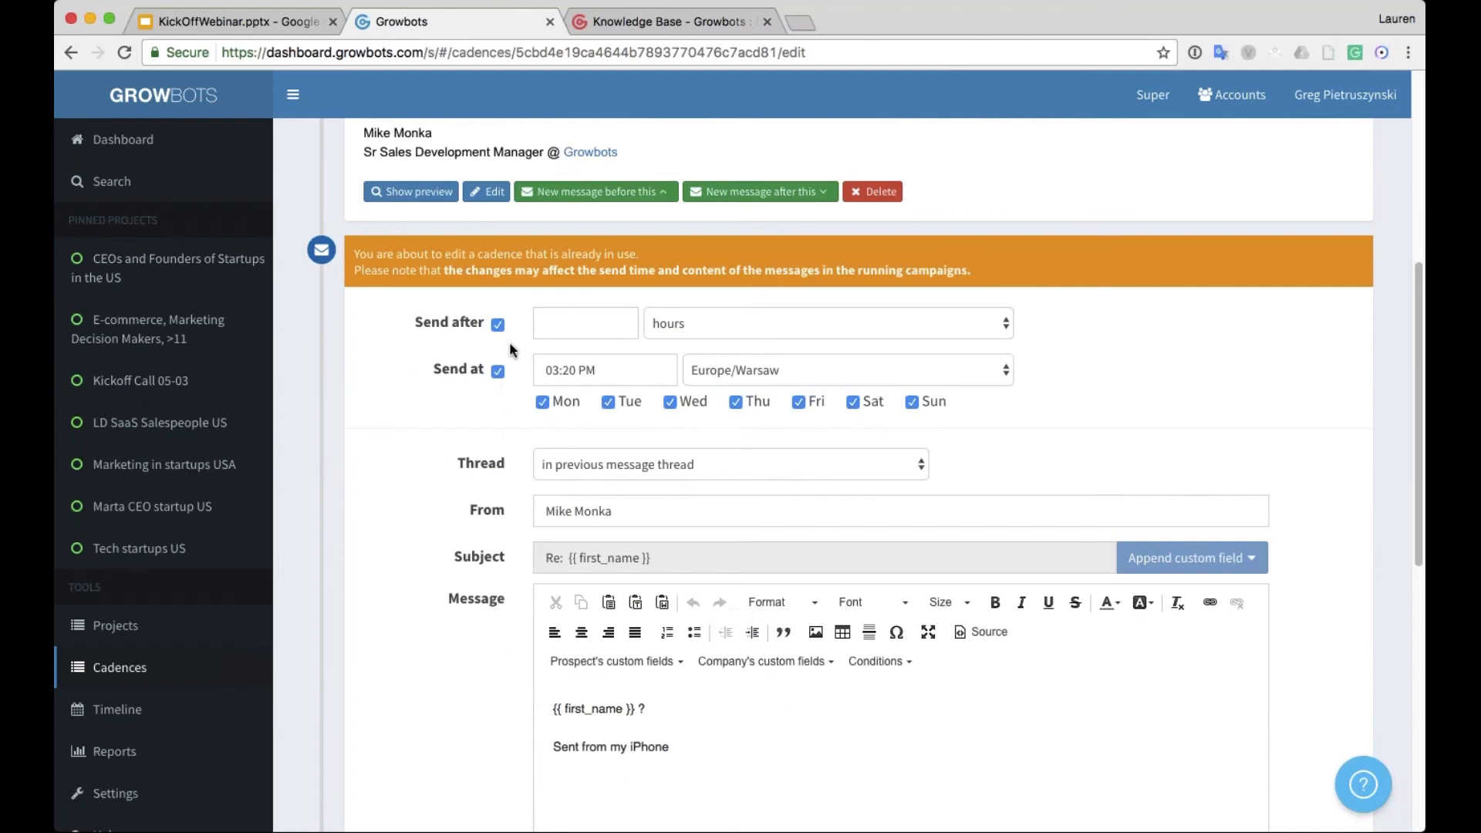
pyautogui.click(563, 324)
pyautogui.write('4')
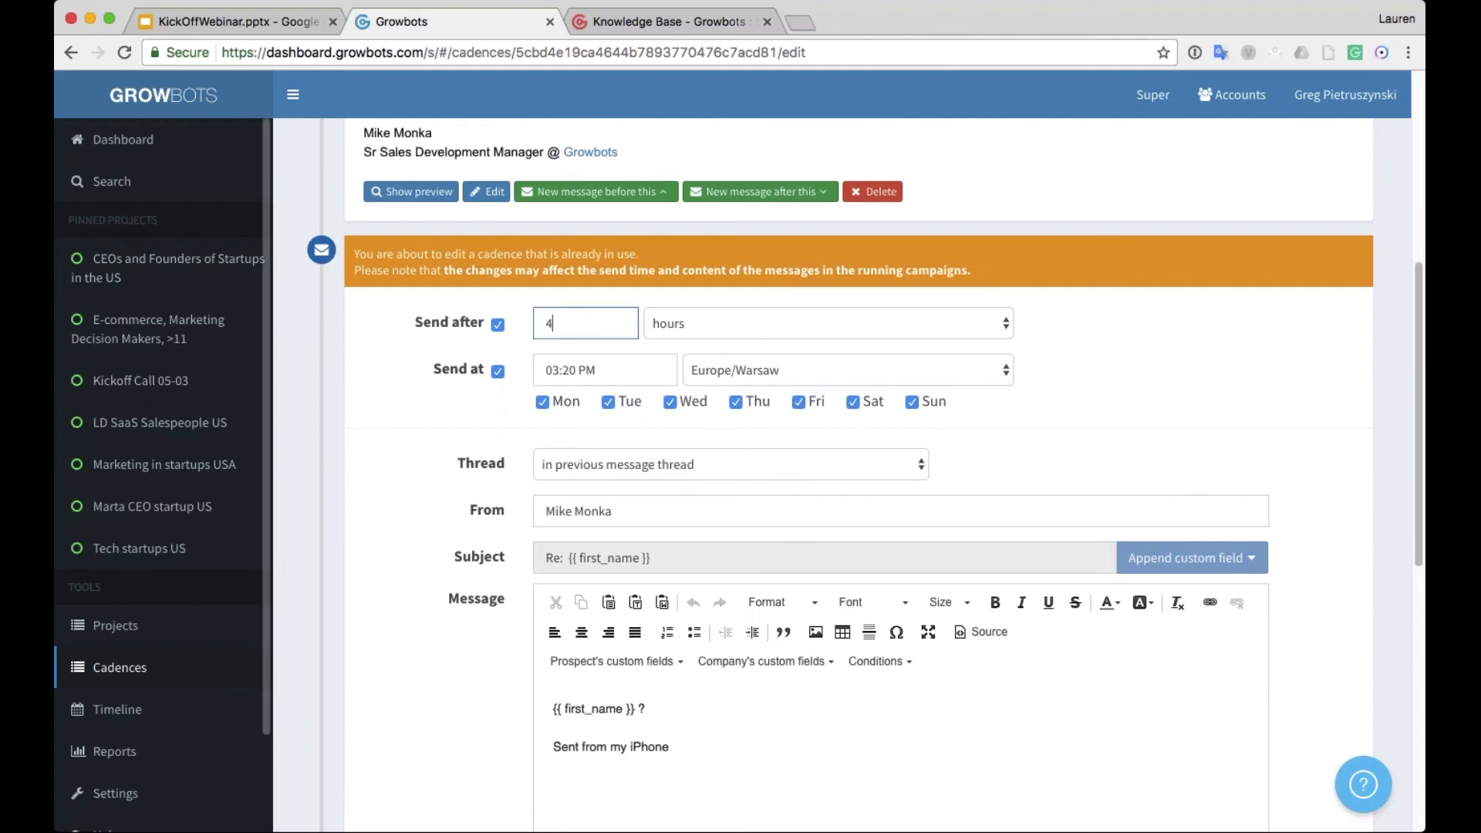
pyautogui.press('Tab')
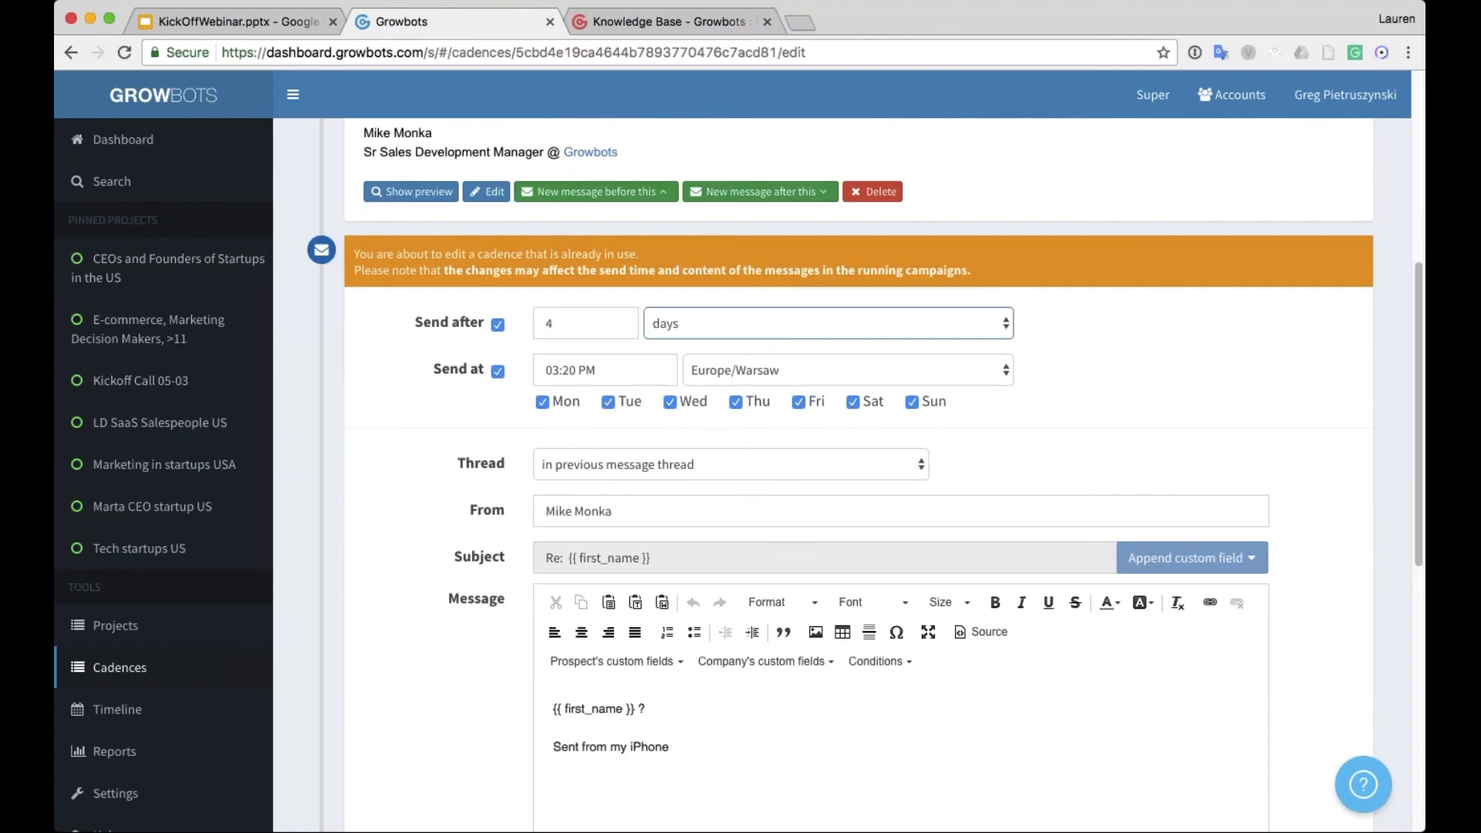
pyautogui.press('Tab')
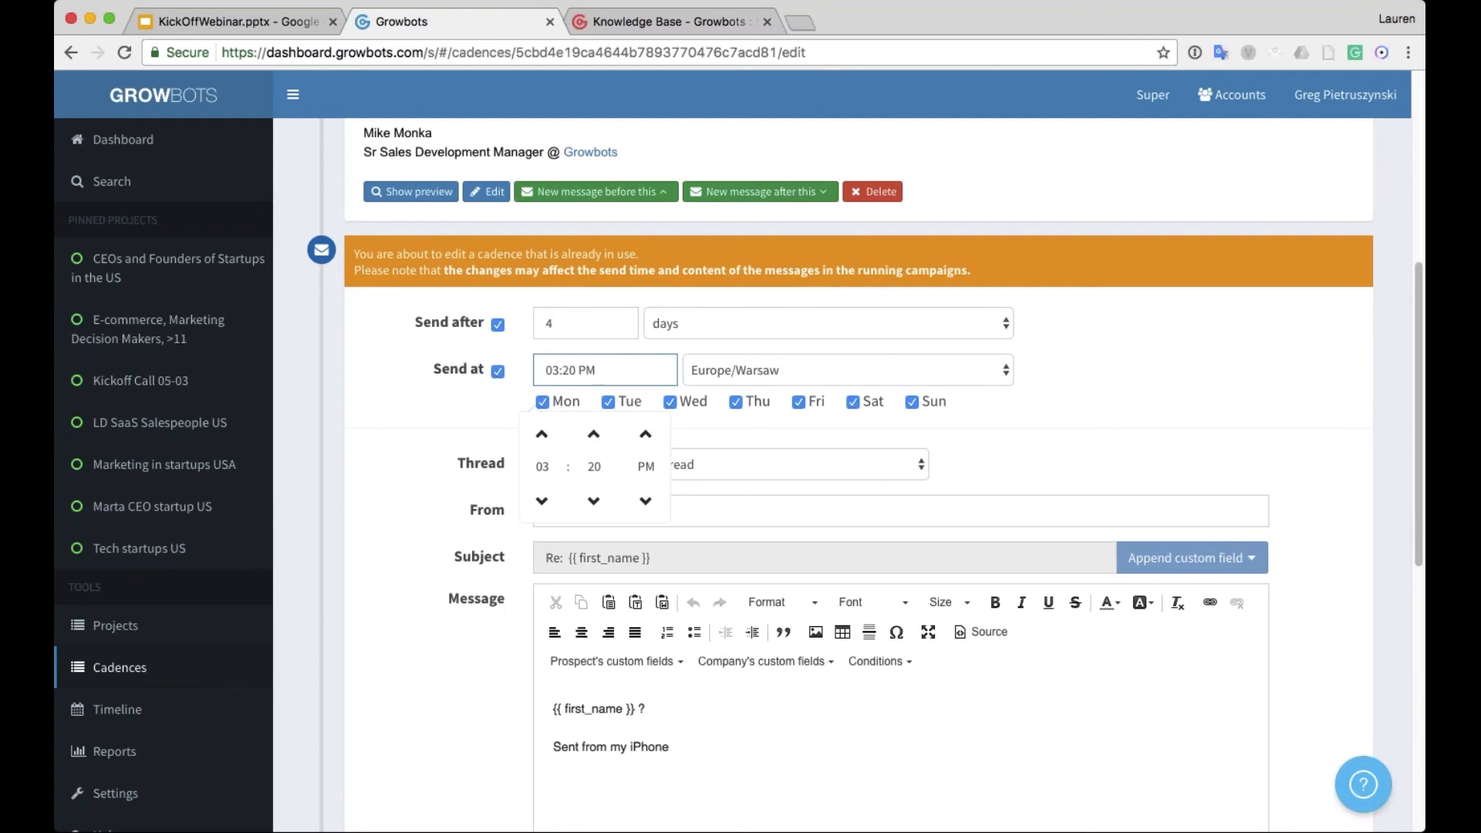
pyautogui.press('Tab')
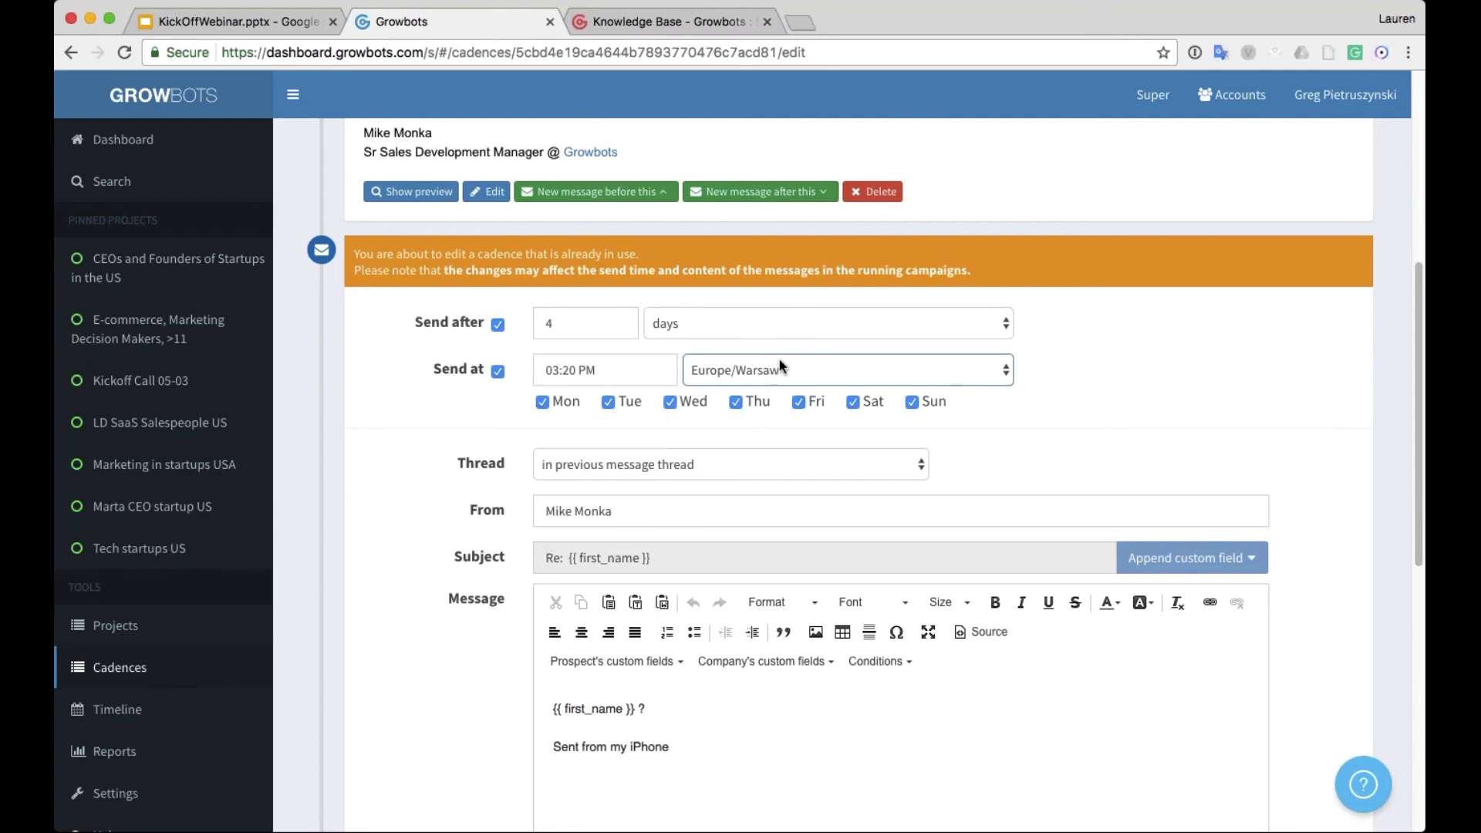
pyautogui.click(938, 423)
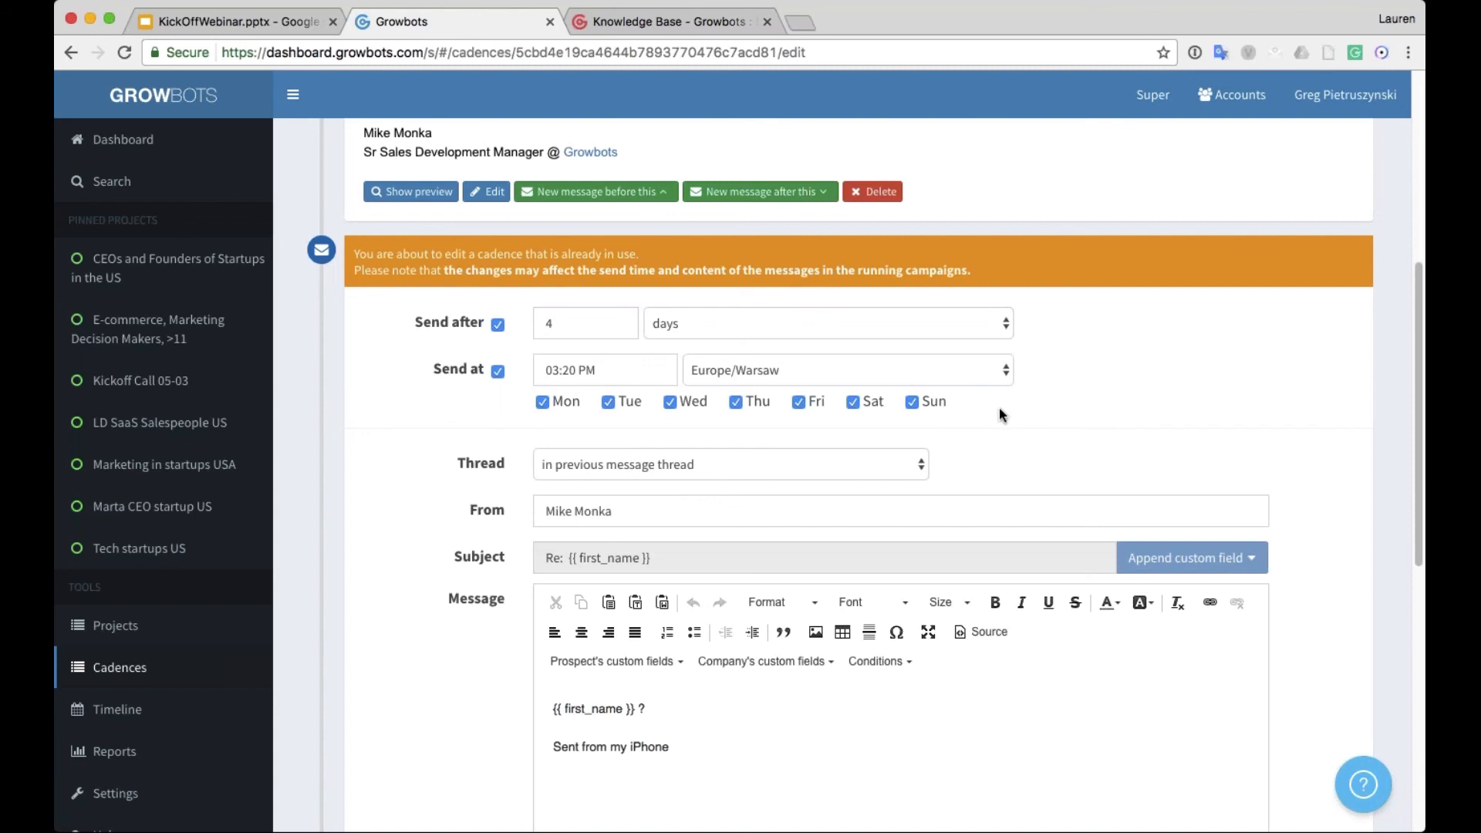
# - Change the second message's Send after delay to 2 days
pyautogui.scroll(5, 374, 442)
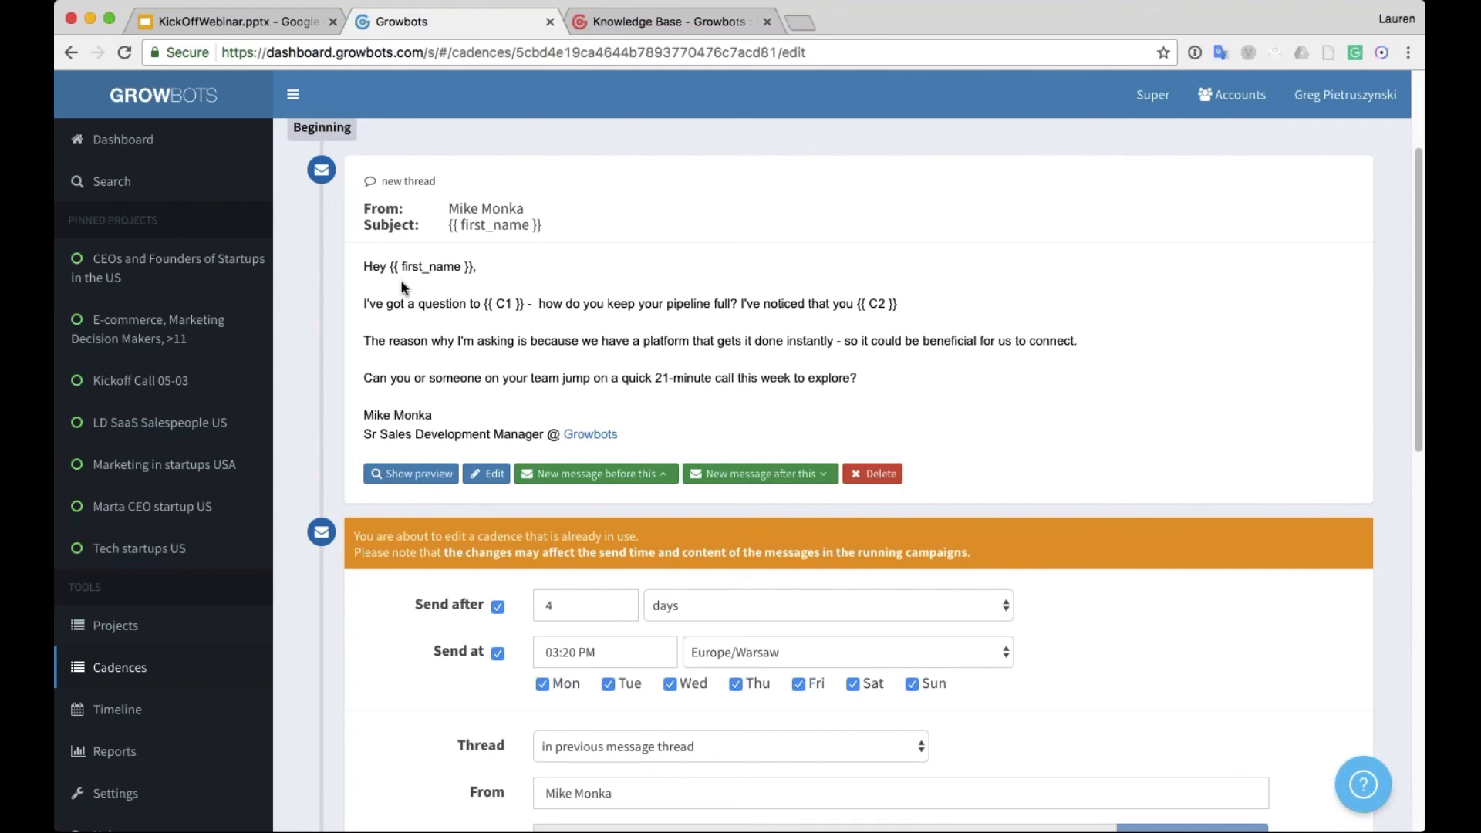
pyautogui.scroll(-5, 400, 280)
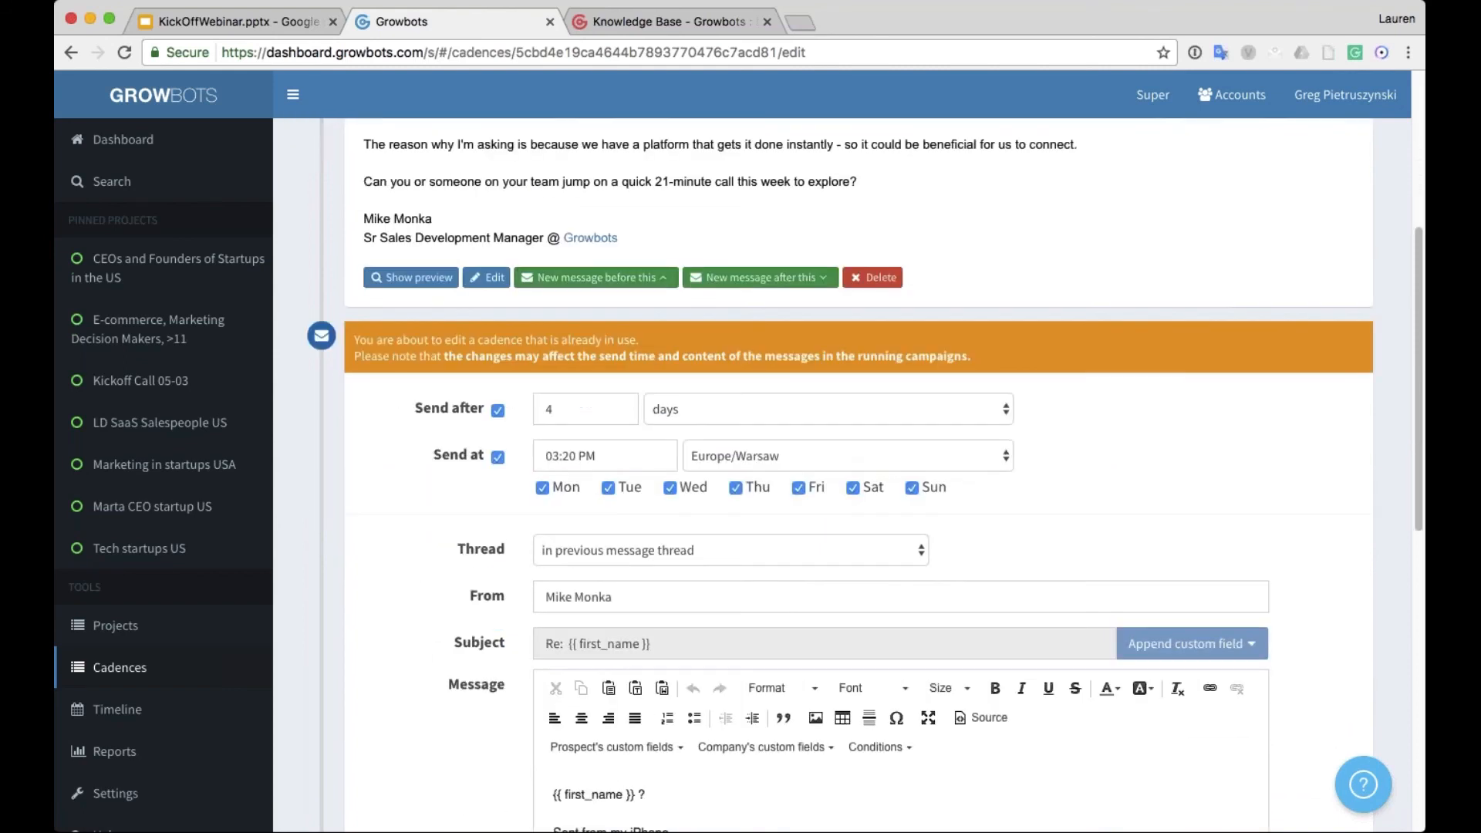
pyautogui.click(586, 409)
pyautogui.doubleClick(586, 409)
pyautogui.press('BackSpace')
pyautogui.write('2')
pyautogui.click(605, 456)
pyautogui.click(525, 461)
# - Check the second message's thread setting and cancel editing to discard its changes
pyautogui.scroll(-5, 381, 510)
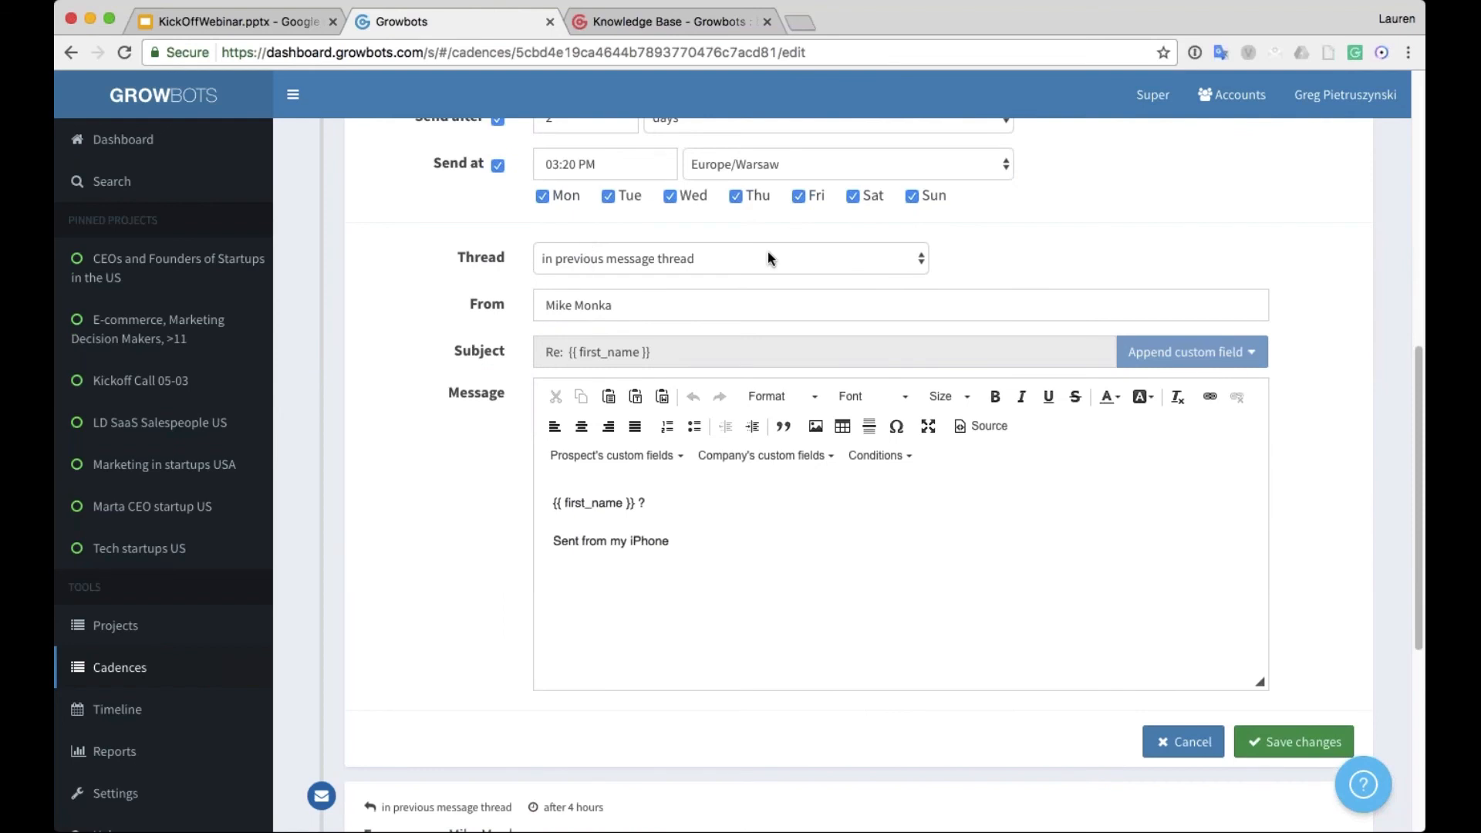
pyautogui.click(743, 261)
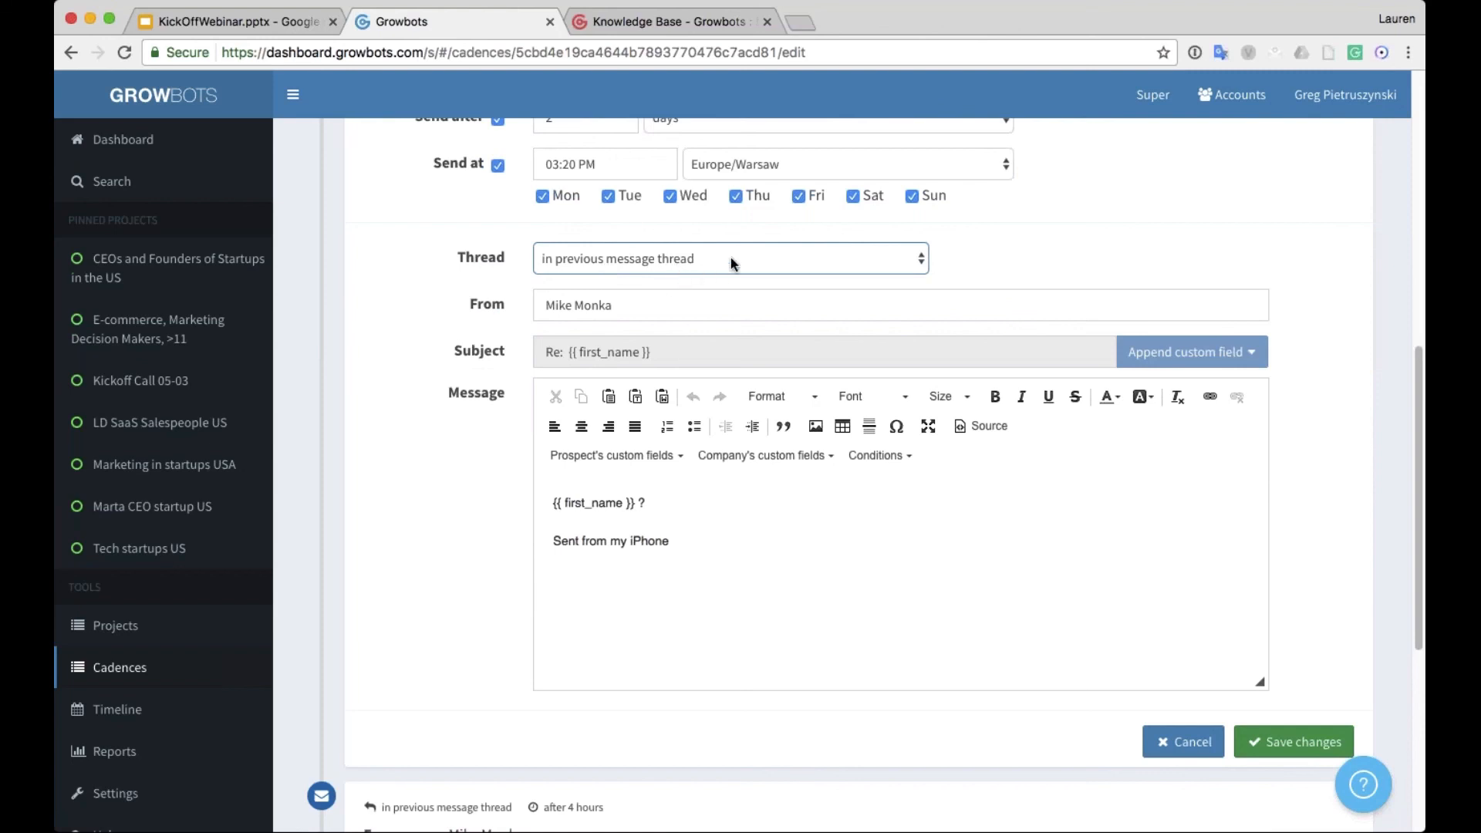
pyautogui.click(1164, 742)
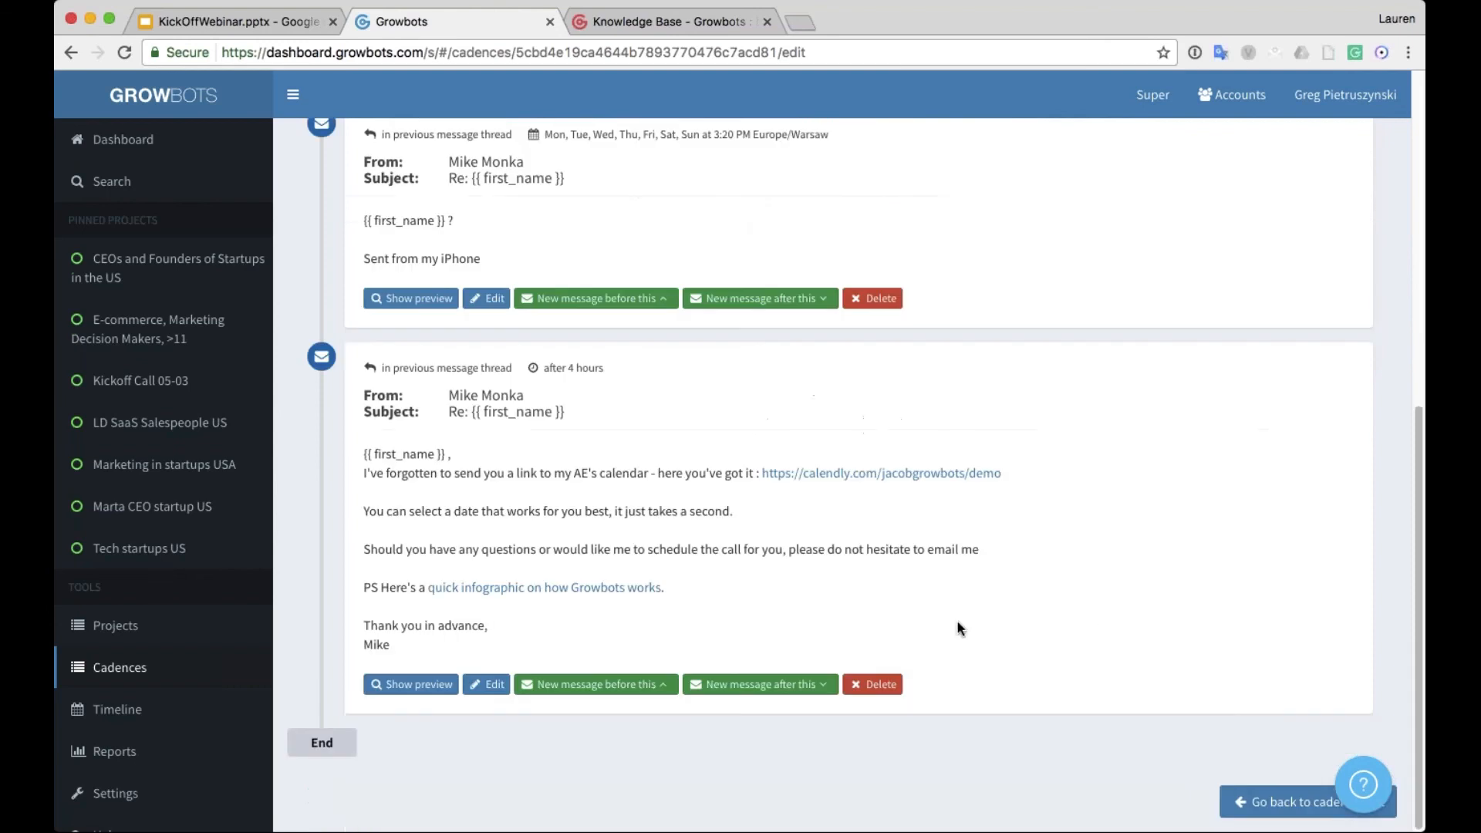
# - Leave the B cadence editor and open the full Projects list
pyautogui.scroll(4, 552, 406)
pyautogui.click(1410, 61)
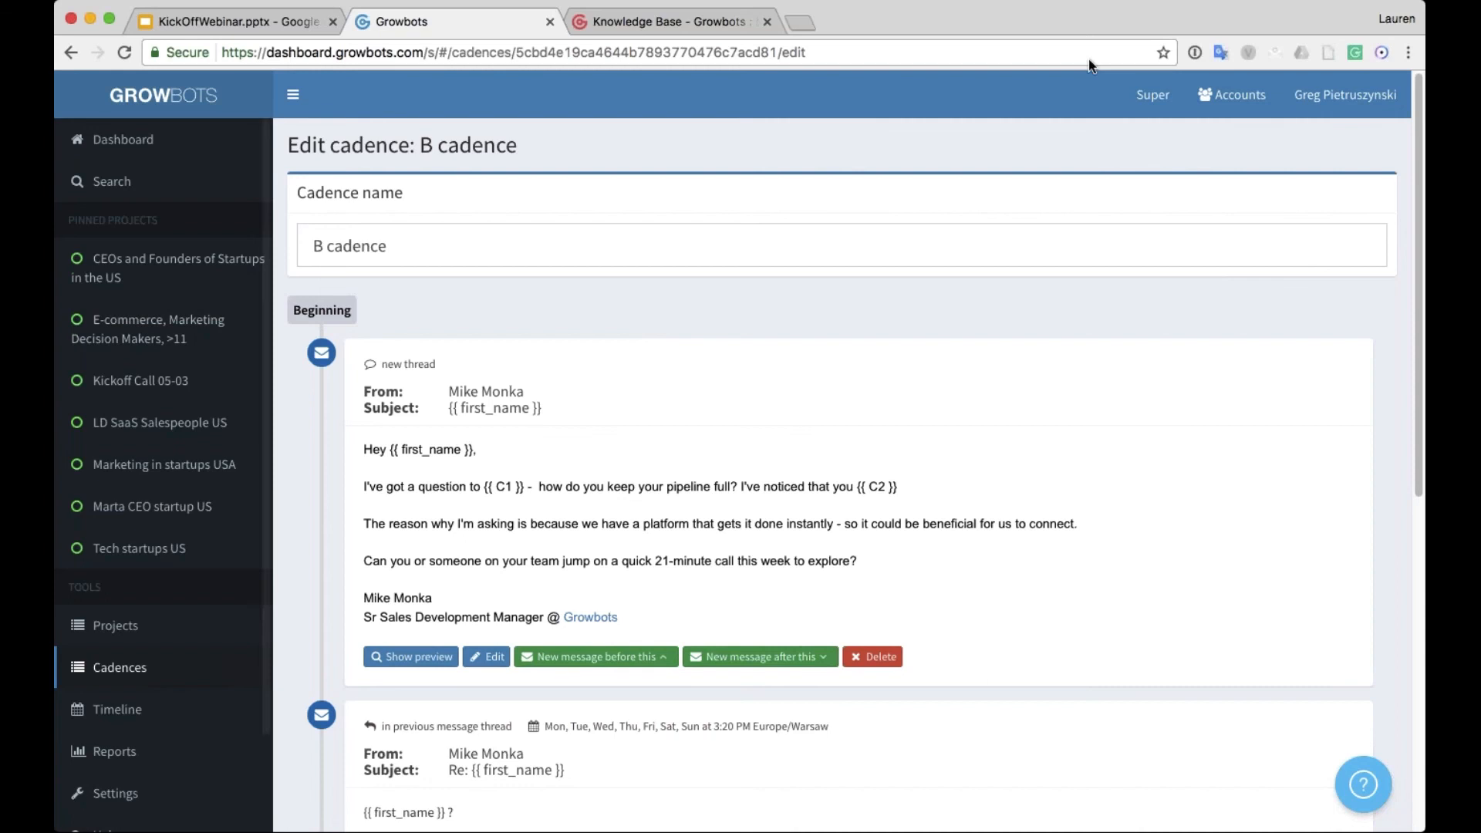
pyautogui.doubleClick(178, 341)
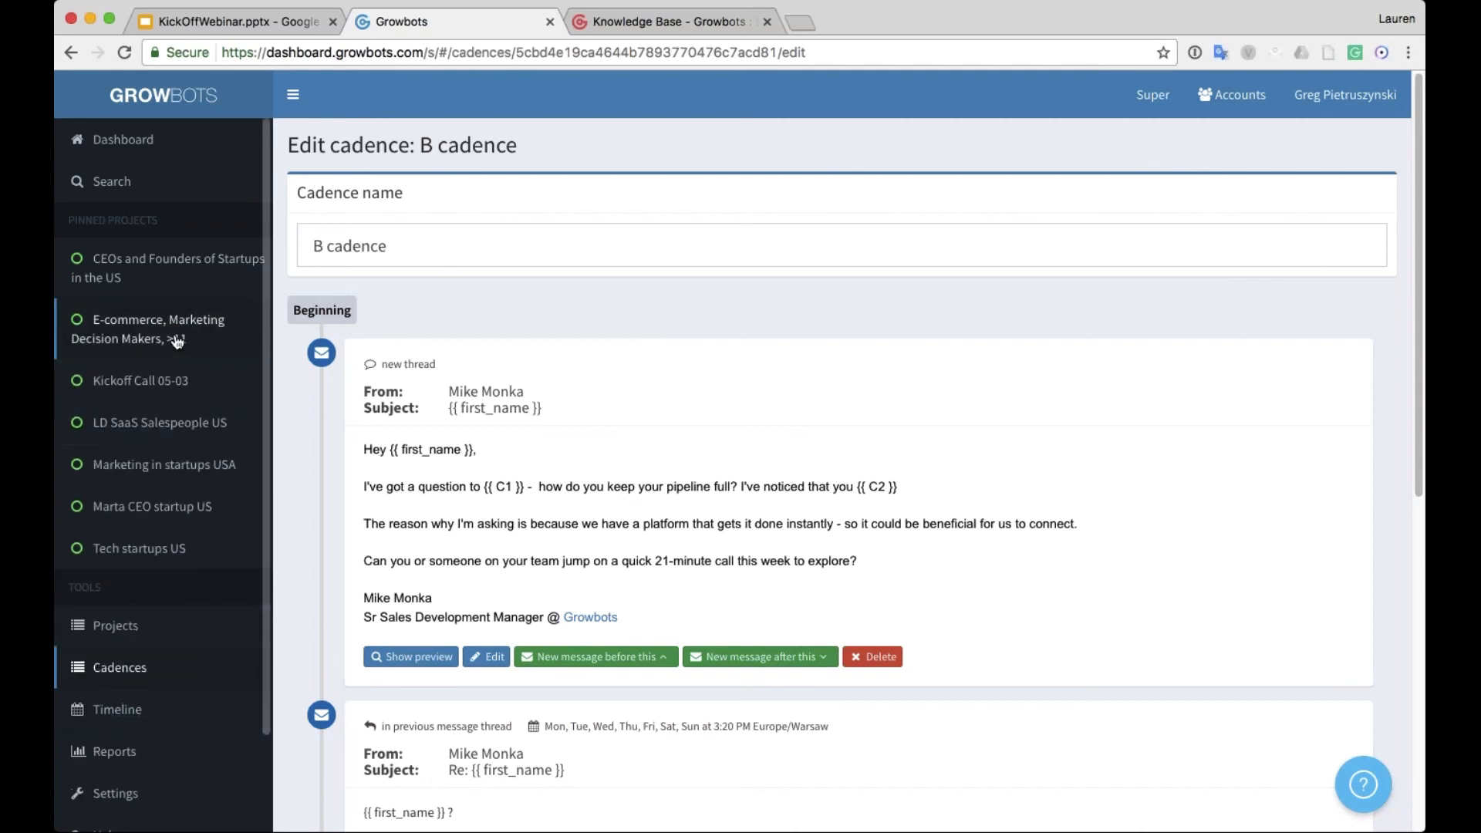
pyautogui.click(175, 342)
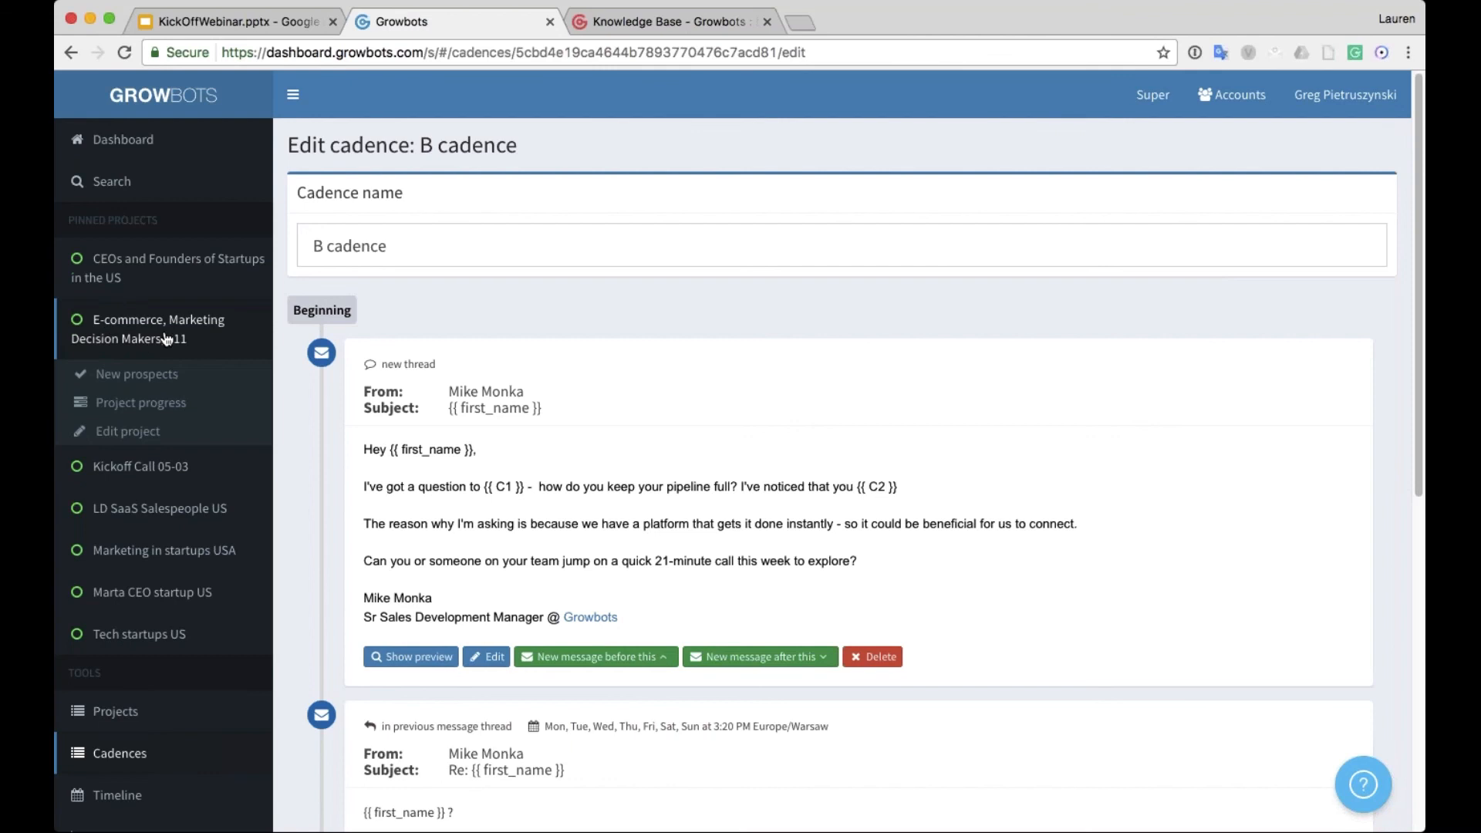
pyautogui.click(130, 716)
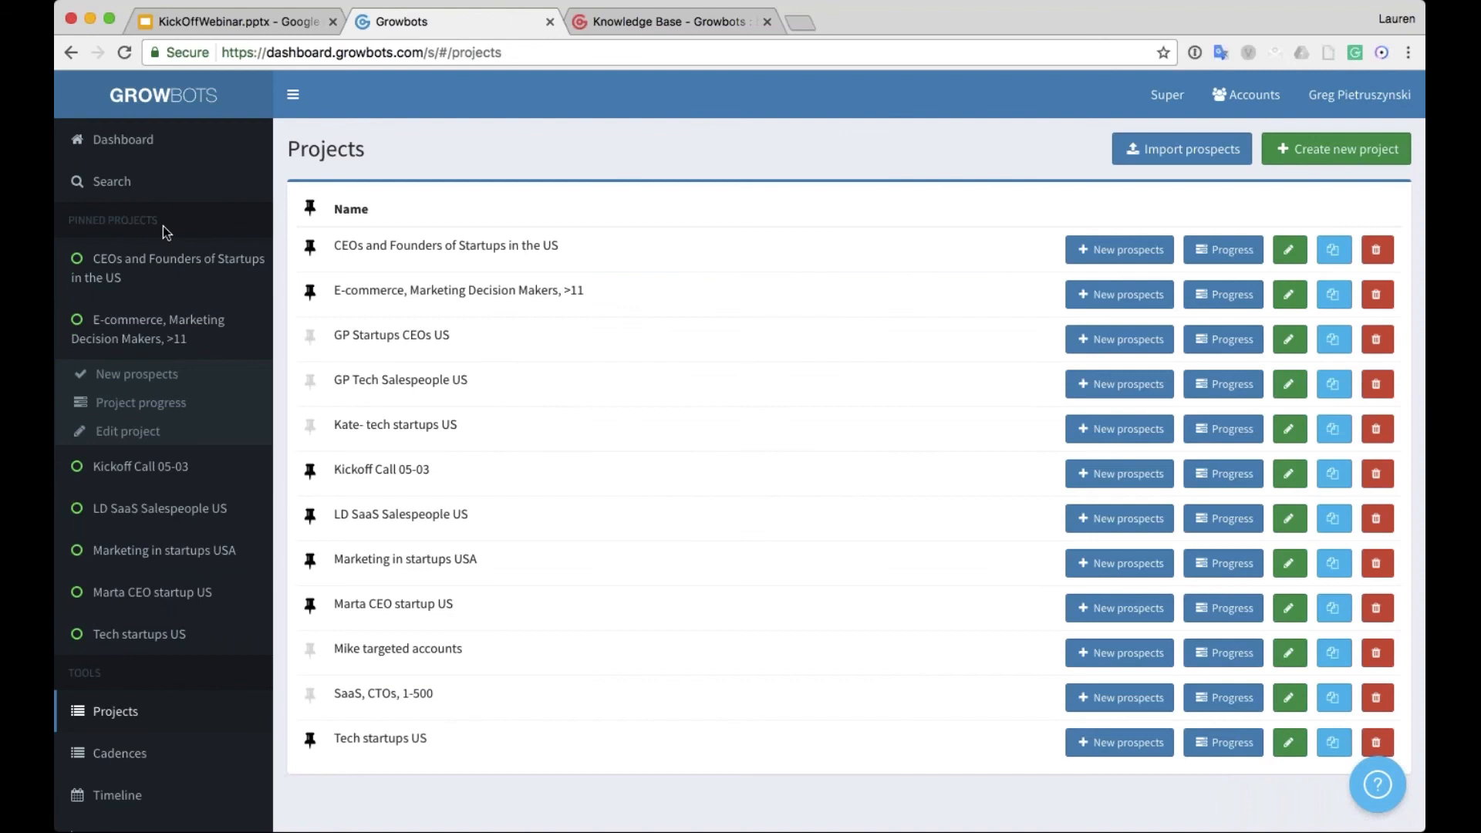
pyautogui.click(155, 330)
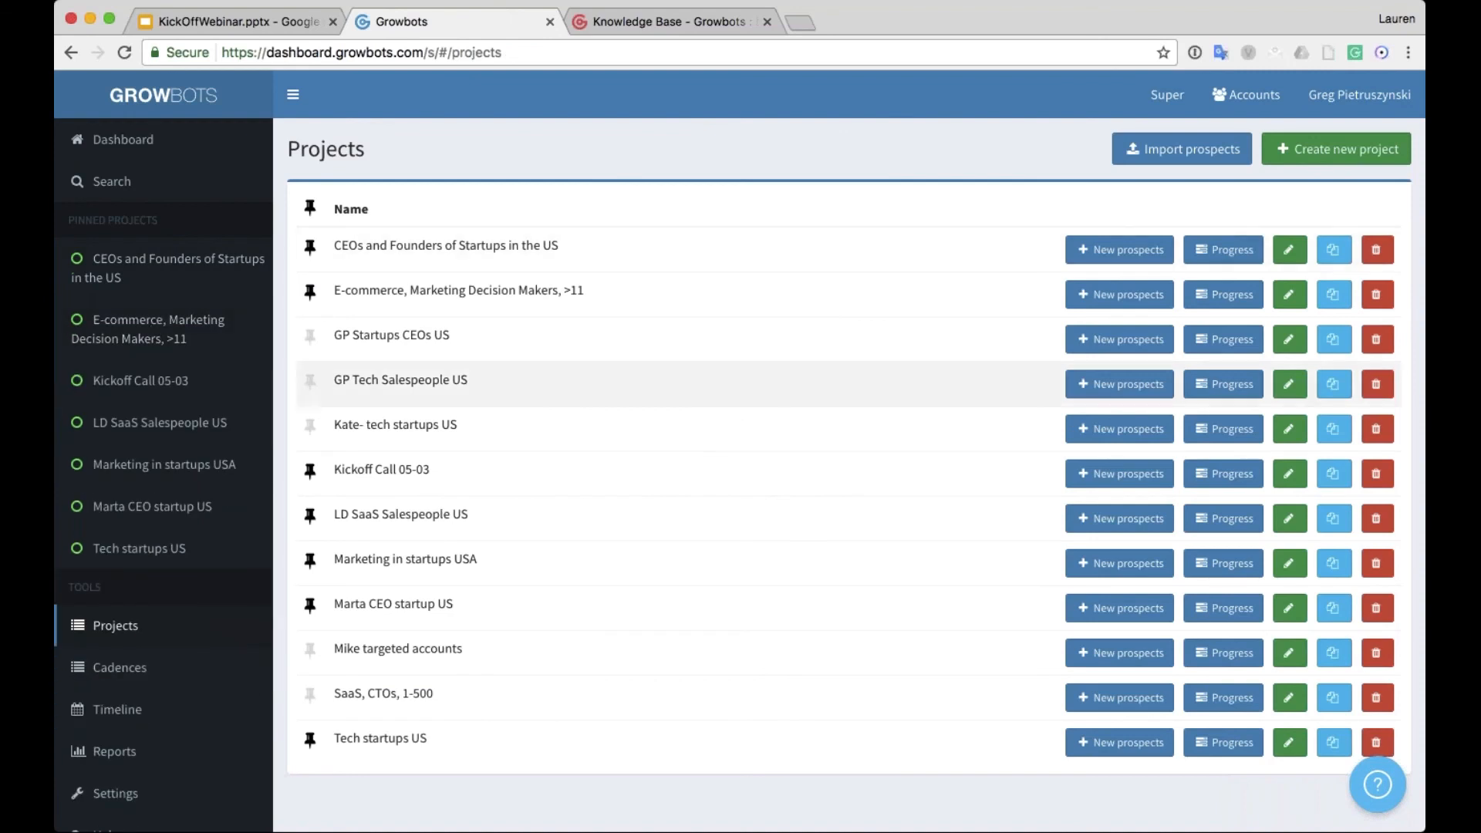
# - Pin and unpin GP Startups CEOs US and the unpinned tech startups US project in the project list
pyautogui.click(309, 429)
pyautogui.click(309, 428)
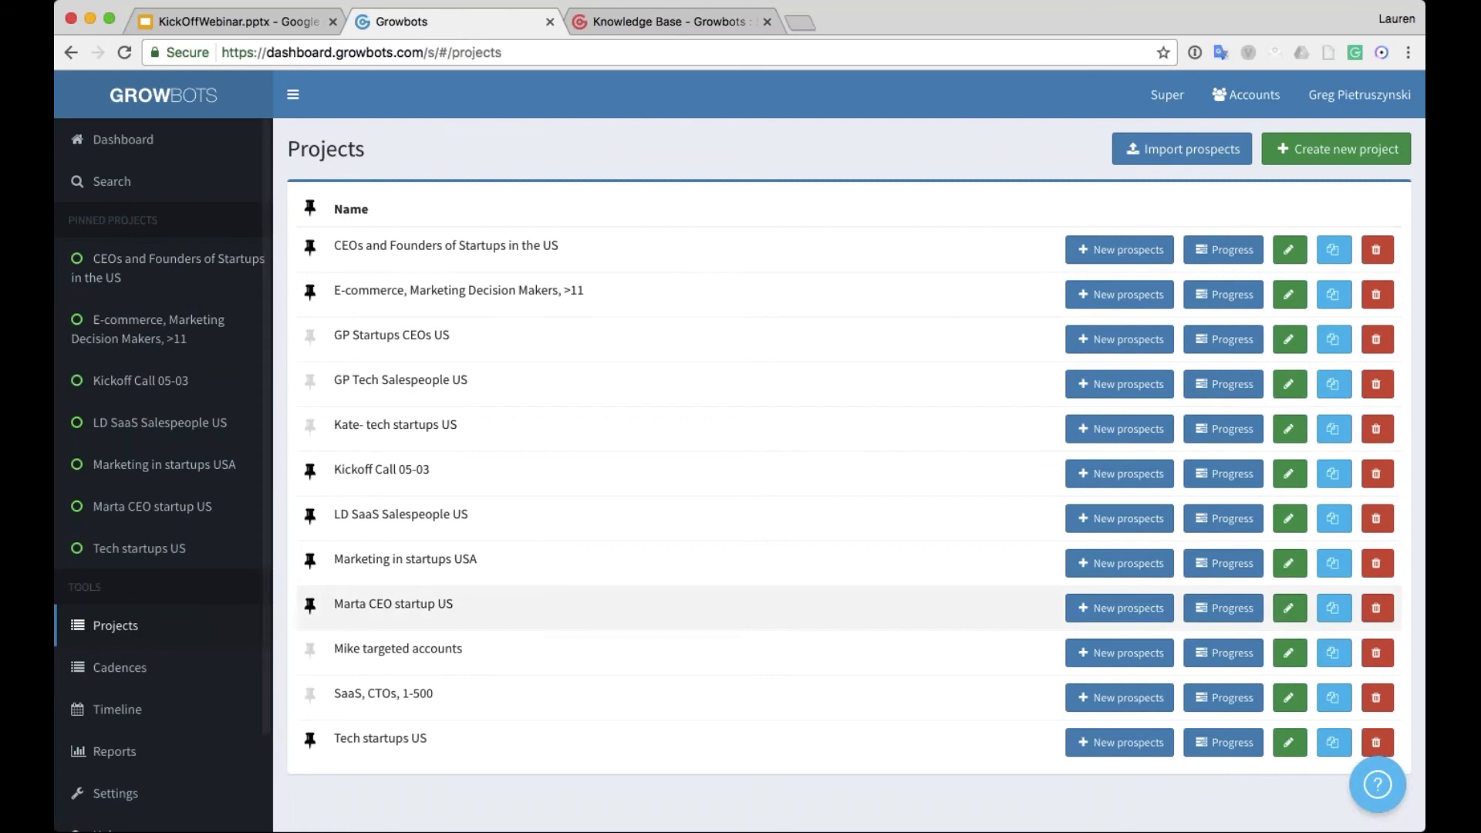
pyautogui.click(310, 336)
pyautogui.click(310, 336)
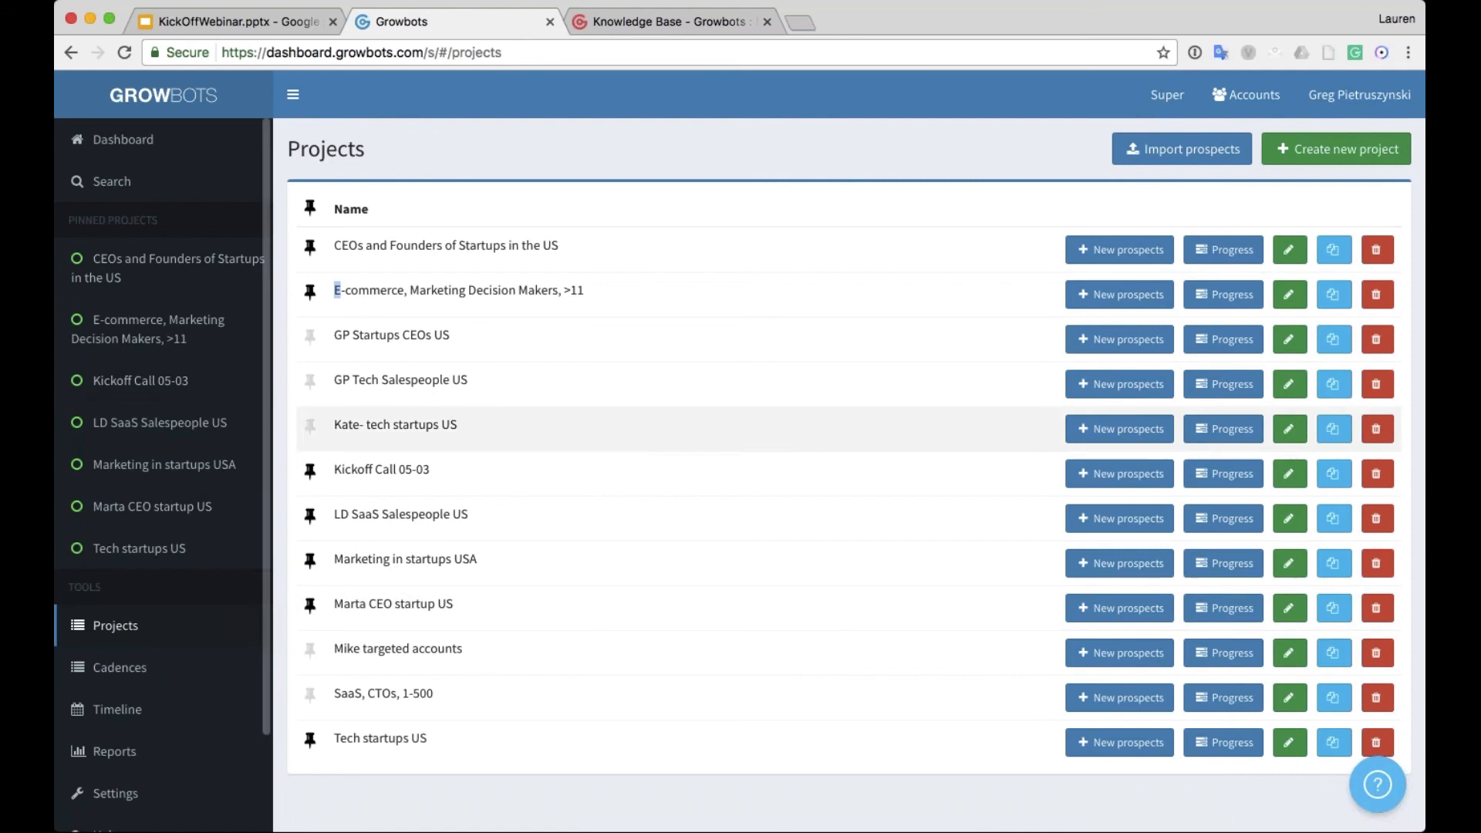
# - Open the new prospects of the pinned project E-commerce, Marketing Decision Makers, >11 and look through the list
pyautogui.click(81, 320)
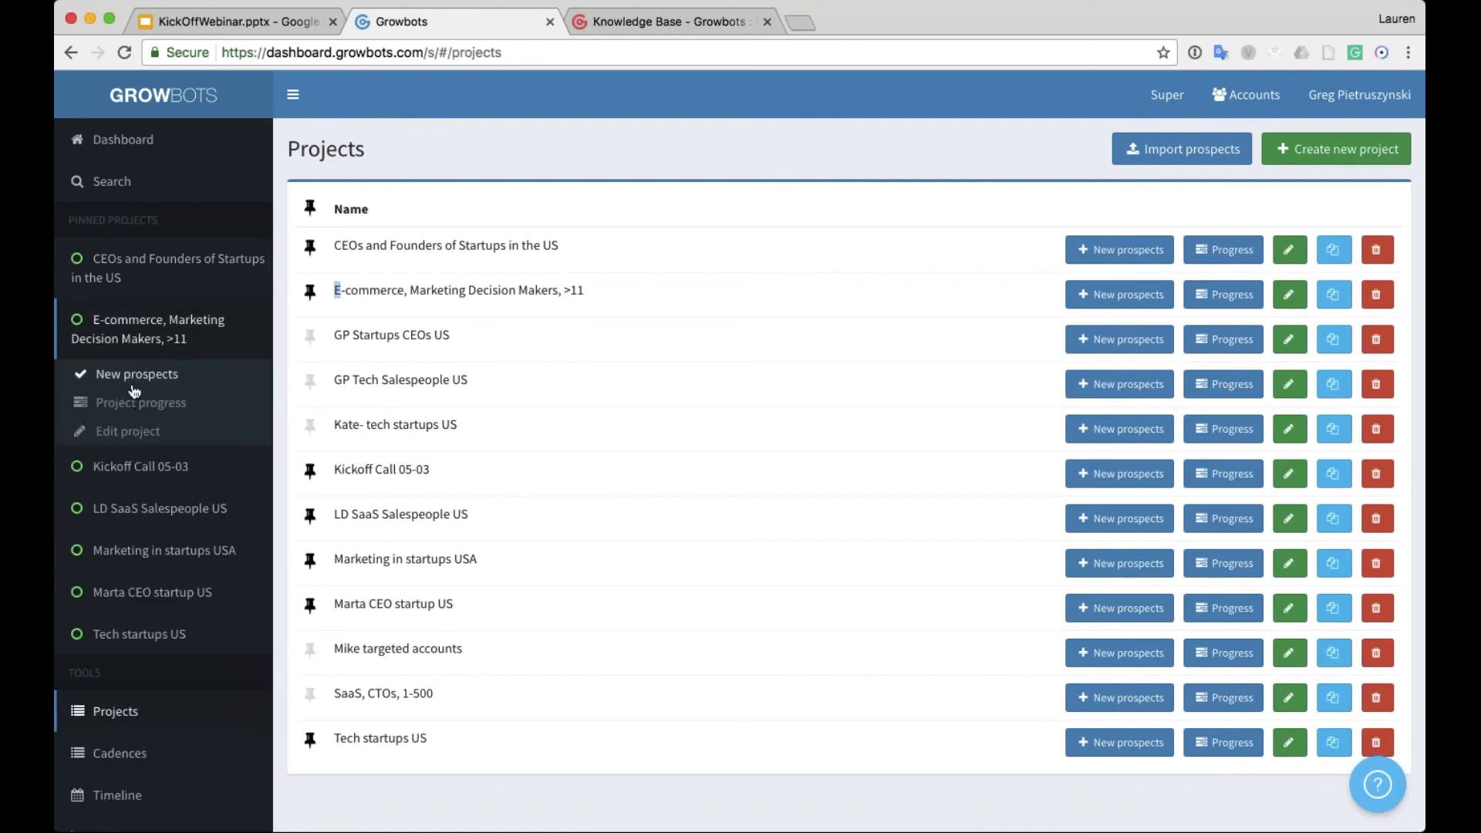
pyautogui.click(87, 375)
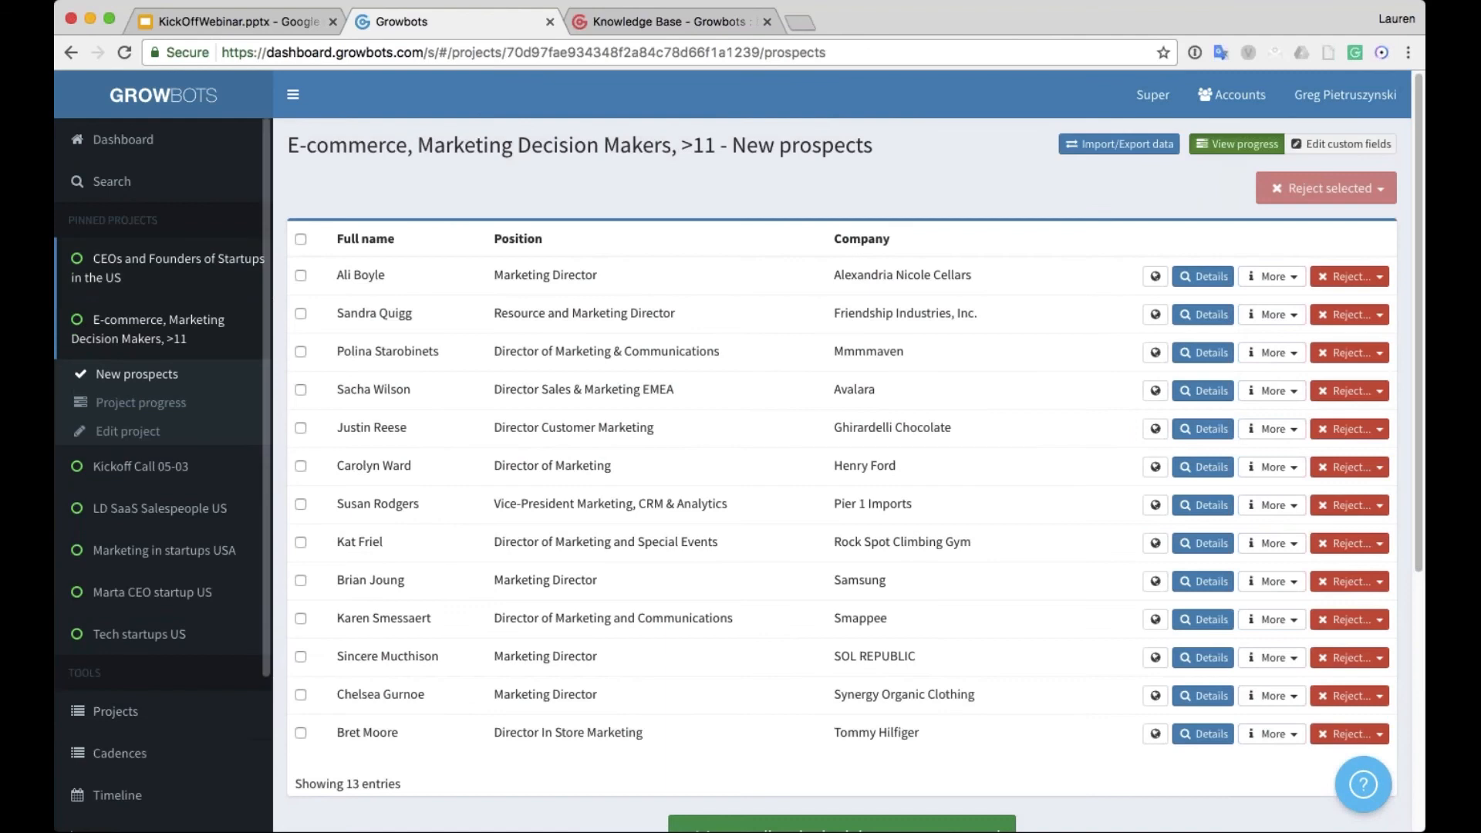
pyautogui.click(97, 270)
pyautogui.click(116, 315)
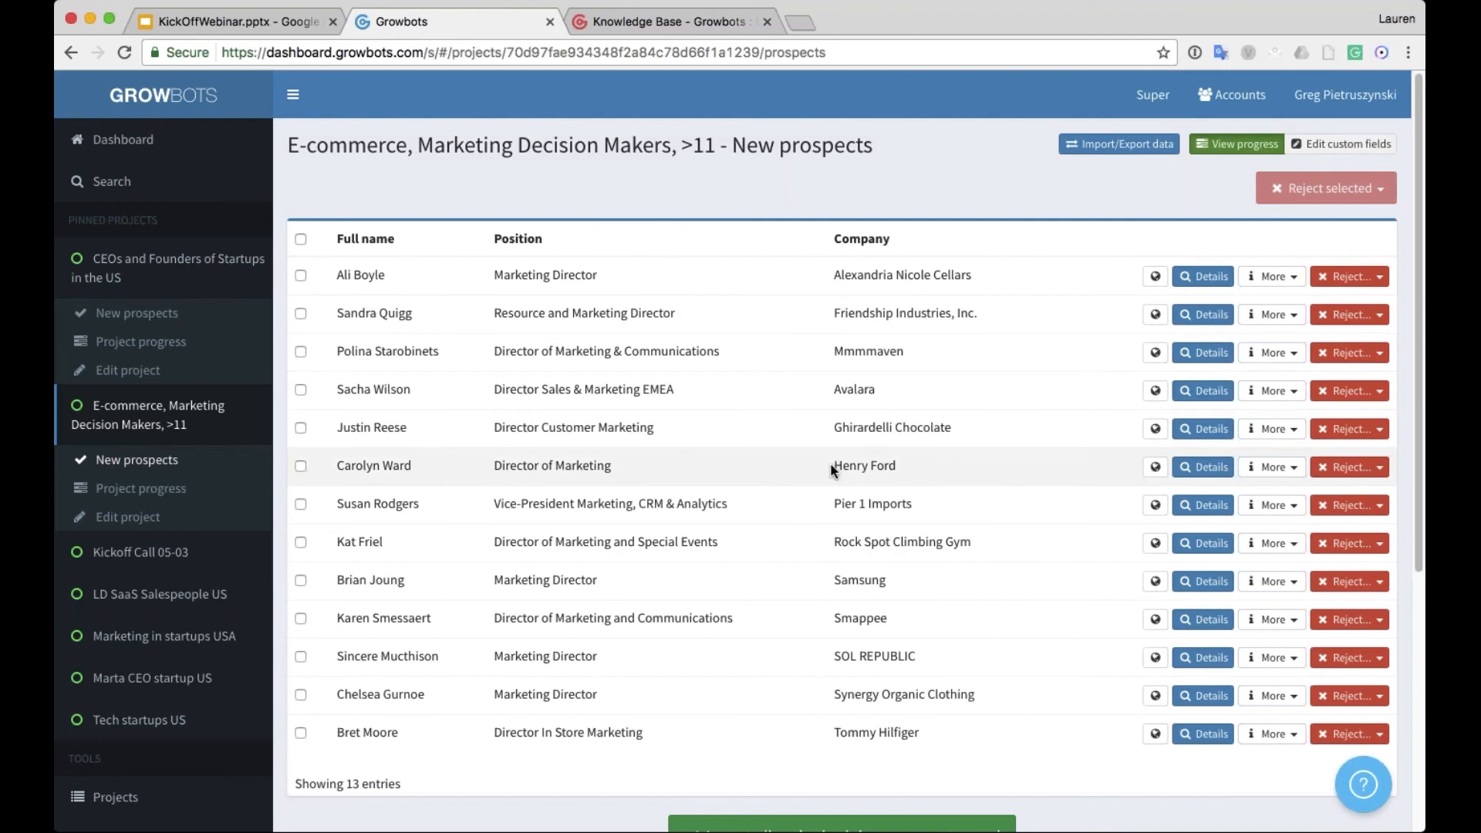
pyautogui.scroll(-1, 967, 464)
pyautogui.scroll(1, 968, 464)
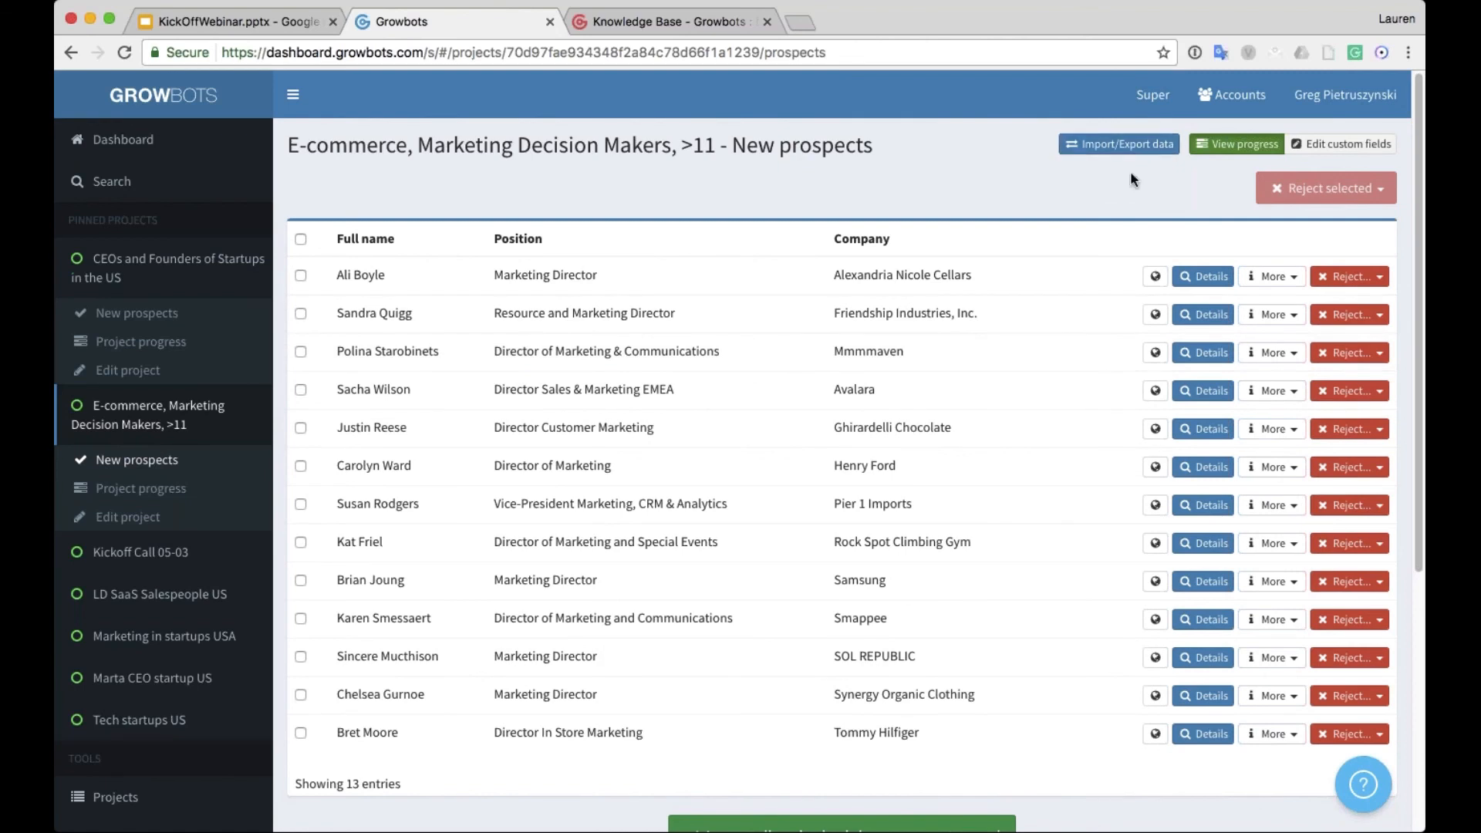
pyautogui.scroll(-1, 434, 365)
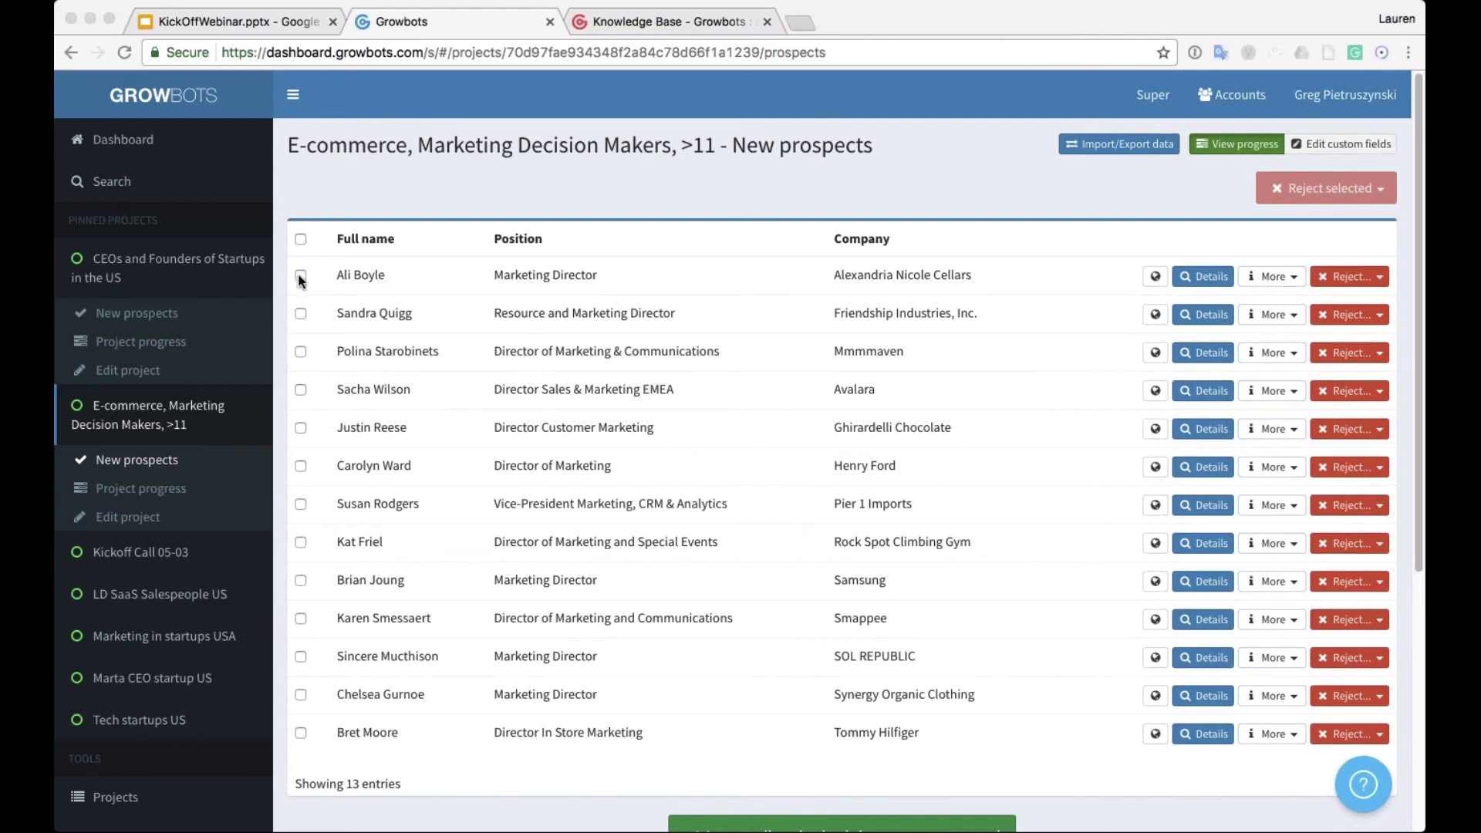
# - Select the prospects from Avalara, Alexandria Nicole Cellars, Pier 1 Imports and Smappee, and check the options for accepting them
pyautogui.click(301, 389)
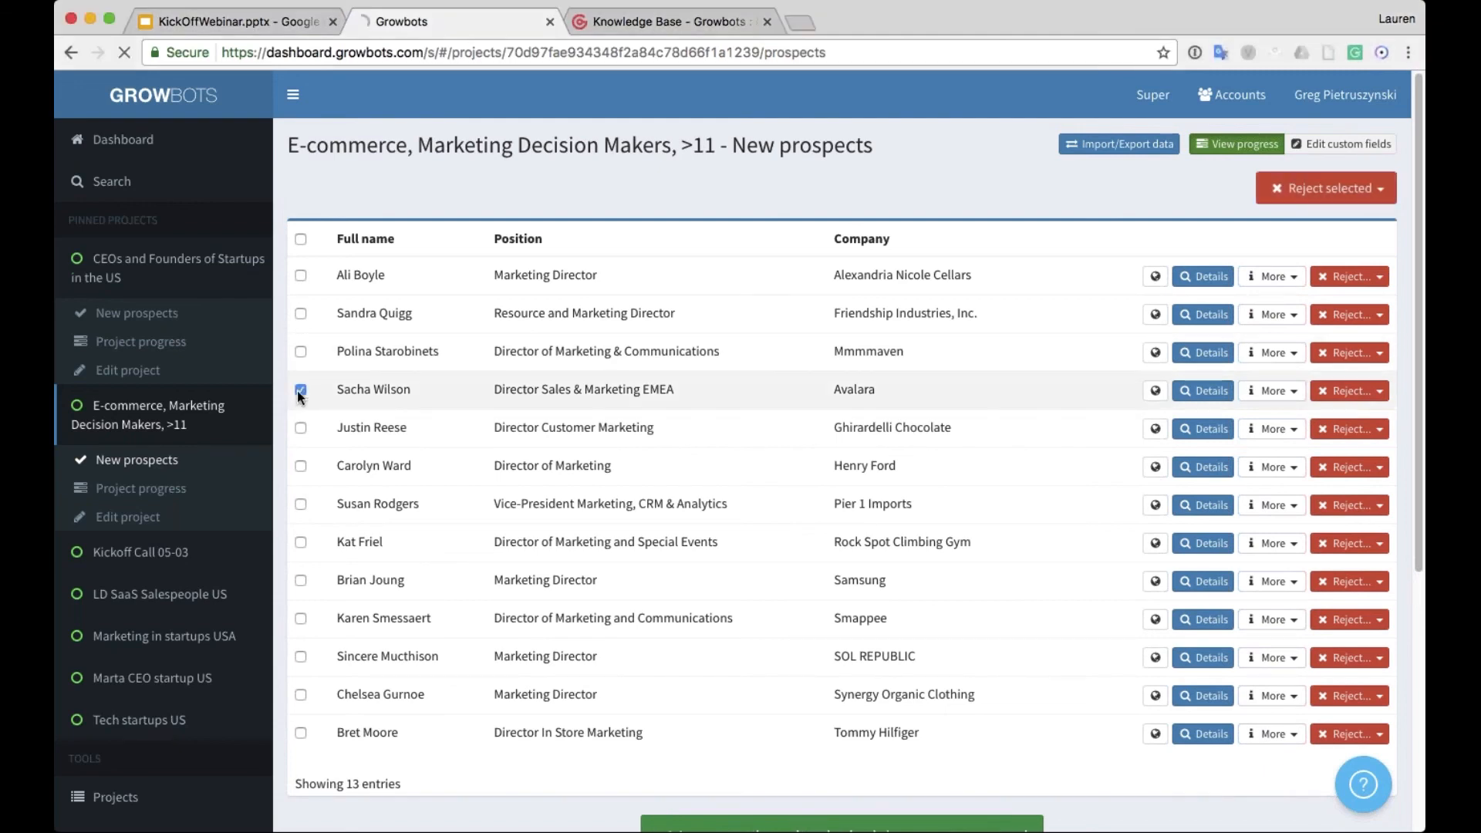
pyautogui.click(300, 276)
pyautogui.click(303, 503)
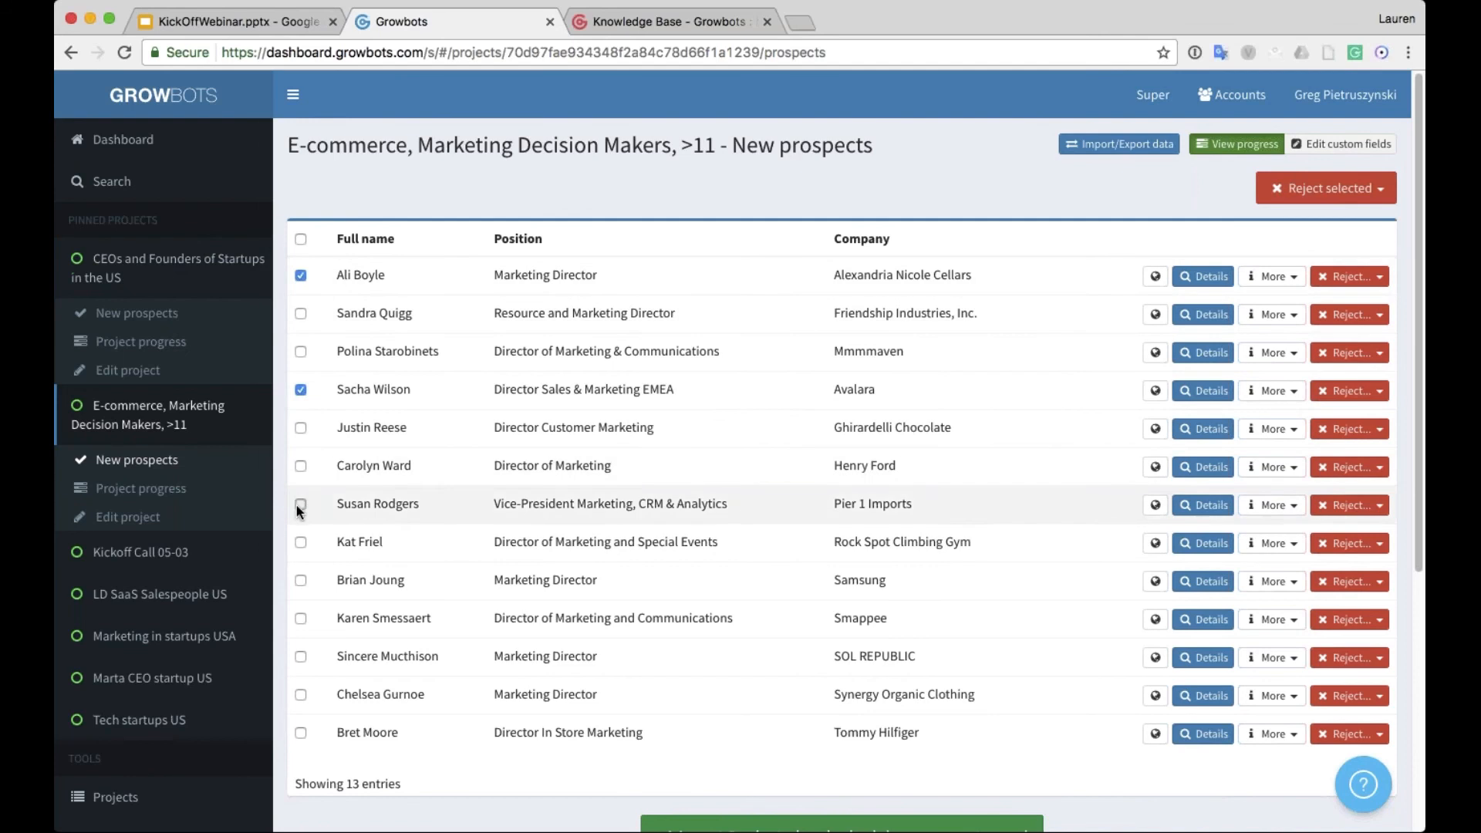
pyautogui.click(301, 618)
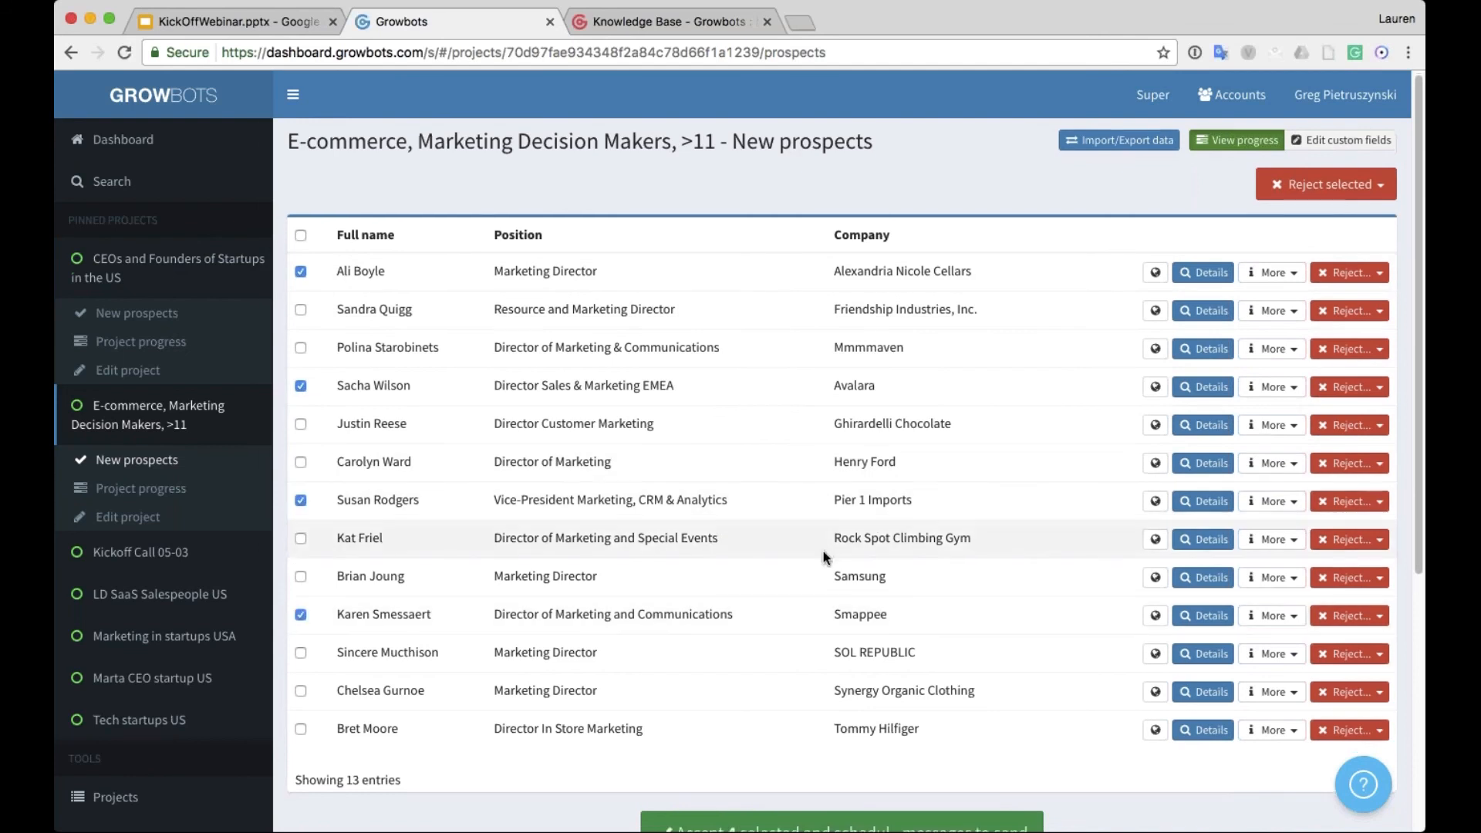
pyautogui.scroll(-3, 725, 543)
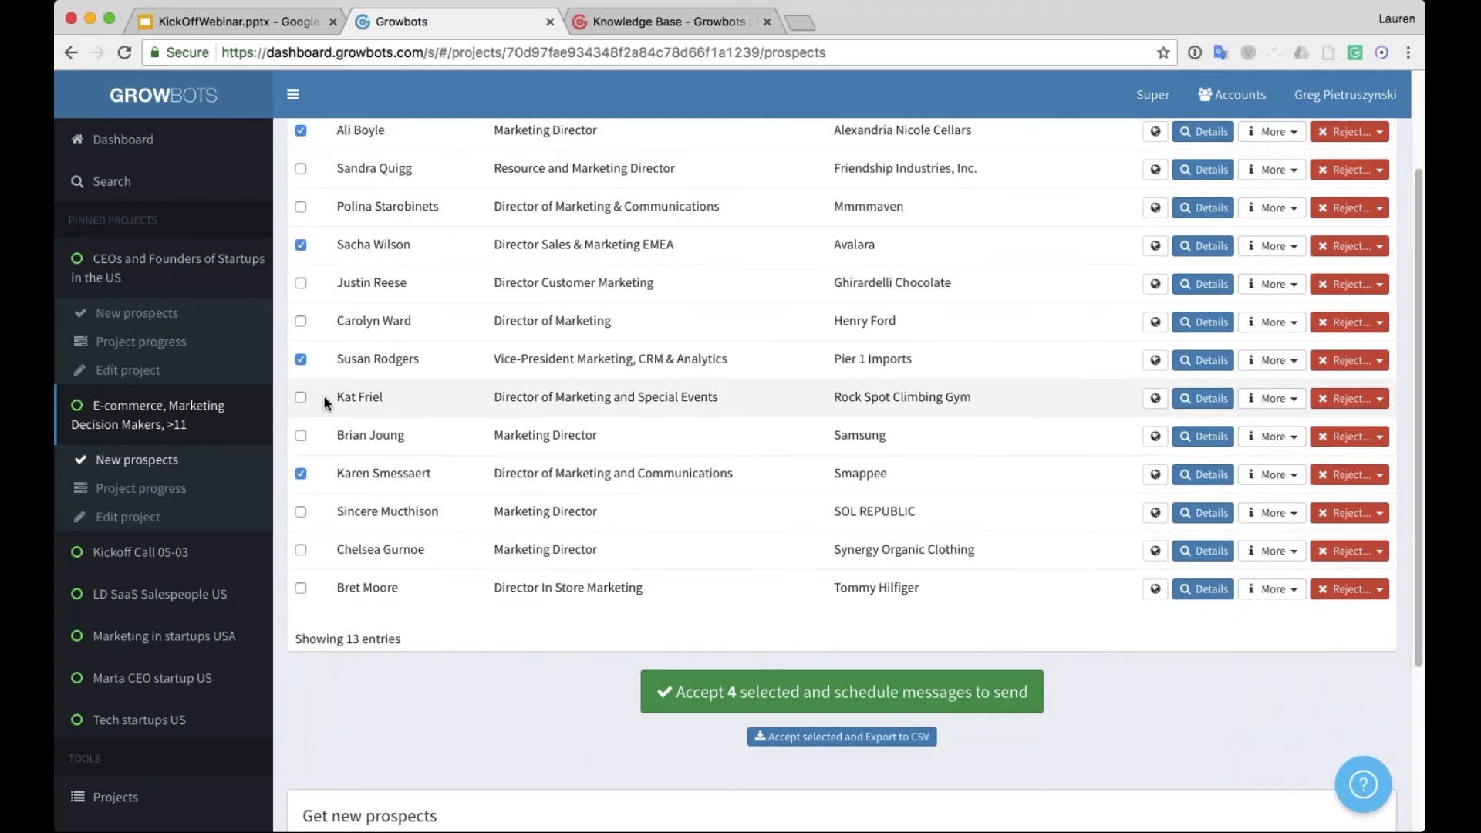
pyautogui.scroll(1, 326, 207)
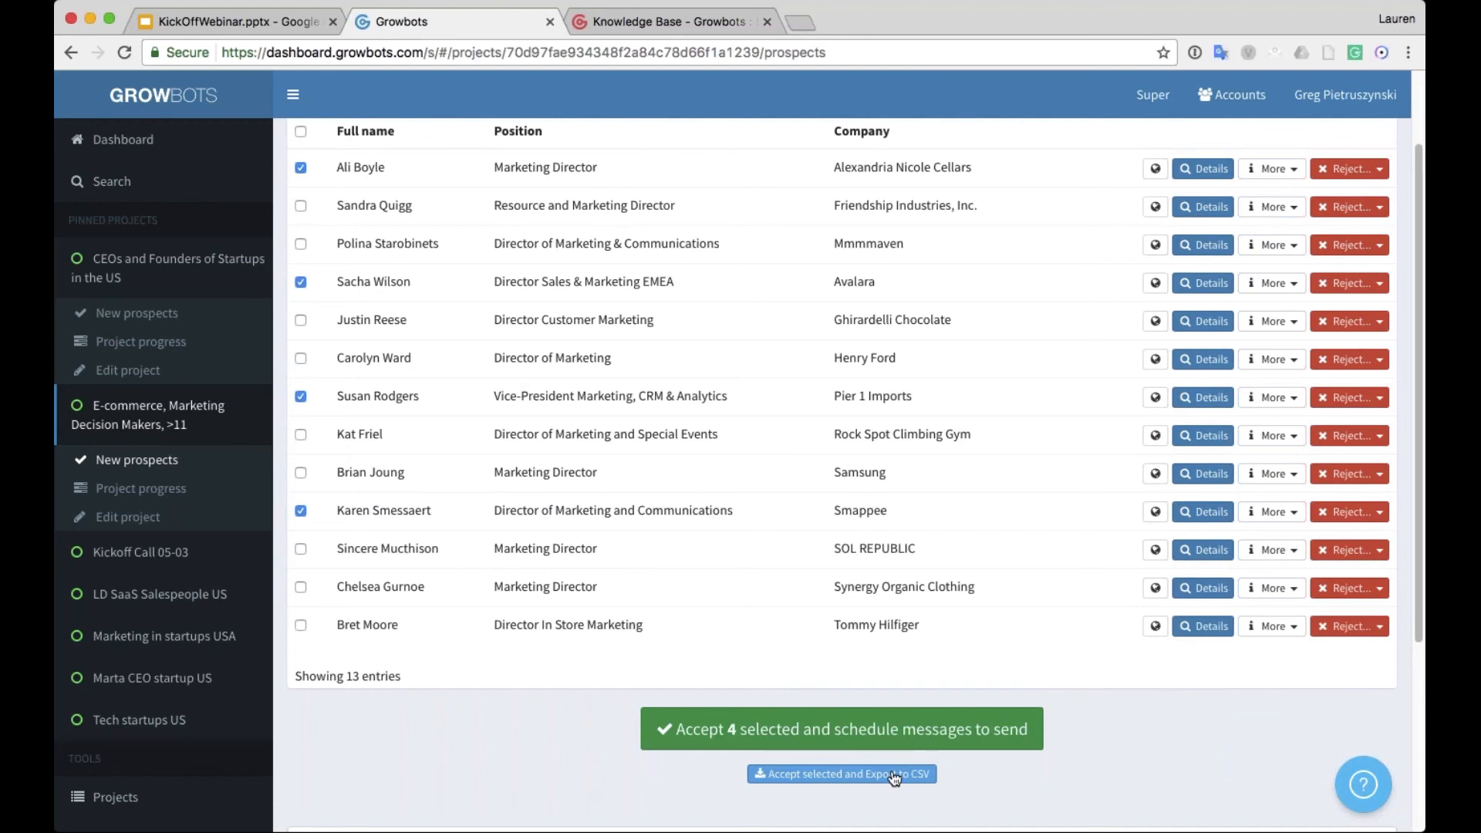
pyautogui.scroll(3, 891, 779)
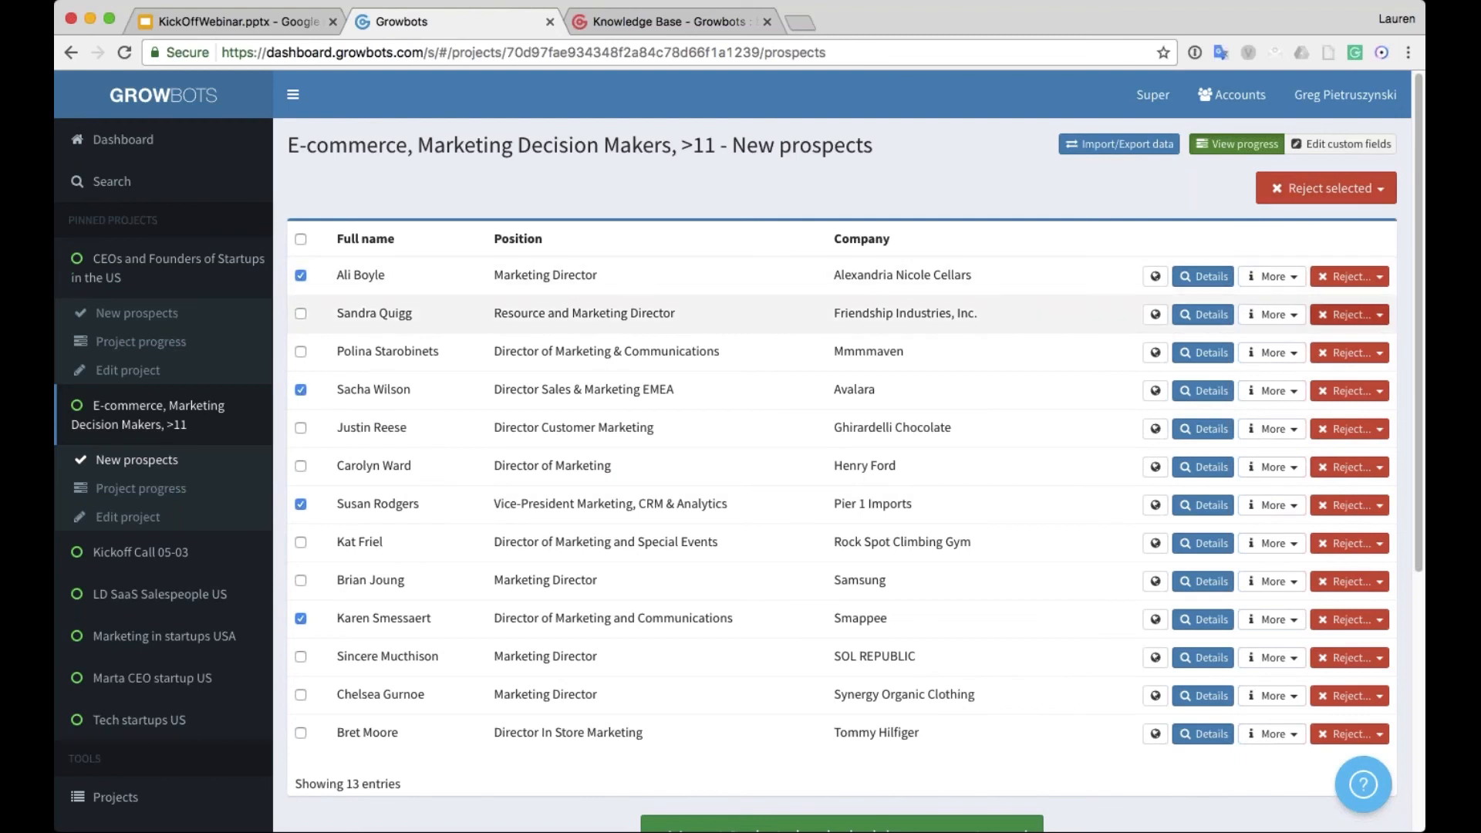
# - Examine the Reject prospect options for the selected prospects and close the dialog without confirming the rejection
pyautogui.click(1346, 191)
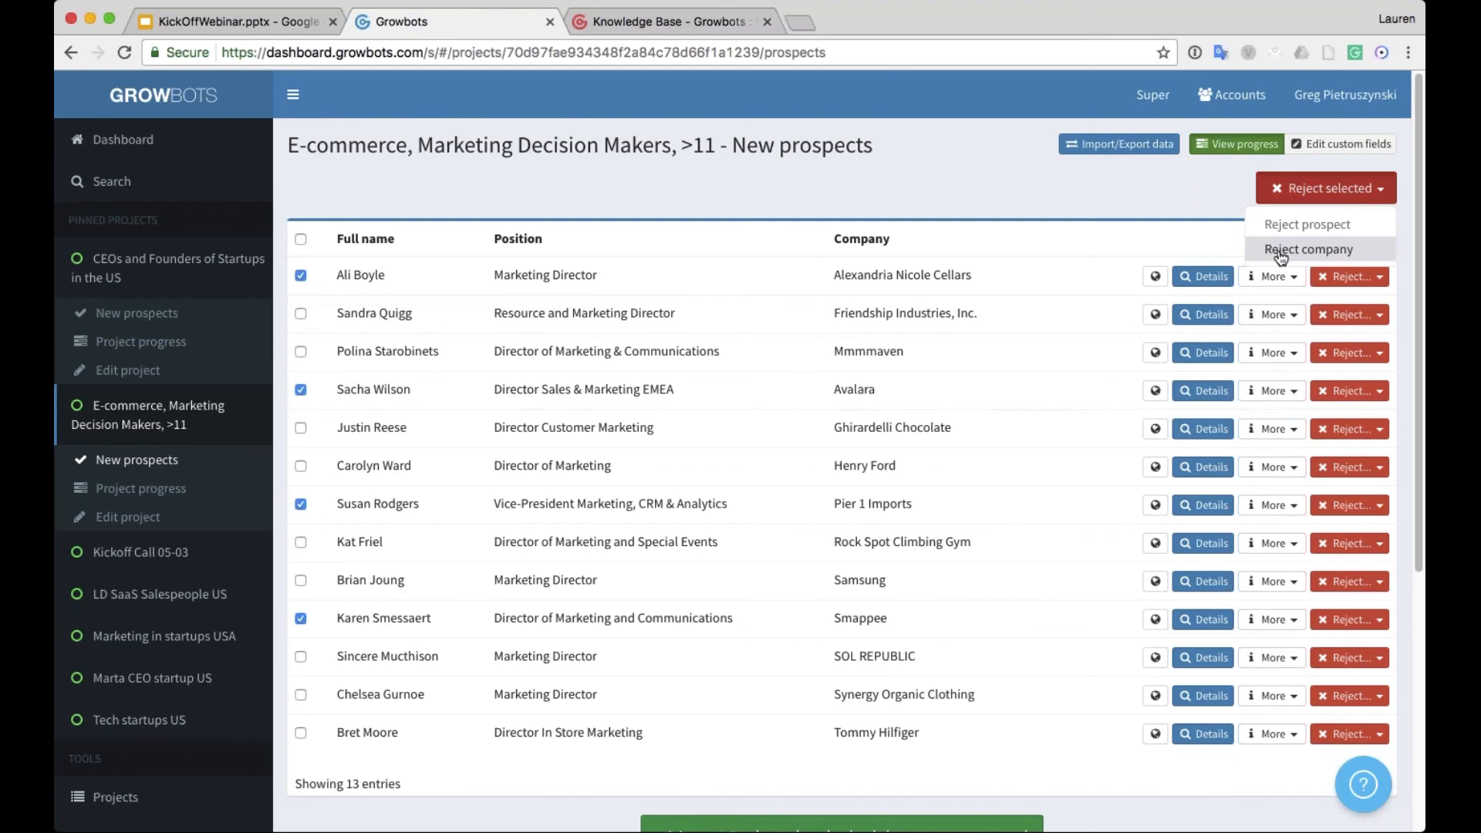
pyautogui.click(1338, 226)
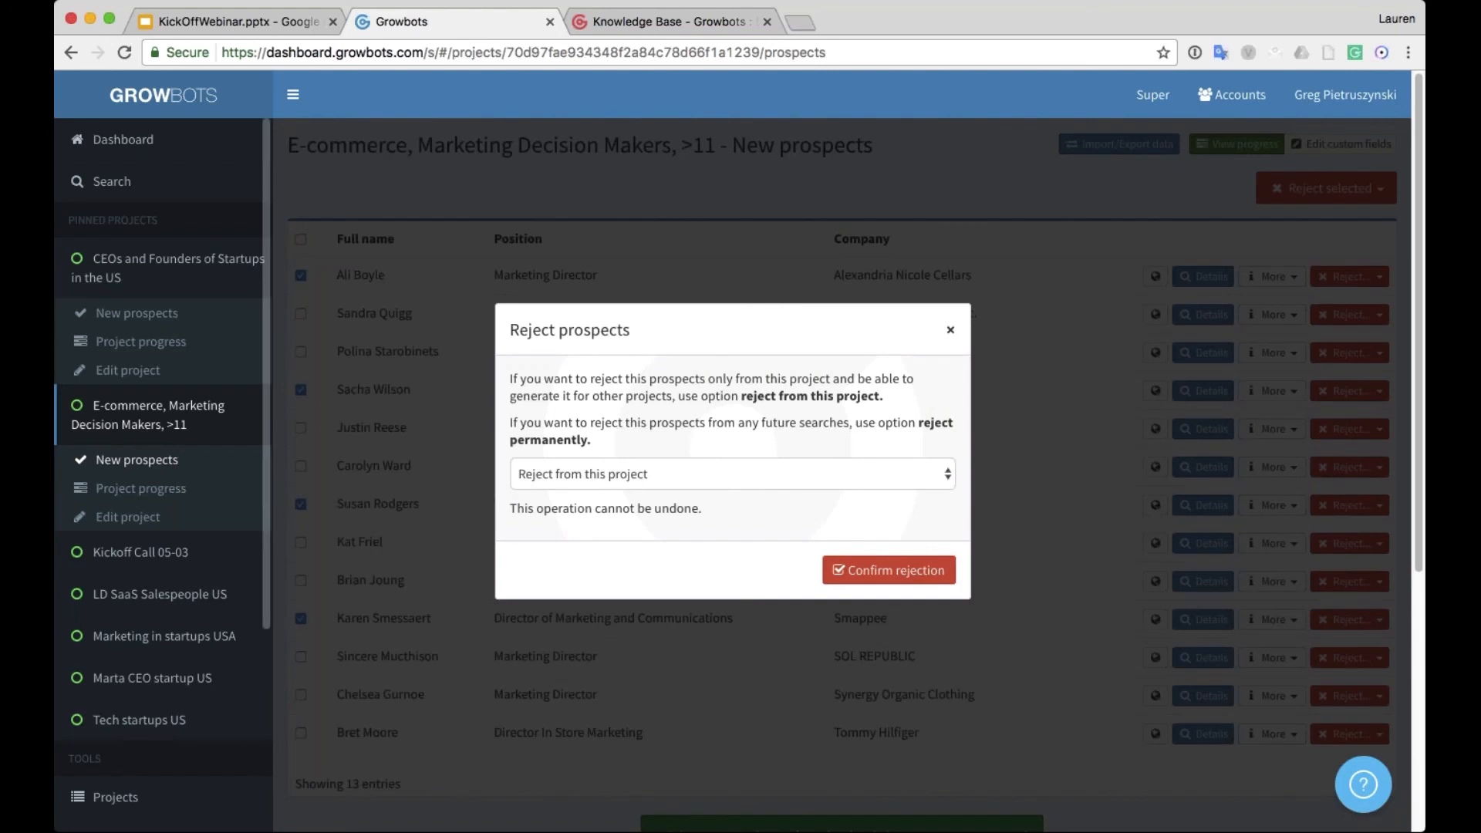
pyautogui.click(667, 481)
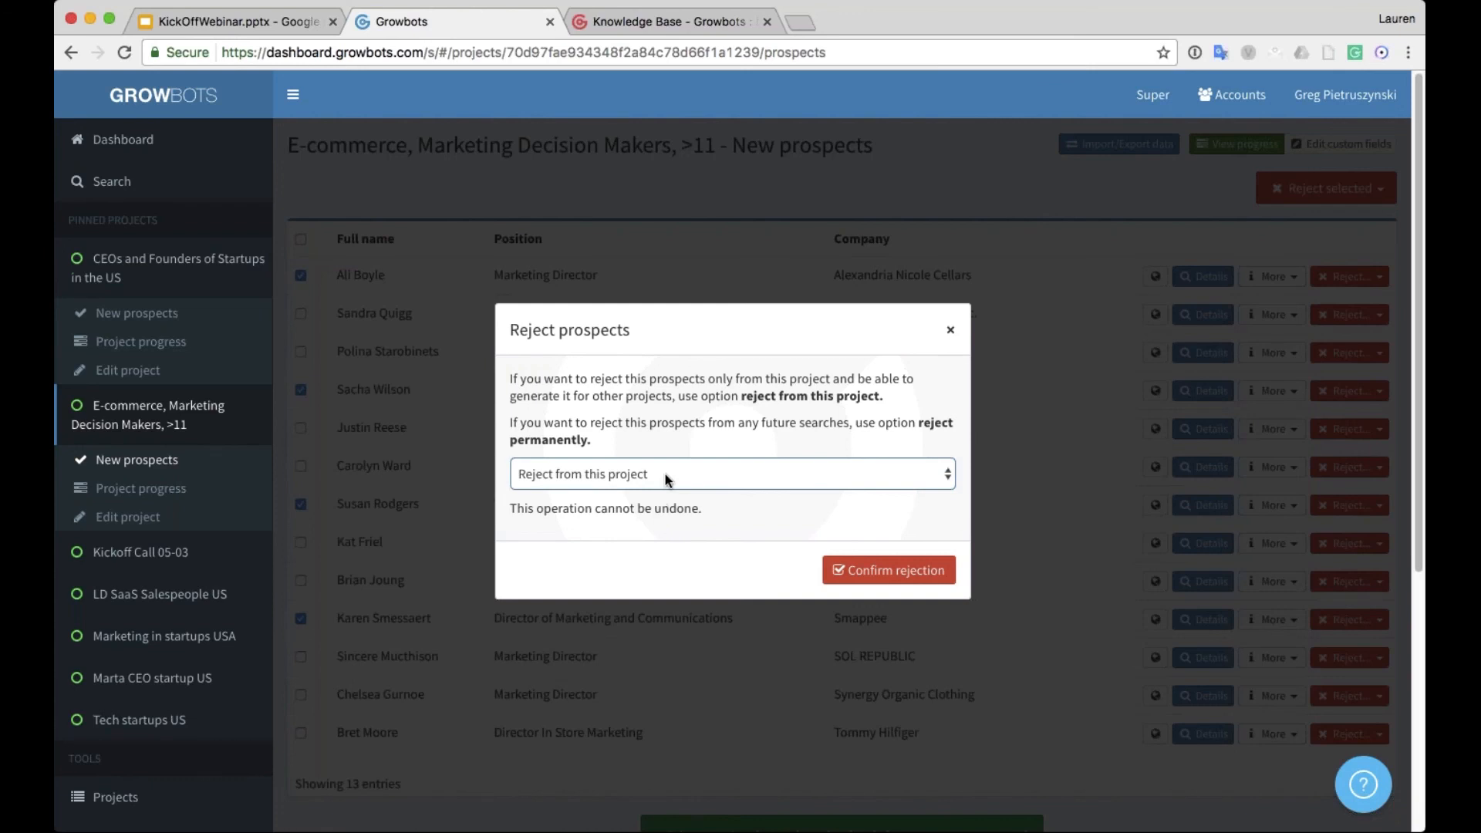
pyautogui.click(691, 420)
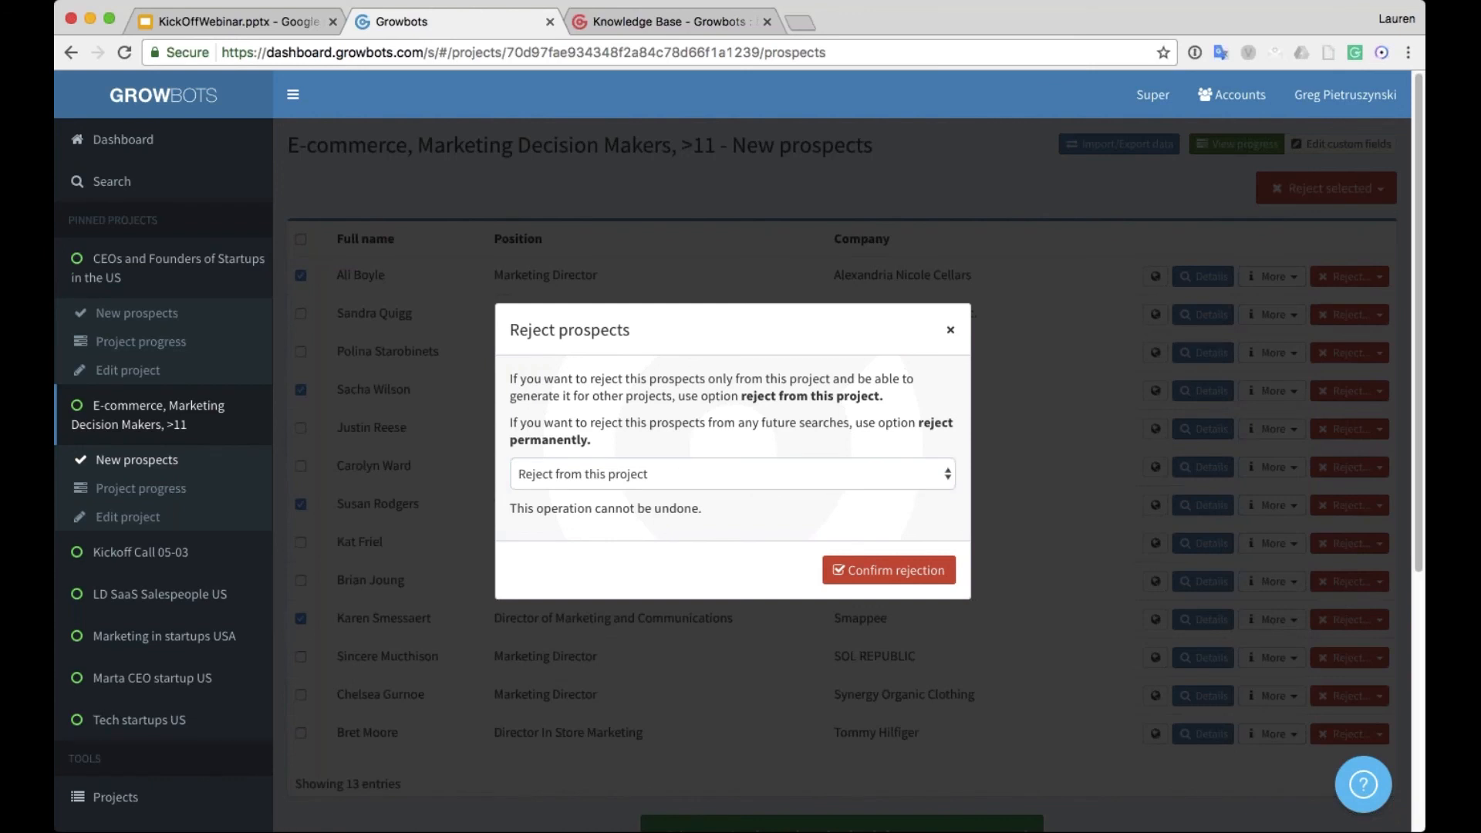
pyautogui.click(950, 330)
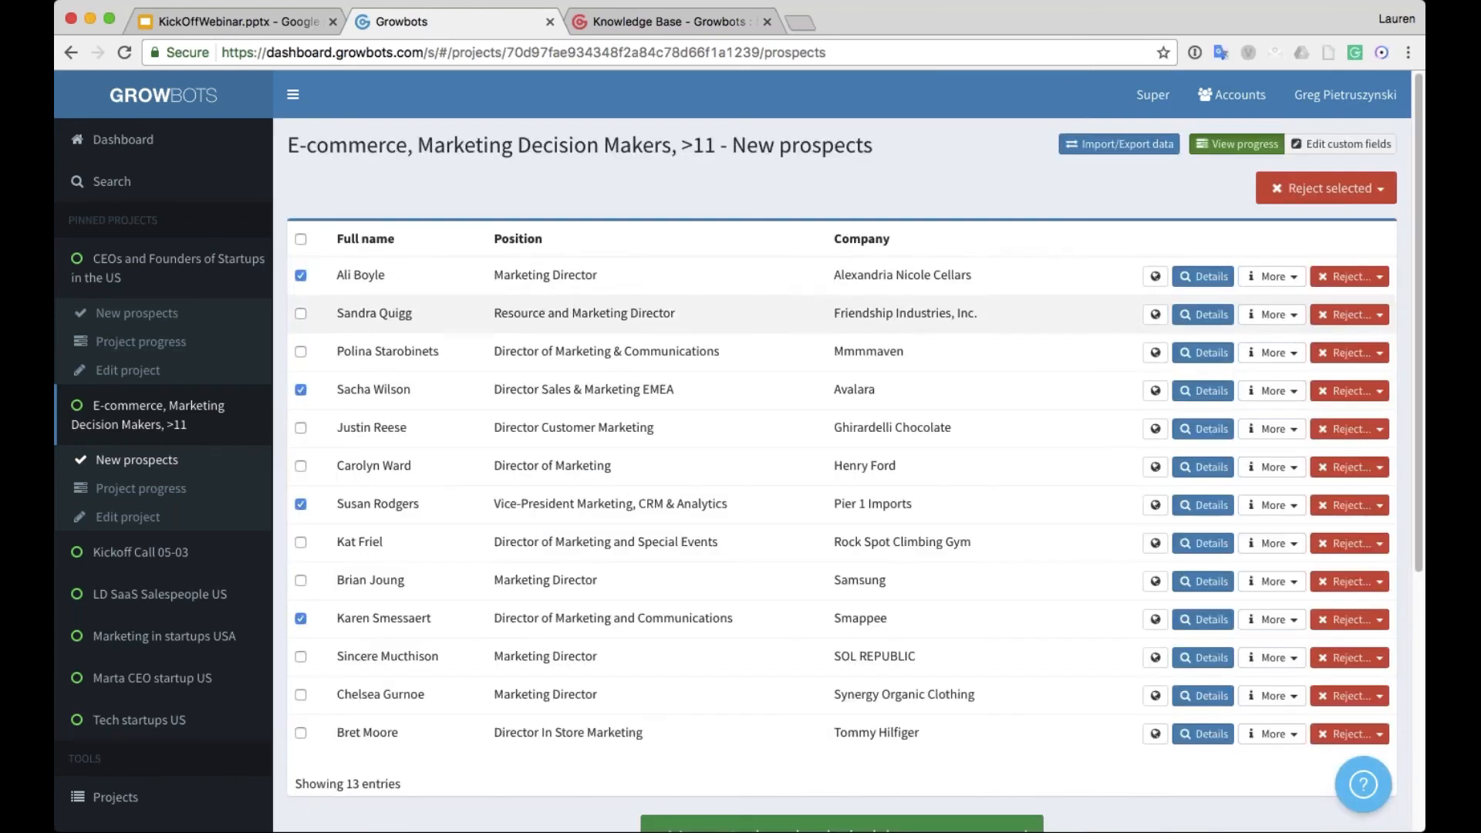
# - Deselect and reselect the prospects from Alexandria Nicole Cellars and Avalara
pyautogui.click(300, 275)
pyautogui.click(301, 389)
pyautogui.click(301, 389)
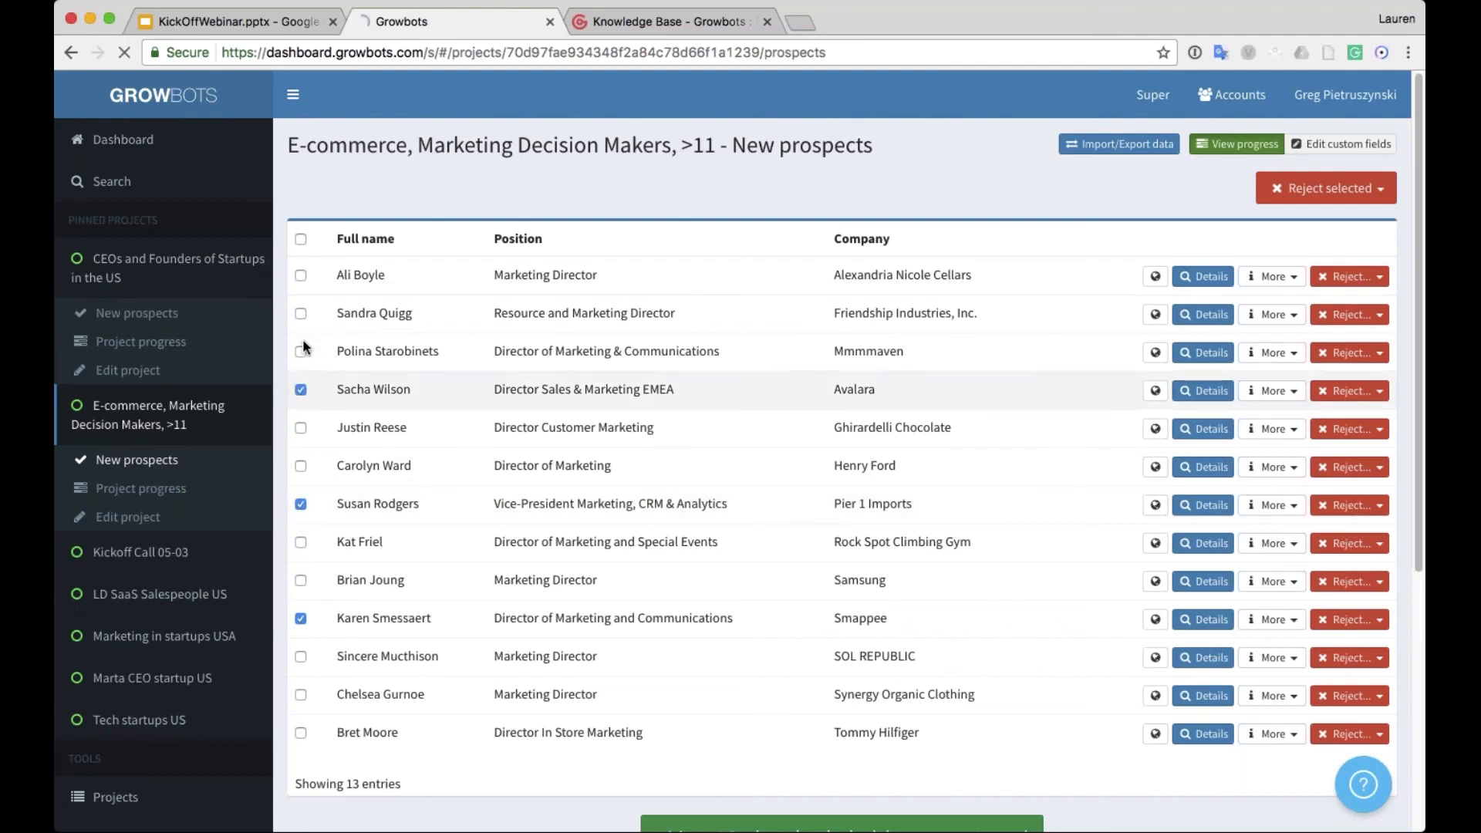
pyautogui.click(301, 275)
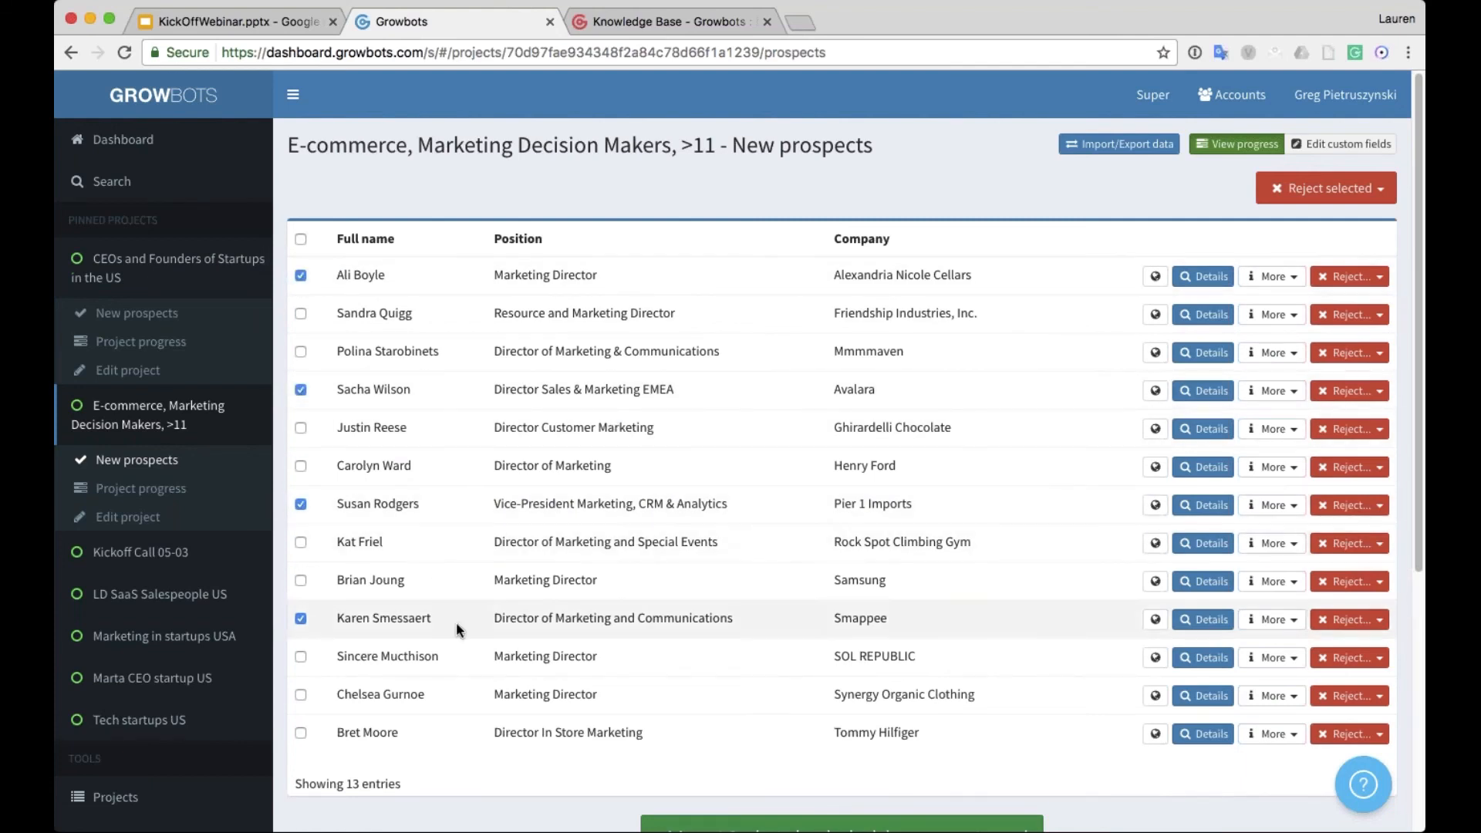
# - Accept the four selected prospects and go on to schedule messages for them
pyautogui.scroll(-2, 442, 630)
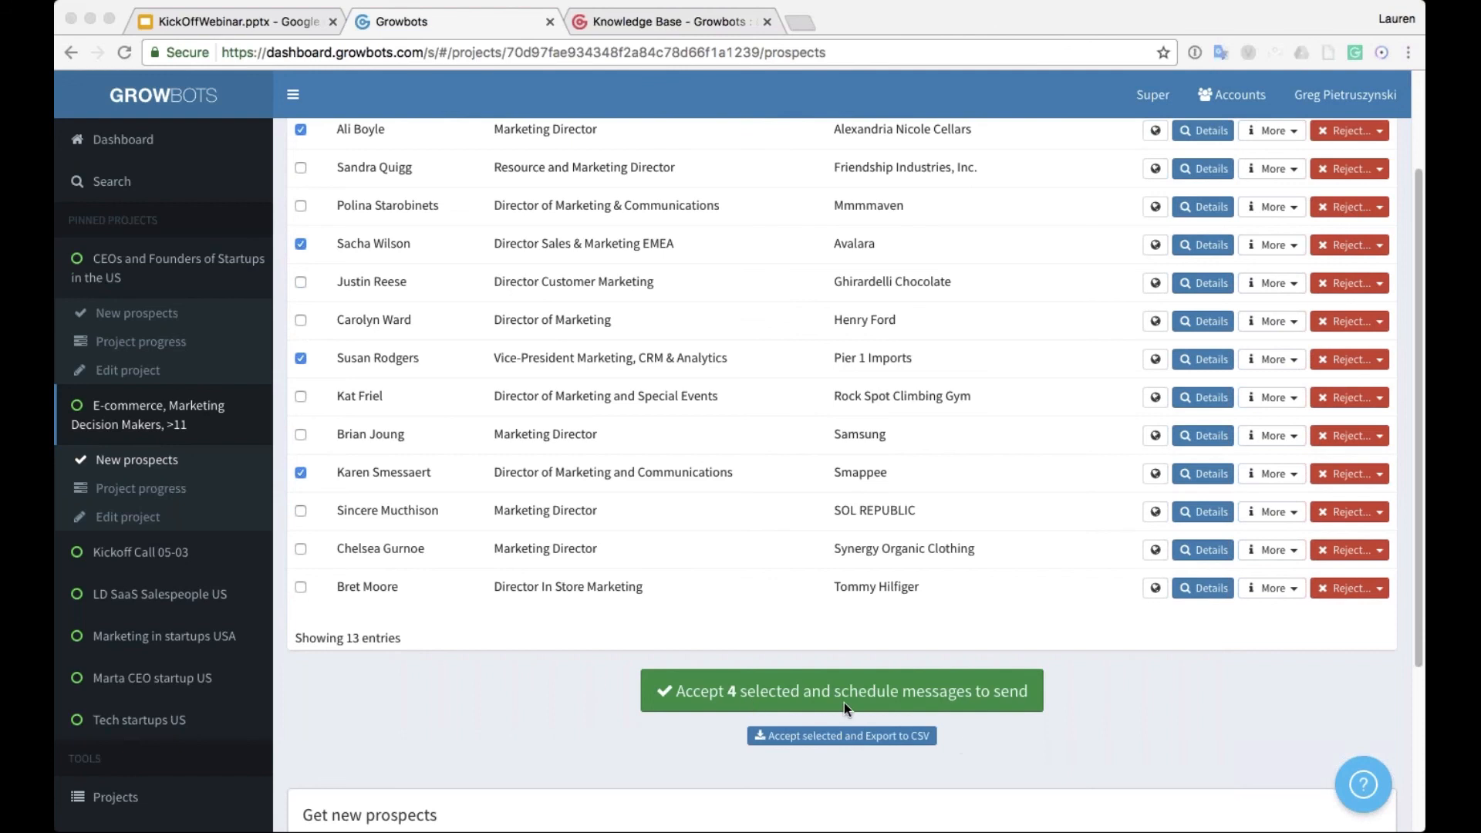
pyautogui.click(1154, 702)
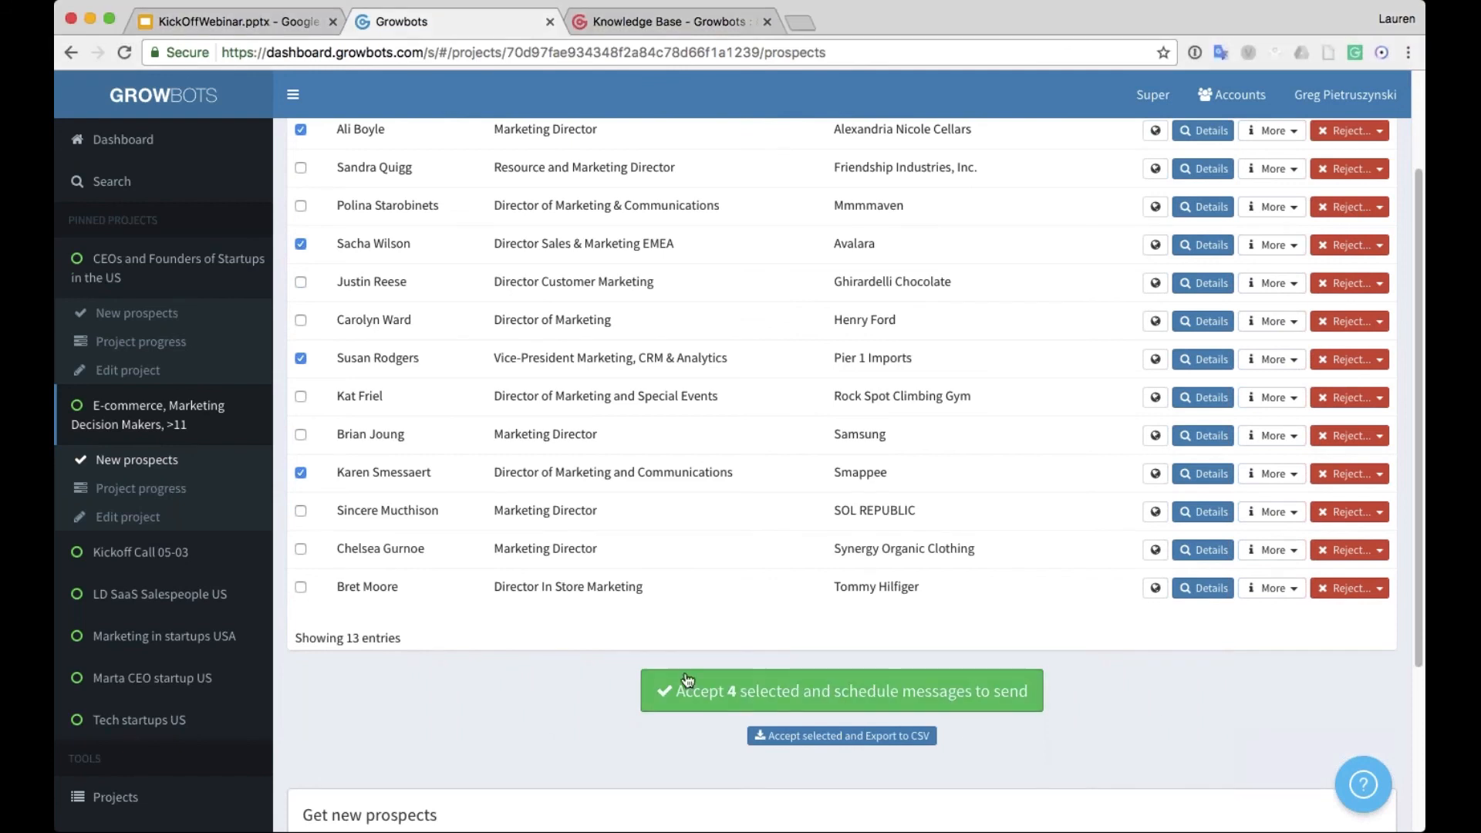
pyautogui.click(686, 709)
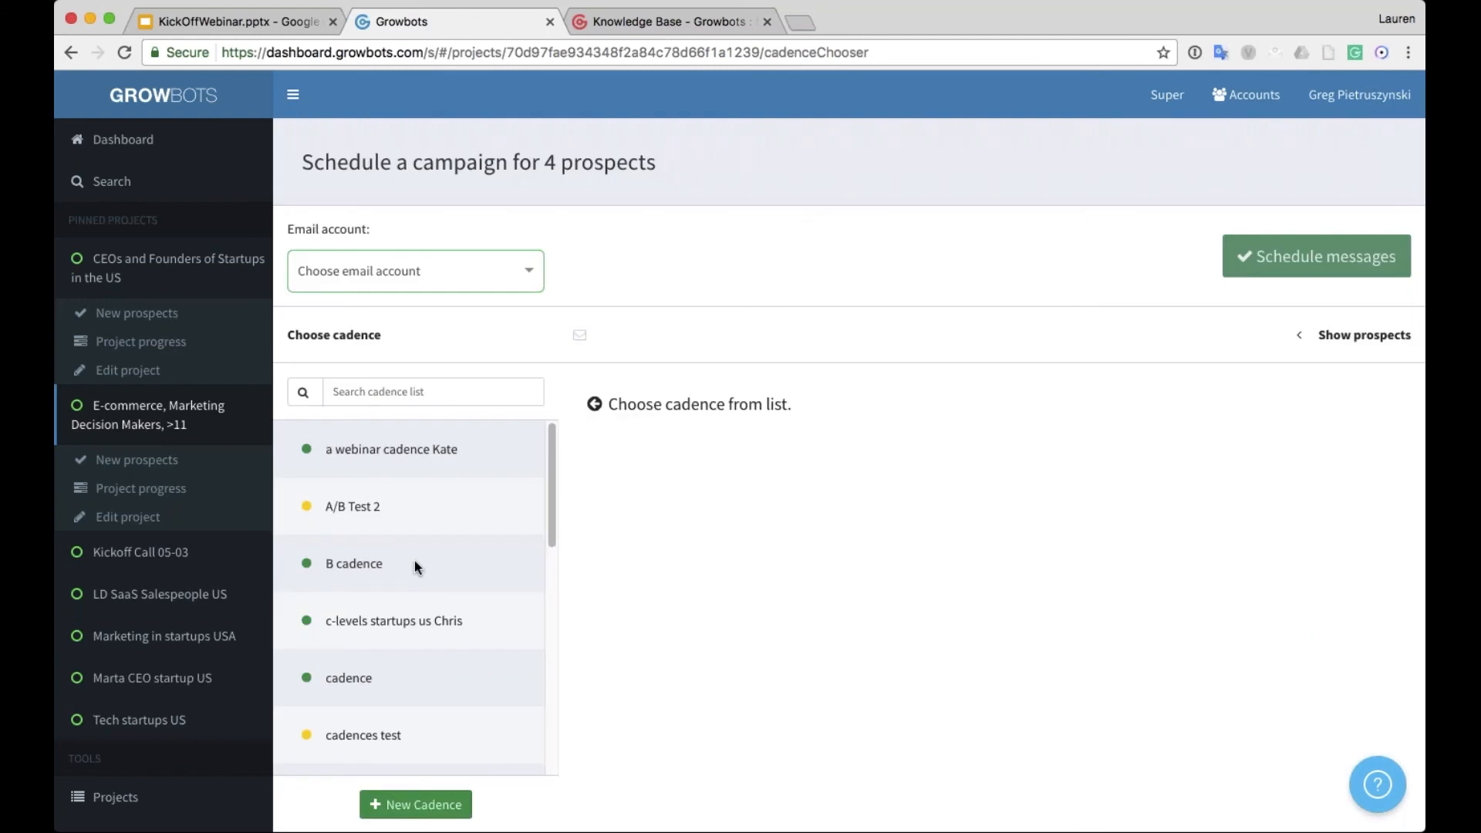
# - Choose the sender's email account and the B cadence for the campaign
pyautogui.click(346, 272)
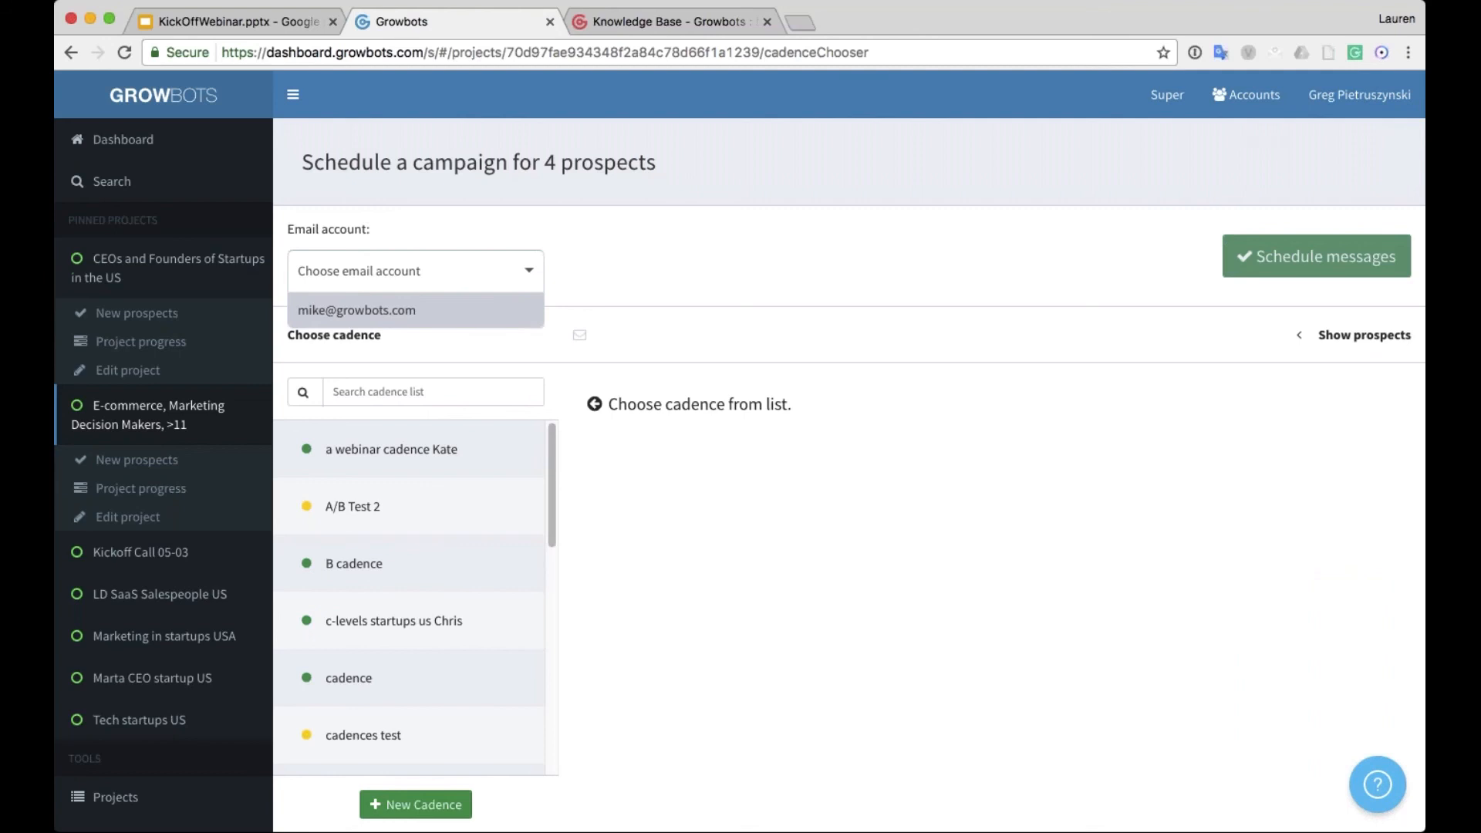
pyautogui.click(387, 316)
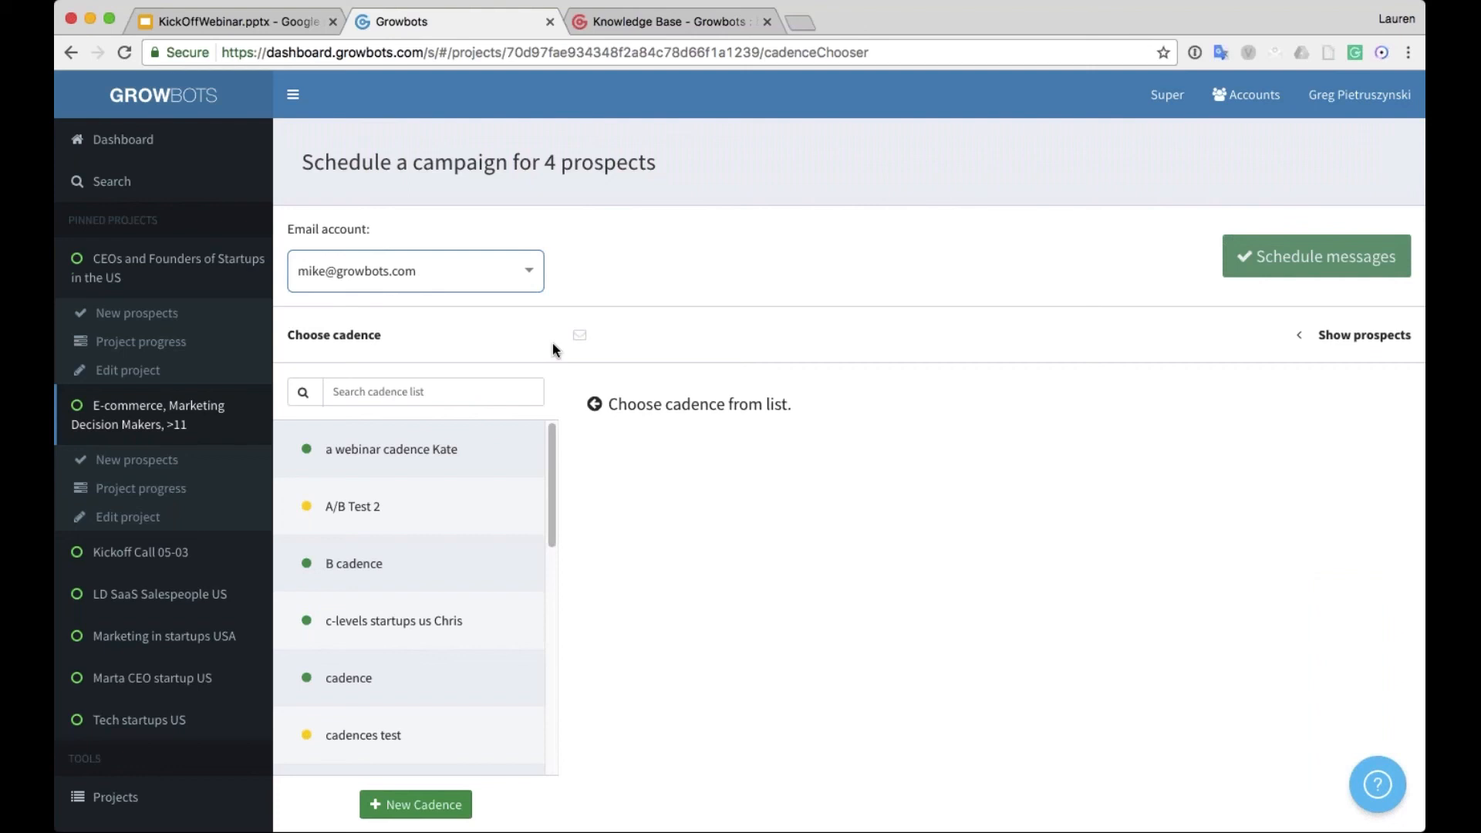
pyautogui.click(354, 564)
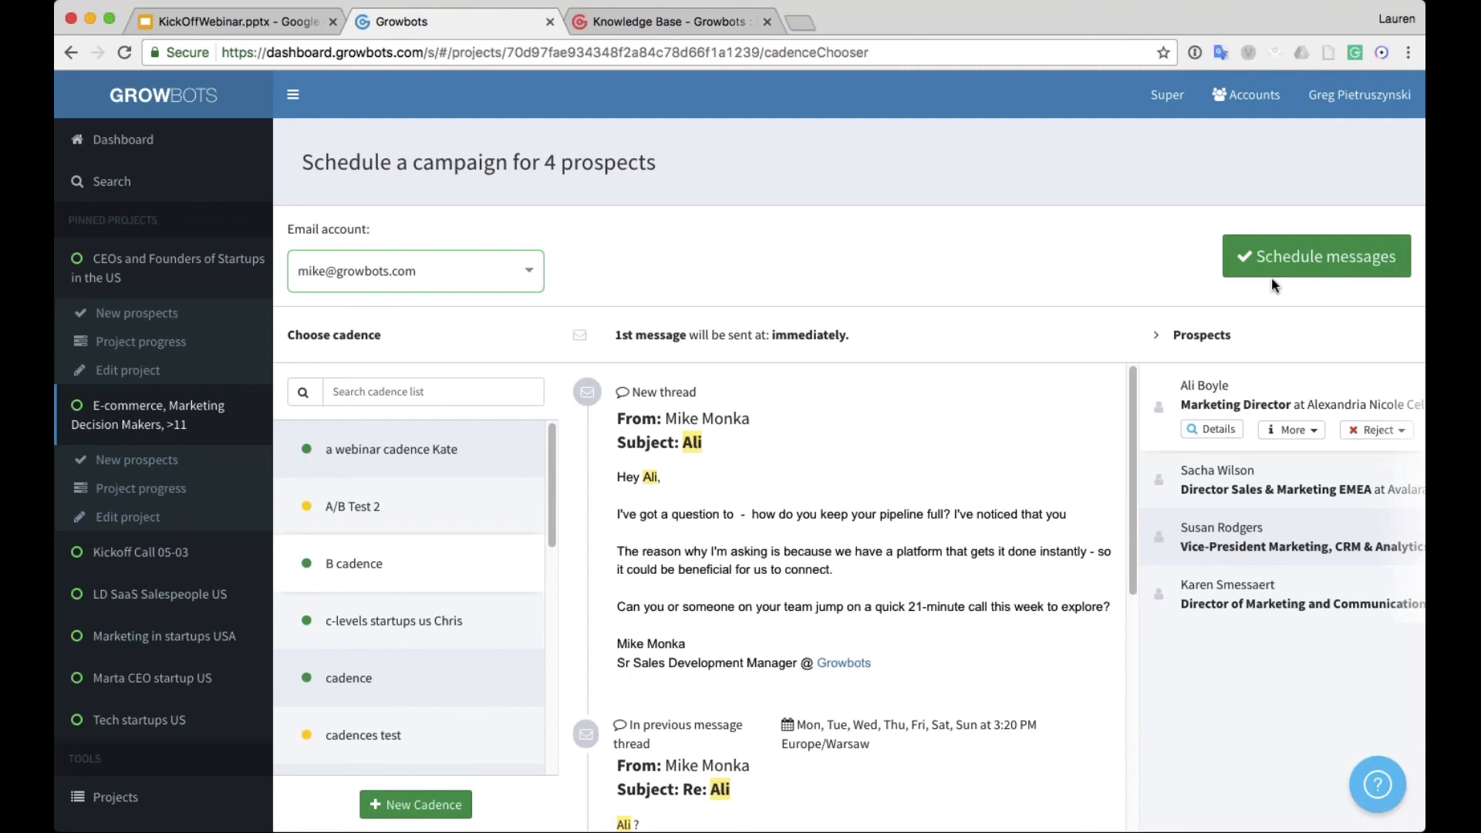
# - Preview the B cadence's messages from first to last, and check the personalized versions for the other selected prospects
pyautogui.scroll(-6, 848, 593)
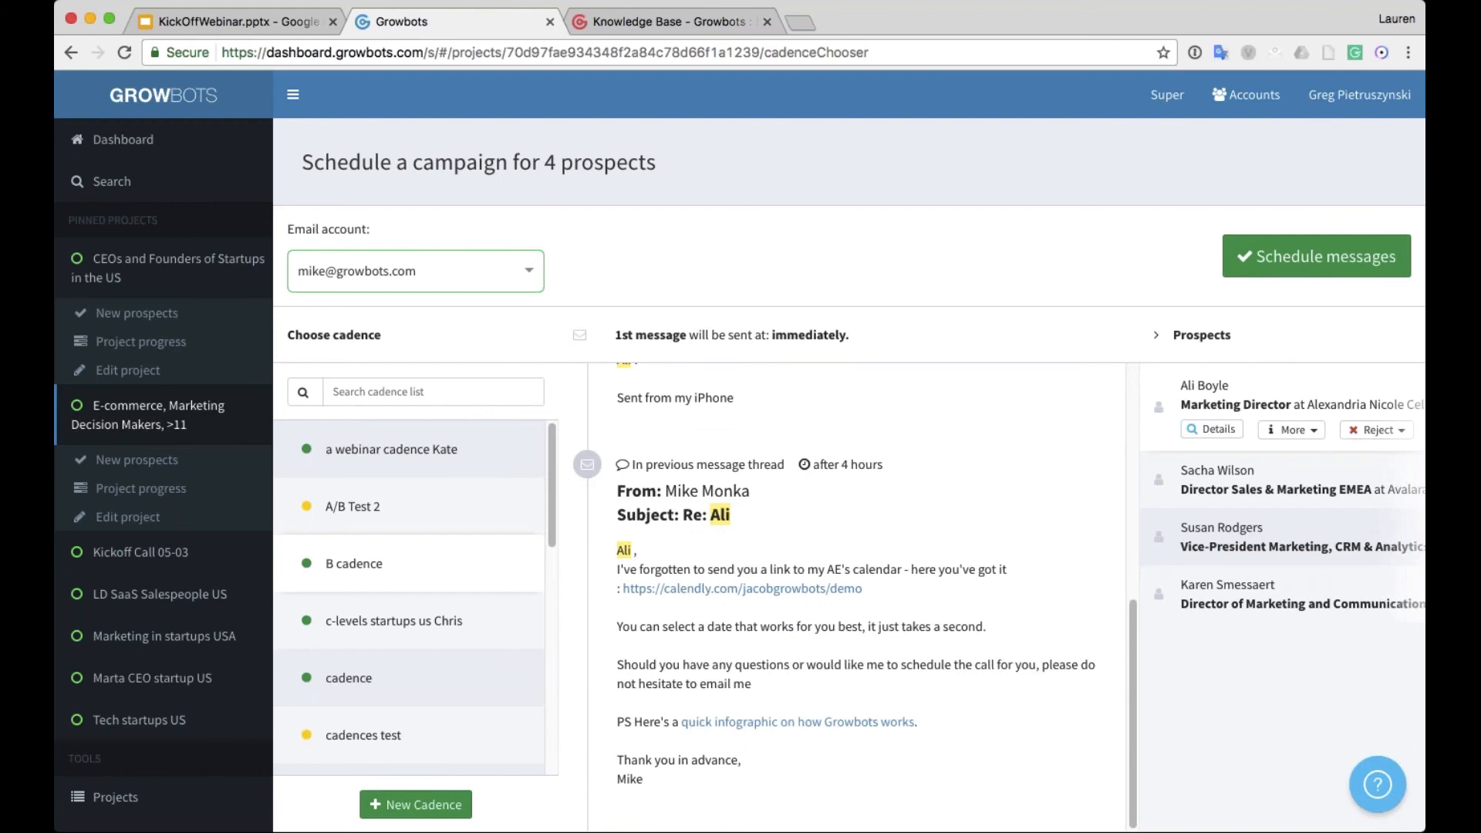
pyautogui.scroll(2, 698, 725)
pyautogui.scroll(4, 848, 594)
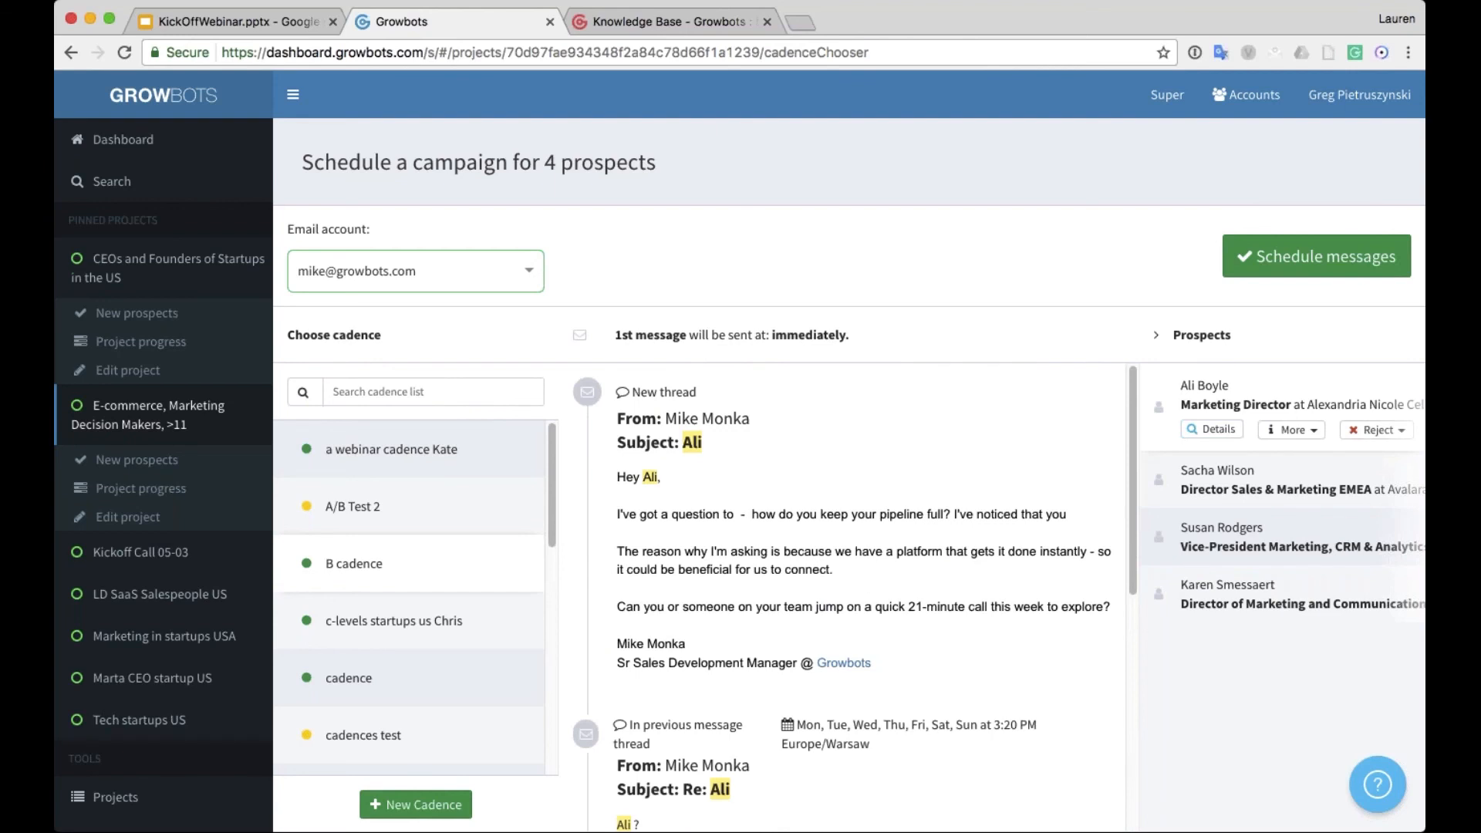
pyautogui.click(1217, 480)
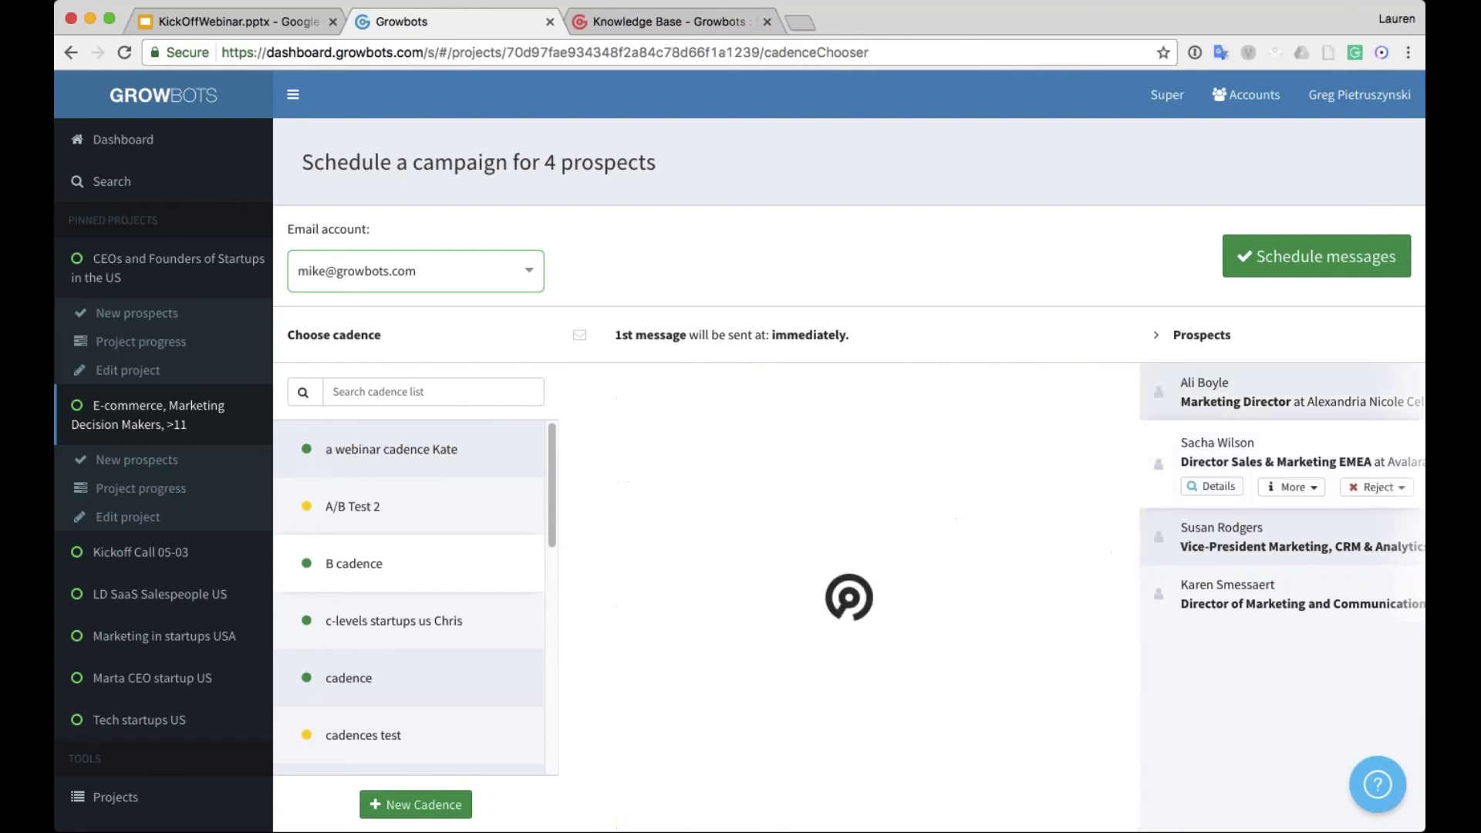
pyautogui.click(1212, 535)
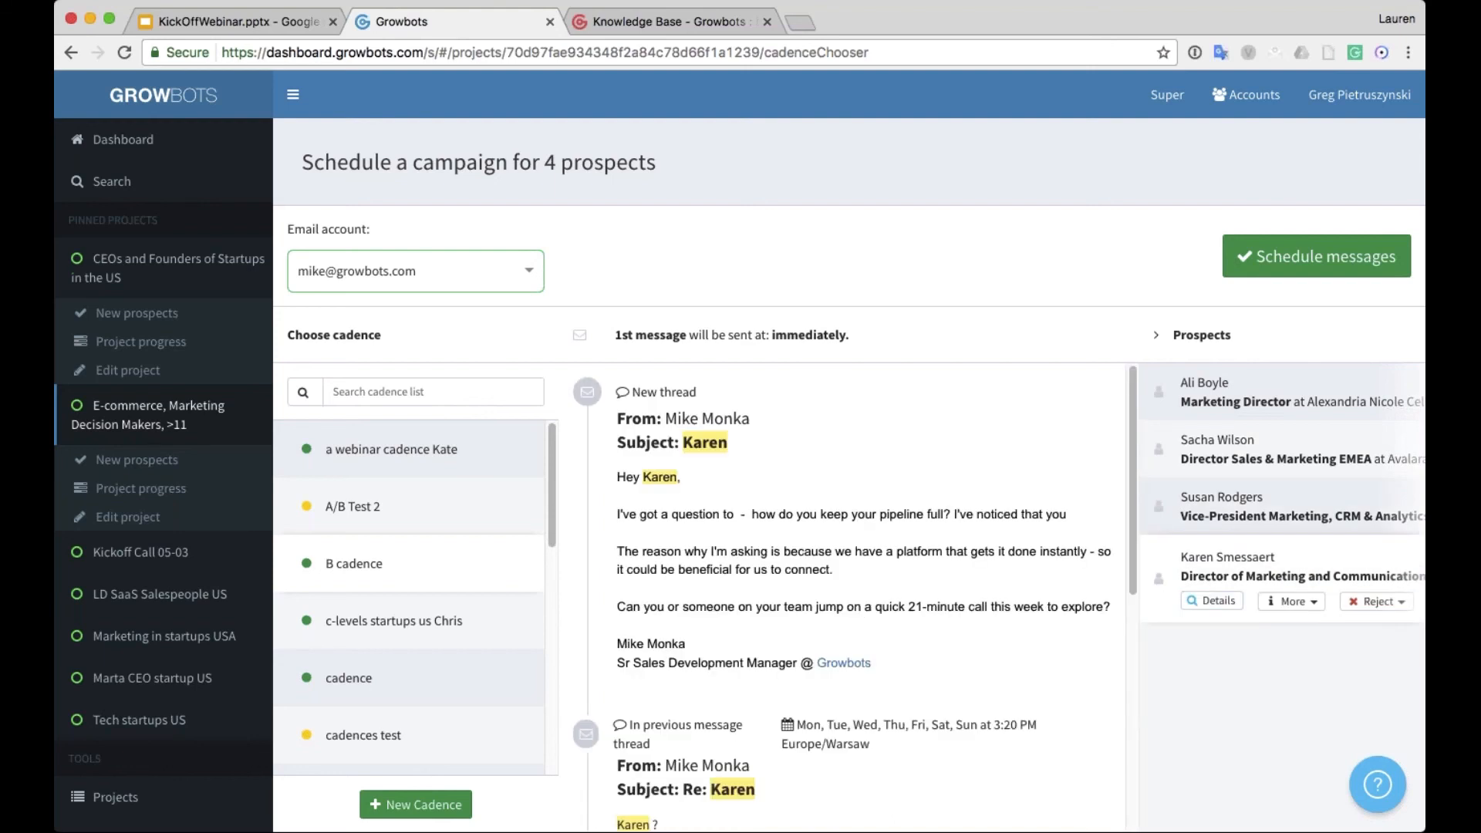
# - Append ", LLC" to the company custom field of the Alexandria Nicole Cellars prospect and close the prospect's details
pyautogui.click(1219, 408)
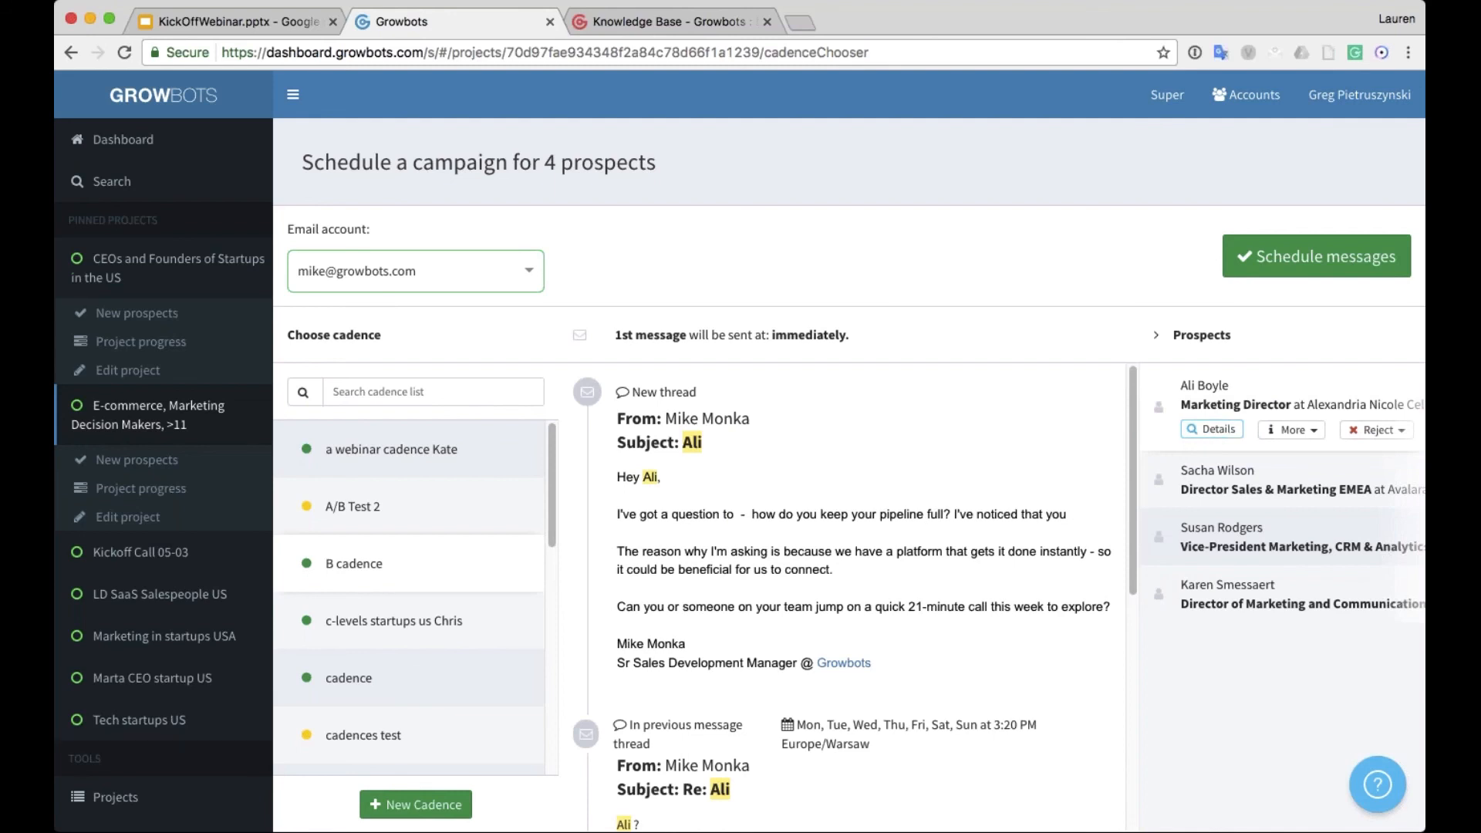
pyautogui.click(1211, 429)
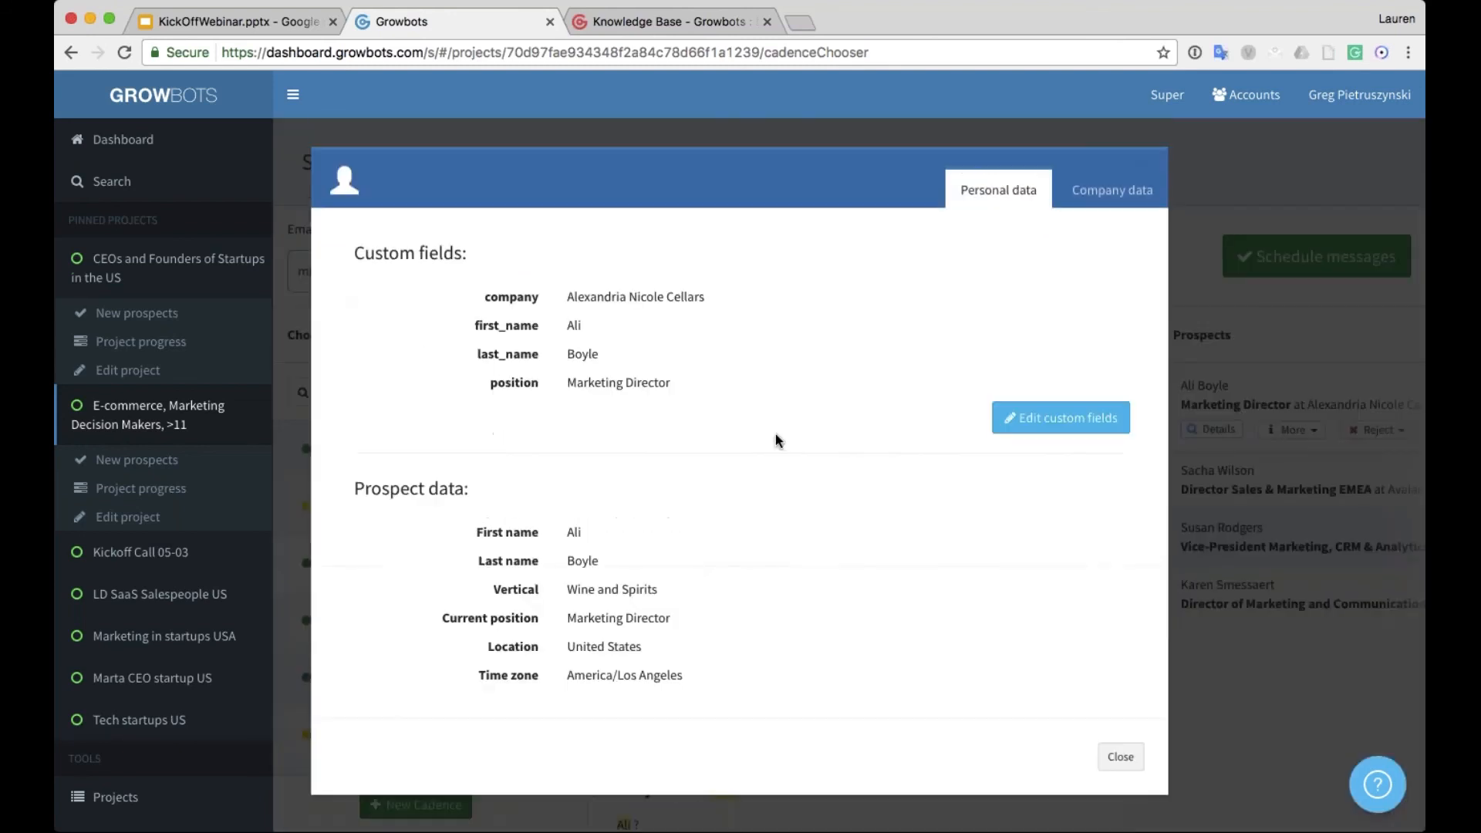
pyautogui.click(1061, 417)
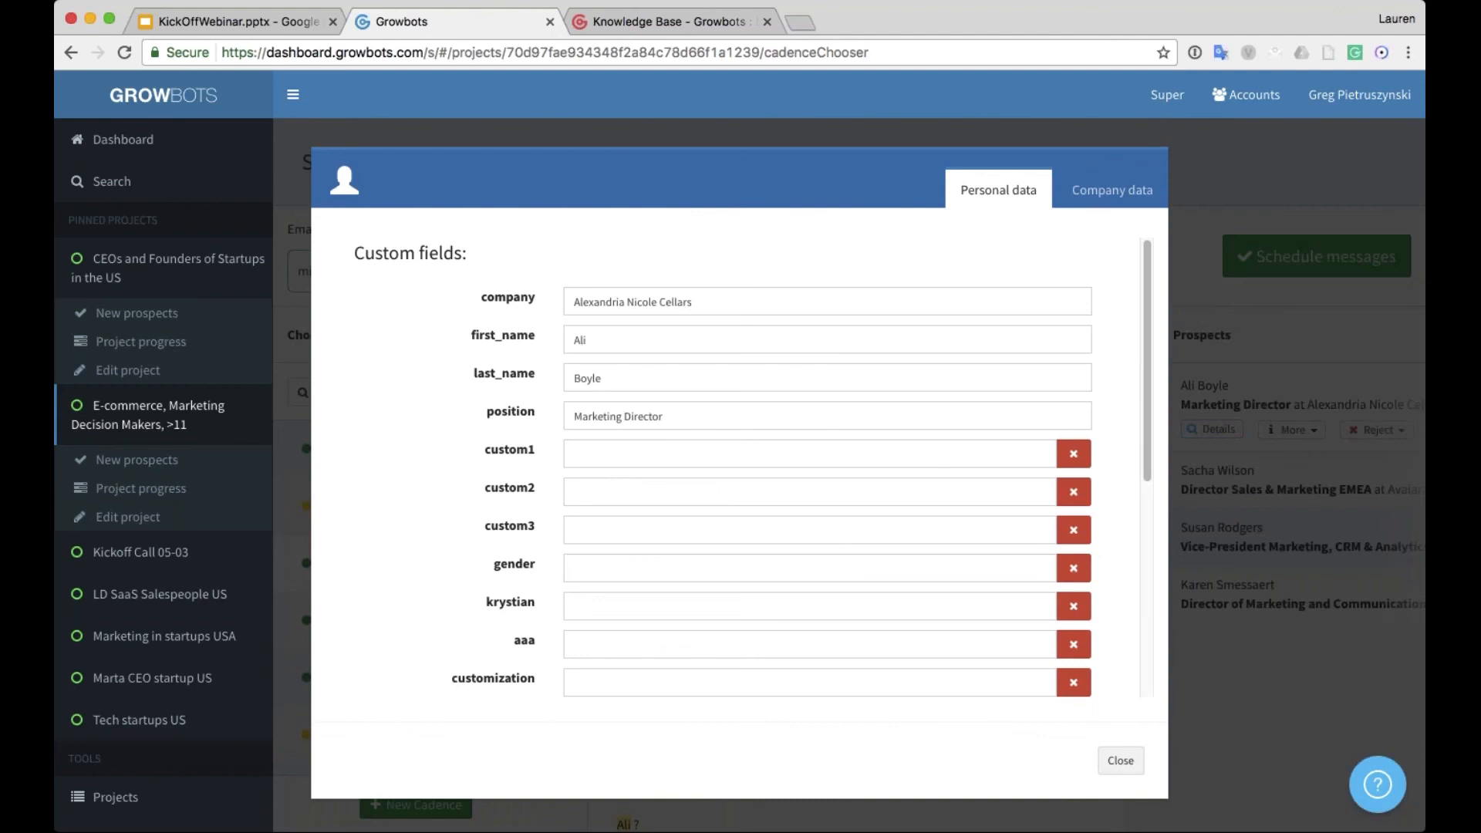
pyautogui.click(572, 301)
pyautogui.write(',,')
pyautogui.press('BackSpace')
pyautogui.press('BackSpace')
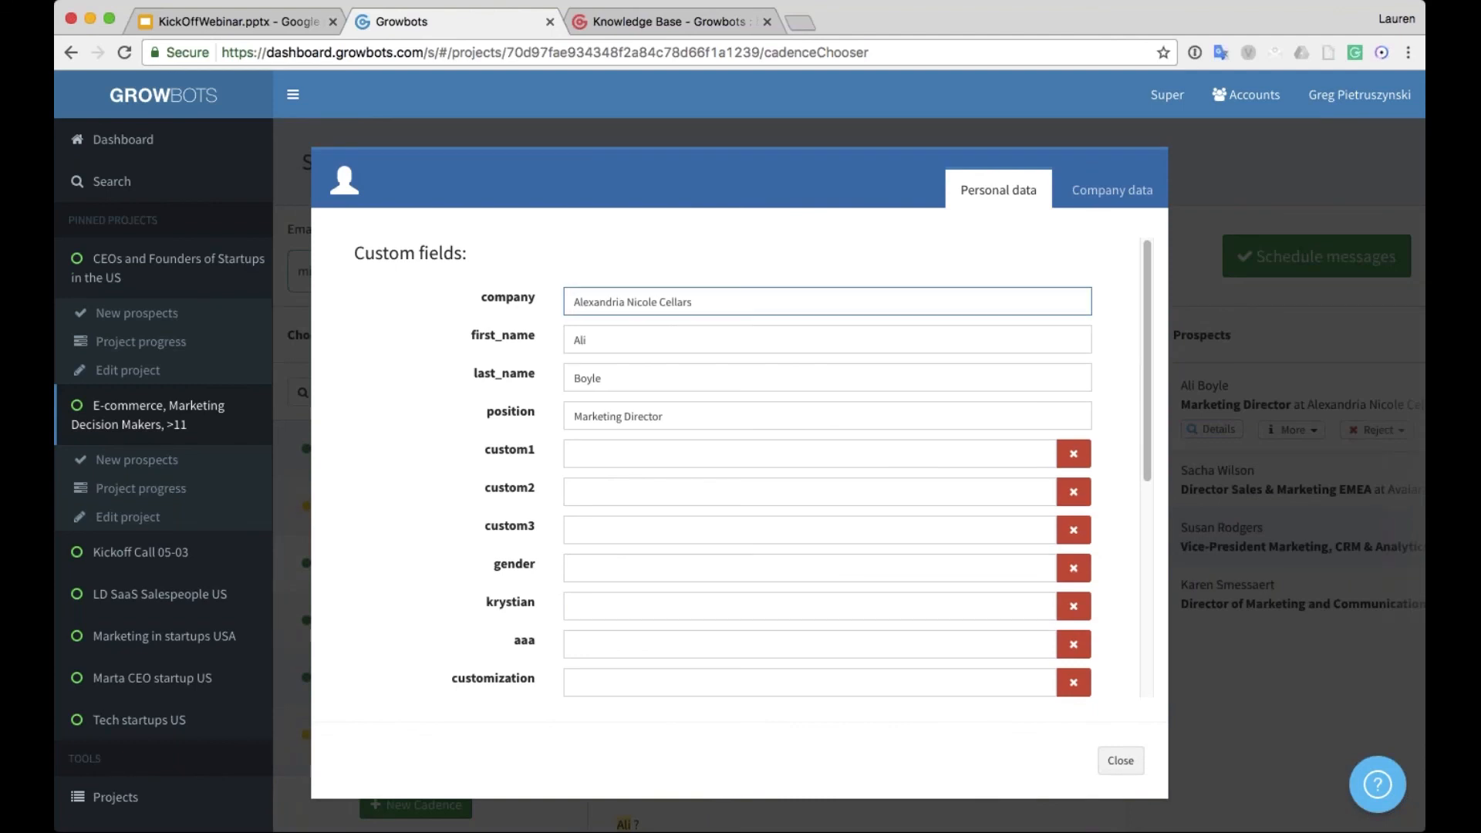
pyautogui.click(708, 297)
pyautogui.write(', LLC')
pyautogui.scroll(-5, 732, 462)
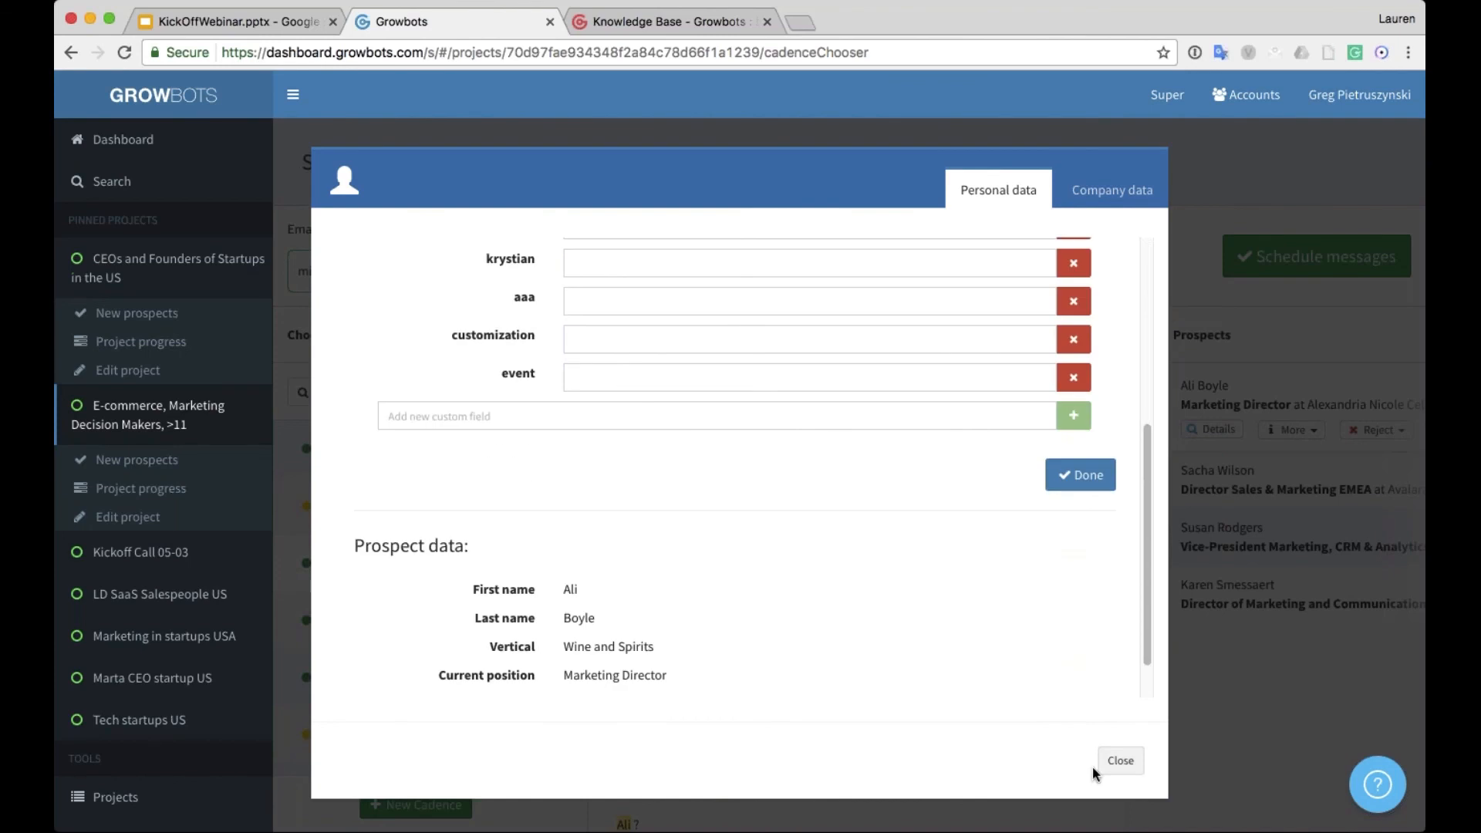
pyautogui.click(1120, 760)
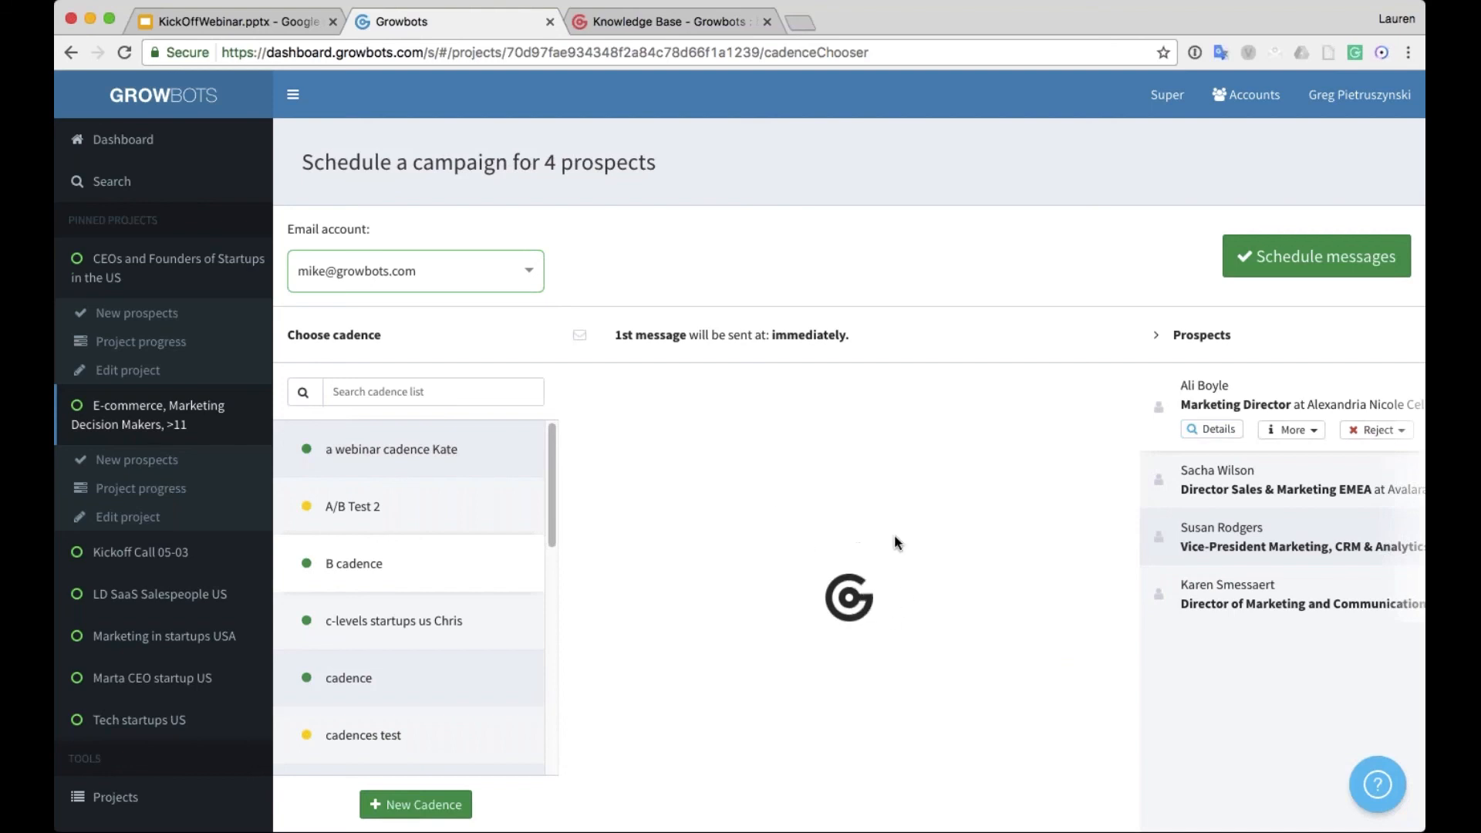
# - Preview the Avalara prospect's message, return to the project's prospect list and open the number of new prospects to get for editing
pyautogui.click(1284, 487)
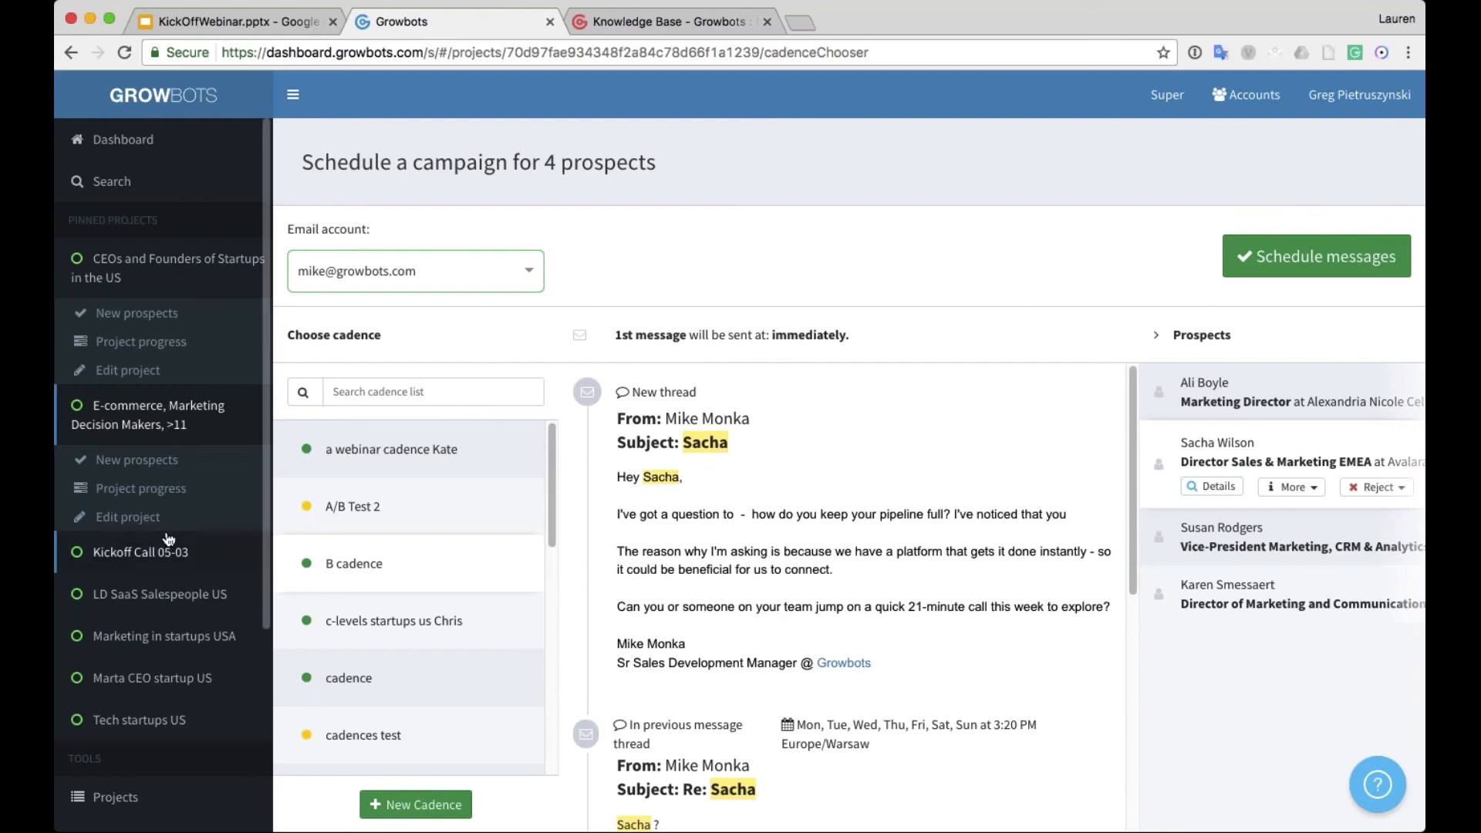
pyautogui.click(71, 52)
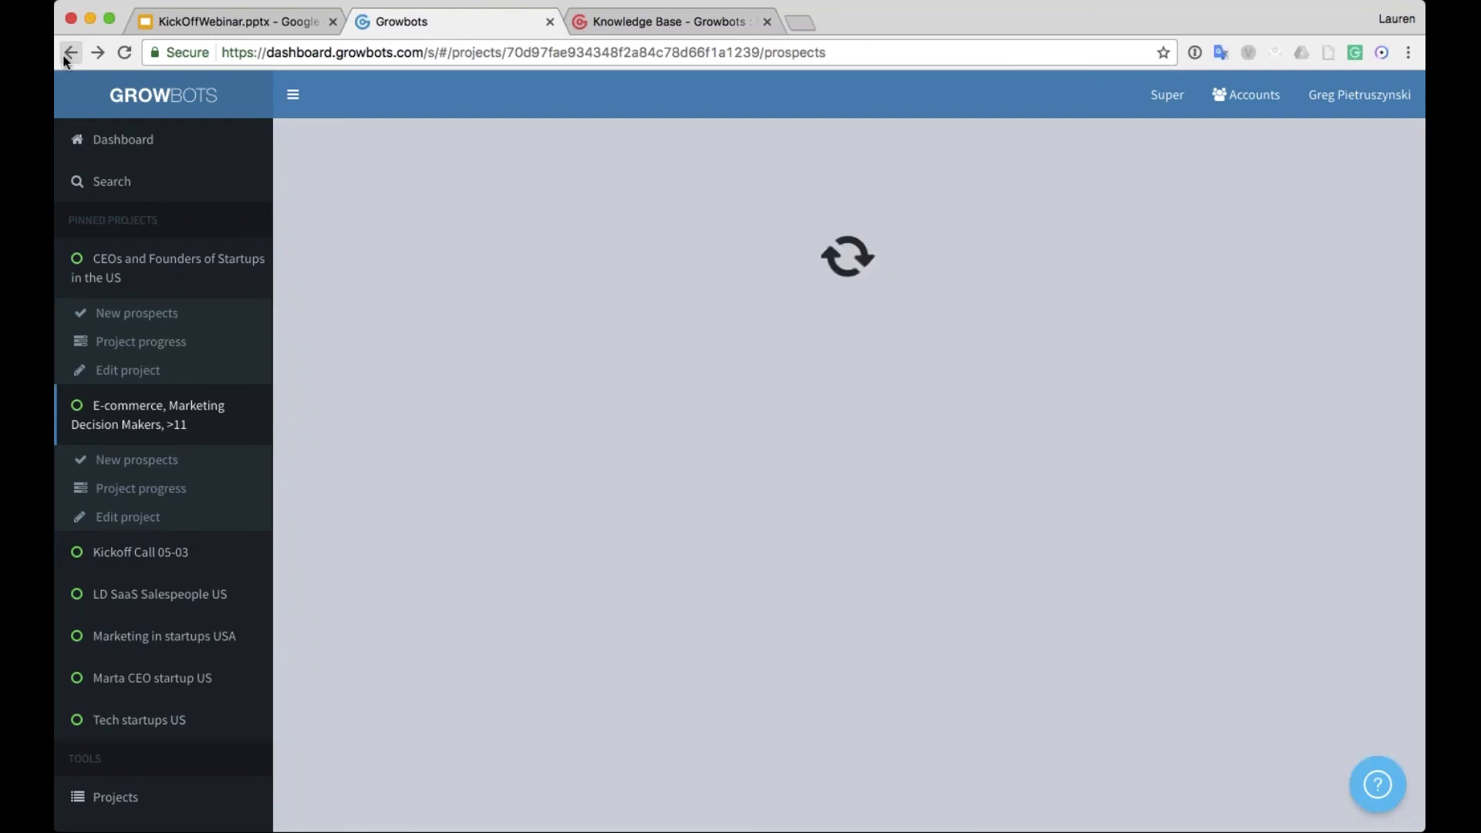
pyautogui.scroll(-5, 978, 713)
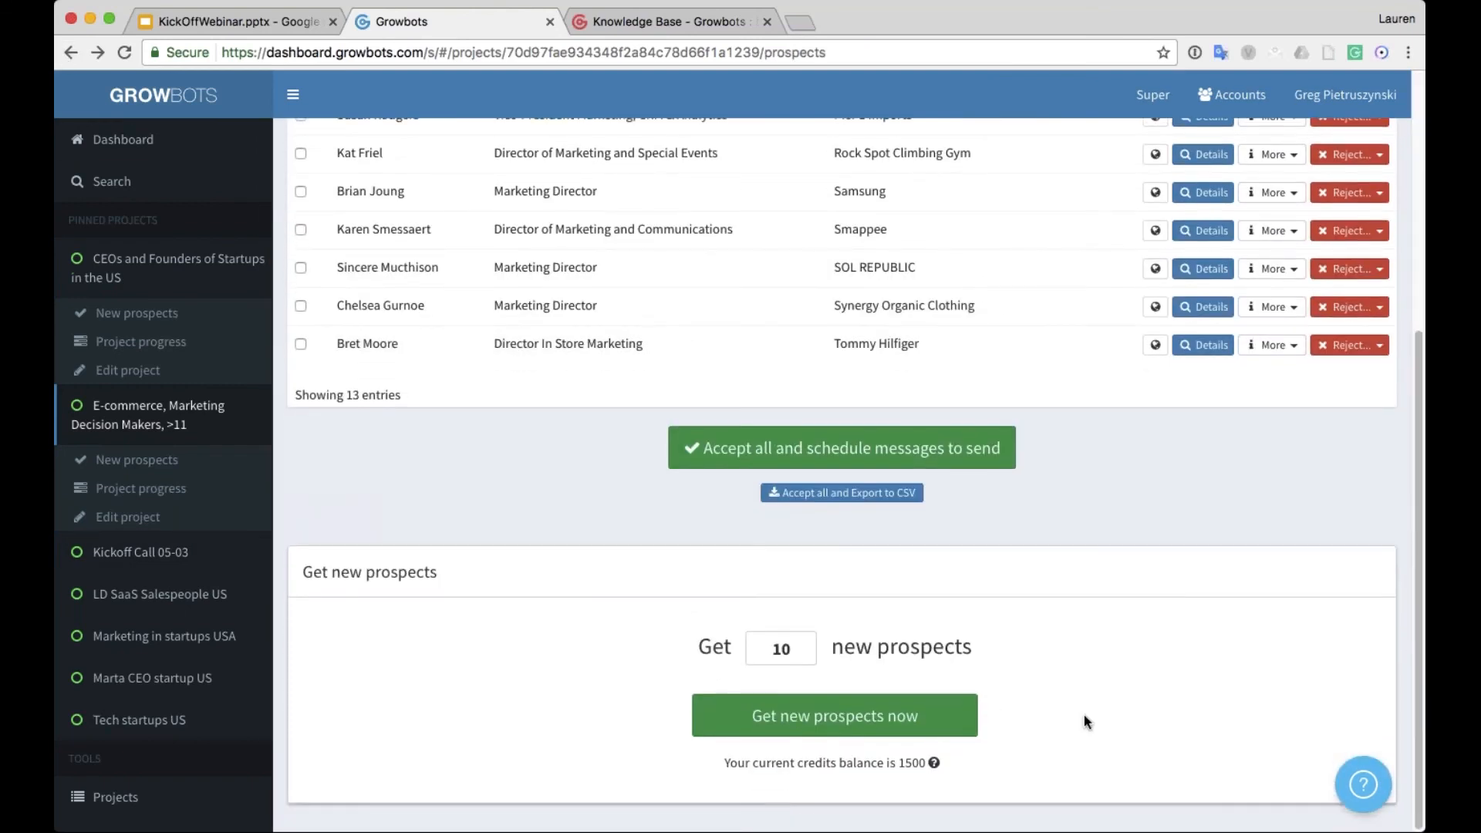
pyautogui.doubleClick(780, 649)
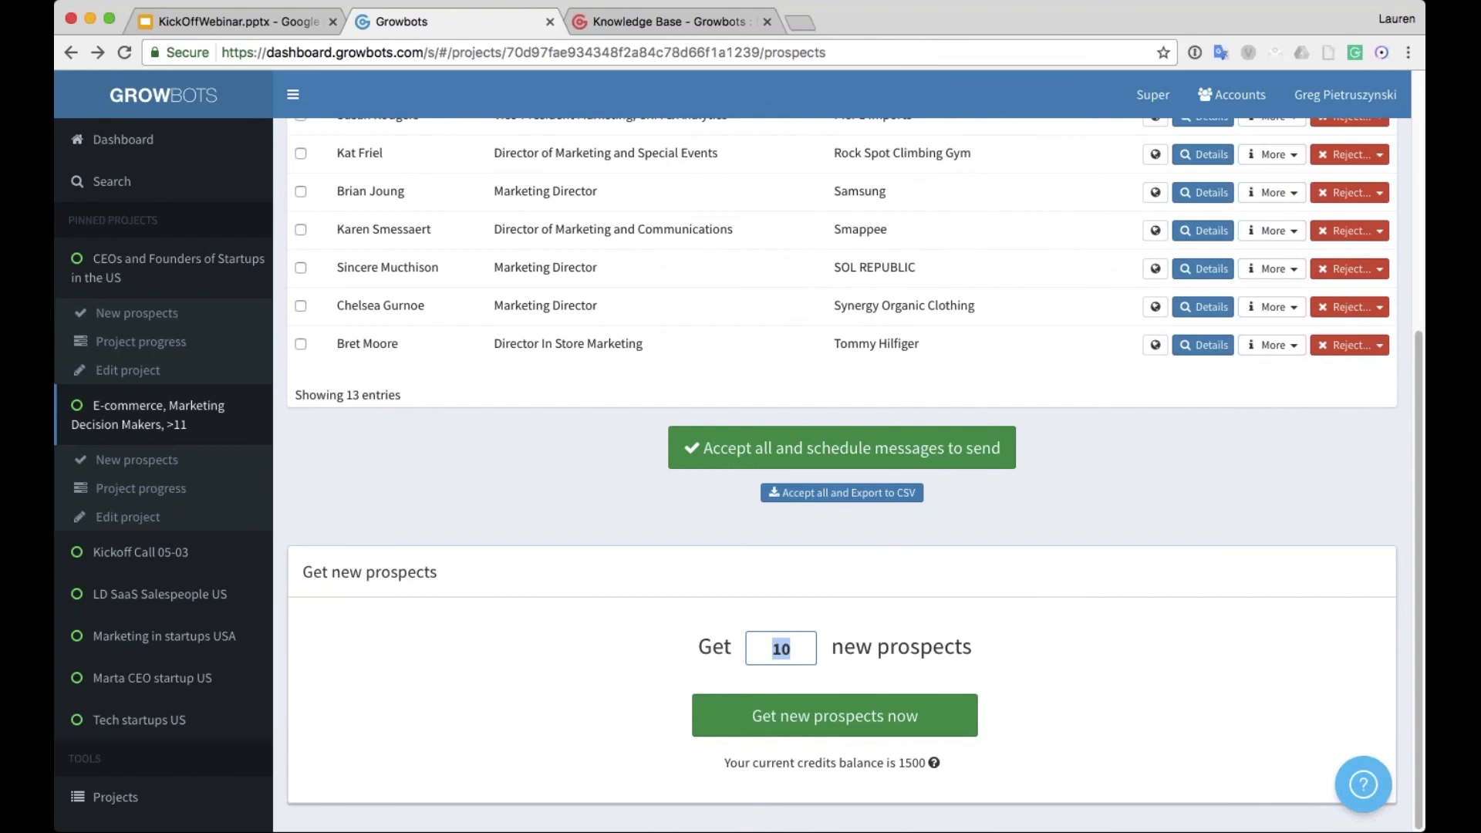
pyautogui.click(781, 647)
pyautogui.press('Left')
pyautogui.click(800, 650)
pyautogui.click(802, 653)
# - View the Timeline page, and open the Timeline article in the Growbots knowledge base
pyautogui.scroll(-5, 58, 663)
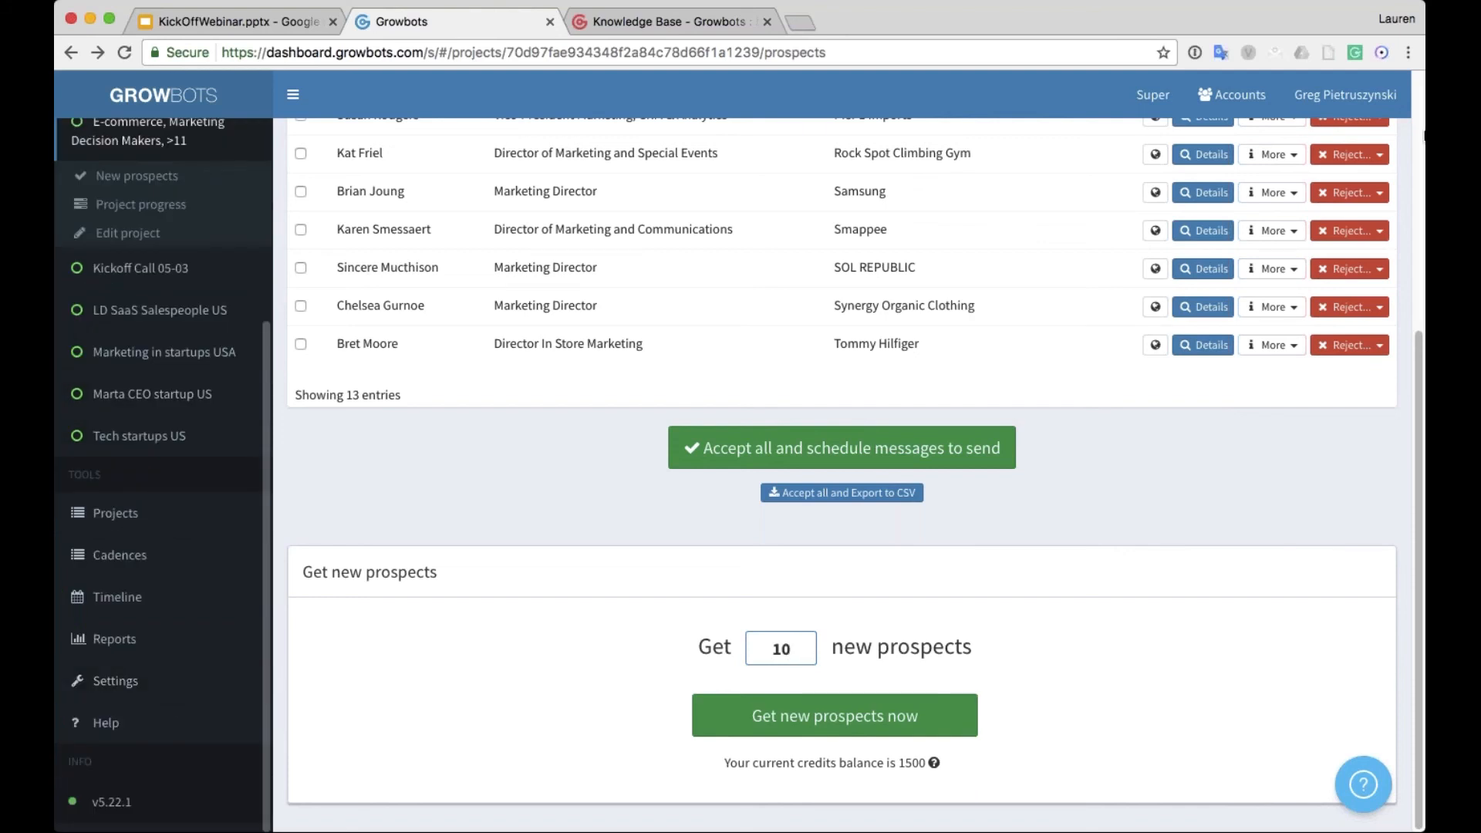
pyautogui.click(125, 613)
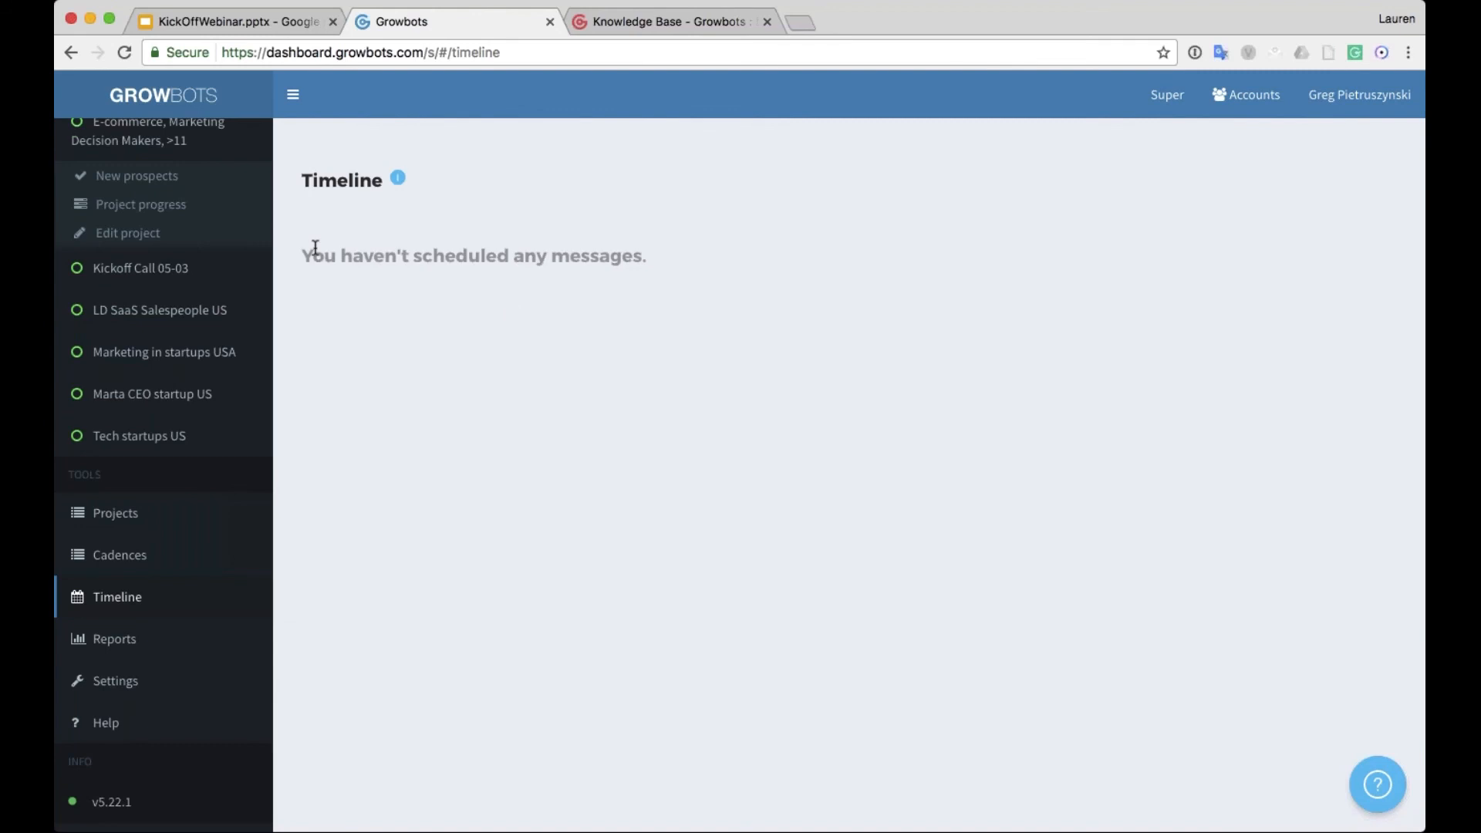
pyautogui.click(630, 30)
pyautogui.scroll(-15, 597, 621)
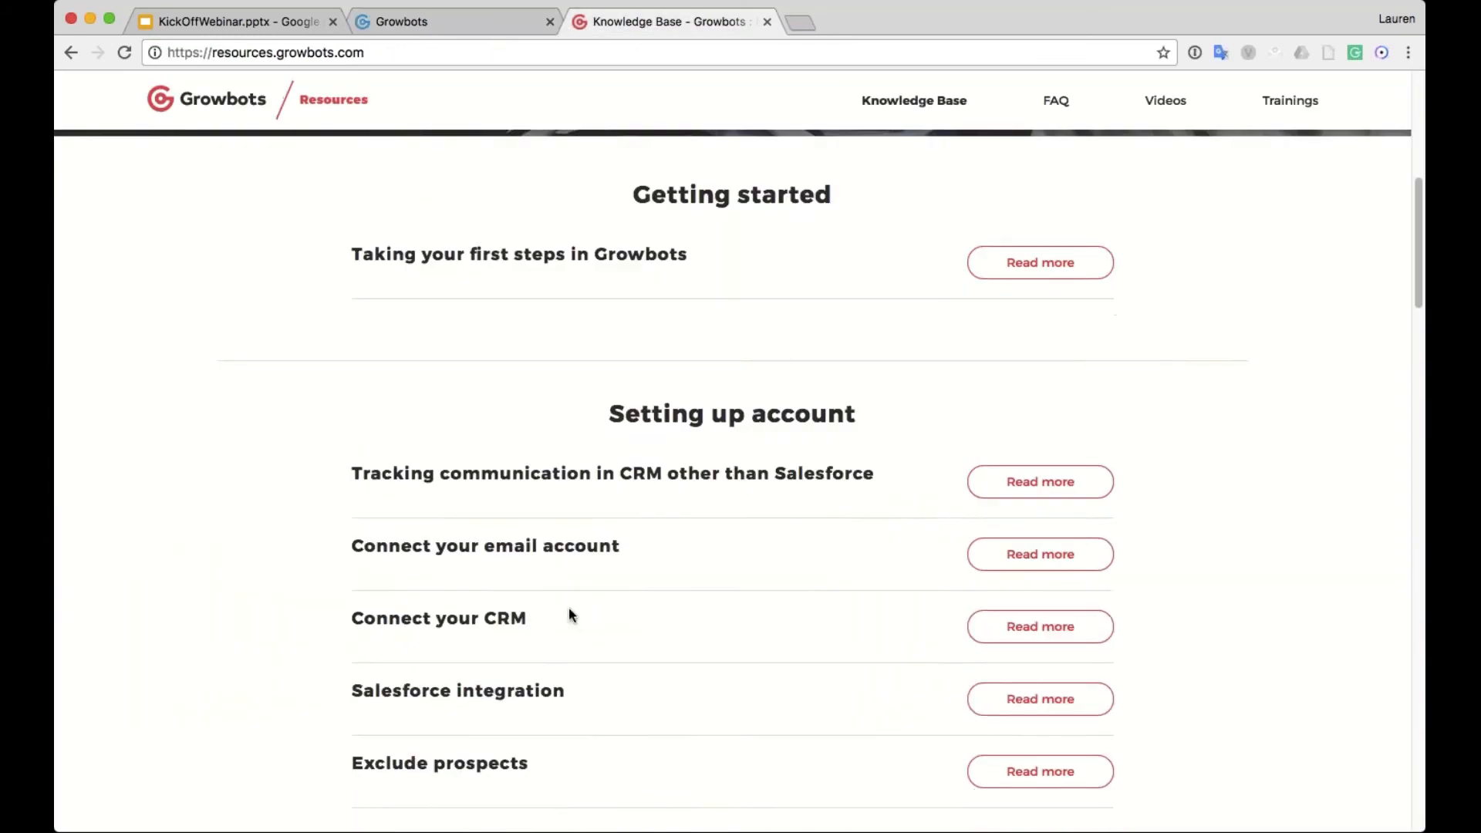
pyautogui.scroll(-15, 561, 613)
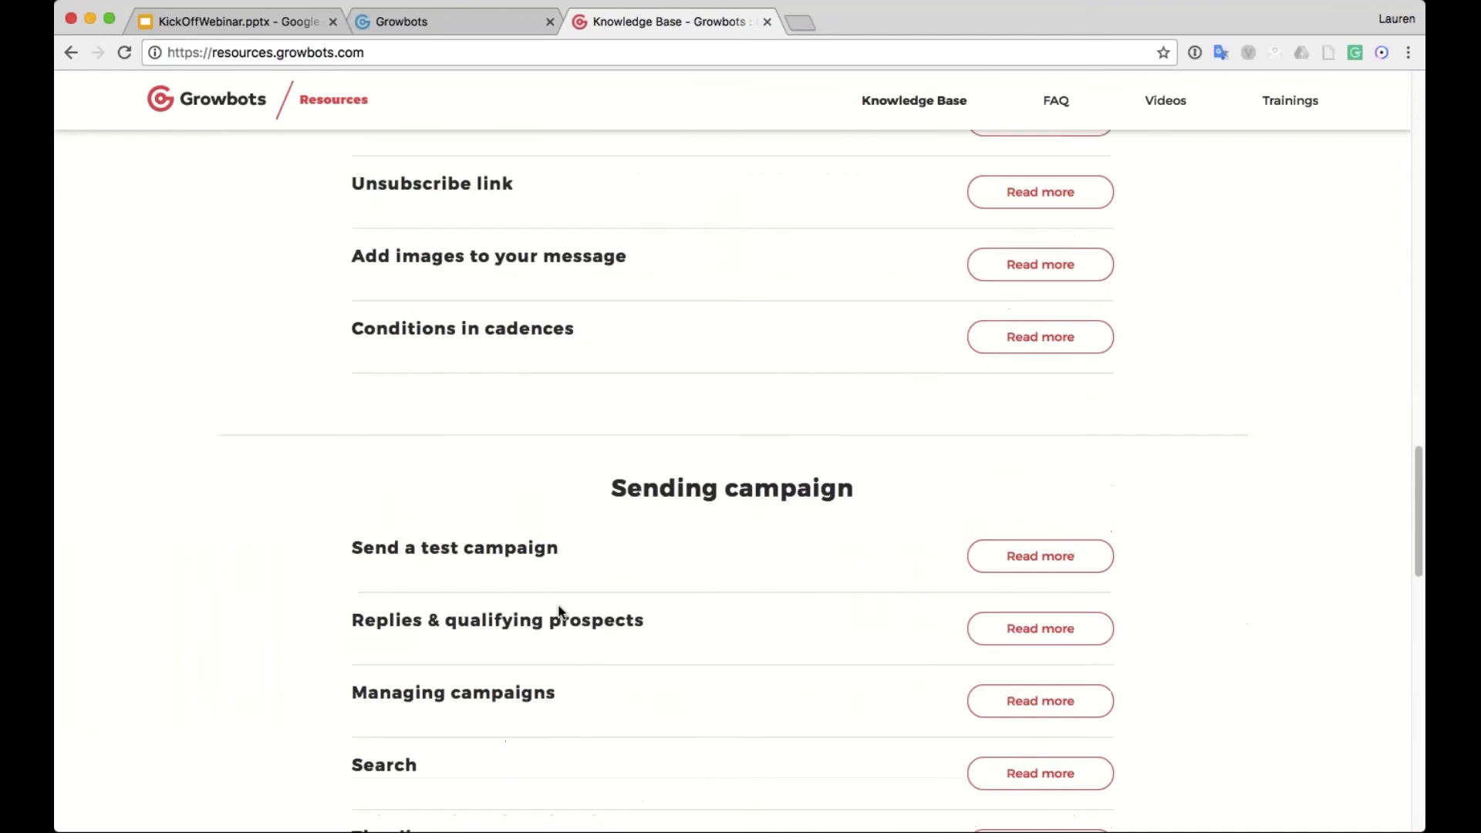
pyautogui.click(1042, 466)
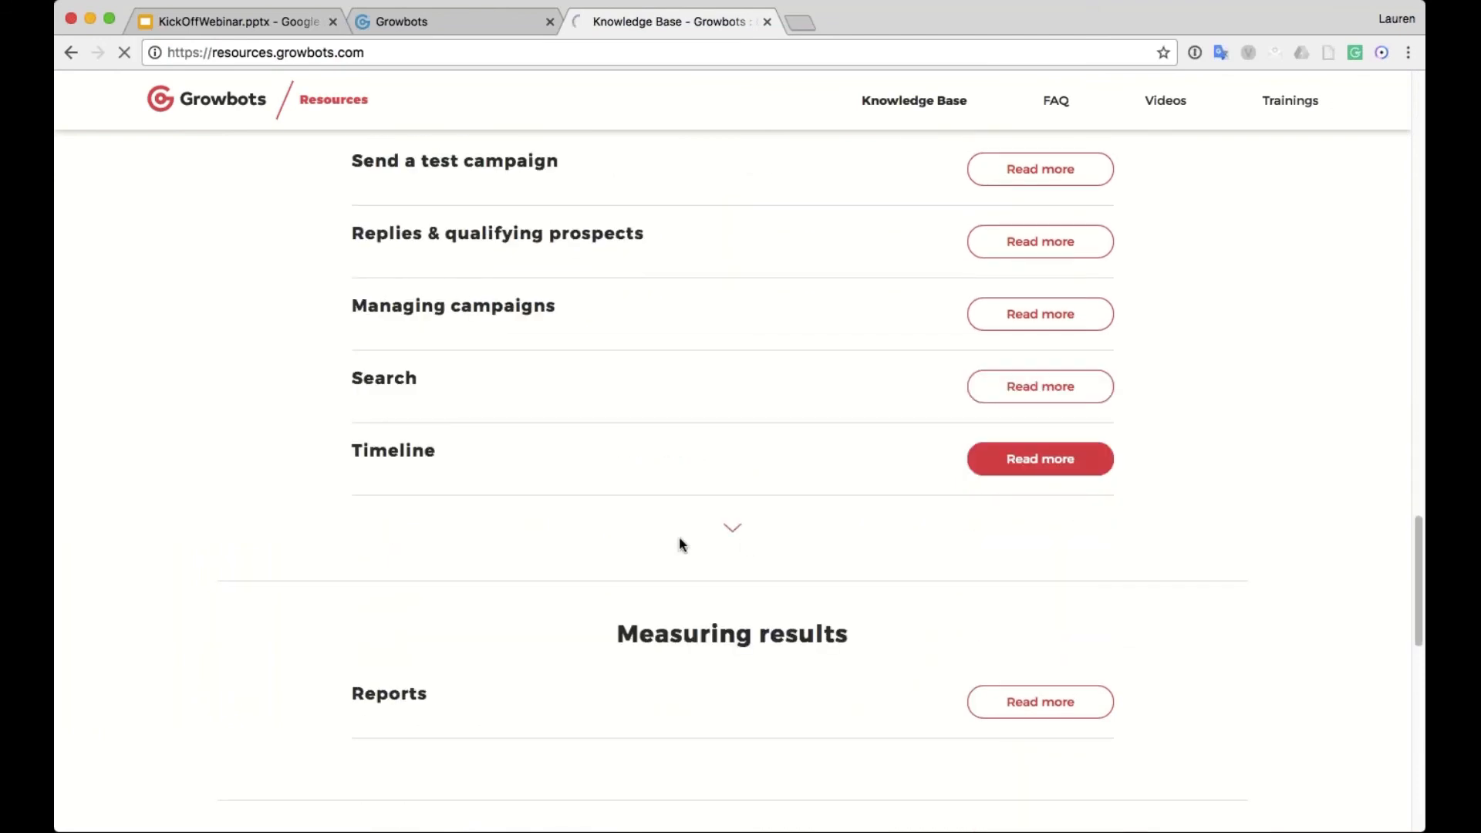
# - Read the Timeline article through to its daily sending limit example and compare it with the dashboard's Timeline page
pyautogui.scroll(-11, 1124, 520)
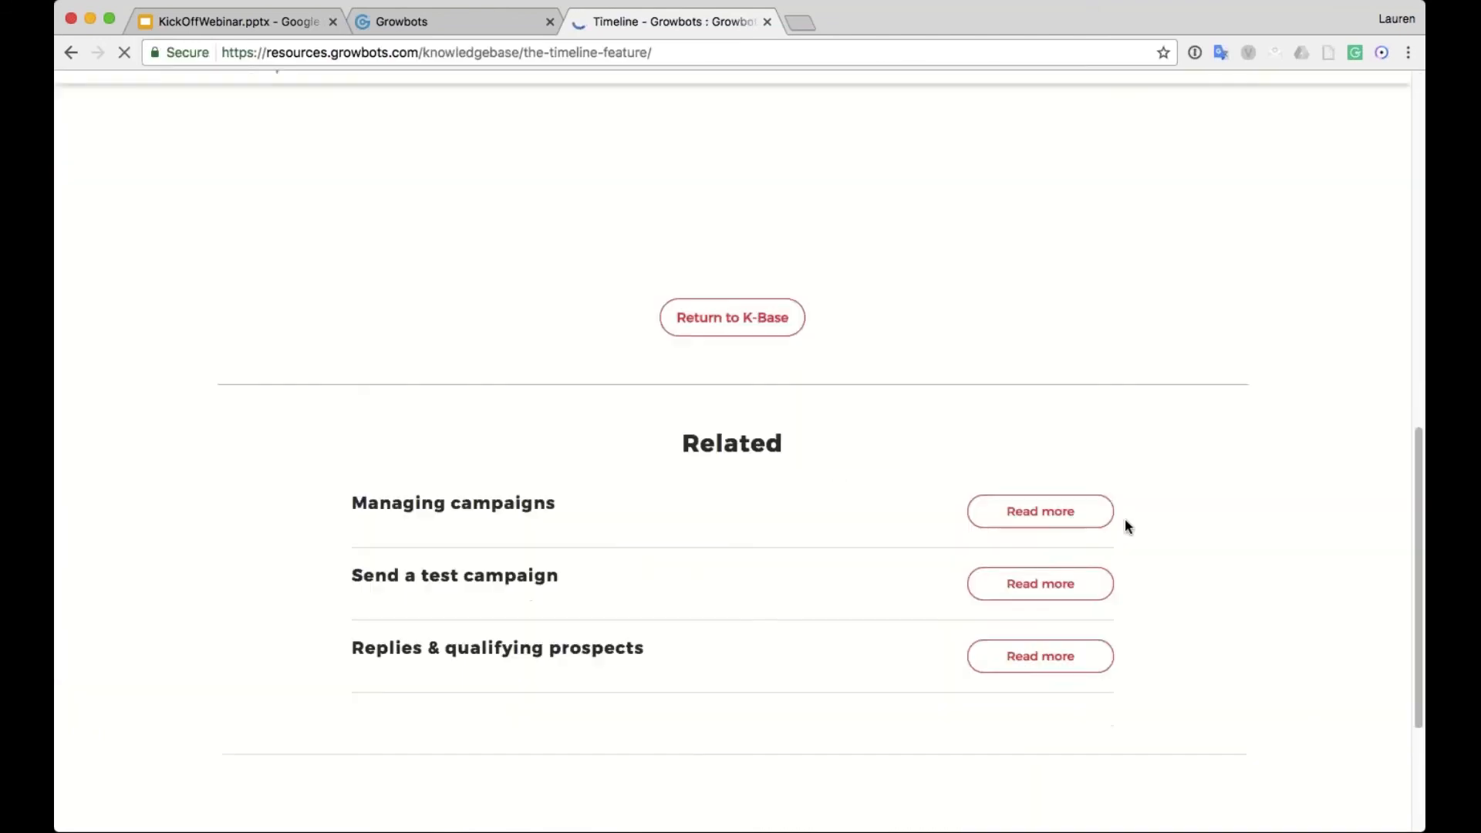
pyautogui.scroll(5, 1124, 520)
pyautogui.scroll(-1, 1124, 520)
pyautogui.scroll(-10, 1125, 521)
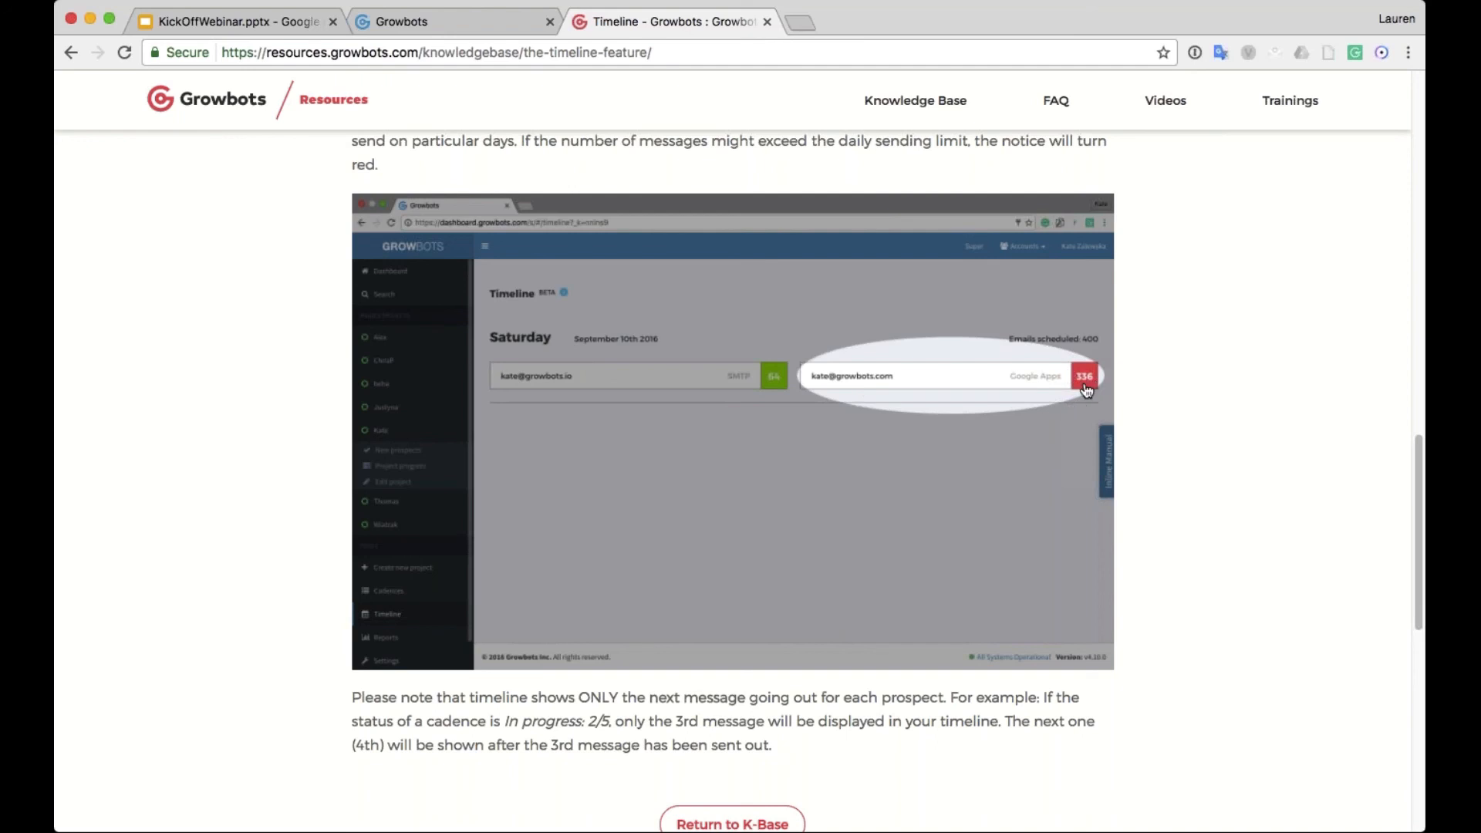
pyautogui.click(440, 21)
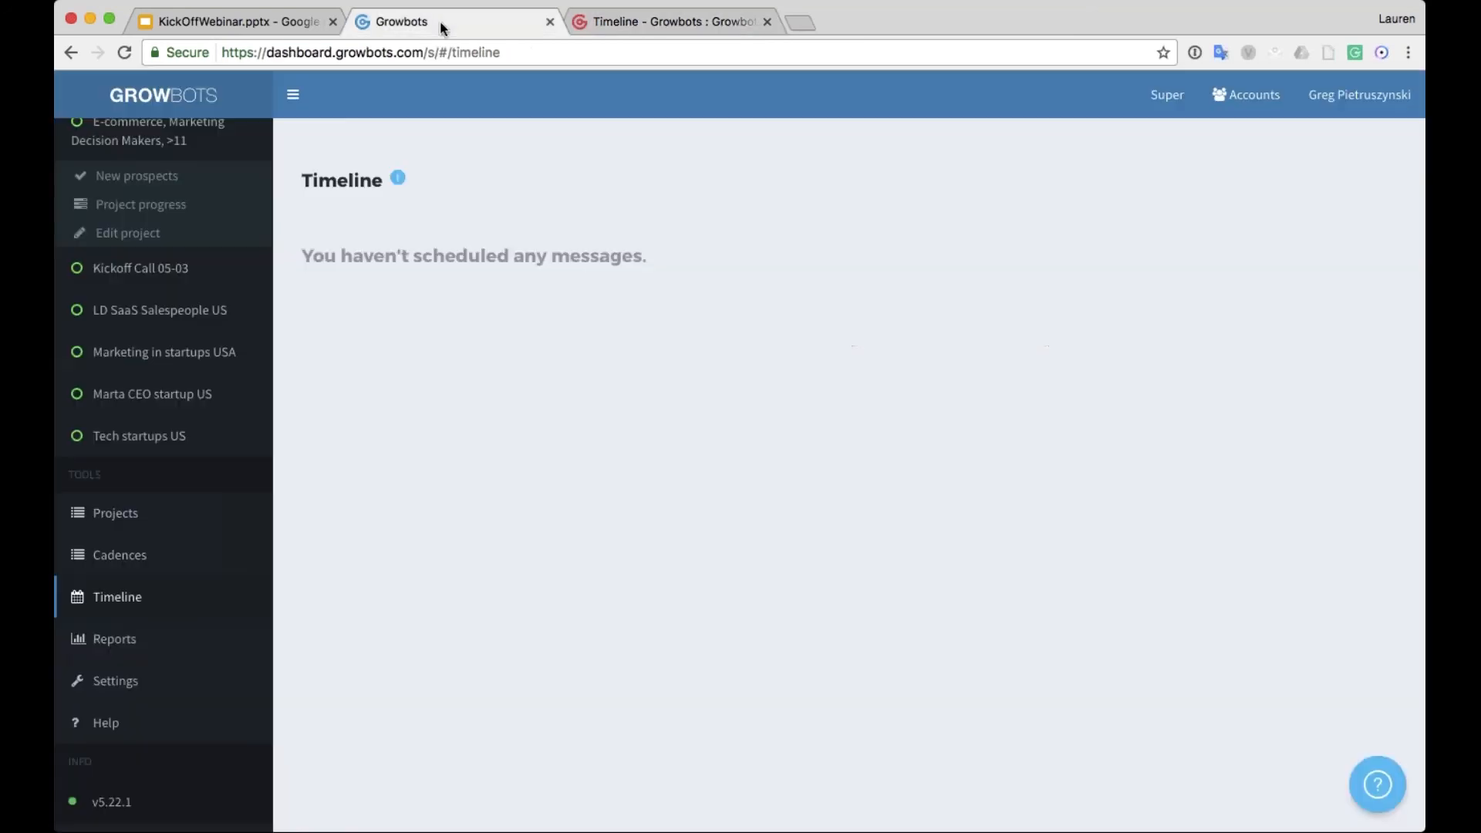
pyautogui.click(671, 21)
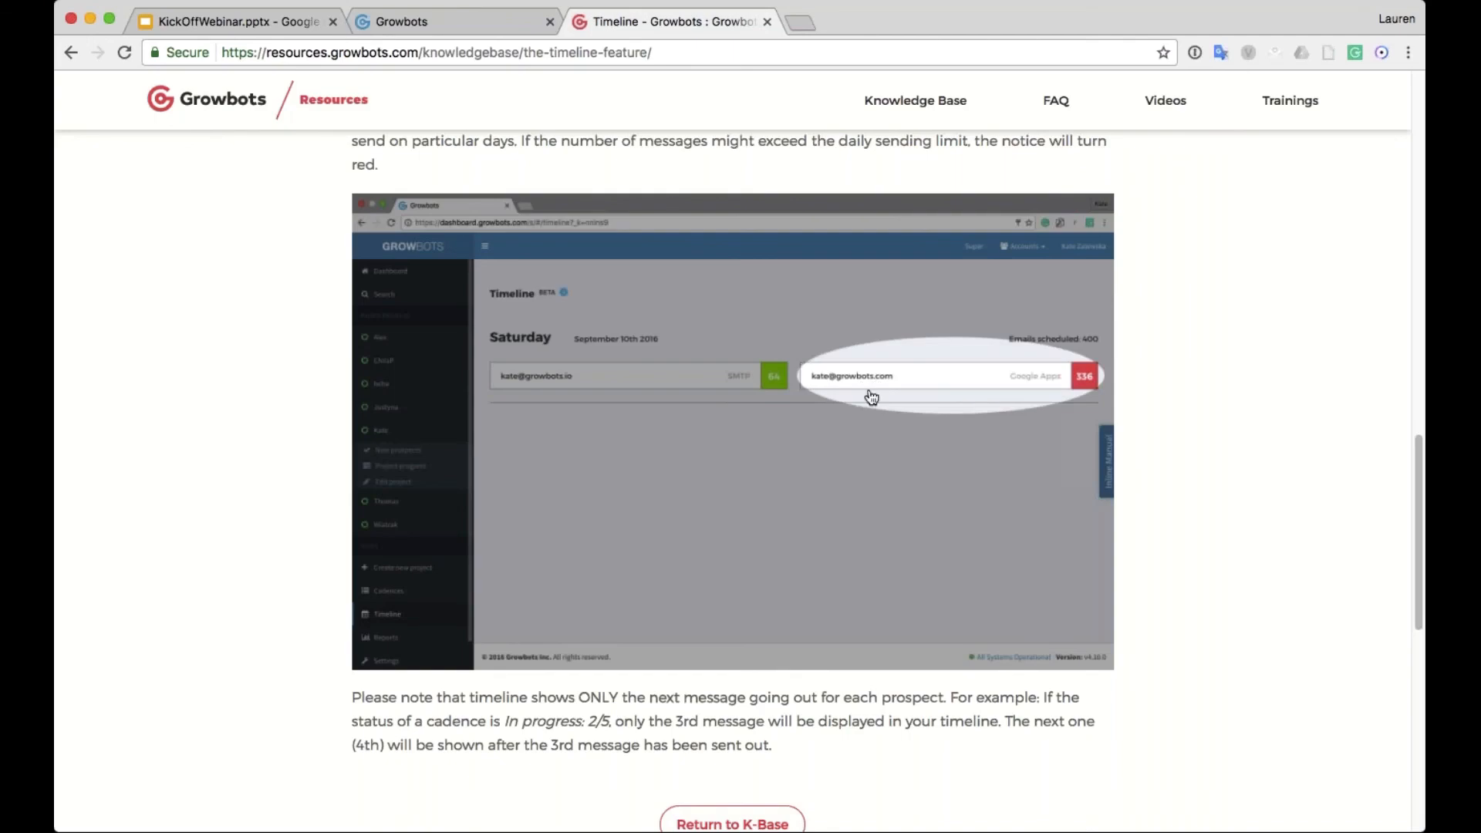
# - On the dashboard's Search page, filter the prospects by Seen and then by Click, clearing each filter after viewing it
pyautogui.click(432, 20)
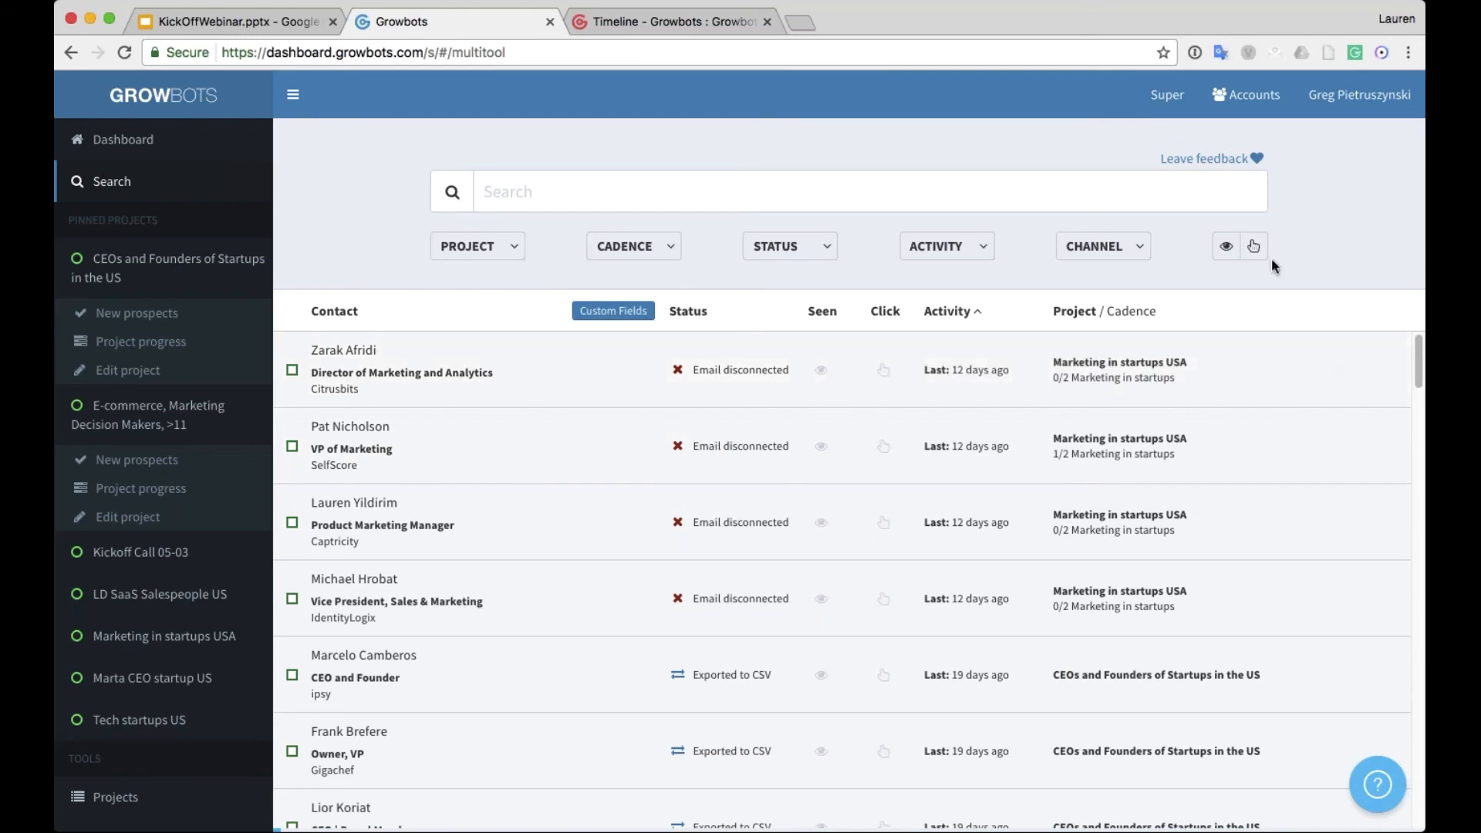
pyautogui.click(1226, 246)
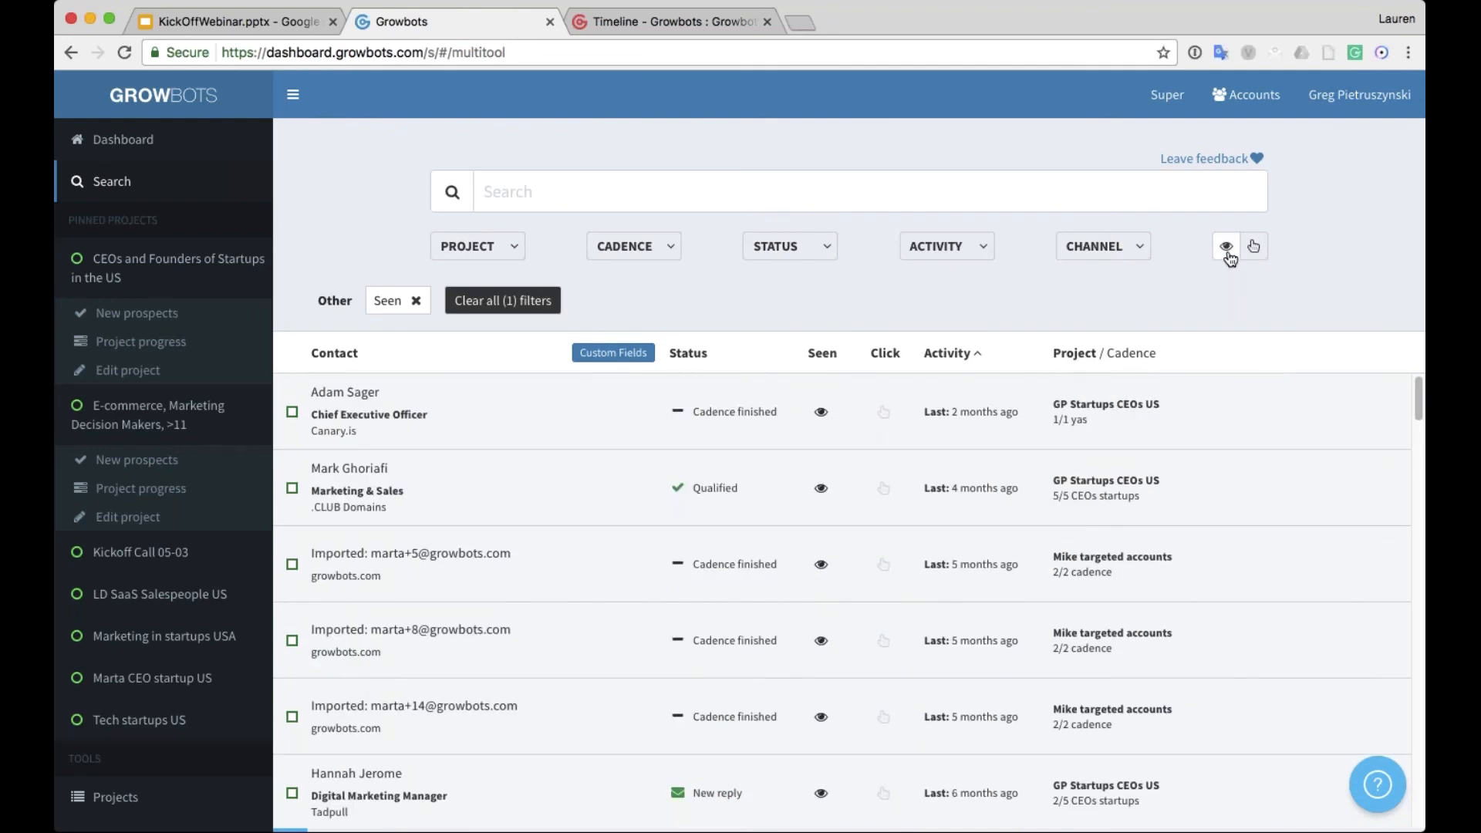
pyautogui.click(415, 301)
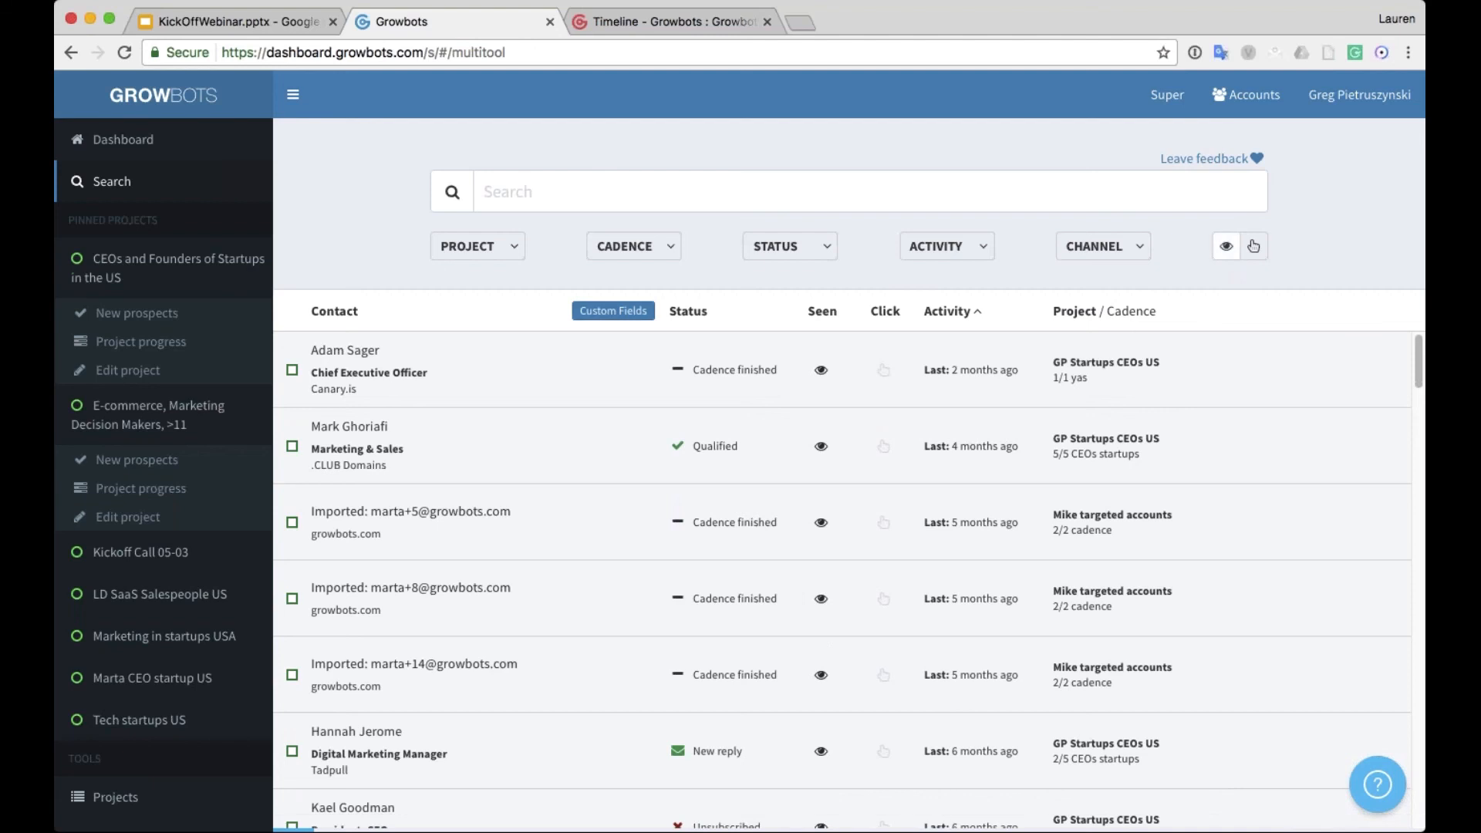
pyautogui.click(1250, 254)
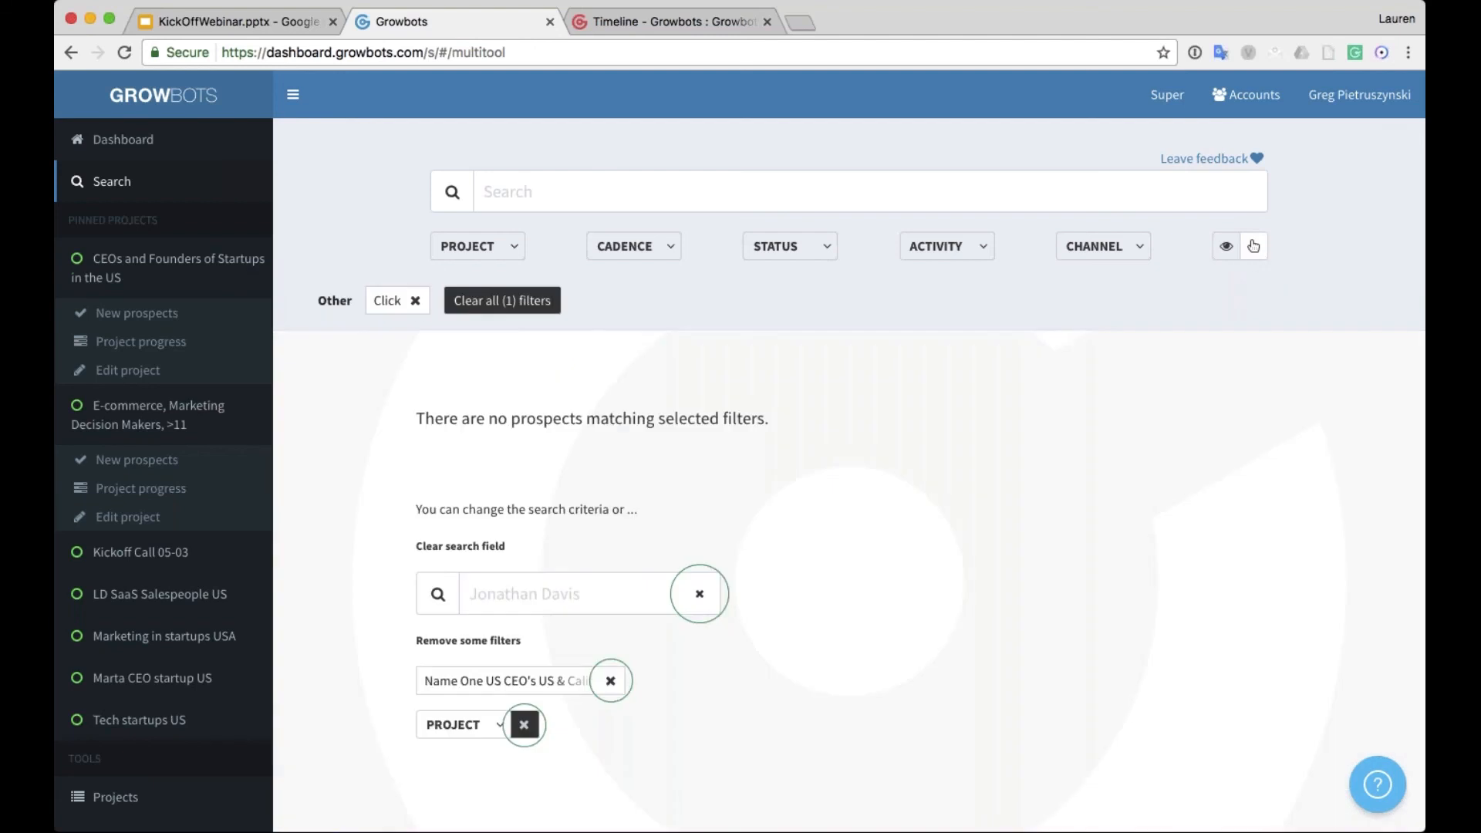
pyautogui.click(414, 302)
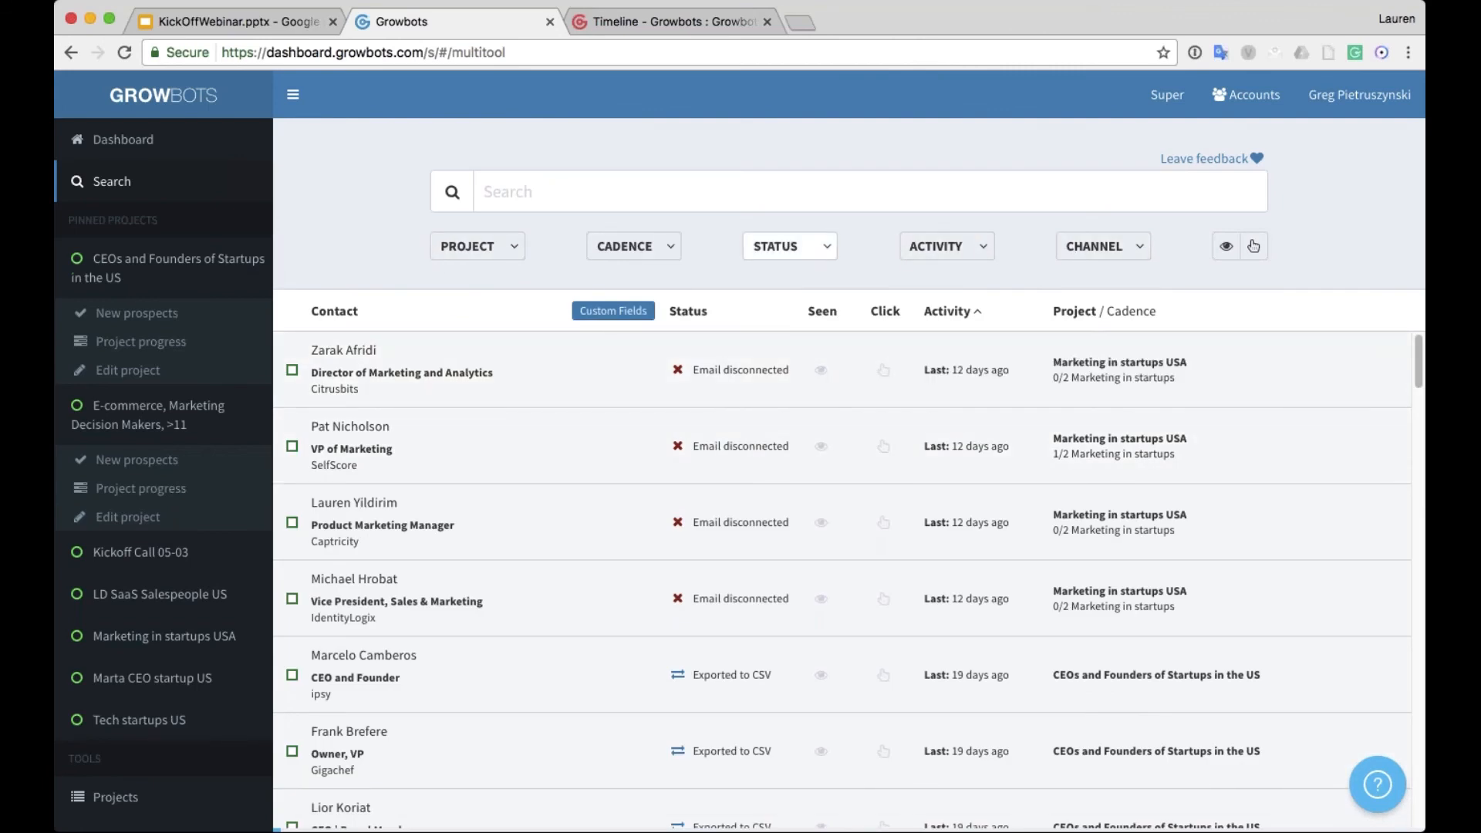
# - Examine the available Status and Cadence filter options for the prospect search without applying any
pyautogui.click(779, 247)
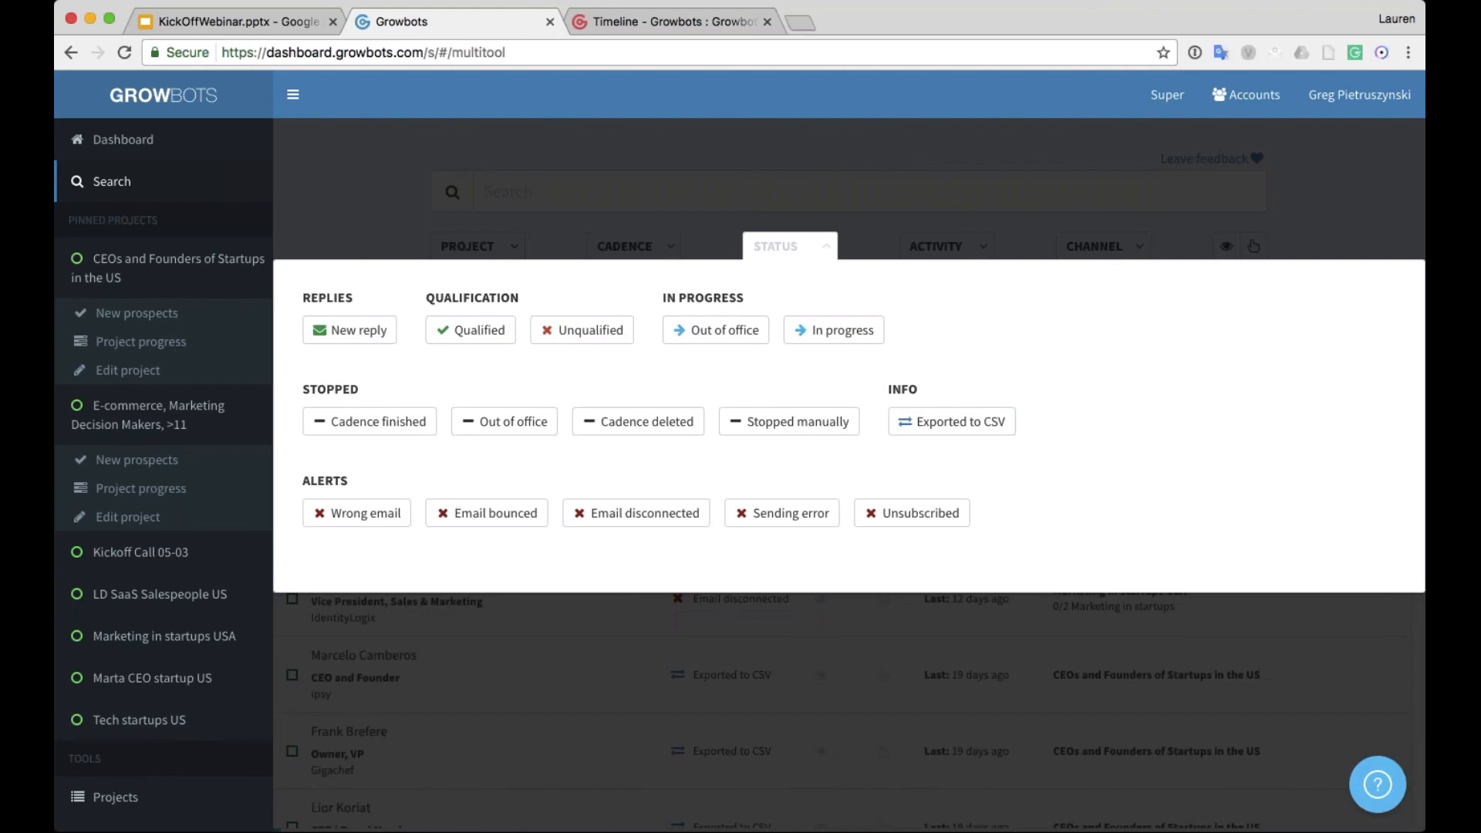
pyautogui.click(409, 215)
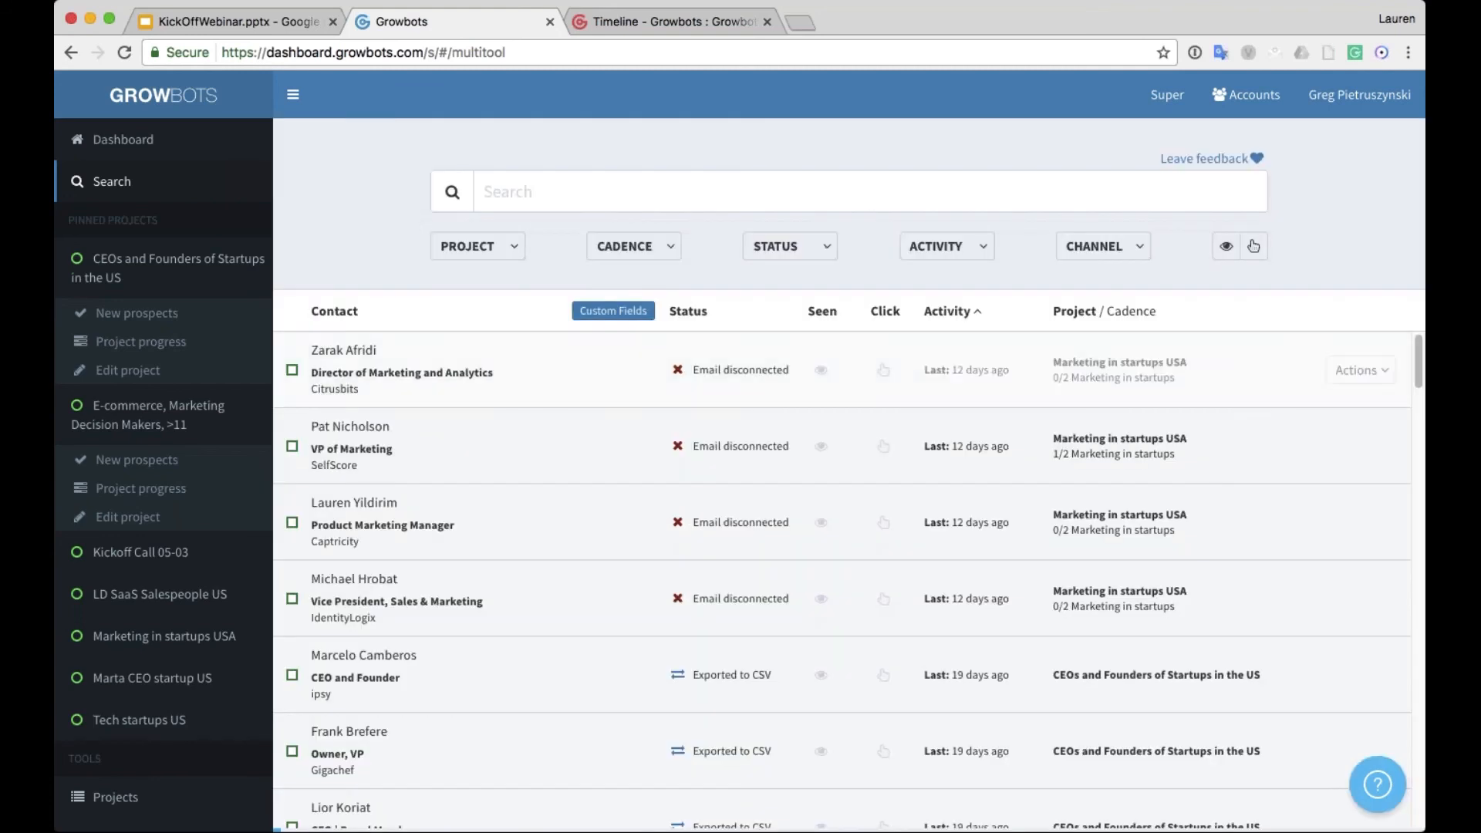
pyautogui.click(629, 246)
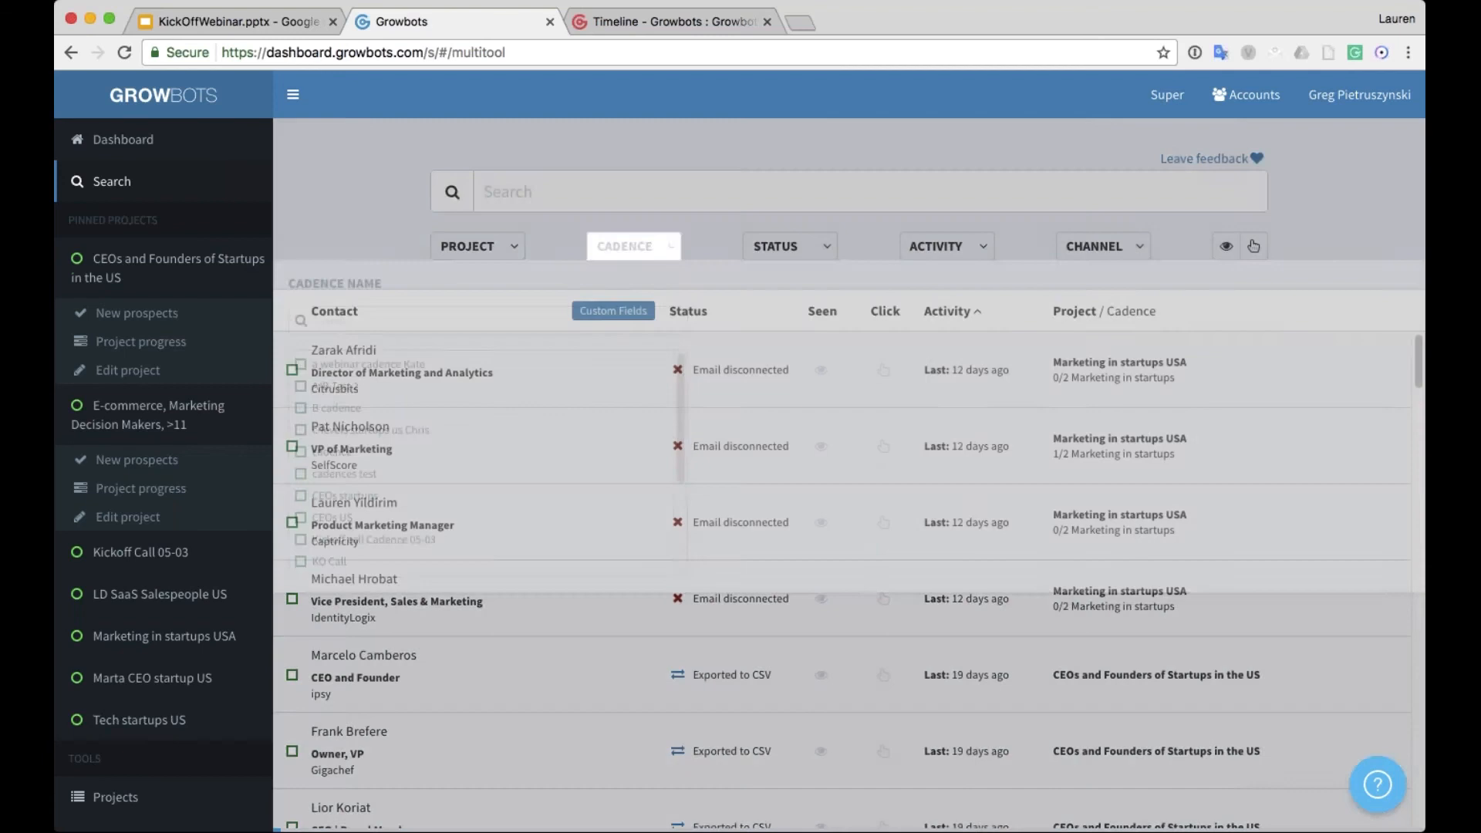
pyautogui.click(511, 202)
pyautogui.click(779, 246)
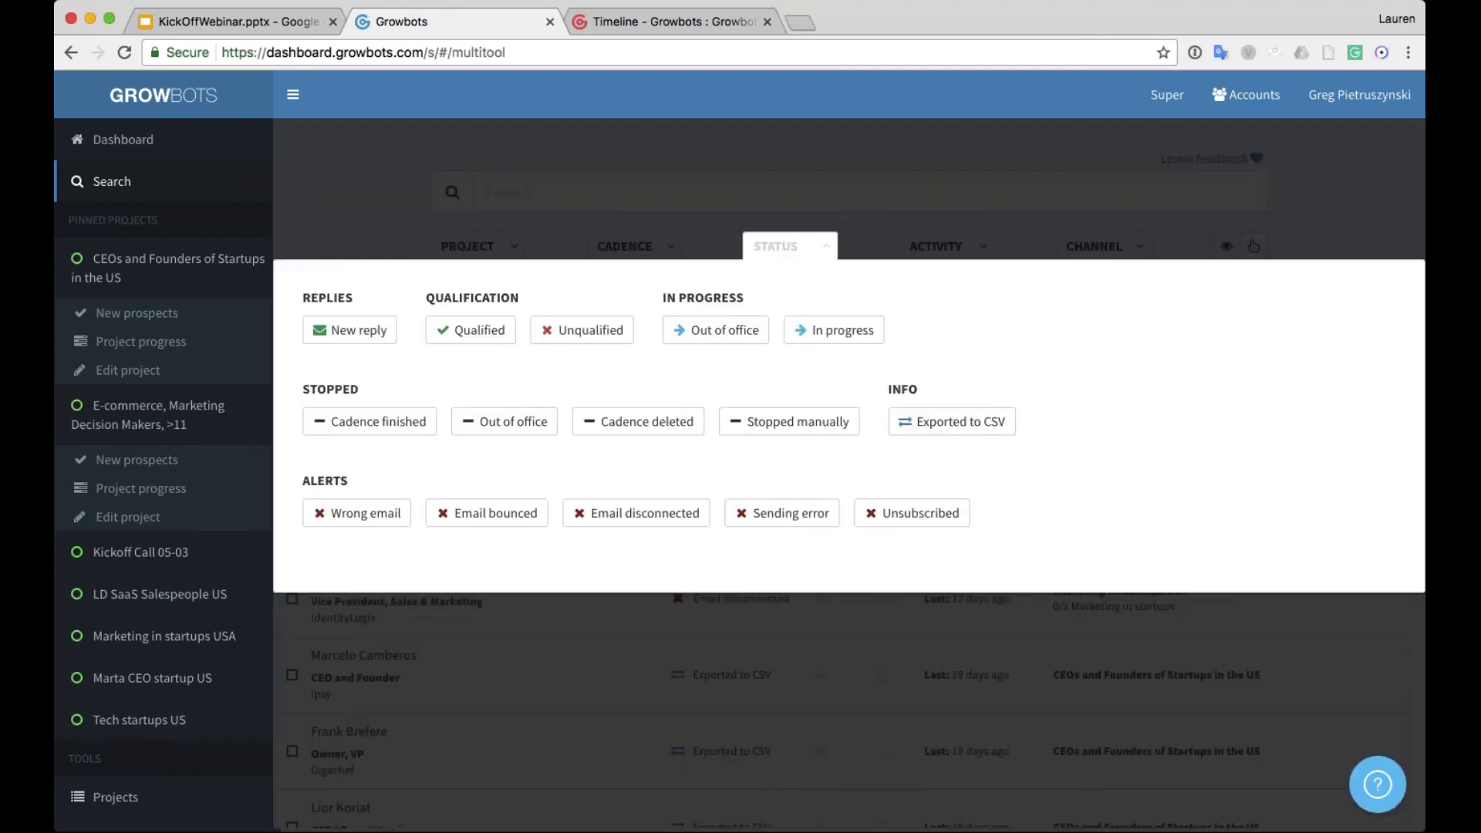
pyautogui.click(628, 235)
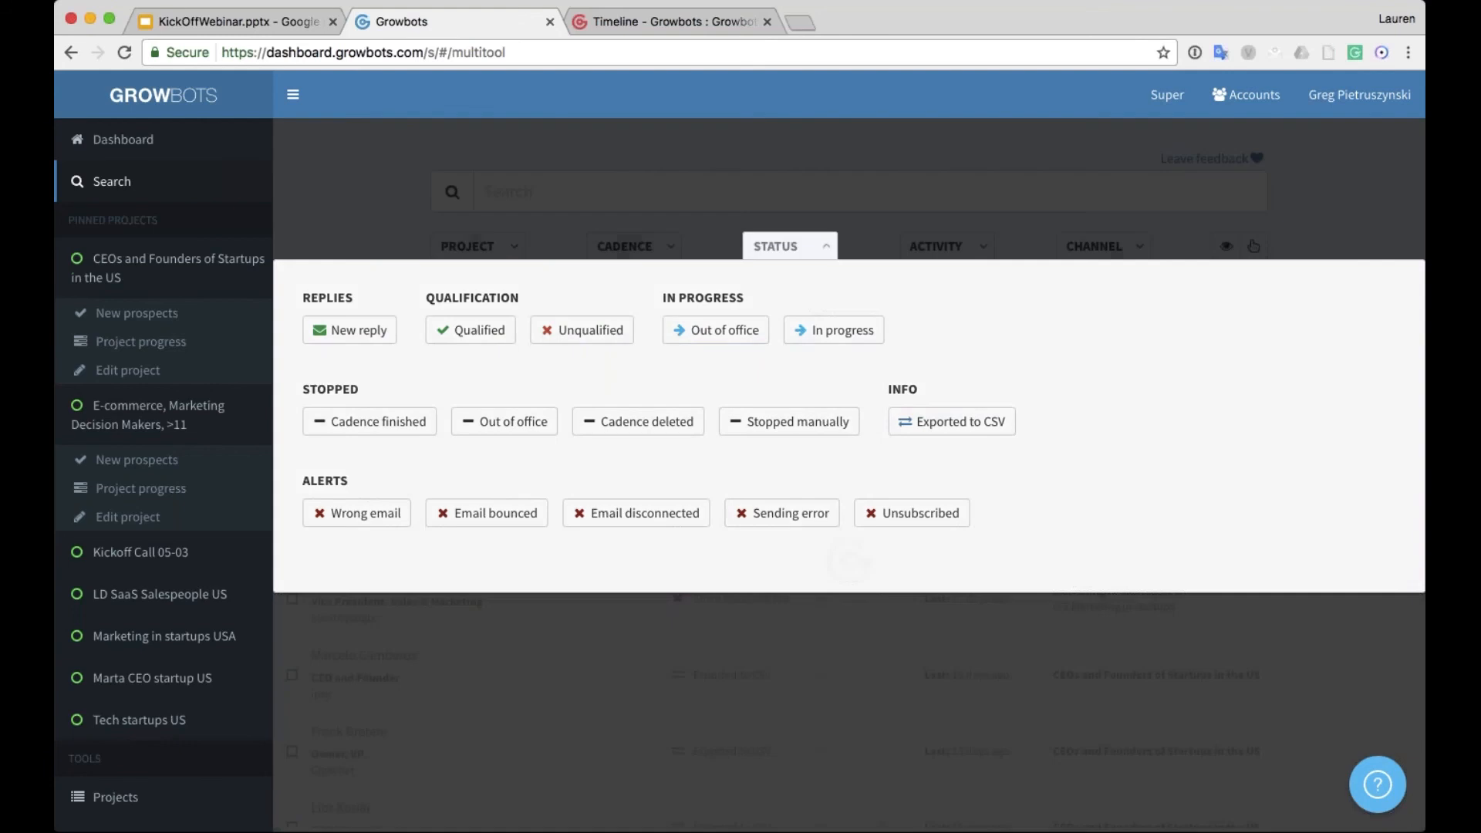
# - Select the first four prospects to examine the group actions offered for them, and clear the selection
pyautogui.click(291, 369)
pyautogui.click(292, 445)
pyautogui.click(291, 522)
pyautogui.click(291, 598)
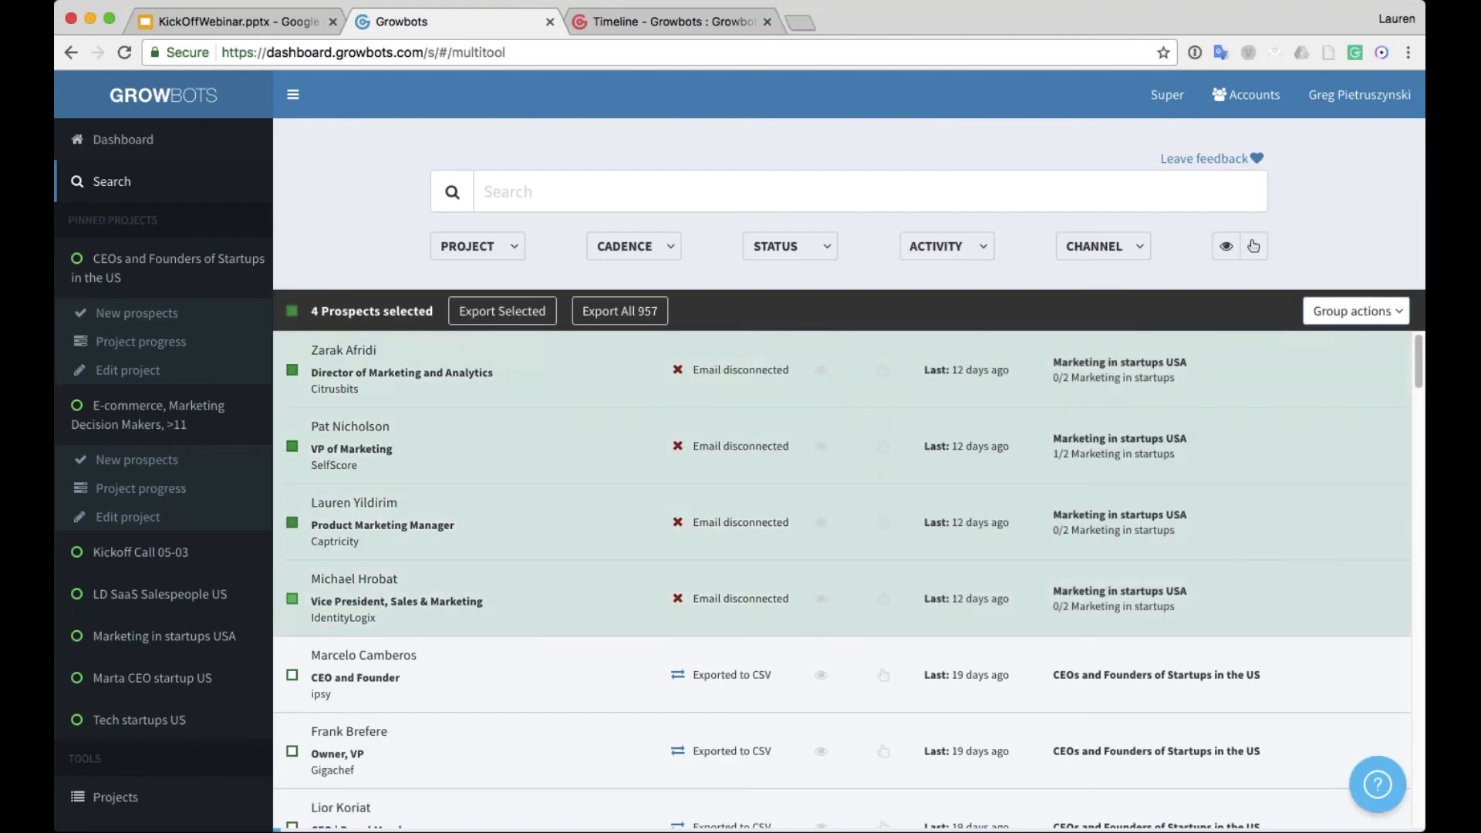
pyautogui.click(1356, 311)
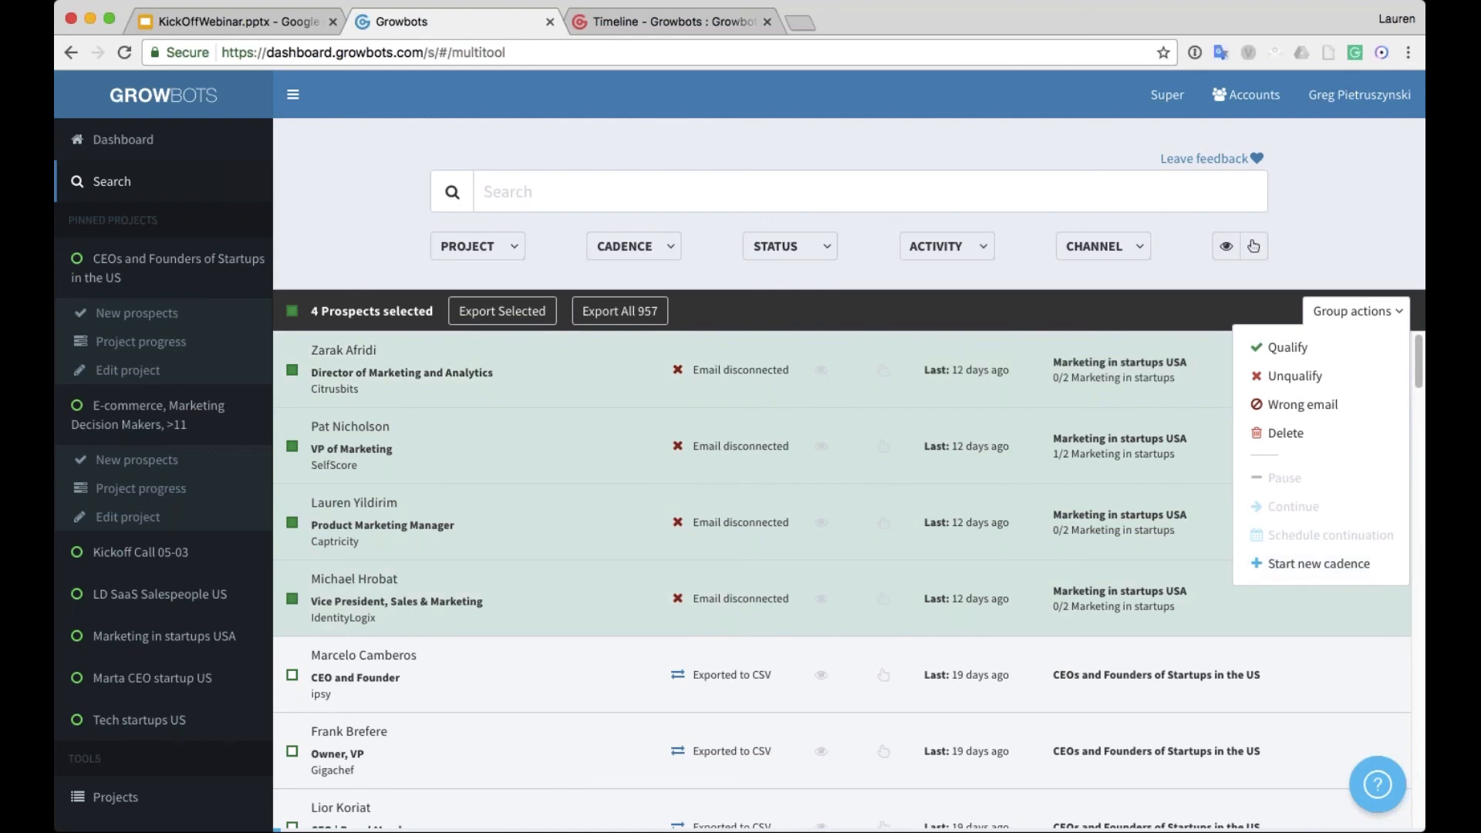
pyautogui.click(1392, 311)
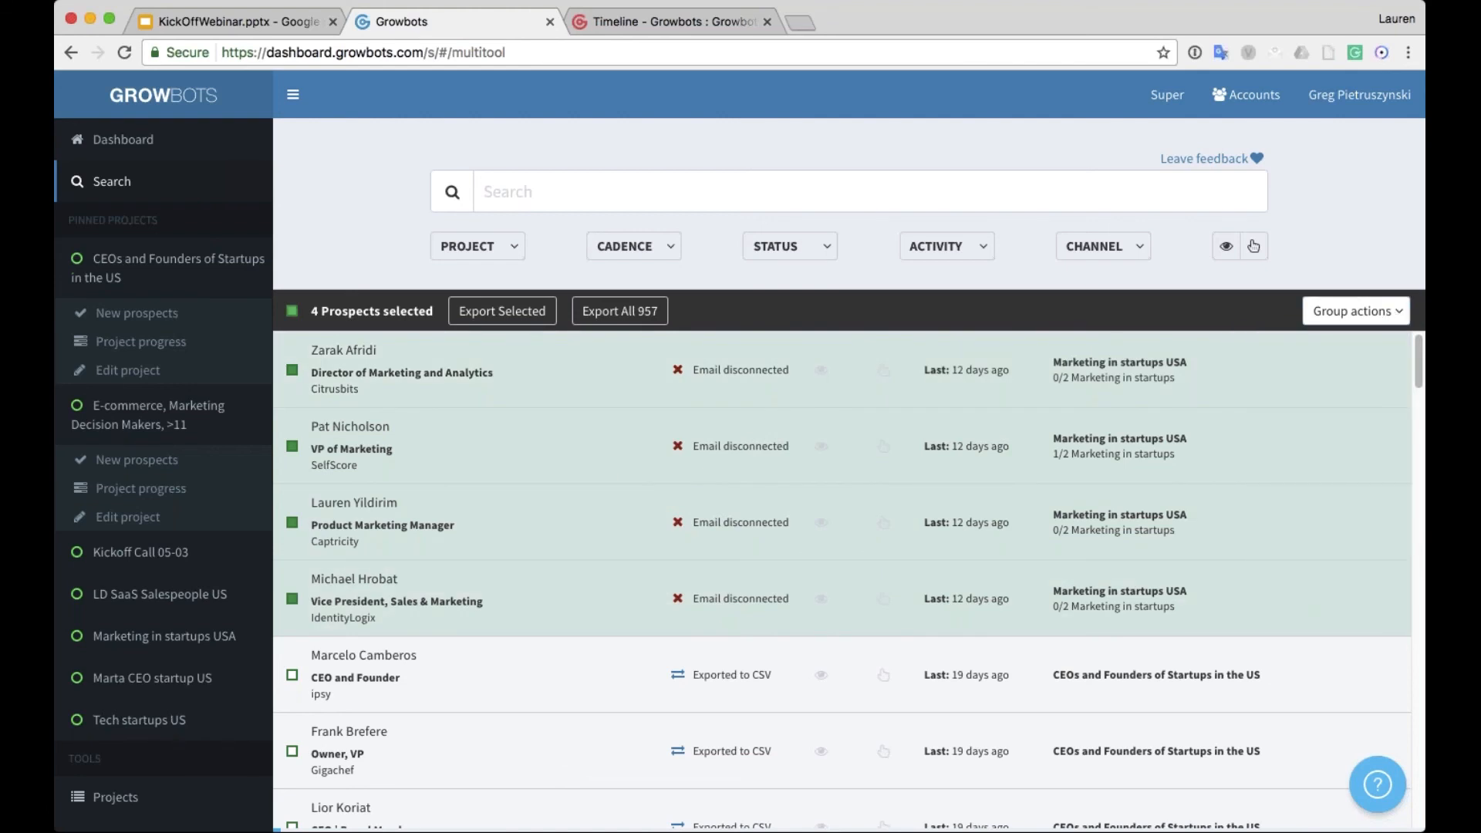
pyautogui.click(292, 311)
# - Open the campaign reports page
pyautogui.scroll(-4, 135, 628)
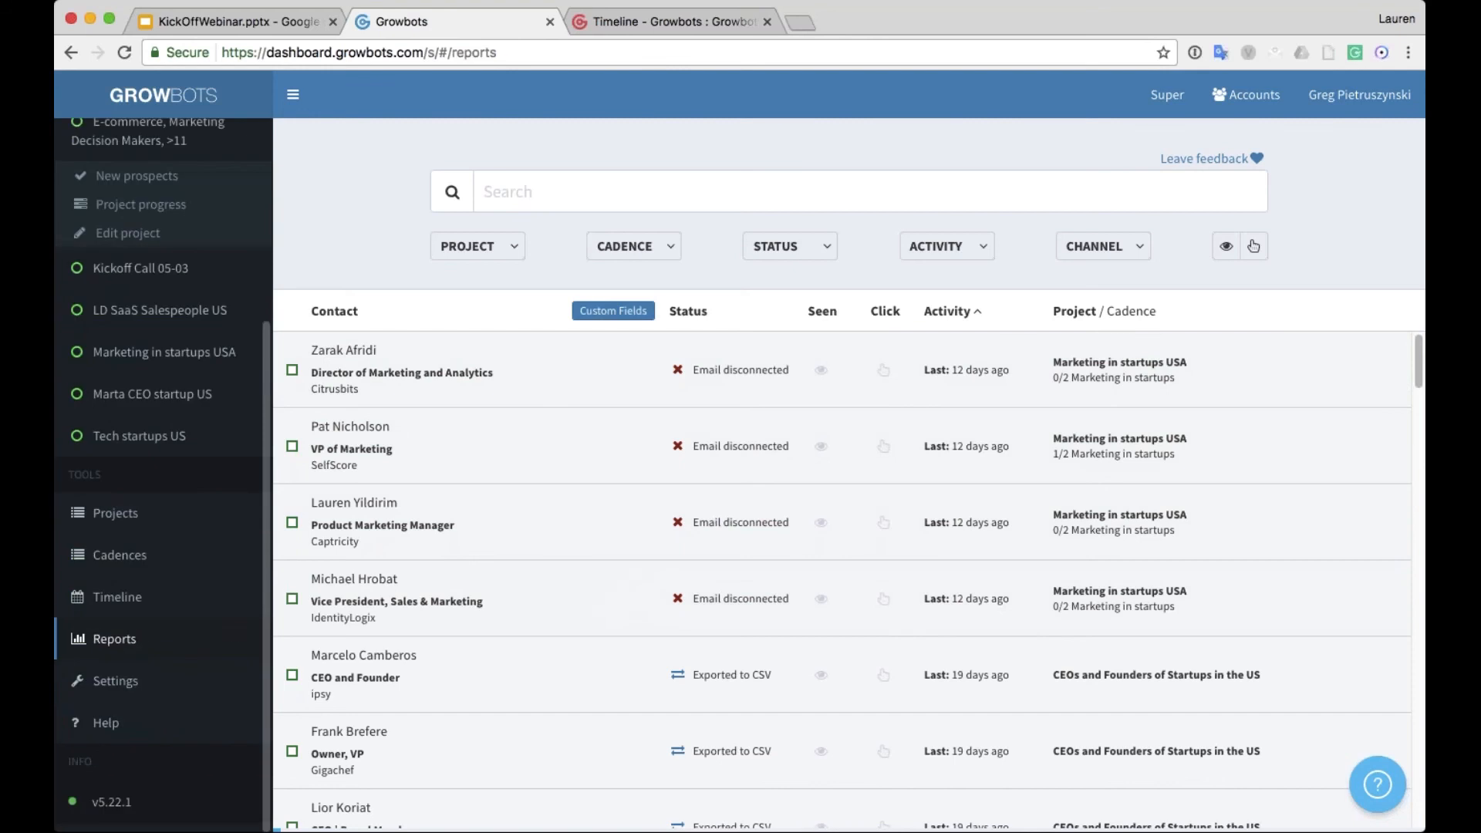
pyautogui.click(131, 637)
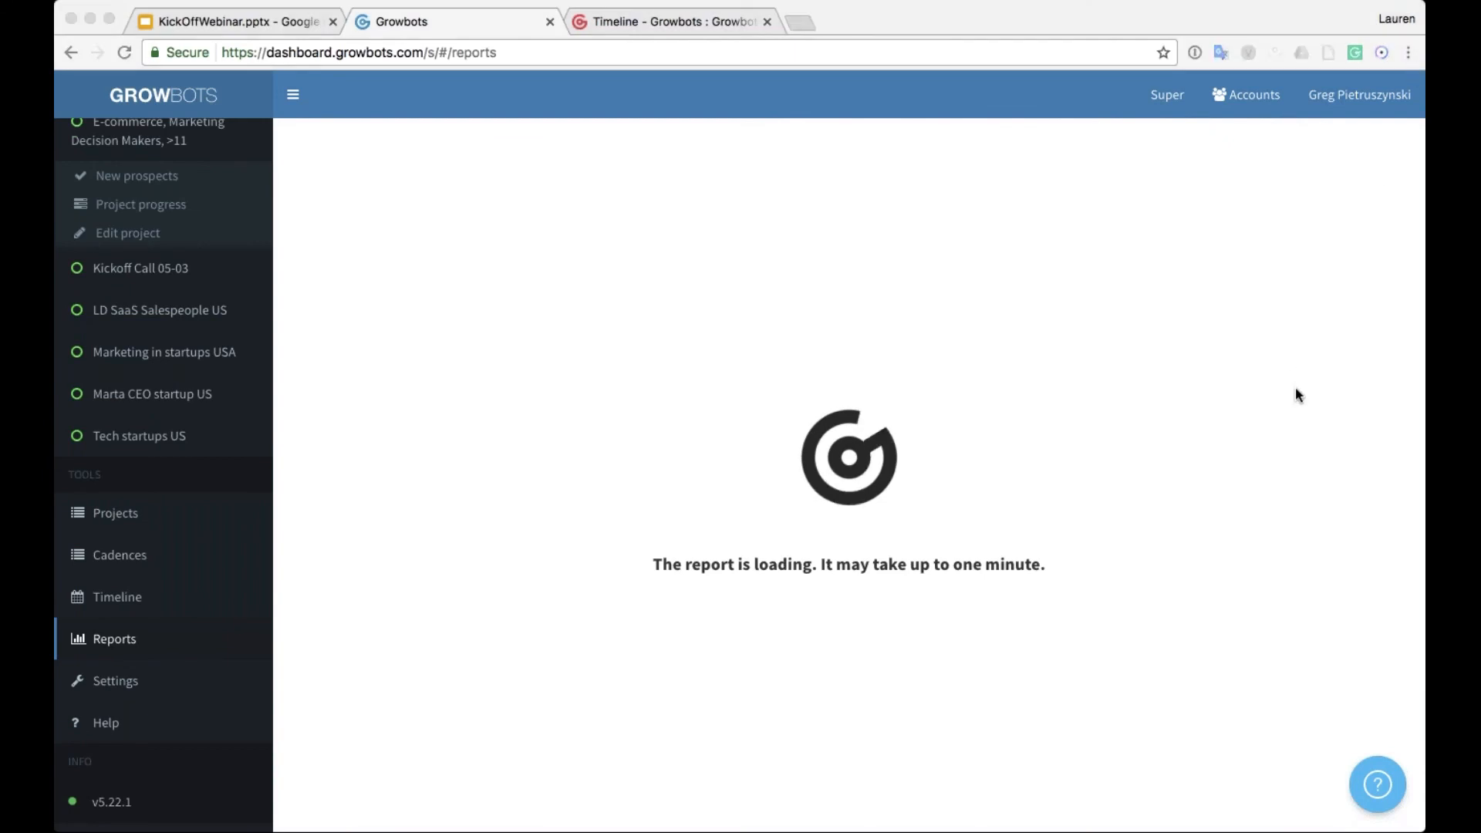
pyautogui.click(971, 284)
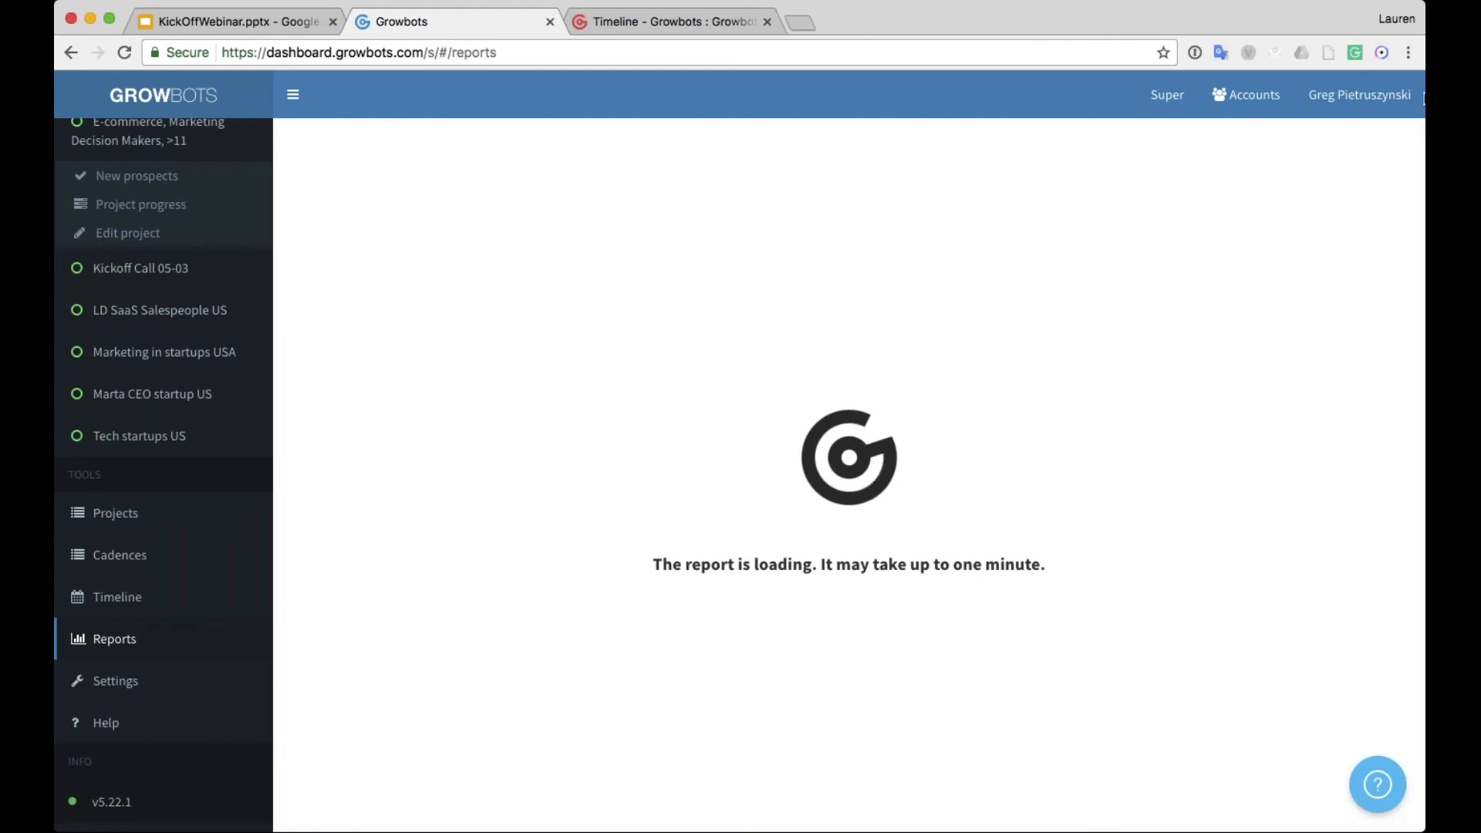
# - Review the campaign statistics for each project in the reports and open the progress of the GP Startups CEOs US project
pyautogui.click(686, 20)
pyautogui.click(393, 22)
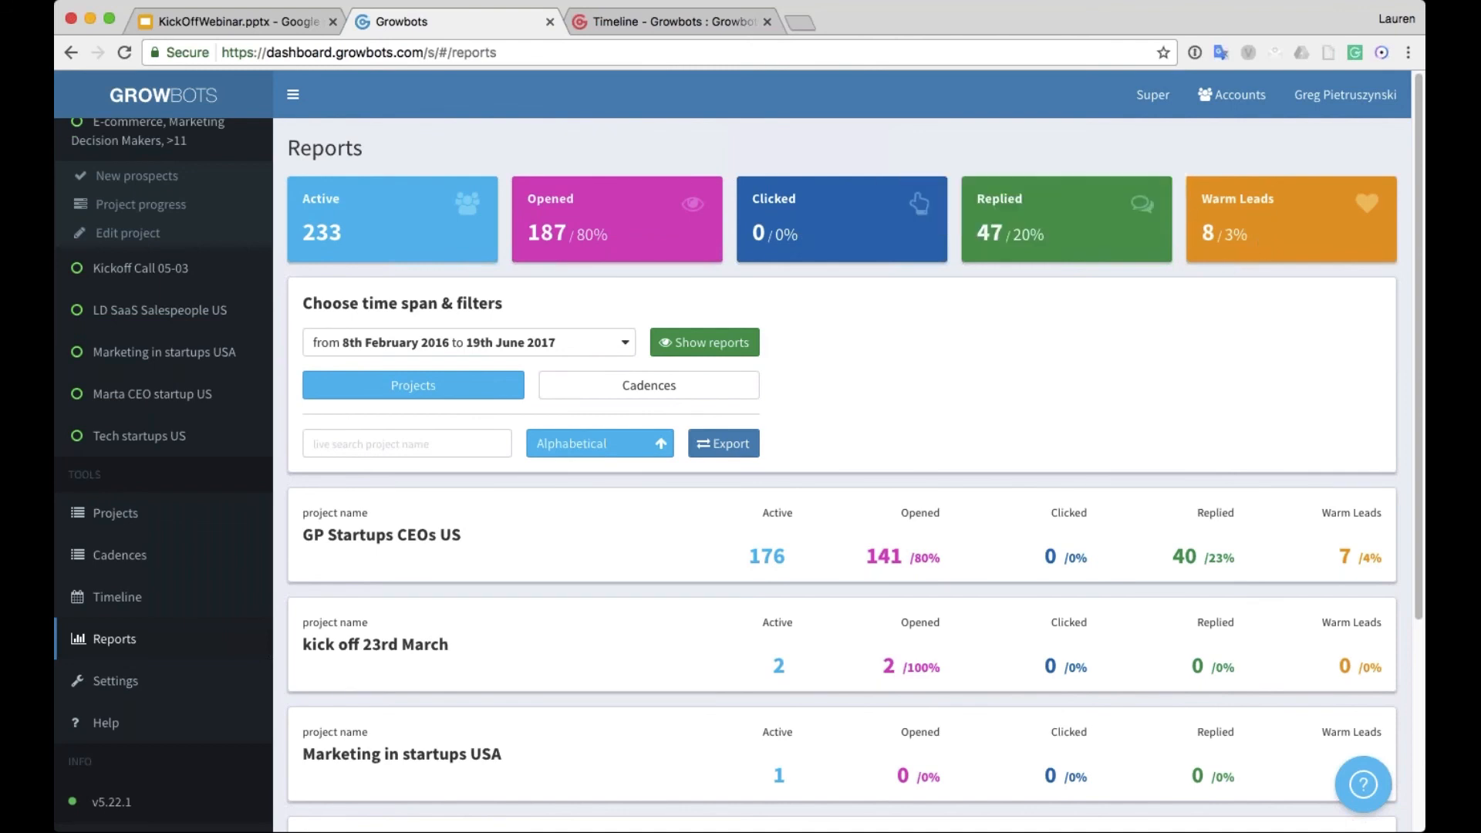
pyautogui.moveTo(1317, 217)
pyautogui.scroll(-2, 1264, 408)
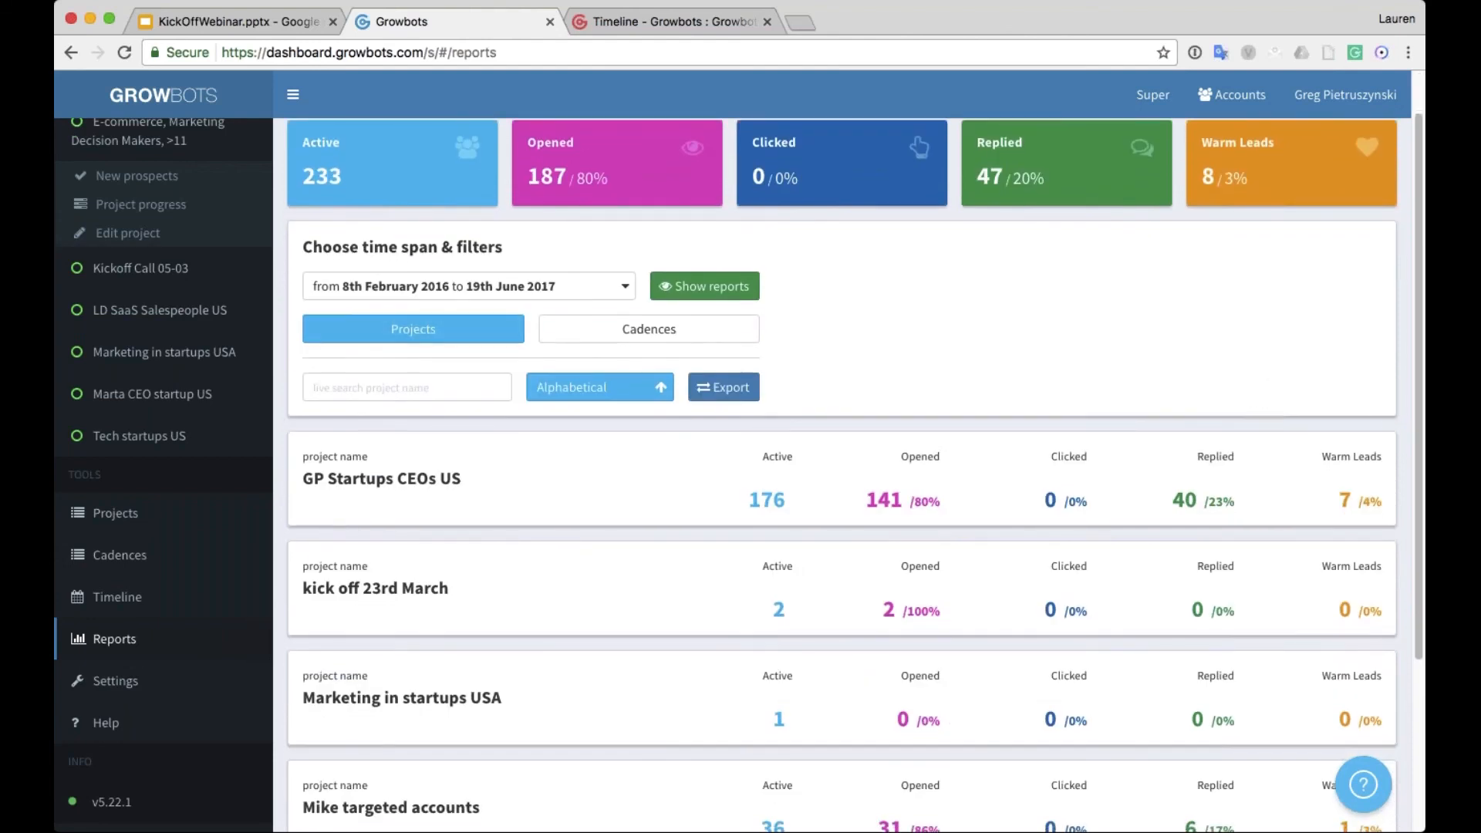
pyautogui.scroll(-5, 1040, 288)
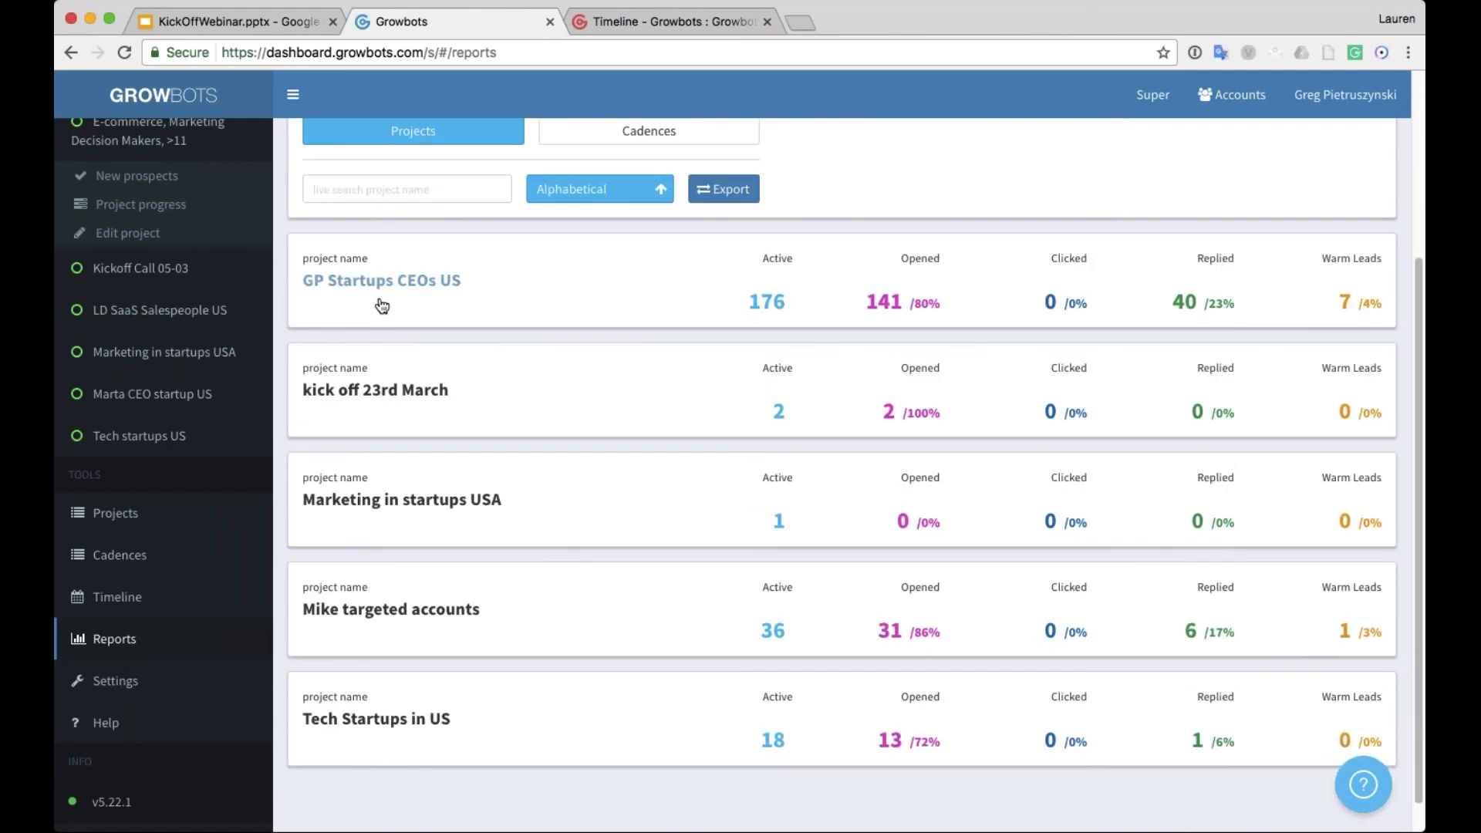
pyautogui.click(379, 300)
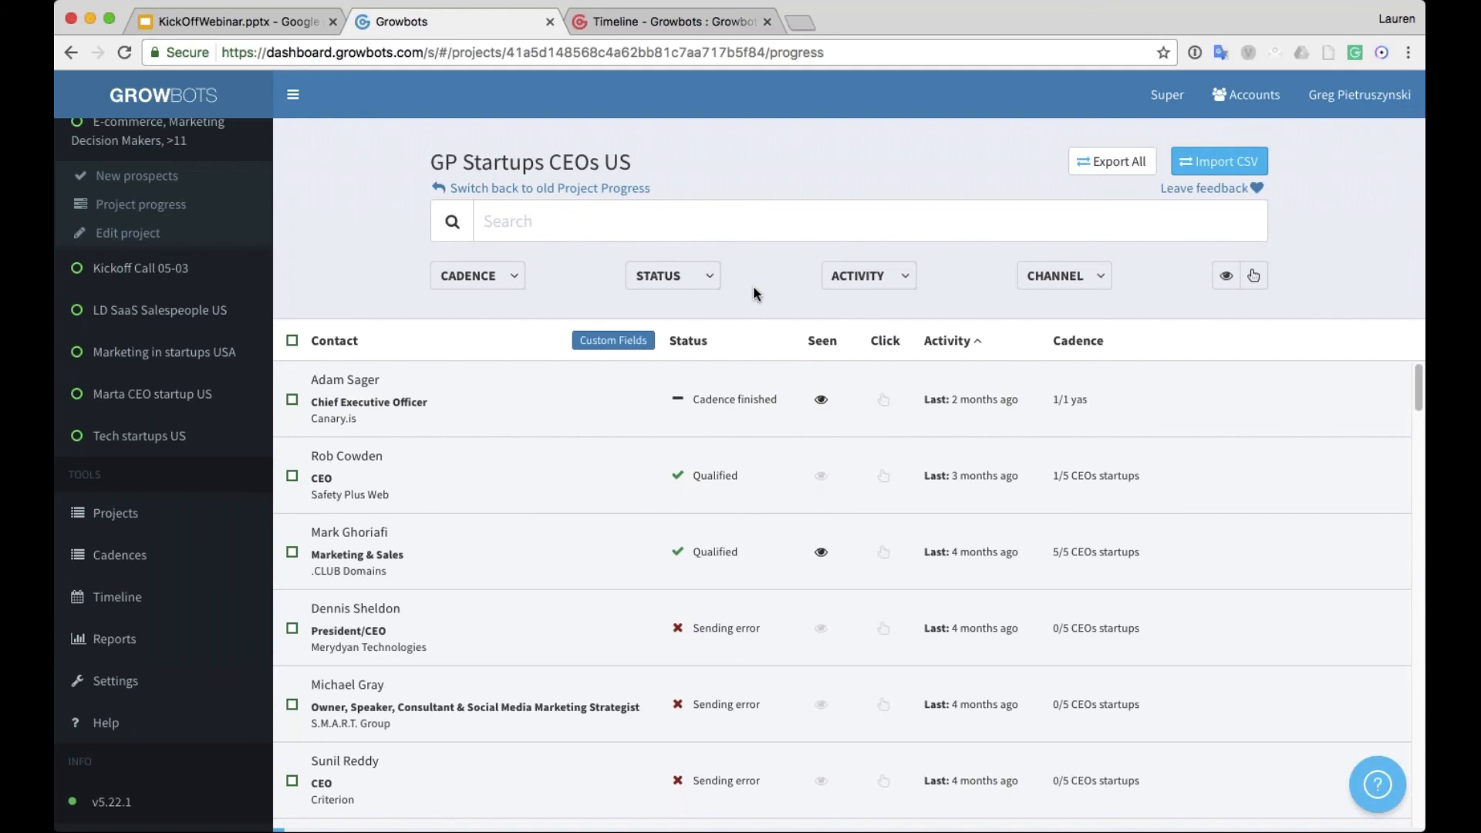
# - Switch to the KickOffWebinar presentation in Google Slides and advance to the "How to master targeting" slide
pyautogui.click(270, 21)
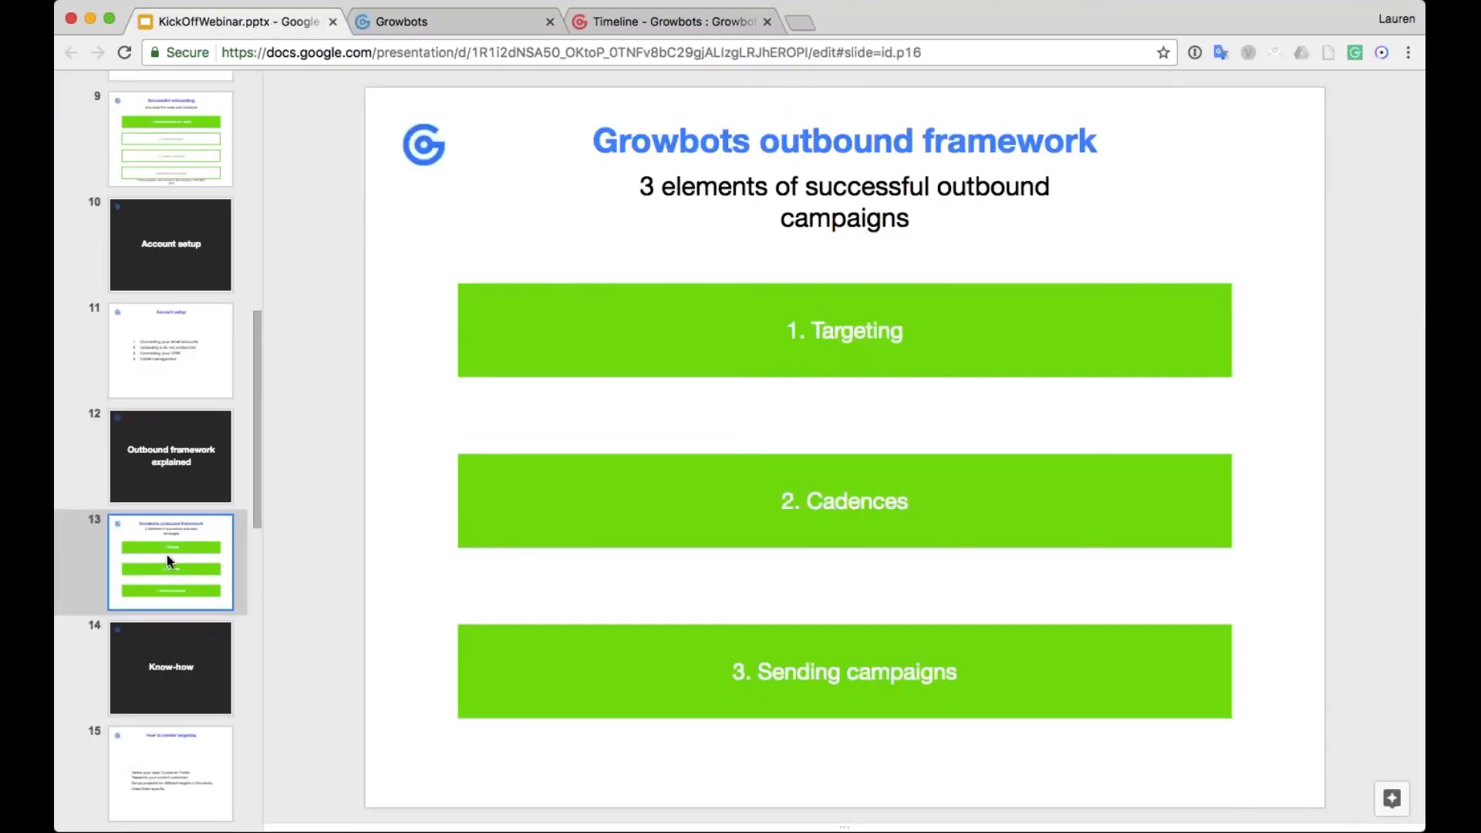
pyautogui.press('Down')
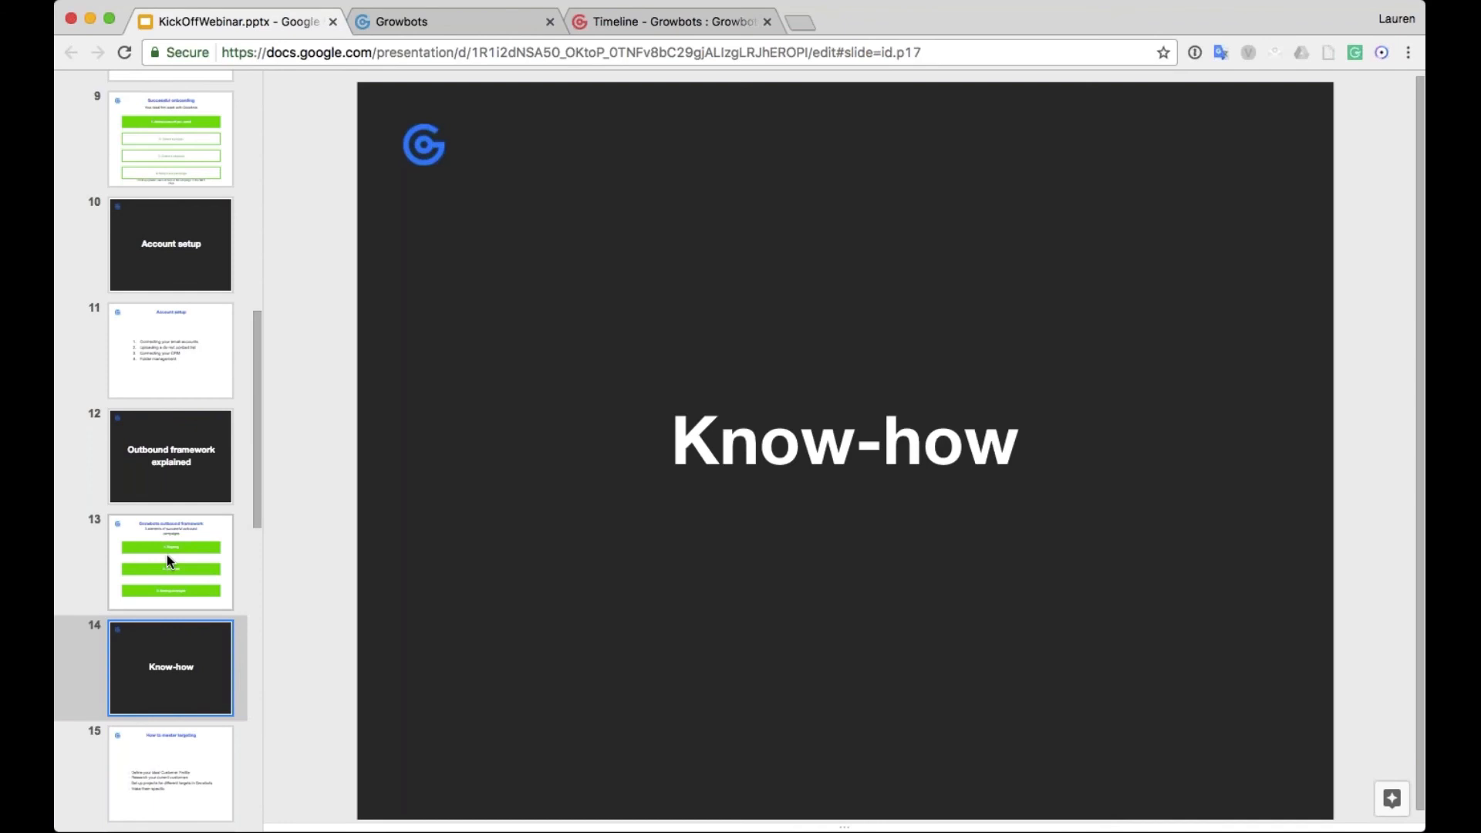
pyautogui.press('Down')
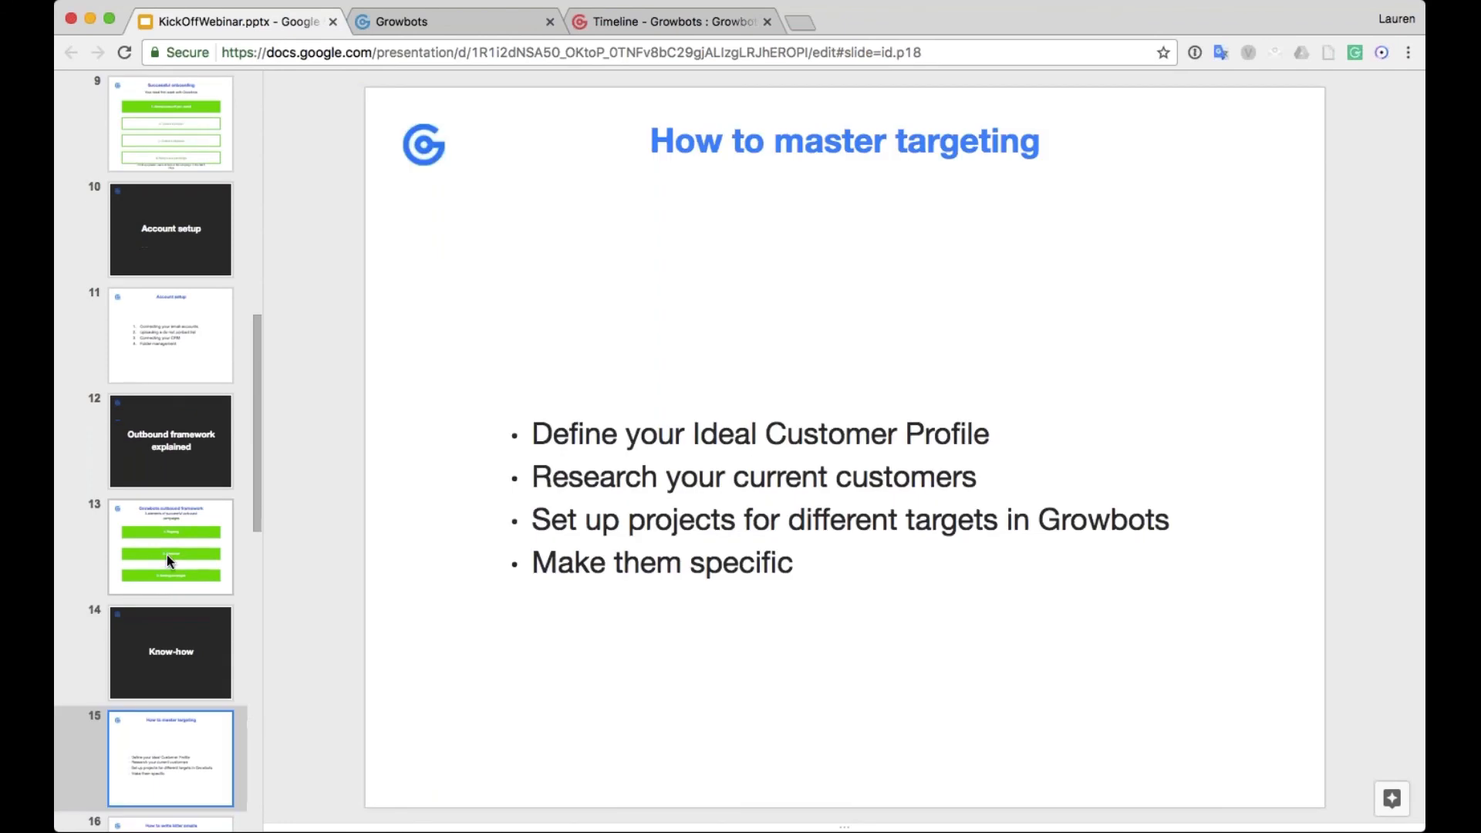